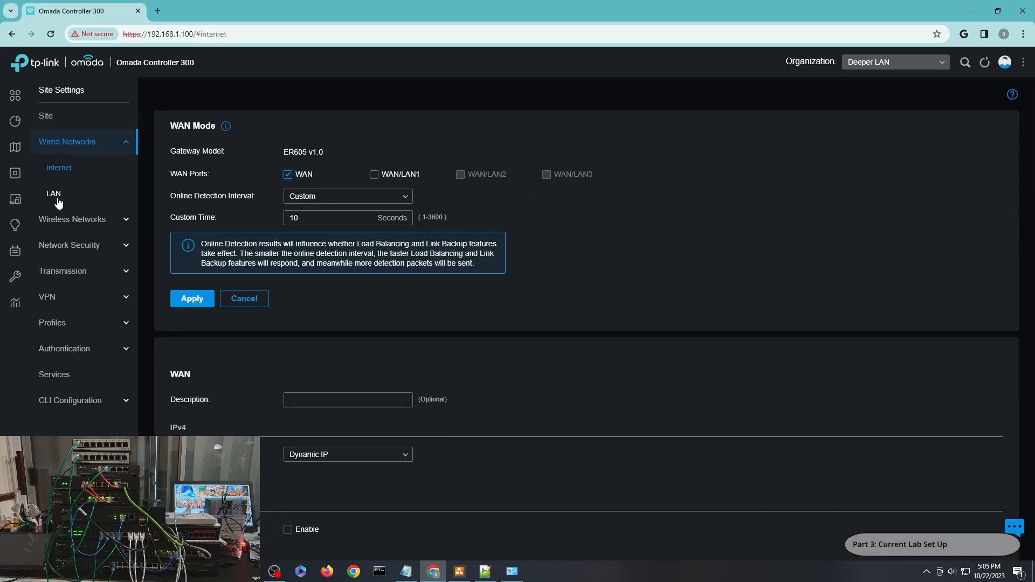
Step: Show the Deeper LAN site's wired LAN networks and compare them with the 48tplinkdrawio.drawio network diagram in draw.io
left_click(57, 198)
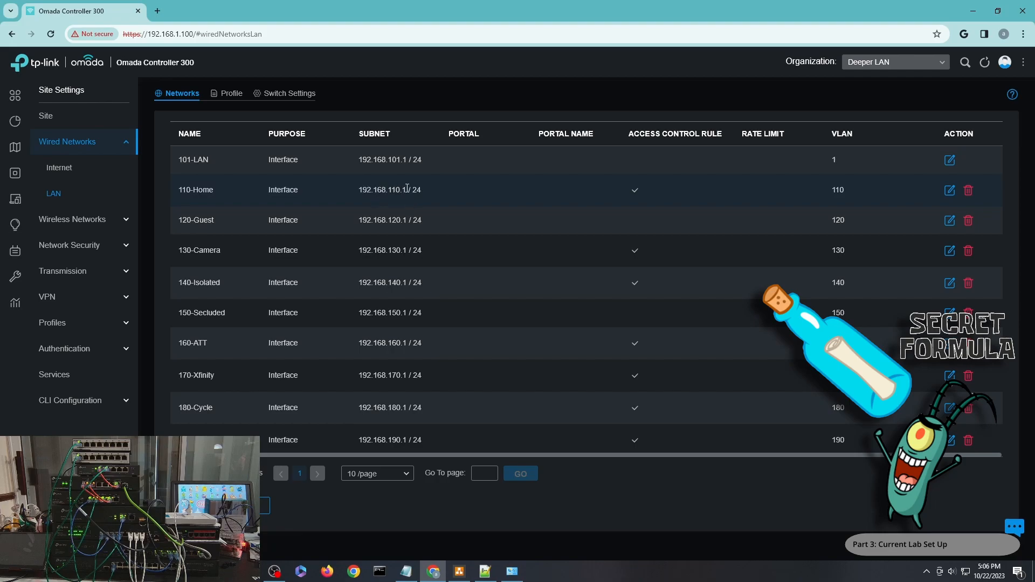
left_click(461, 576)
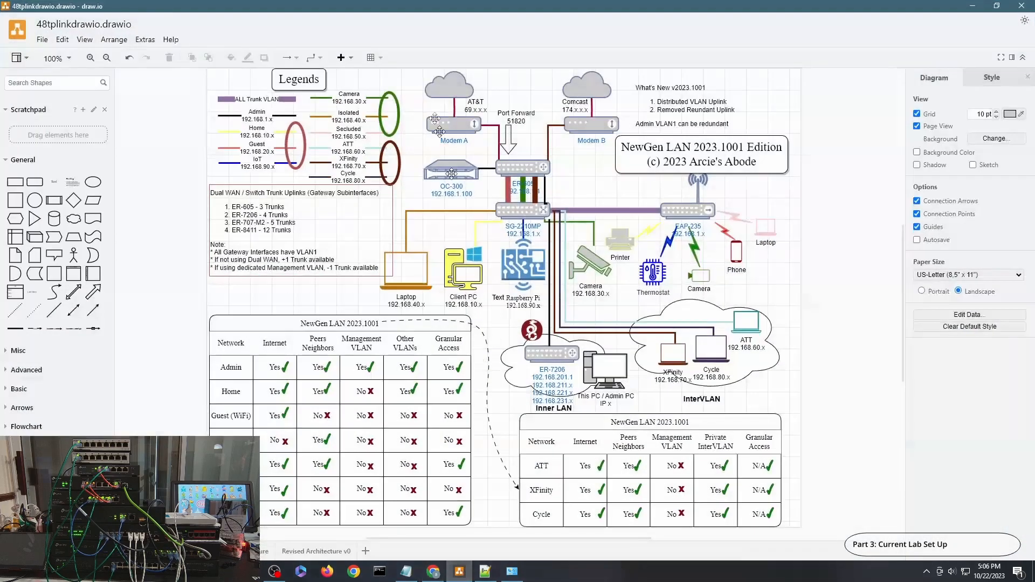
mouse_move(372, 6)
left_mouse_down()
mouse_move(652, 44)
mouse_move(812, 50)
left_mouse_up()
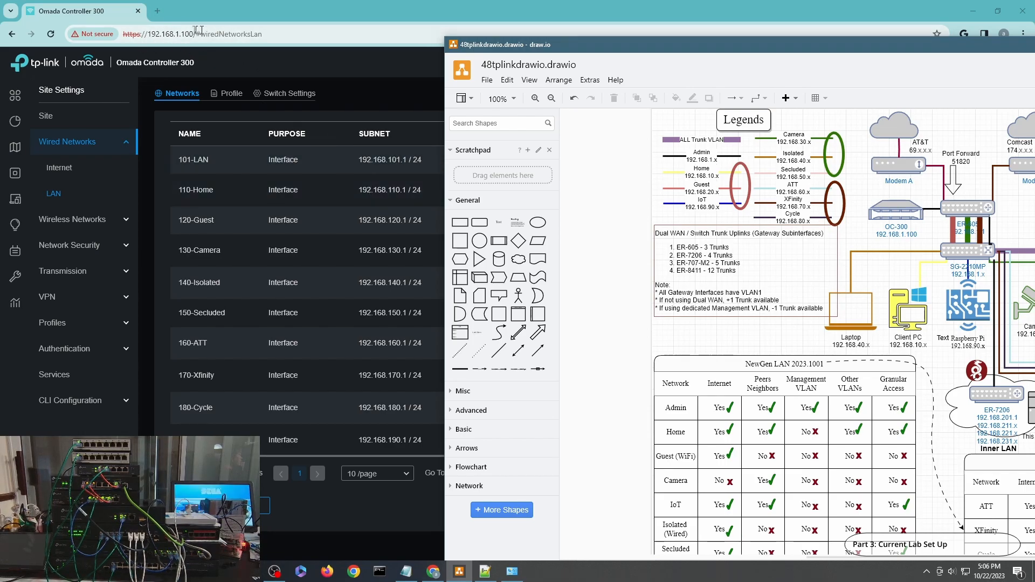
mouse_move(549, 51)
left_mouse_down()
mouse_move(396, 60)
mouse_move(456, 75)
left_mouse_up()
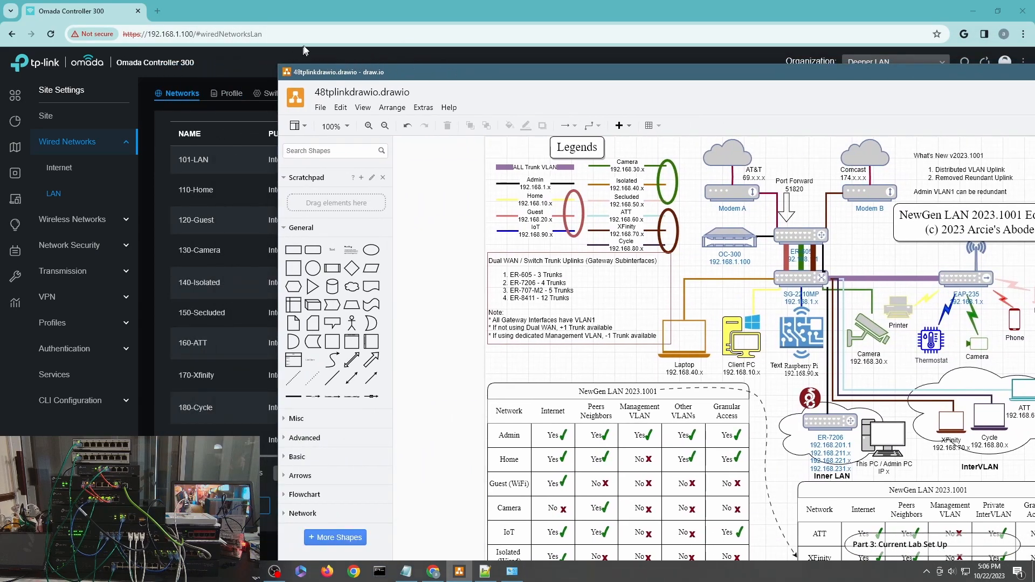
mouse_move(539, 71)
left_mouse_down()
mouse_move(411, 41)
mouse_move(565, 46)
mouse_move(483, 15)
mouse_move(372, 34)
left_mouse_up()
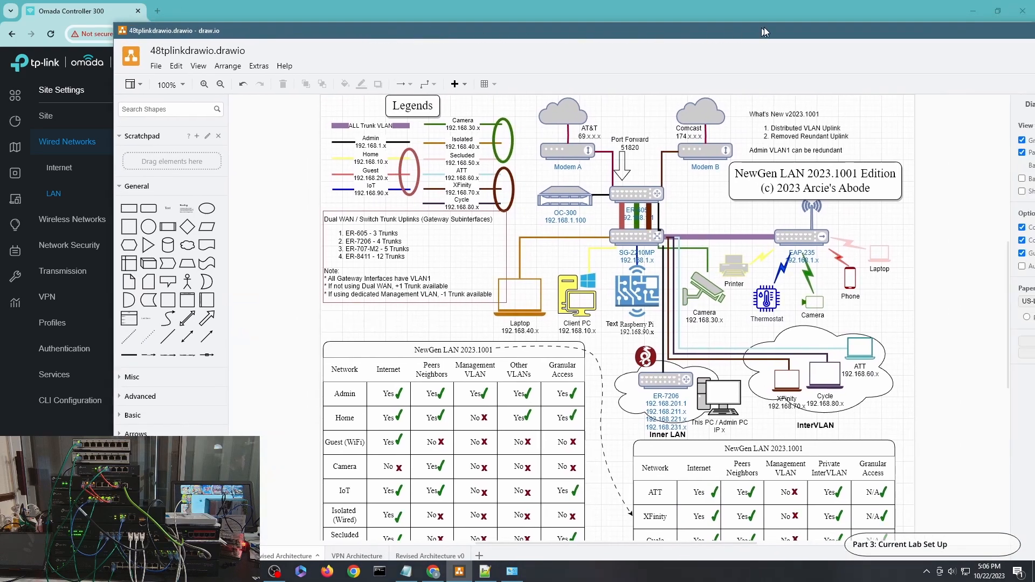
left_click_drag(759, 25, 578, 48)
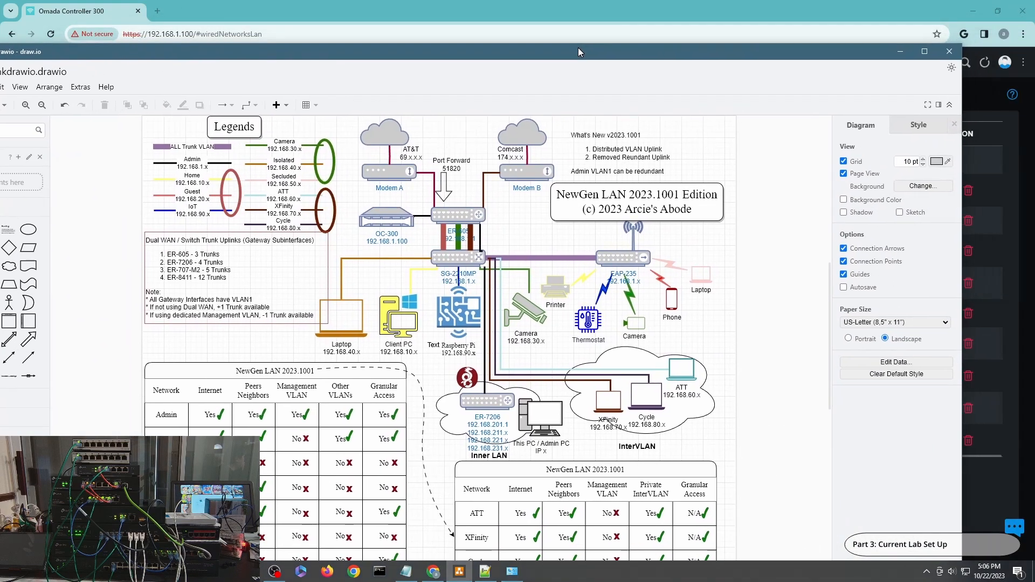
left_click(900, 51)
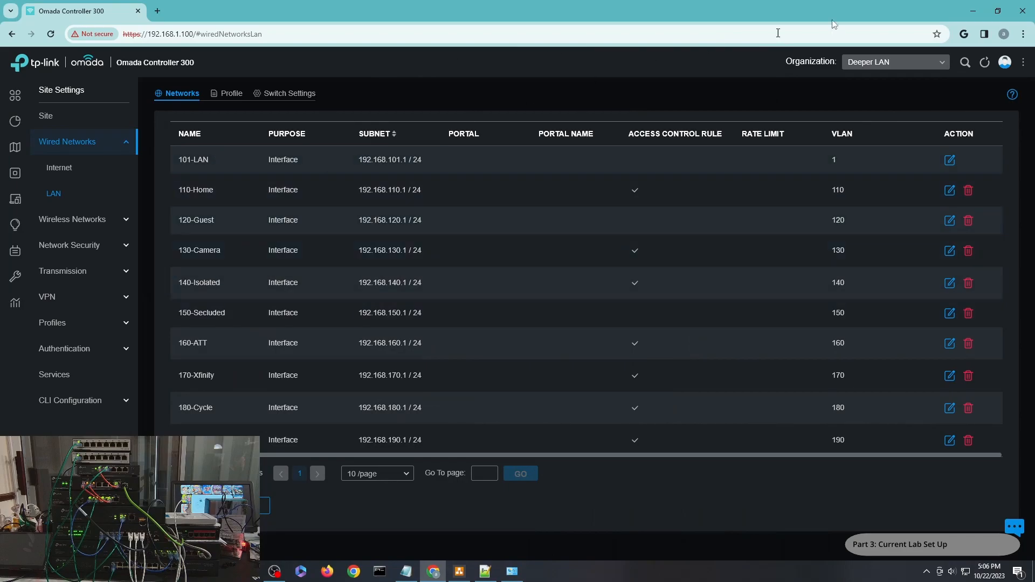
Step: Switch to the Outer LAN site, review its LAN networks and show its device list
left_click(873, 62)
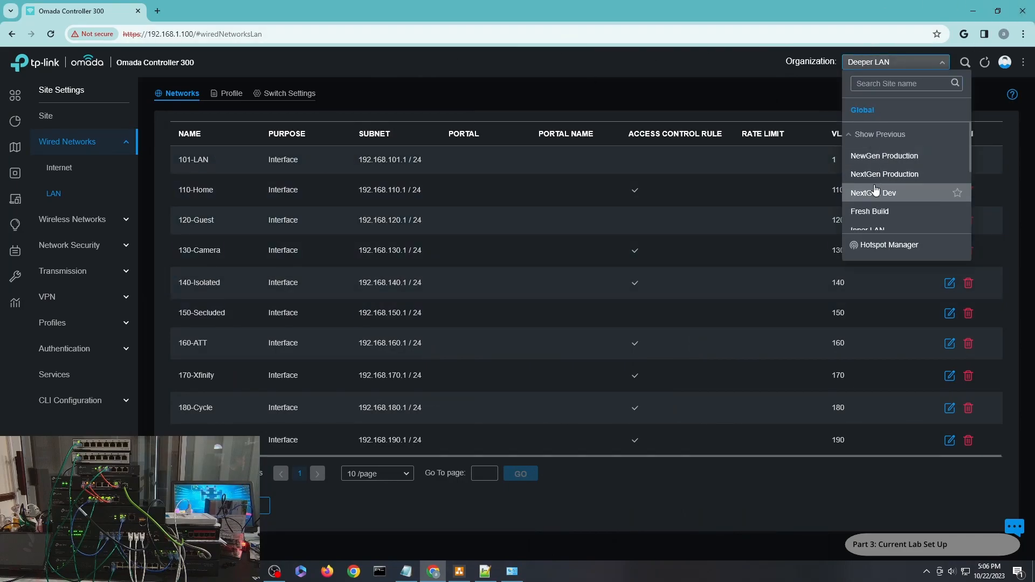
scroll(874, 190, "down", 2)
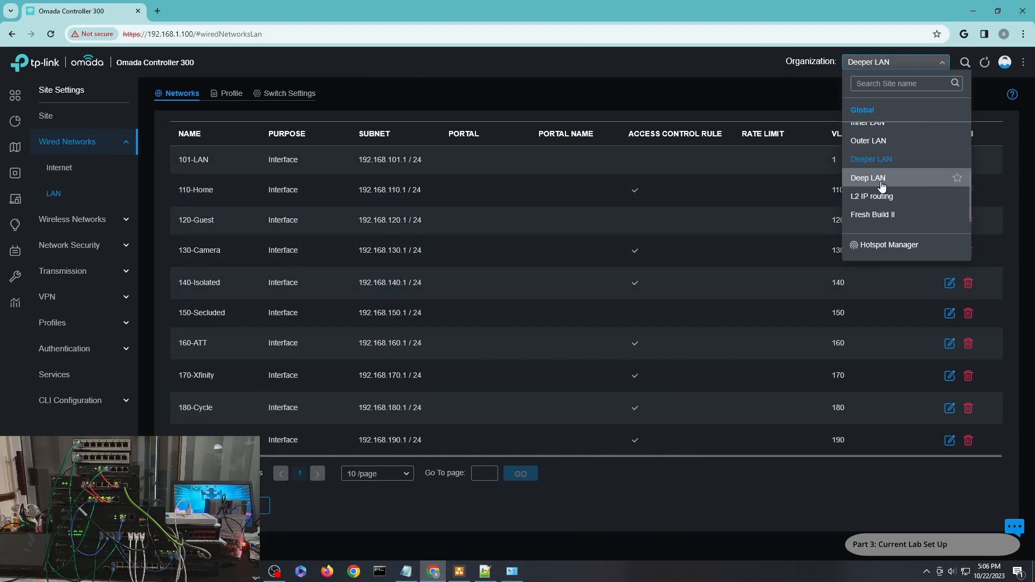
left_click(878, 141)
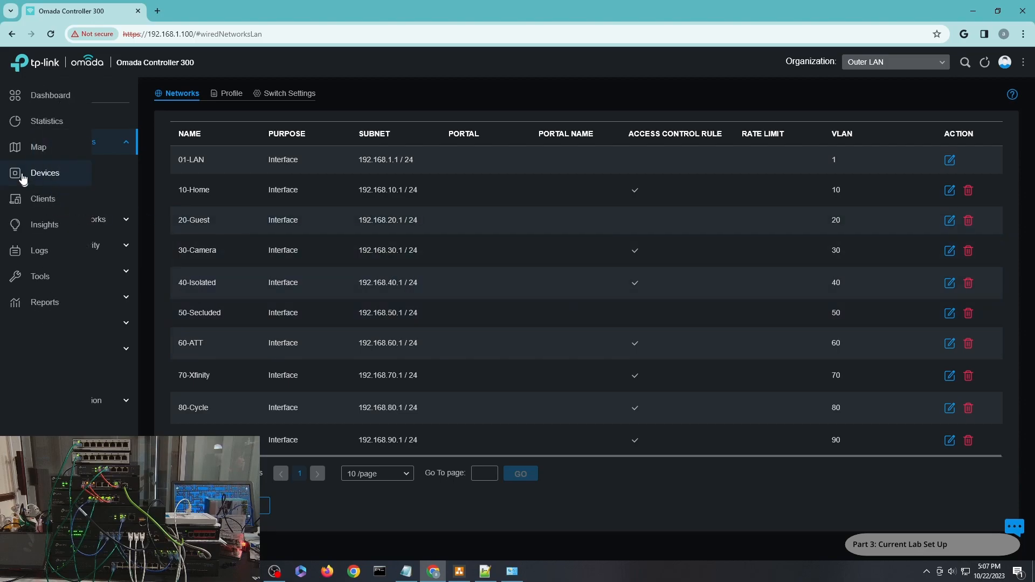
left_click(75, 179)
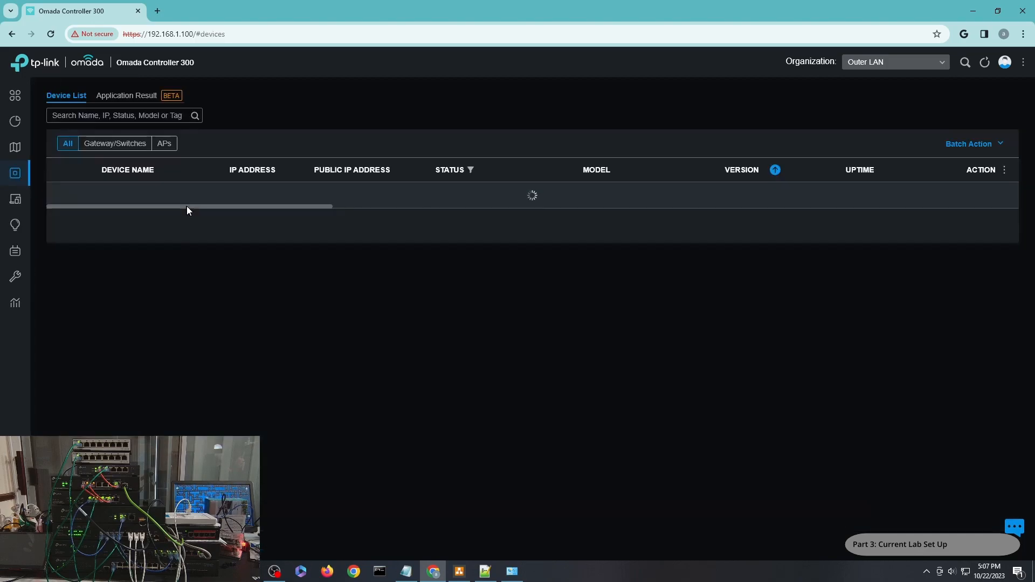
Step: Switch to the Deeper LAN site and show the port list of its SG-3428 switch
left_click(874, 63)
scroll(880, 199, "down", 2)
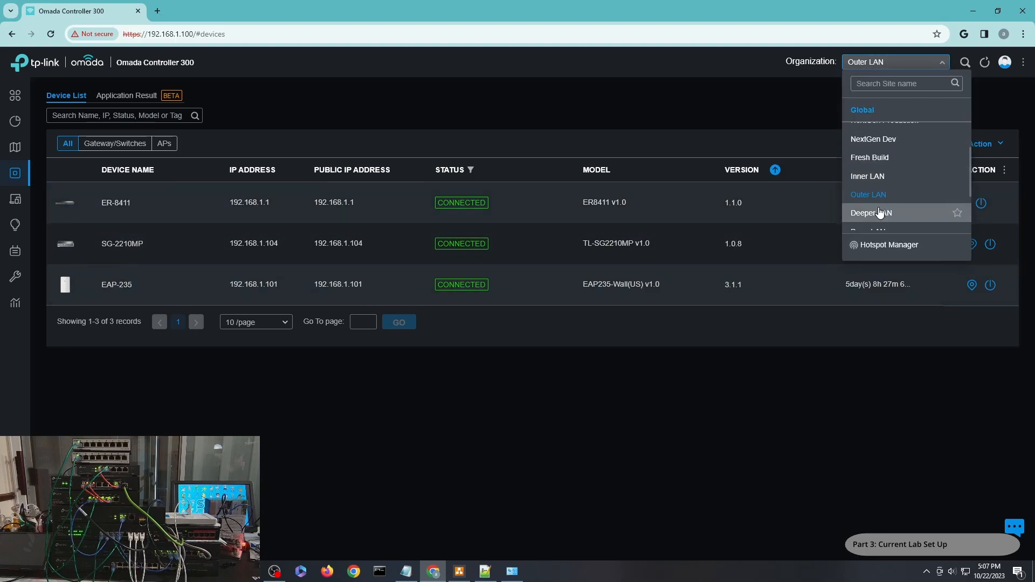
left_click(881, 212)
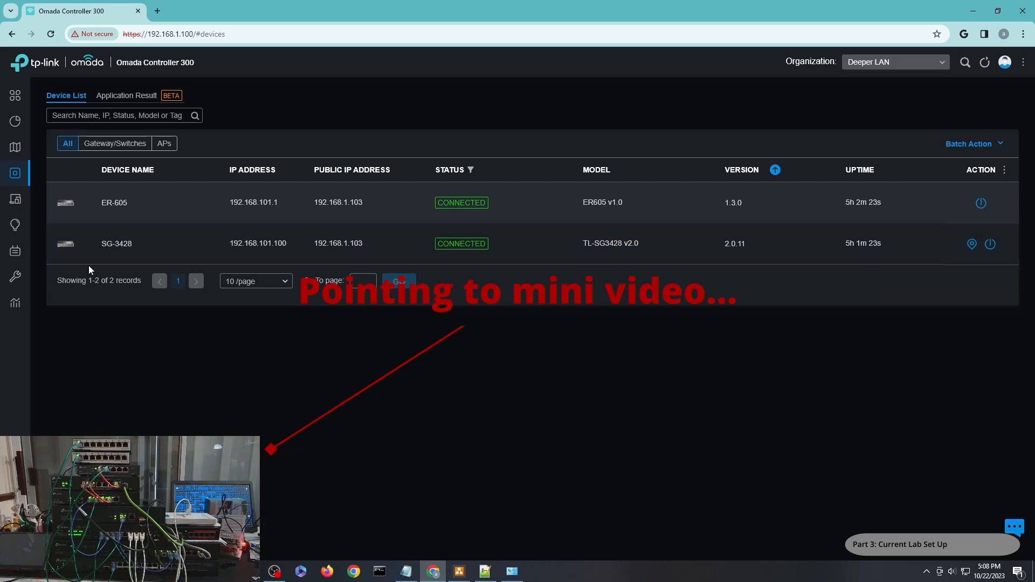
left_click(125, 249)
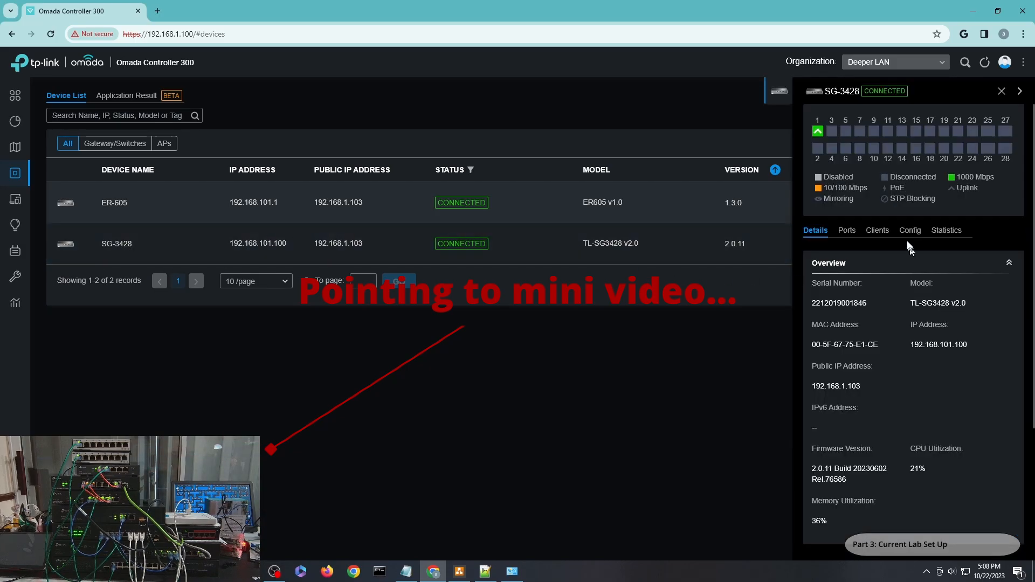
left_click(858, 229)
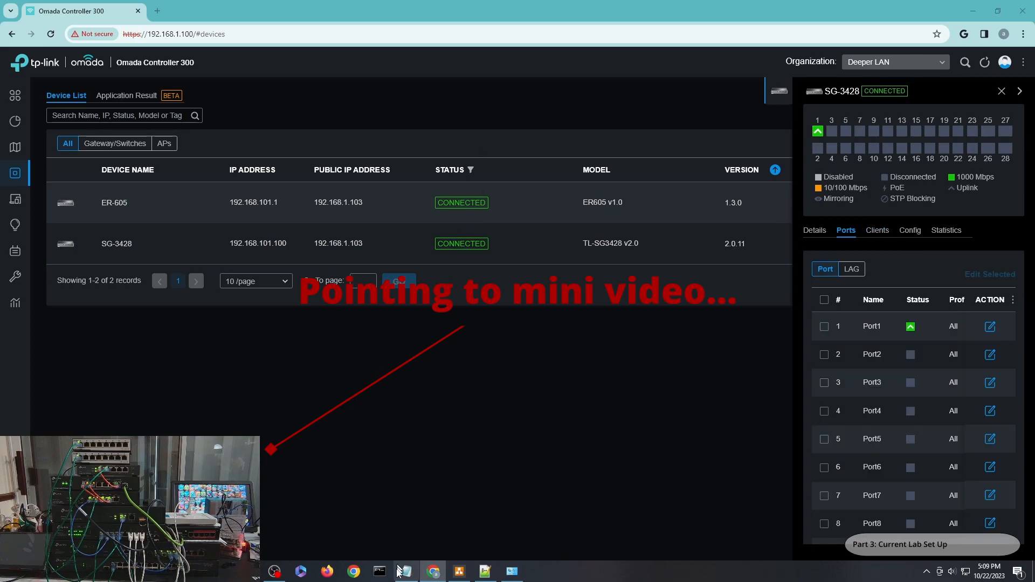
Step: Ping google.com continuously in Command Prompt and view the Ethernet adapter's network connection details
left_click(380, 570)
left_click_drag(434, 107, 447, 219)
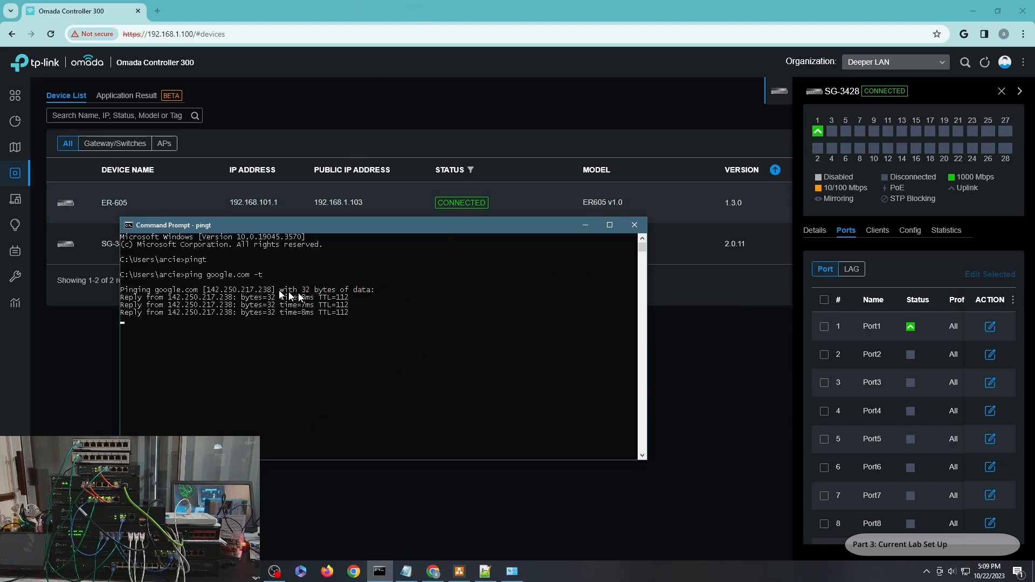
left_click(512, 572)
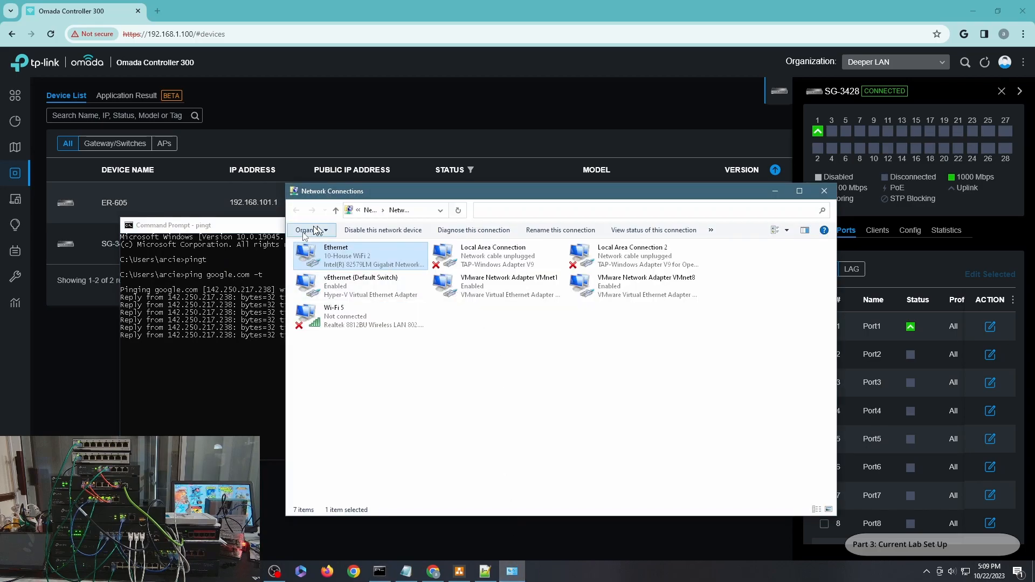
double_click(350, 256)
left_click(460, 281)
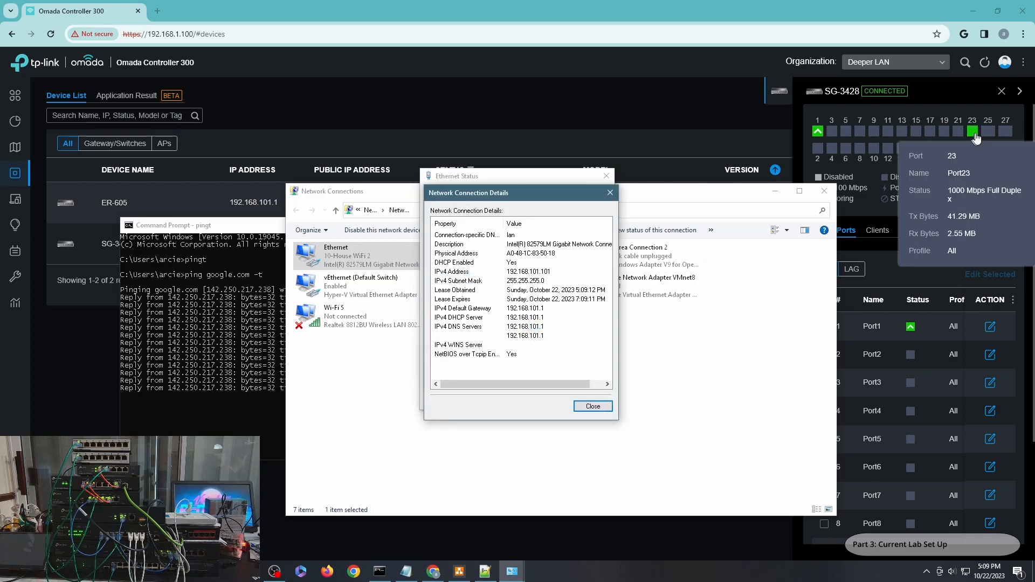
Step: Back in the Omada controller, inspect port 23 and uplink port 1 of the SG-3428 switch in its port list
left_click(949, 248)
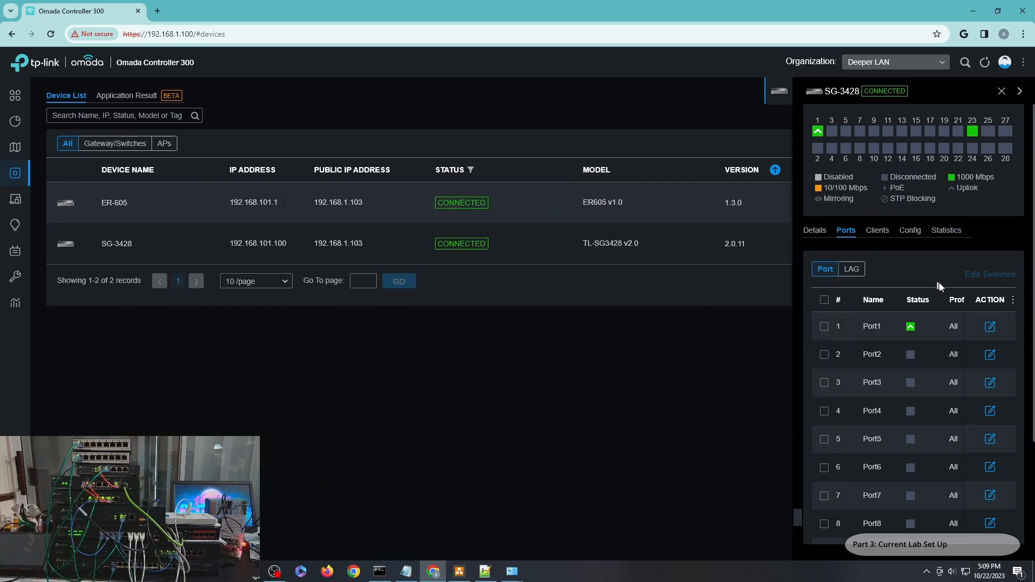
scroll(940, 323, "down", 3)
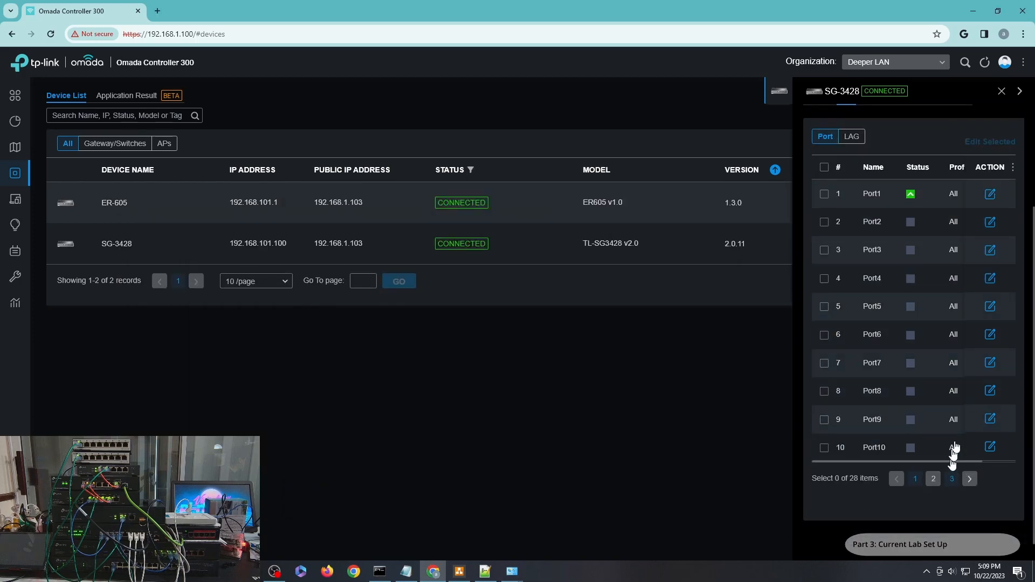
left_click(952, 479)
scroll(949, 242, "up", 1)
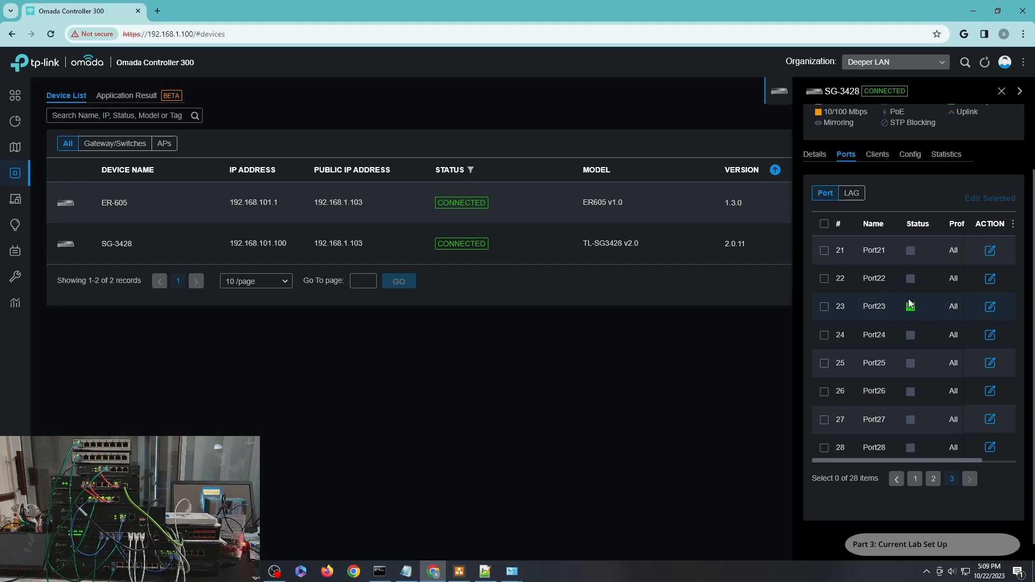
scroll(987, 292, "up", 2)
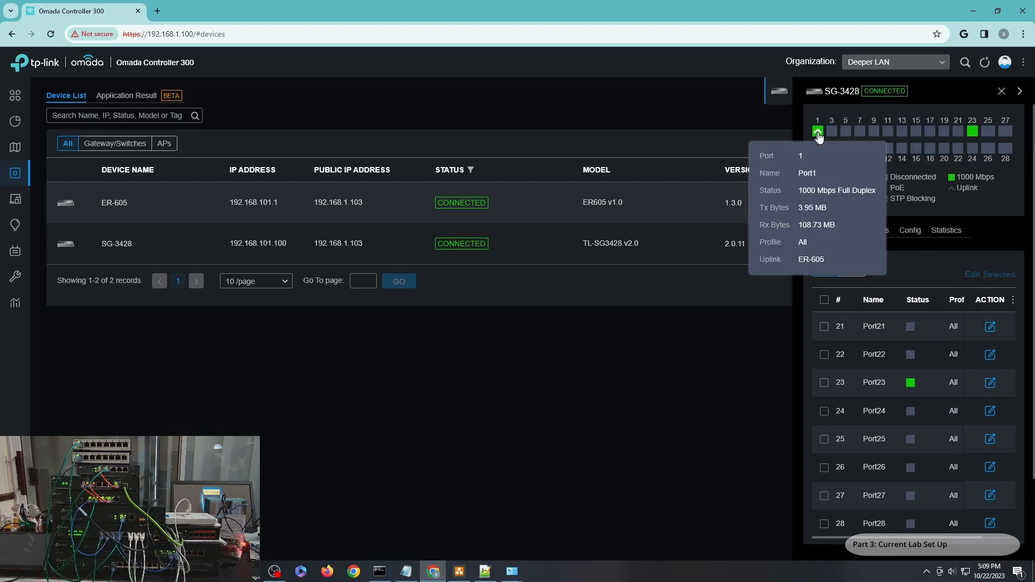
scroll(927, 361, "down", 2)
left_click(915, 479)
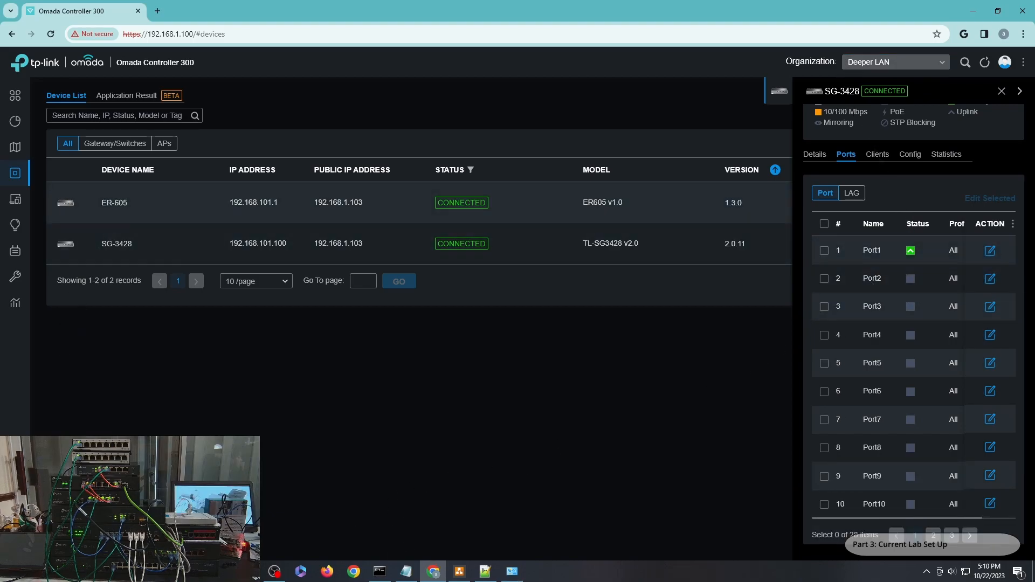
Step: Review the Deeper LAN site's gateway, switch and EAP ACL rules, closing the SG-3428 details to see the full tables
left_click(15, 534)
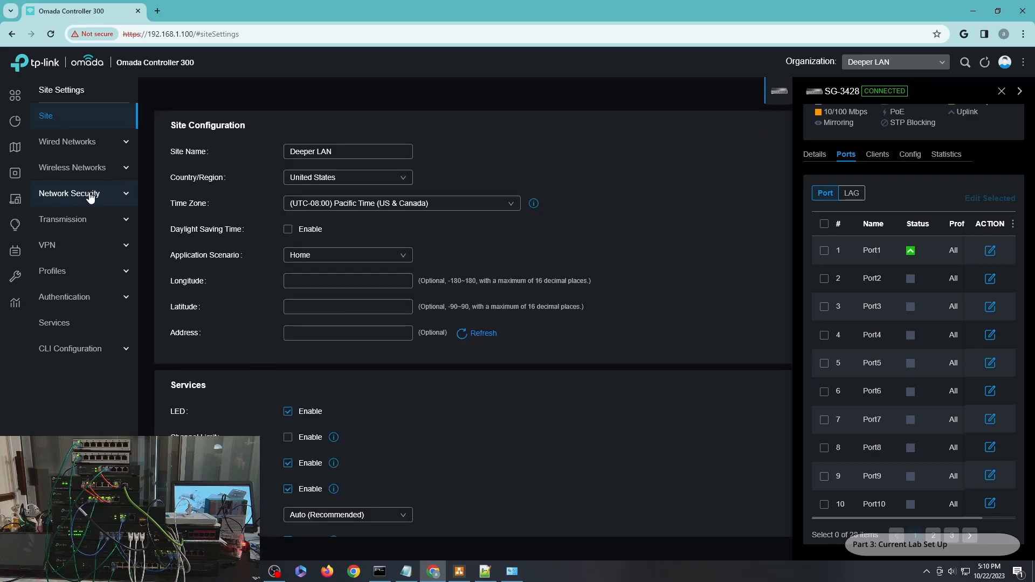
left_click(88, 193)
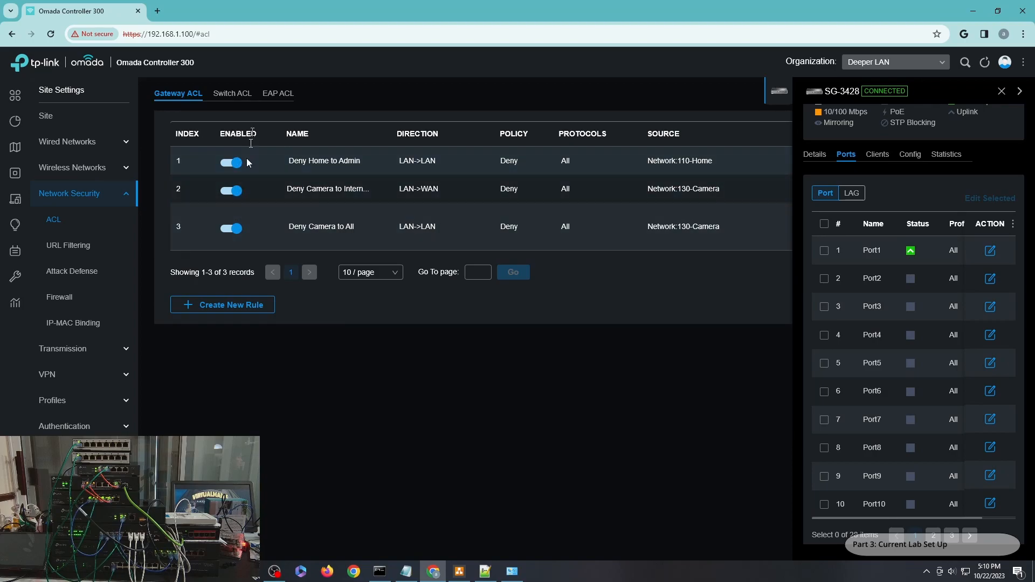
left_click(240, 100)
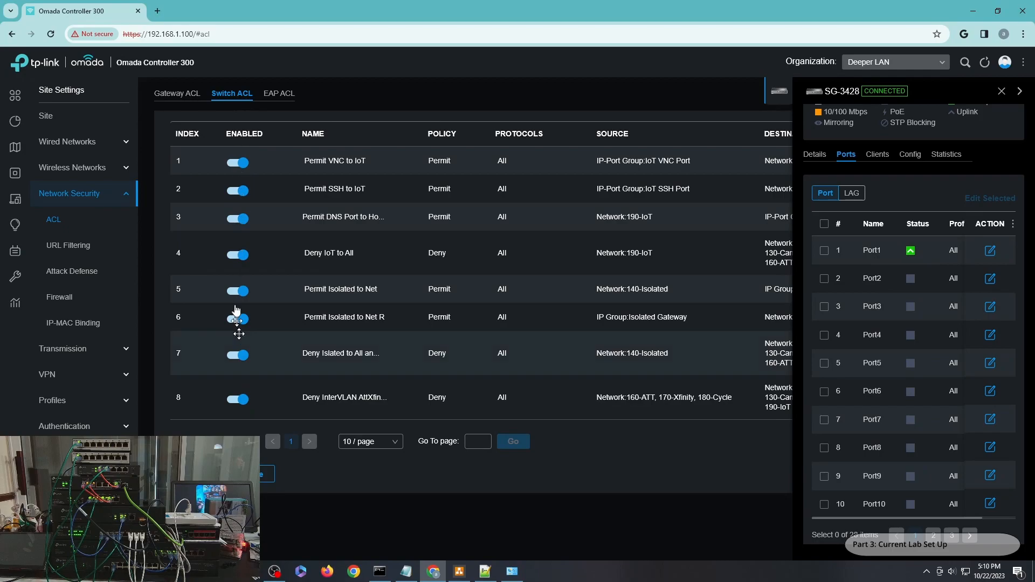
left_click(284, 95)
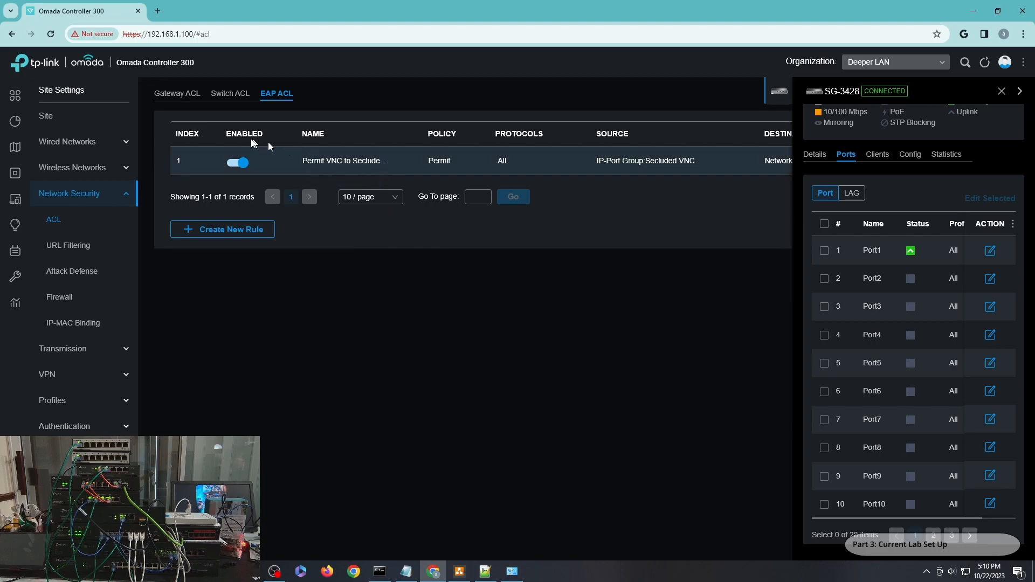
left_click(1001, 91)
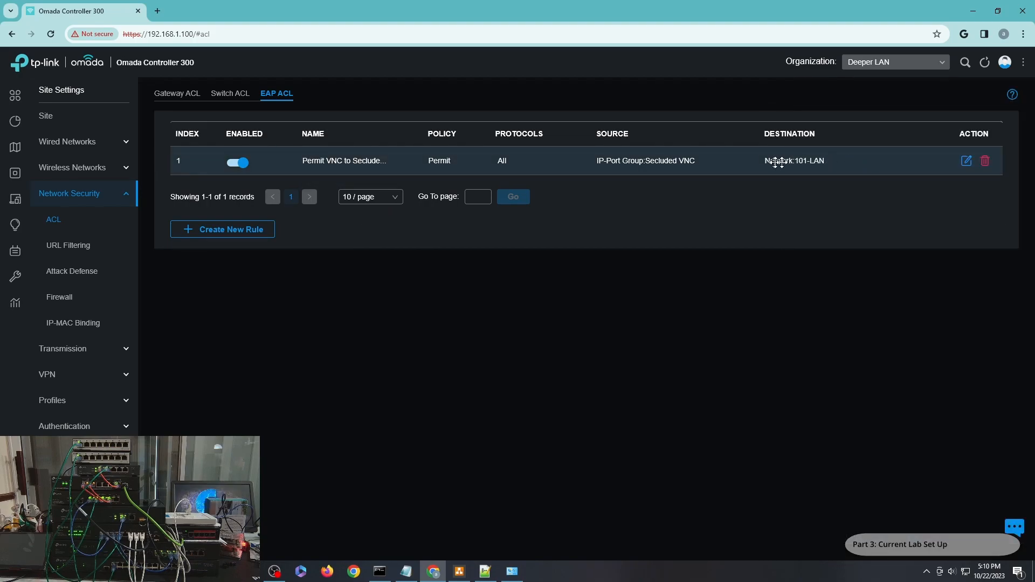
left_click(232, 96)
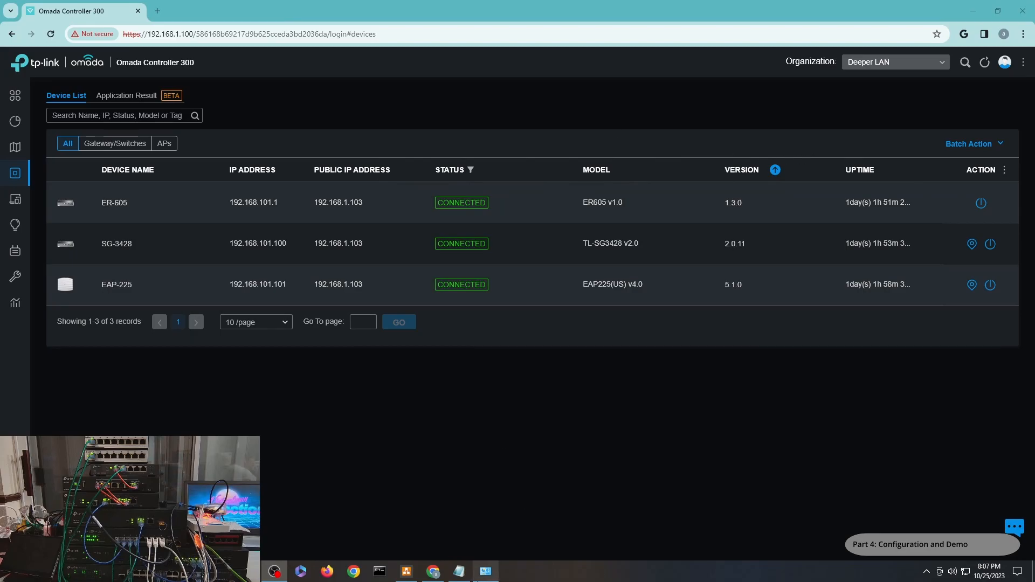
Step: Open the trunk.txt notes in Notepad, read the trunk setup steps and check the VLAN groupings in the draw.io diagram
left_click(459, 571)
left_click_drag(471, 16, 656, 157)
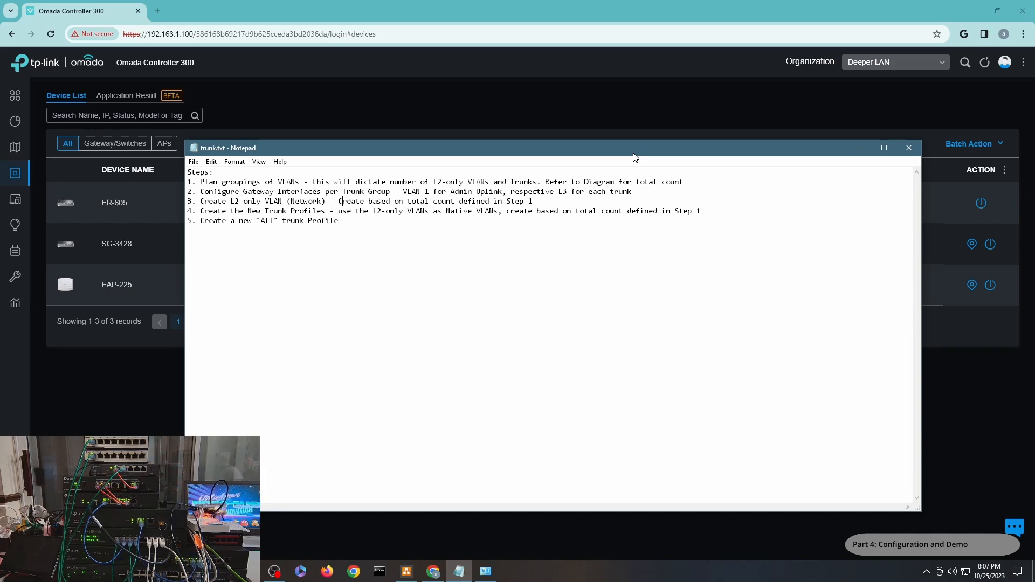
left_click(406, 571)
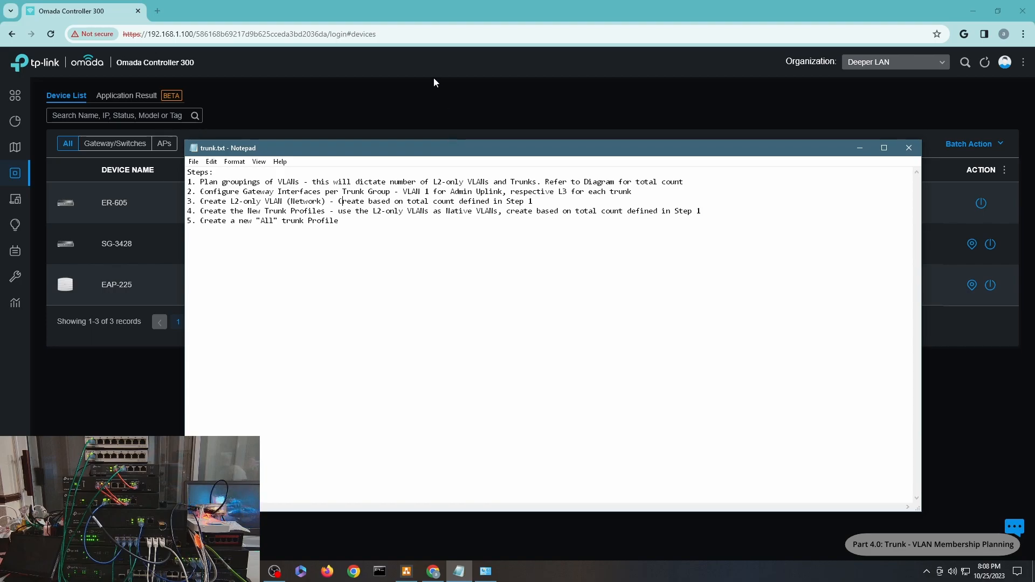
left_click(407, 572)
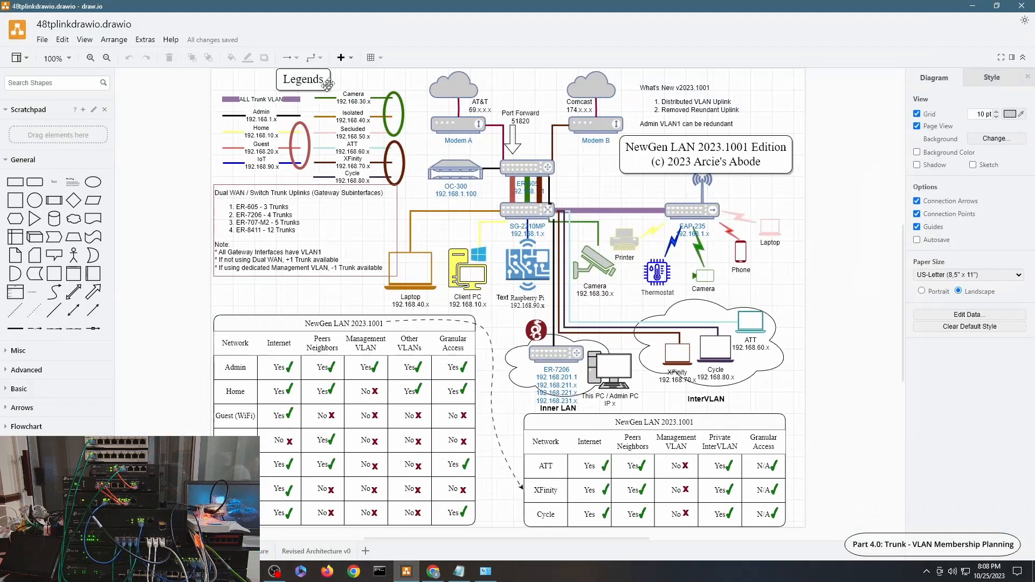
left_click(972, 6)
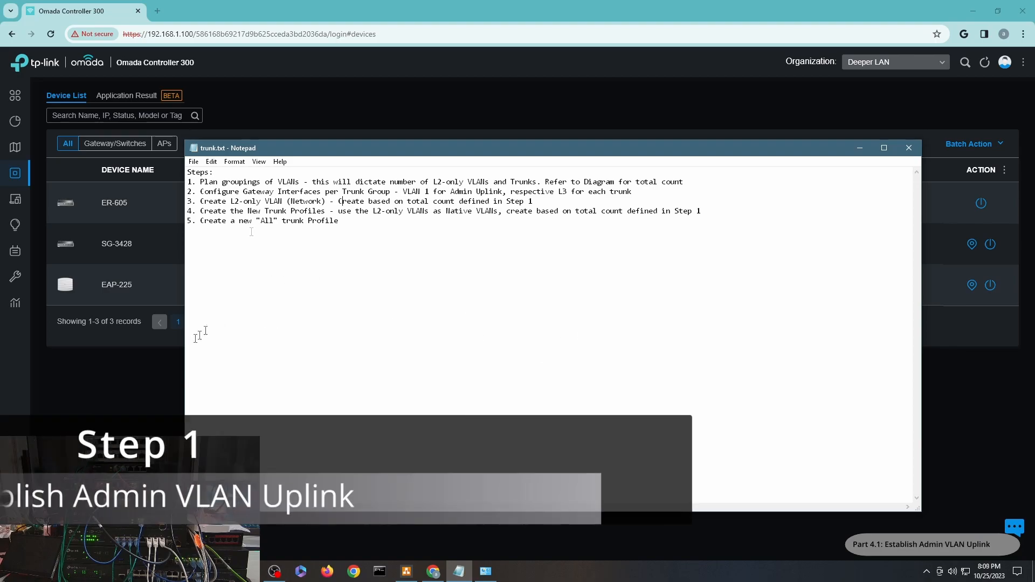
Step: Examine the Admin VLAN uplink between gateway and switch in the draw.io diagram and return to the Omada device list
left_click(407, 571)
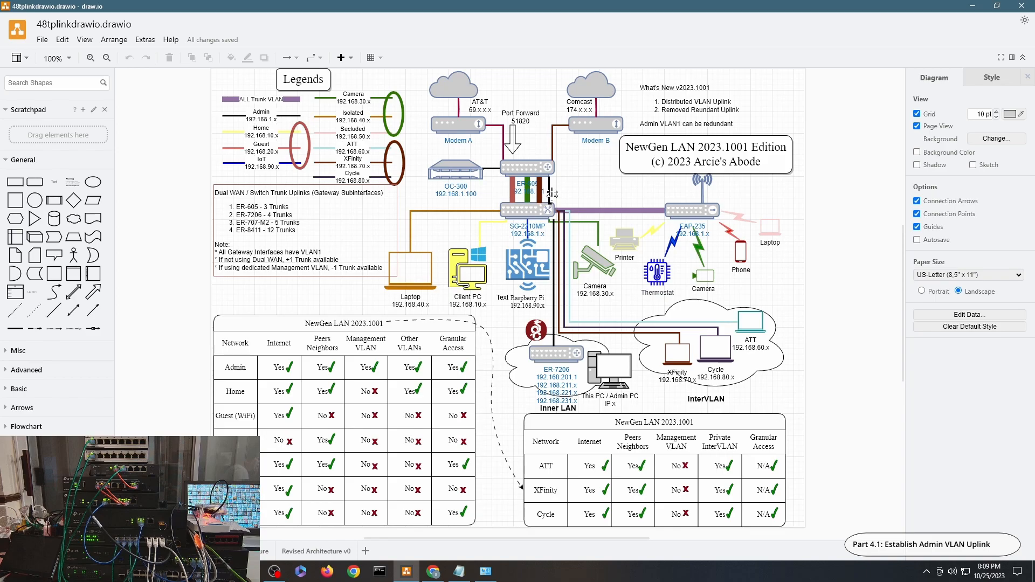
left_click(973, 6)
left_click(652, 80)
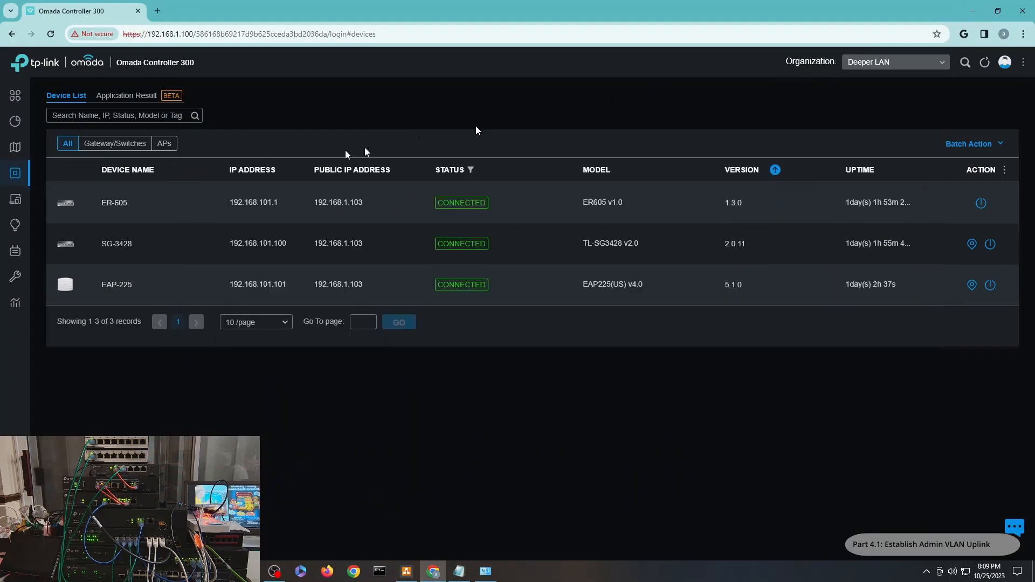
Step: Check the SG-3428 switch's port list and assign the 101-LAN profile to uplink port 1
left_click(109, 252)
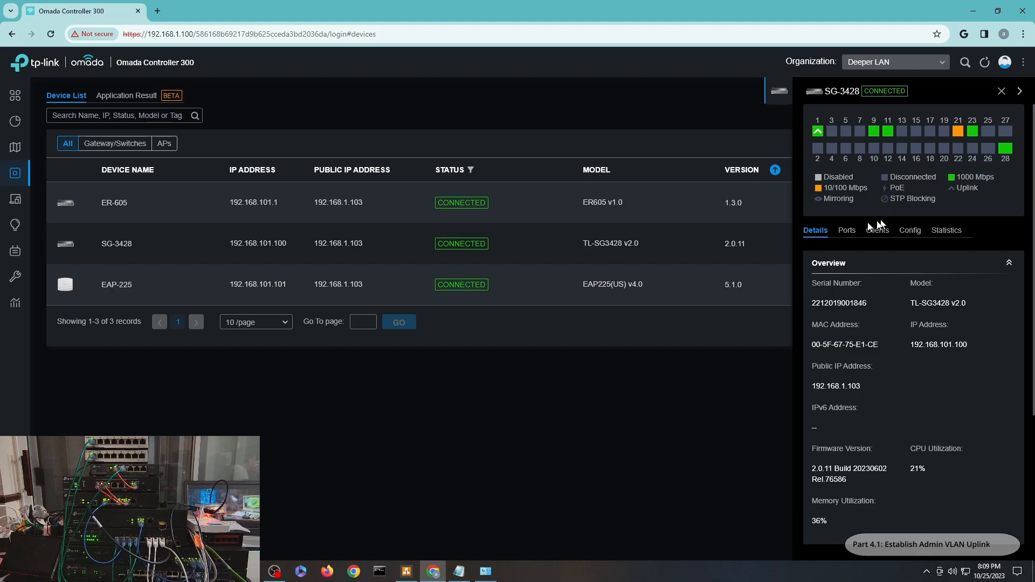
left_click(846, 230)
scroll(884, 185, "down", 2)
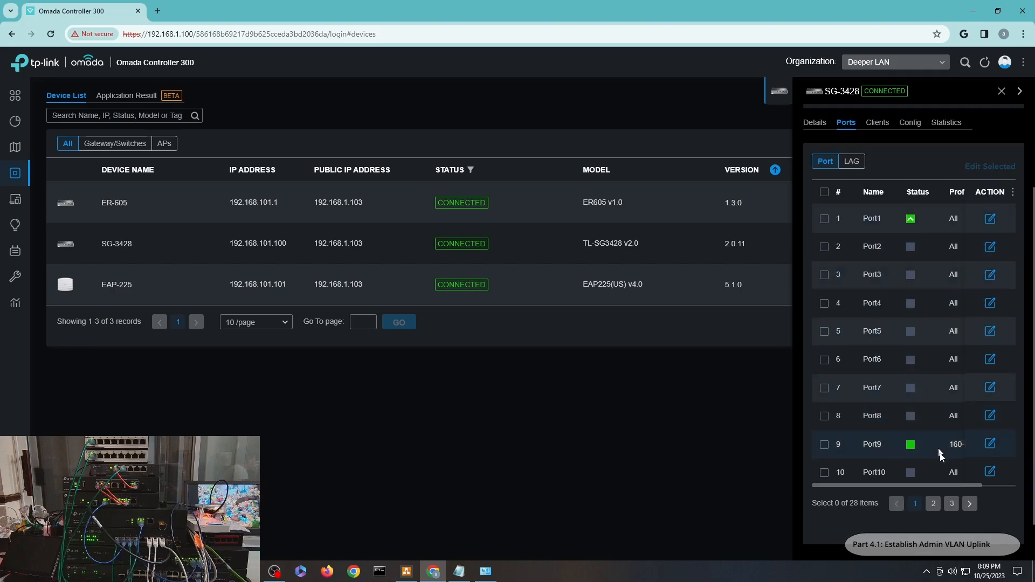
left_click(933, 504)
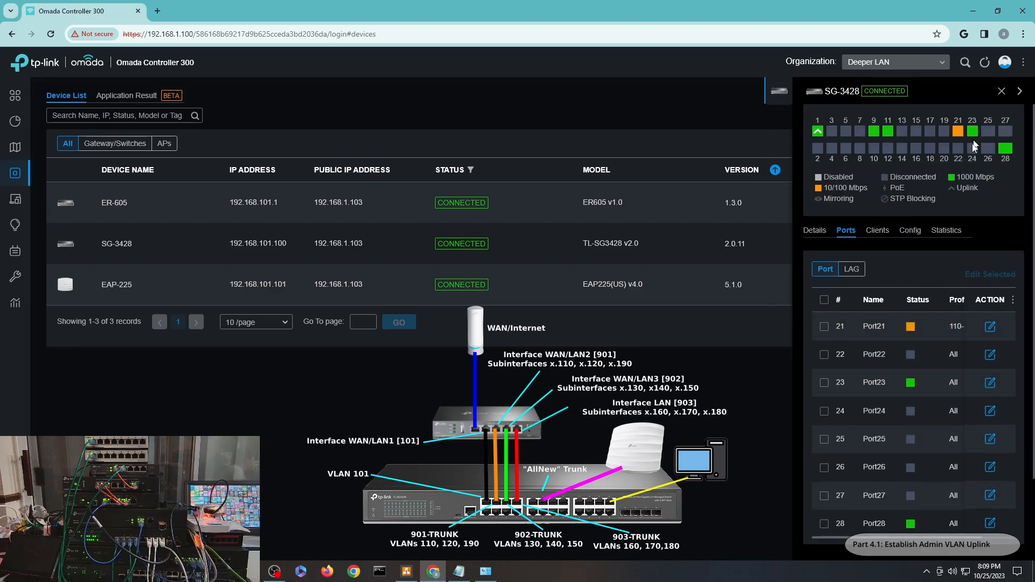
scroll(929, 333, "down", 1)
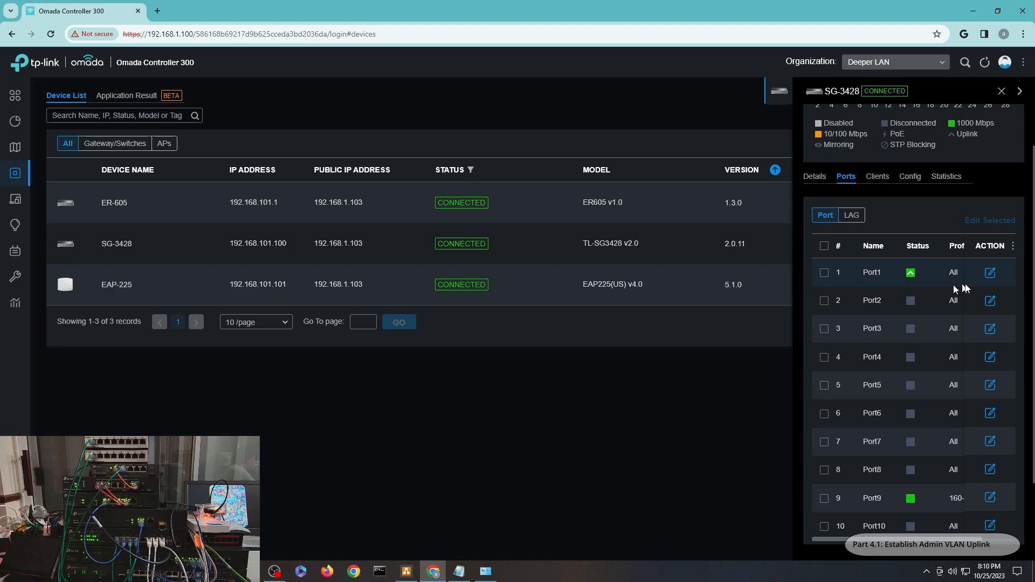
left_click(990, 274)
left_click(845, 341)
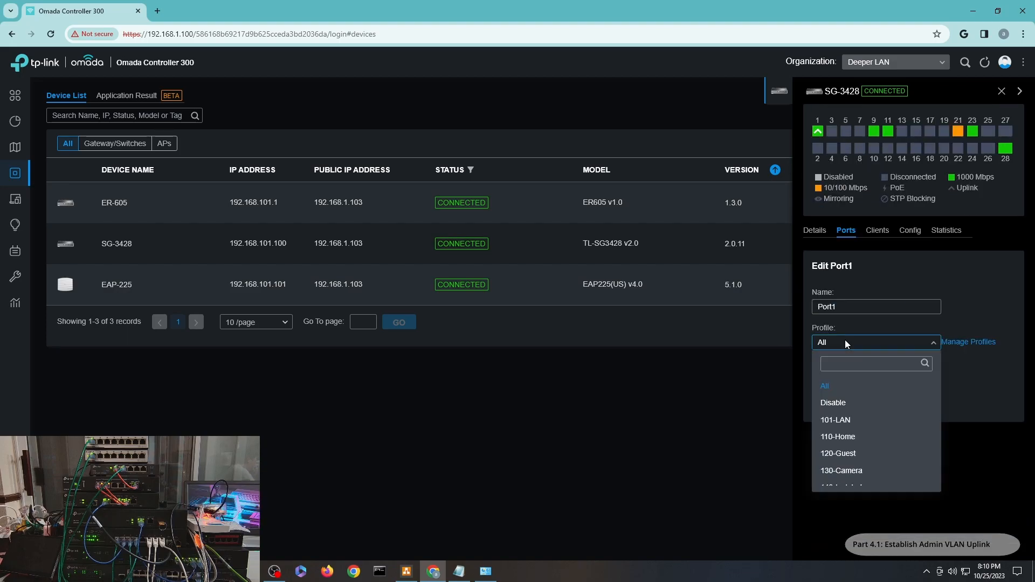
left_click(839, 420)
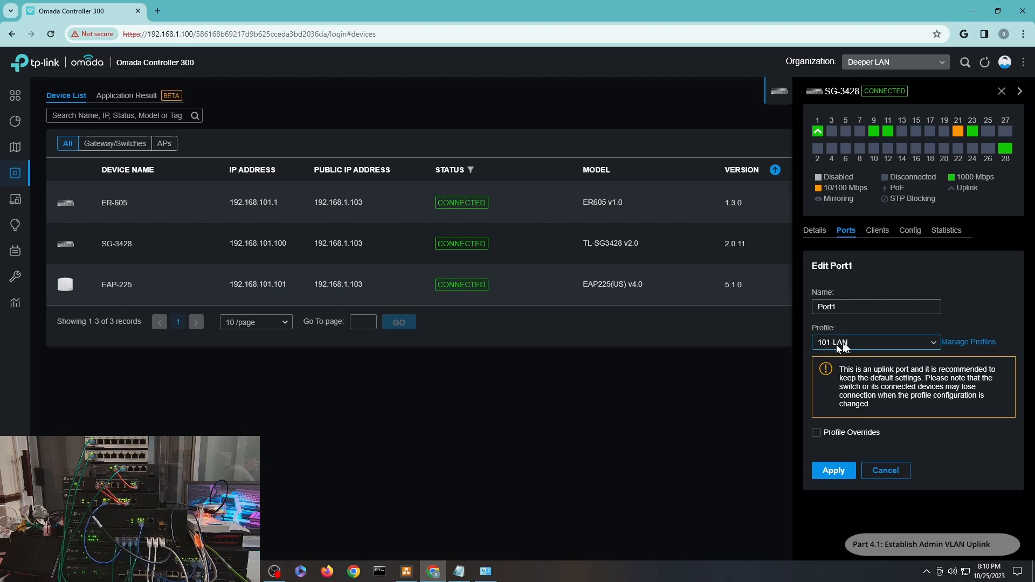
left_click(834, 471)
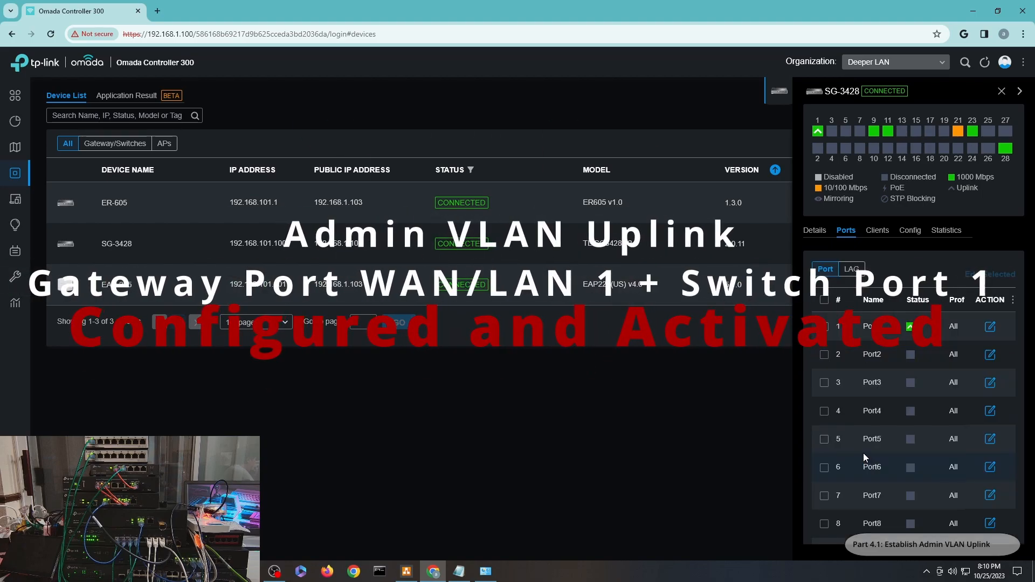
Step: Switch to Command Prompt and test internet connectivity with a continuous ping to google.com
left_click(379, 571)
left_click_drag(393, 31, 676, 234)
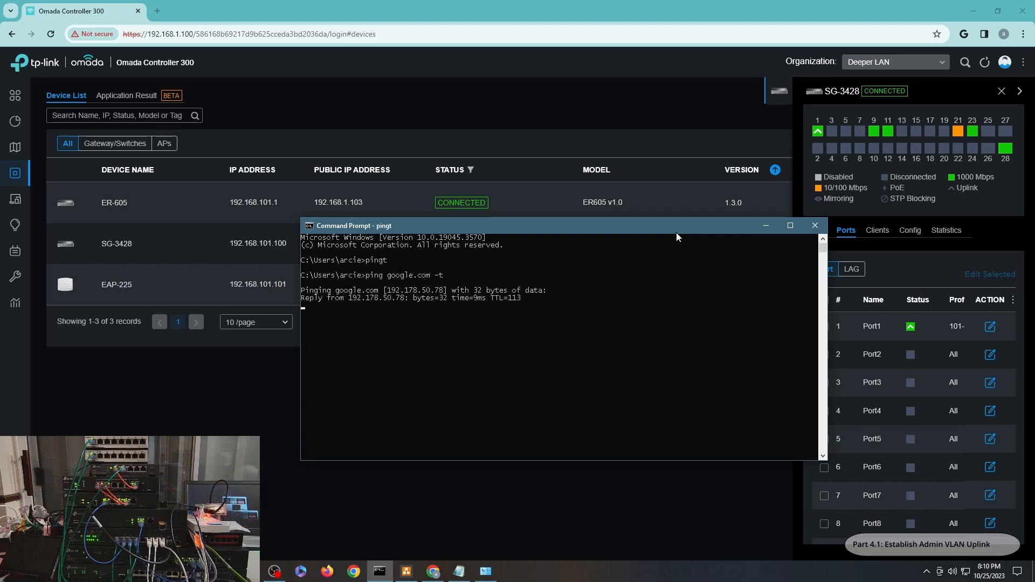
left_click_drag(677, 232, 640, 303)
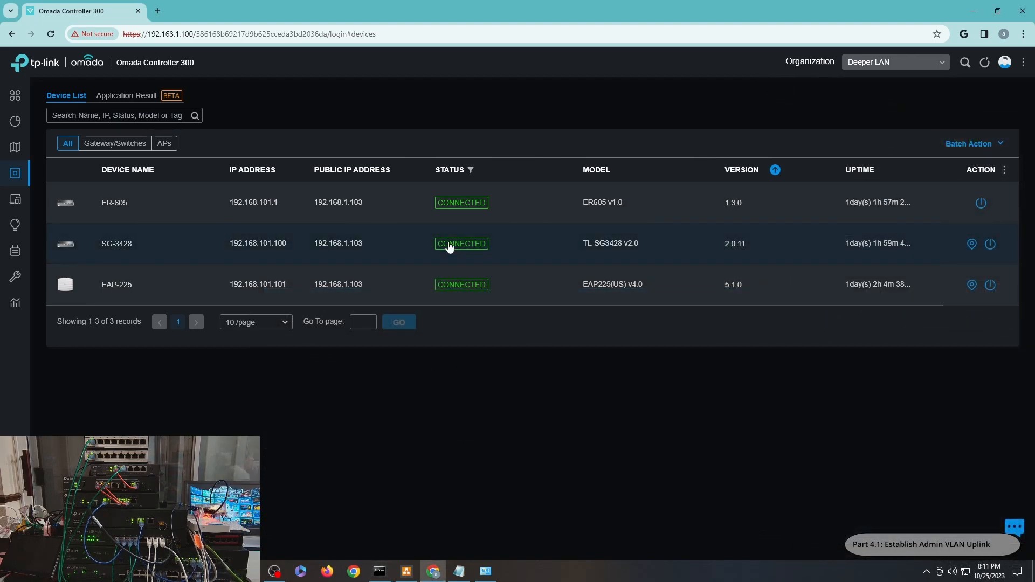
Step: In the Omada controller, examine the PVID options of the ER-605 gateway's WAN/LAN1 port without changing the port
left_click(113, 203)
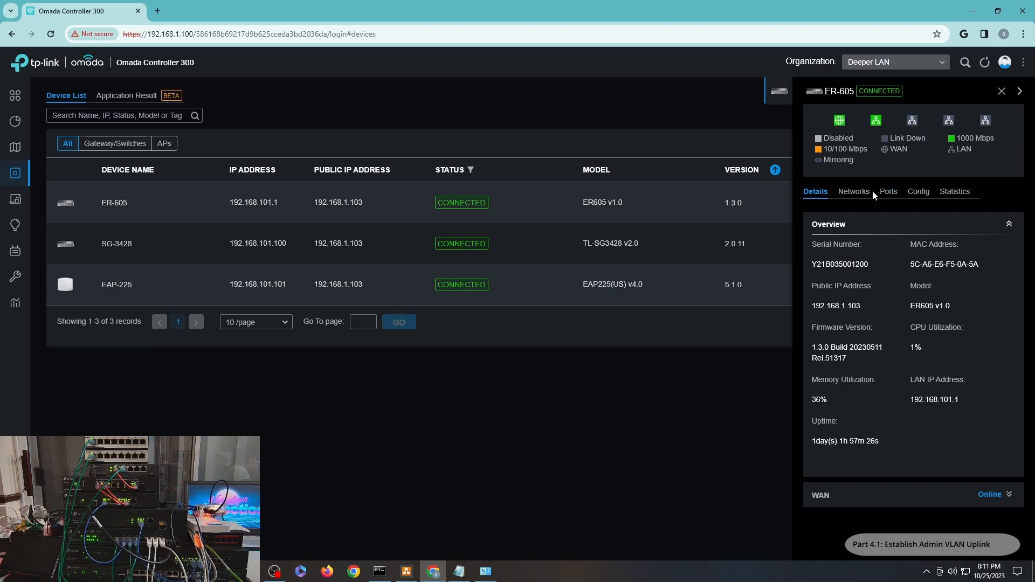
left_click(886, 194)
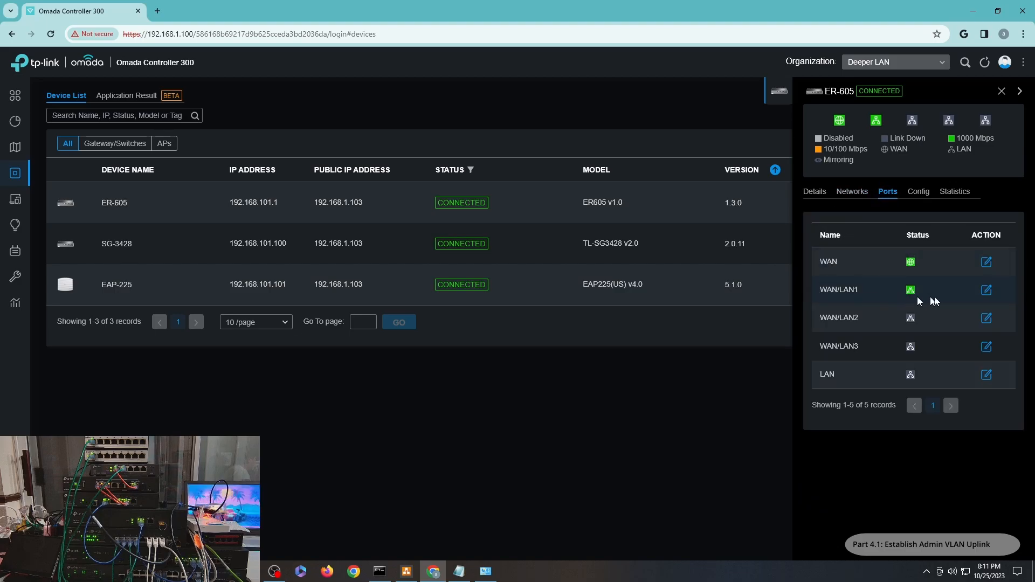
left_click(986, 290)
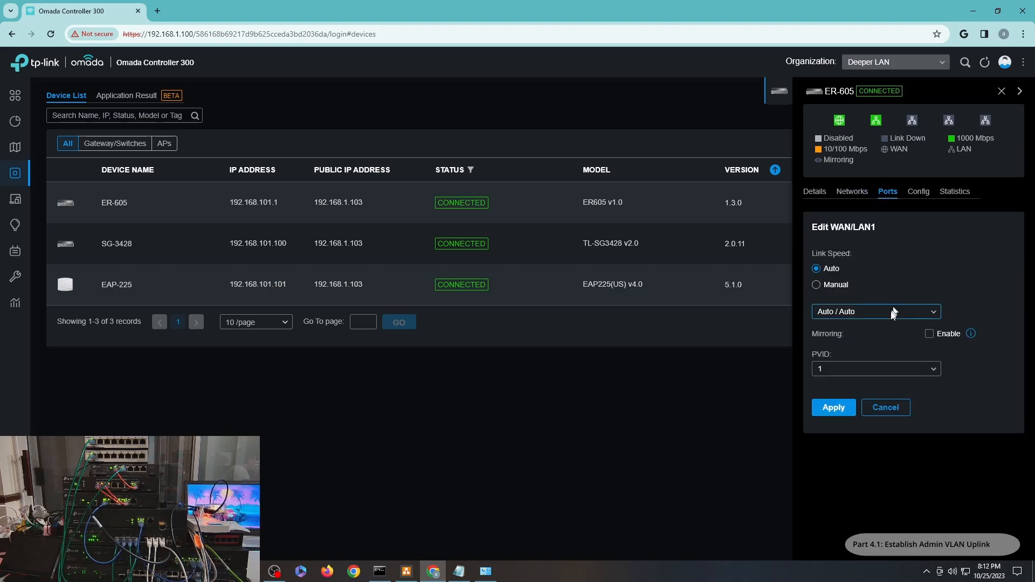
left_click(865, 365)
scroll(850, 448, "down", 2)
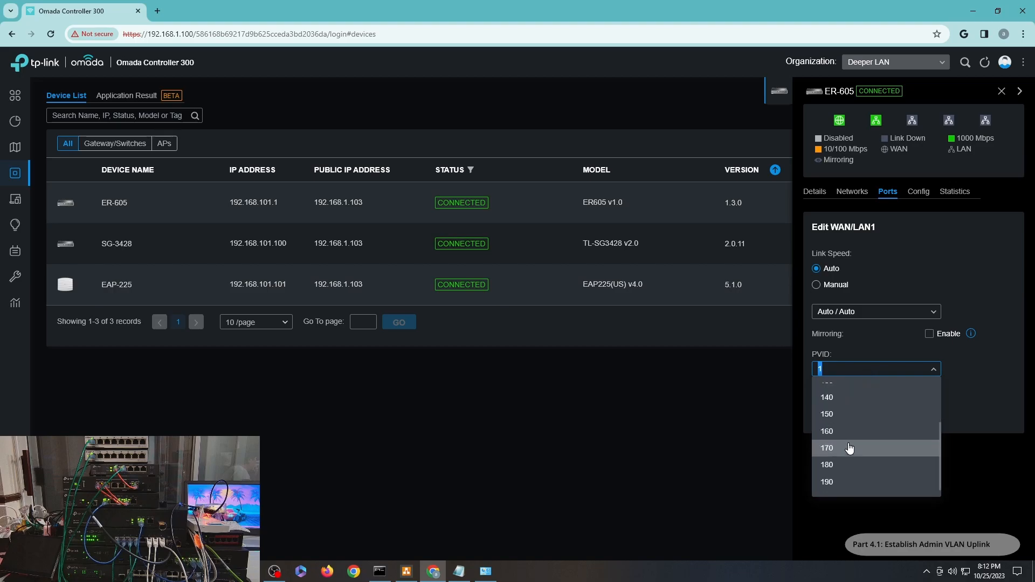
left_click(974, 371)
left_click(885, 409)
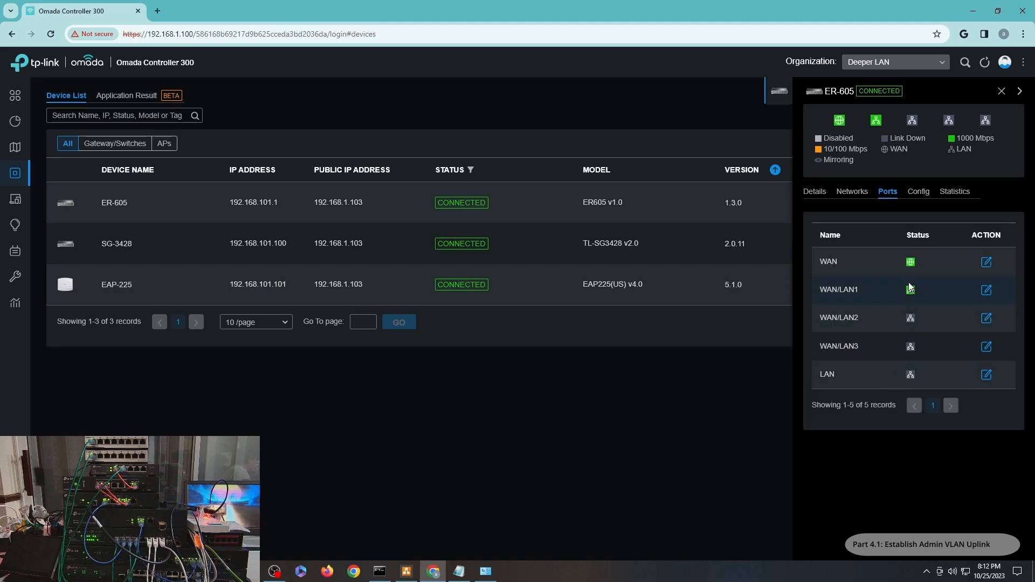
Step: Examine the PVID options available on the gateway's WAN/LAN2 and WAN/LAN3 ports, cancelling both edits
left_click(986, 318)
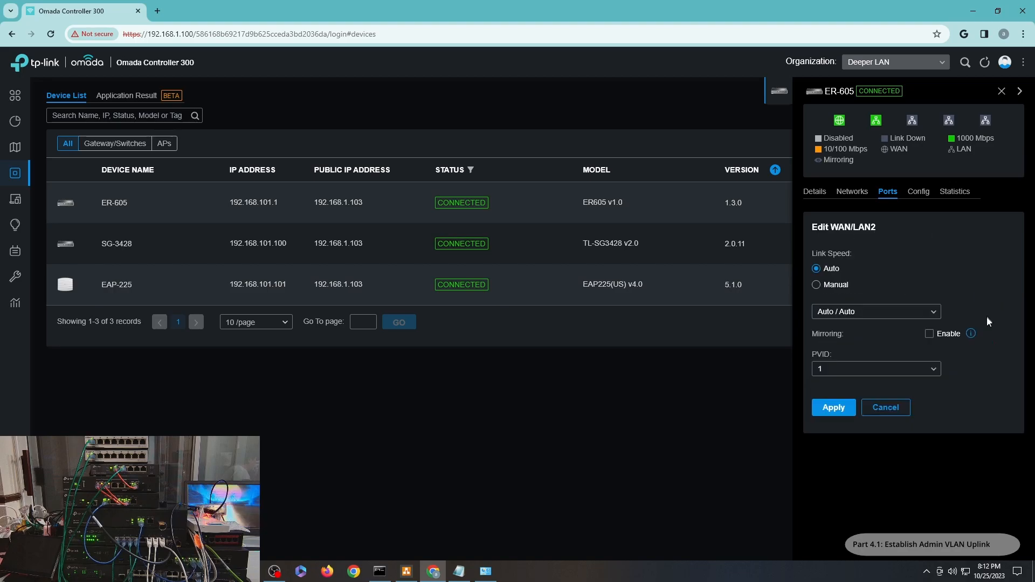
left_click(866, 367)
scroll(845, 404, "down", 2)
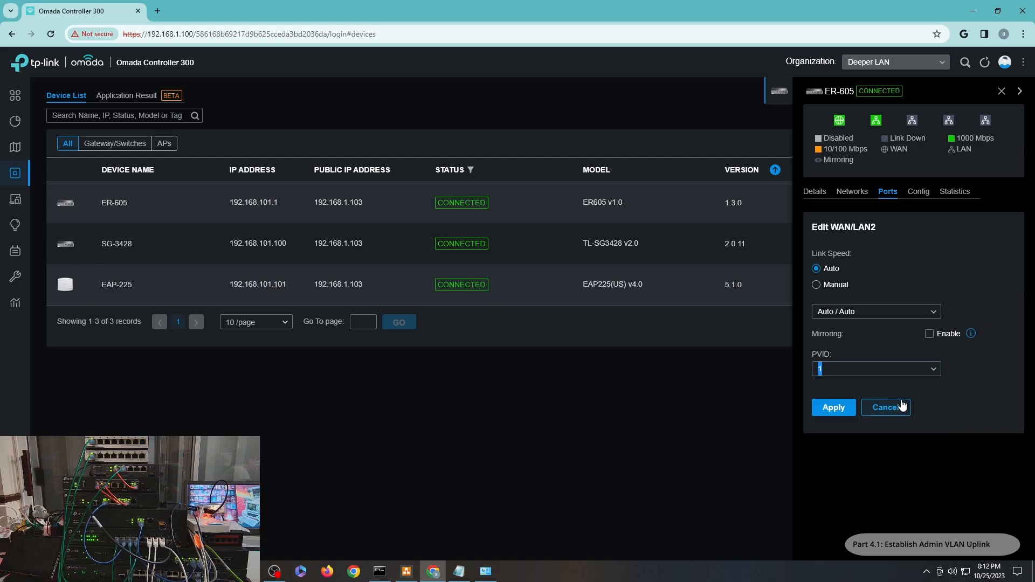
left_click(898, 408)
left_click(985, 348)
left_click(897, 366)
scroll(868, 459, "down", 2)
scroll(863, 484, "up", 2)
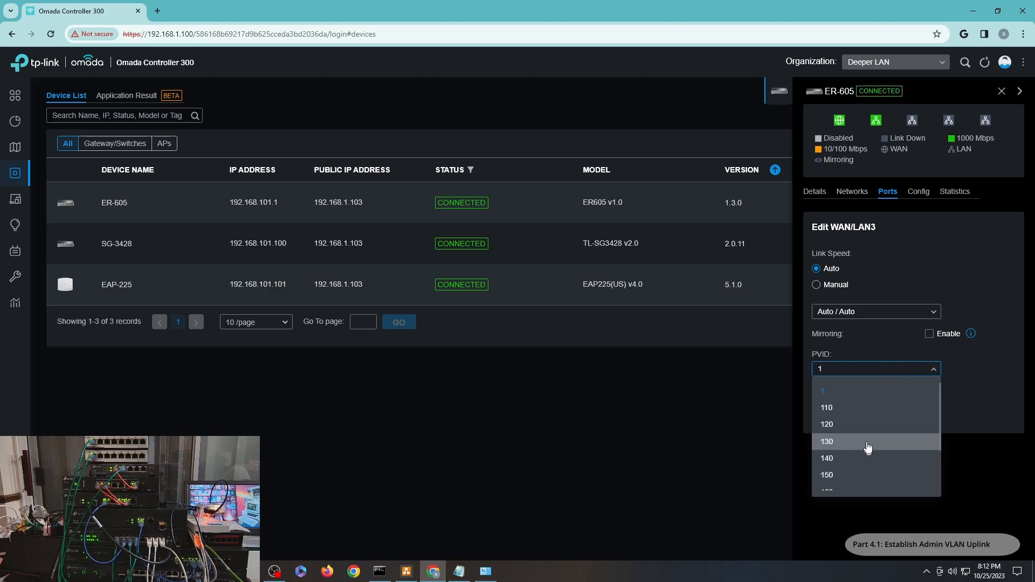
left_click(979, 386)
left_click(890, 405)
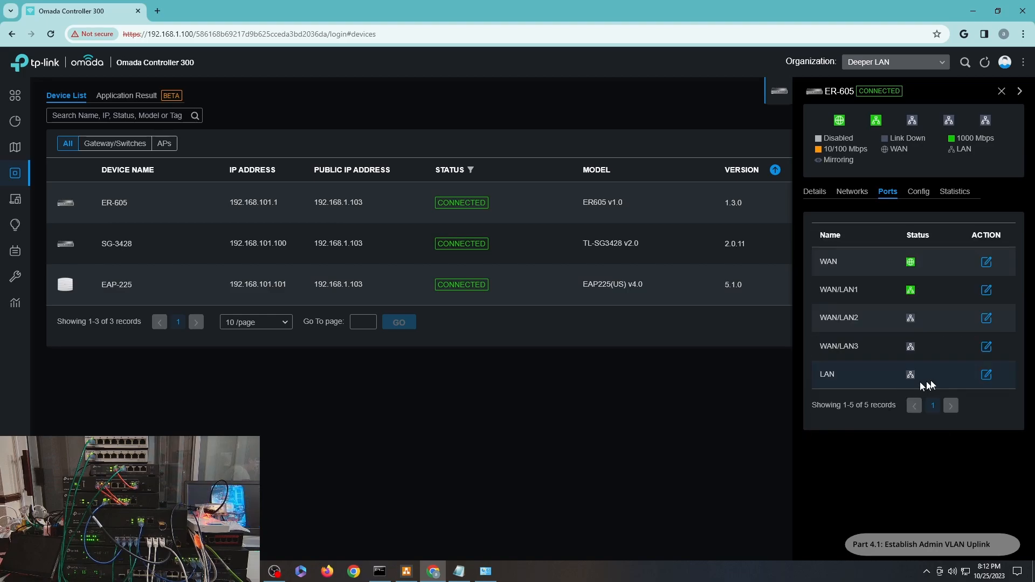
Step: Examine the PVID options of the gateway's LAN port, cancel the edit and reopen the SG-3428 switch's port list
left_click(986, 374)
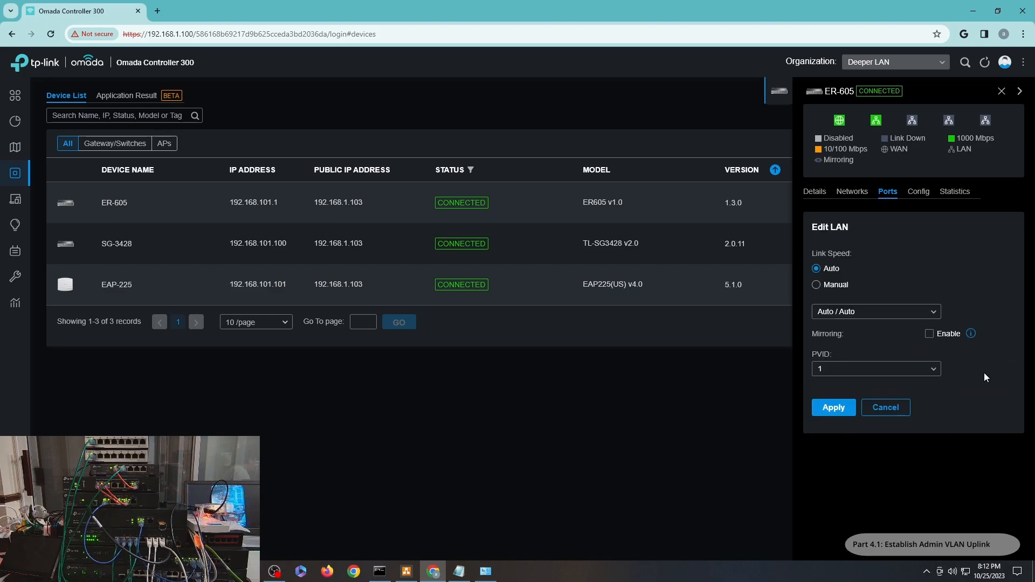
left_click(862, 368)
scroll(870, 431, "down", 5)
scroll(876, 431, "up", 4)
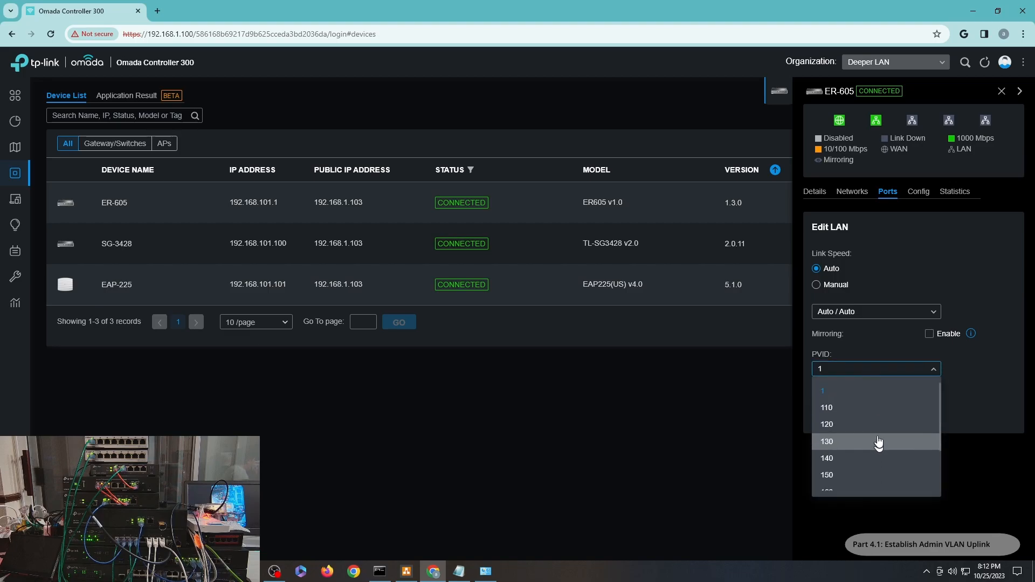
left_click(997, 346)
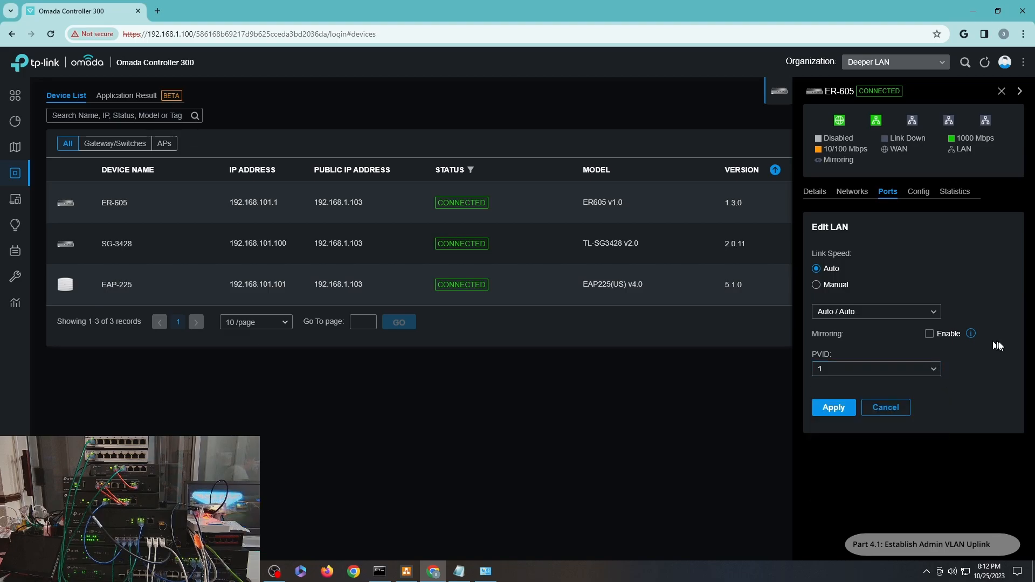
left_click(896, 409)
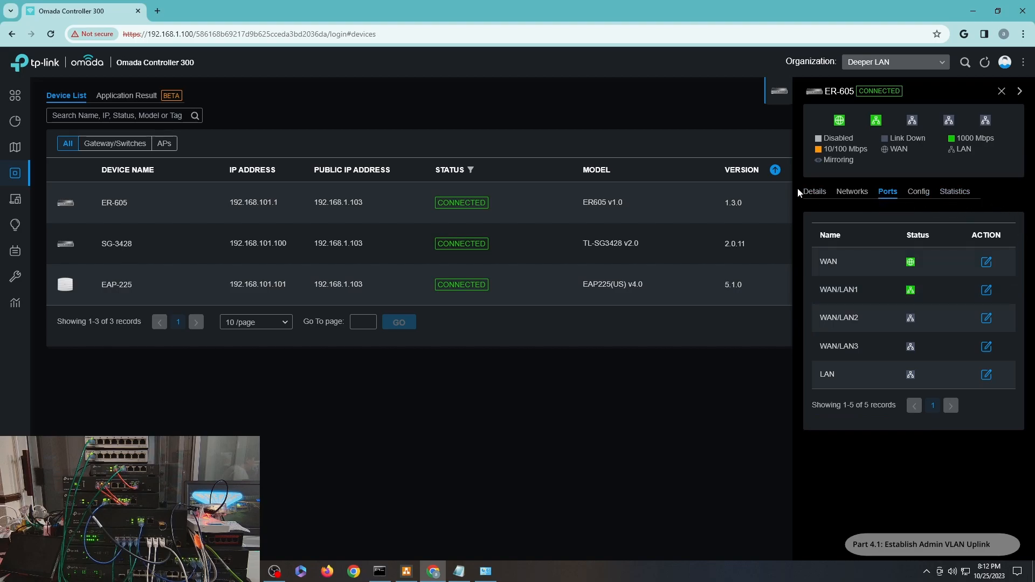
left_click(367, 243)
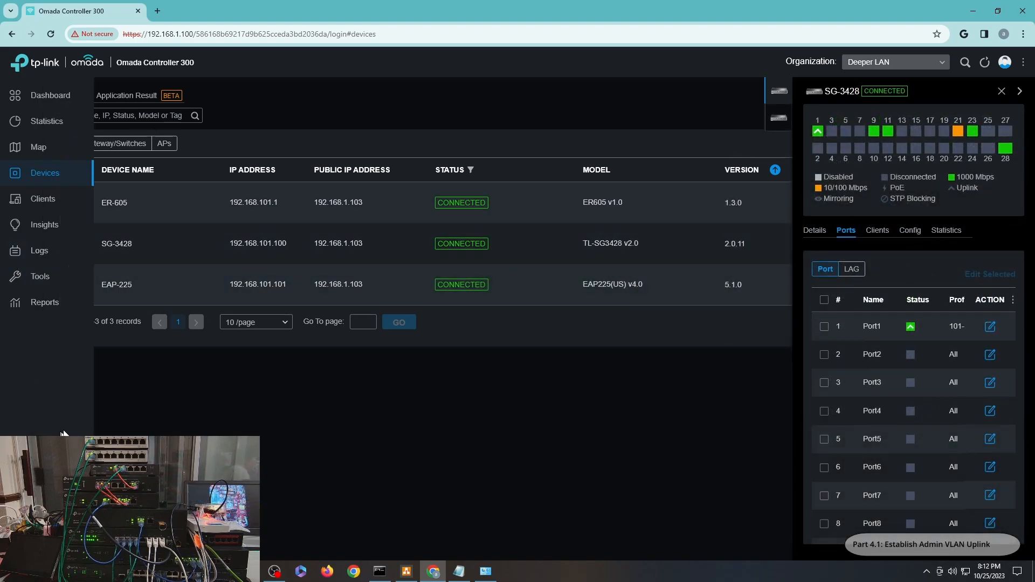
Step: In the site's wired LAN settings, create a network named 901-VLAN with VLAN purpose and ID 901, and check its list entry
left_click(41, 548)
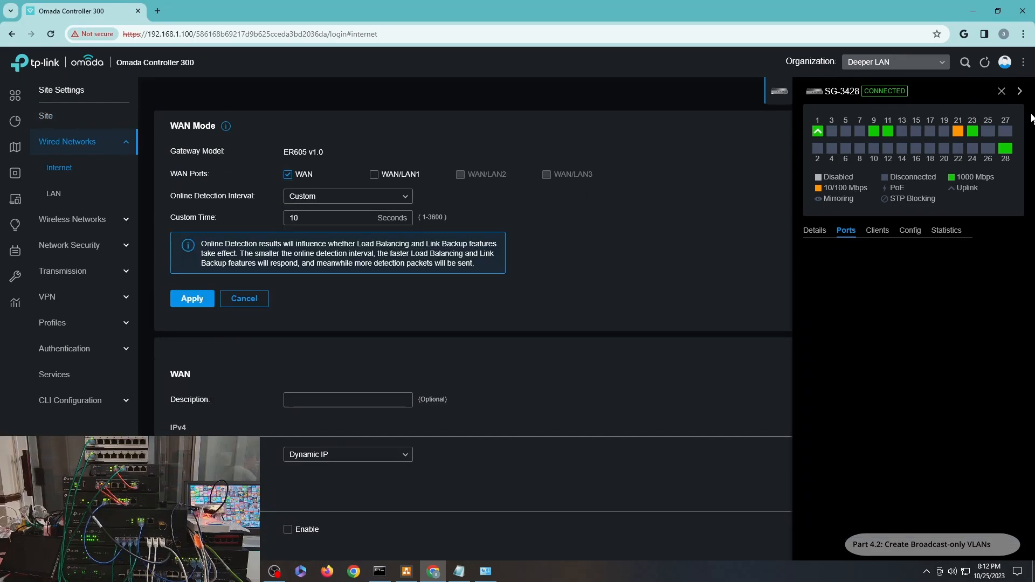
left_click(1002, 91)
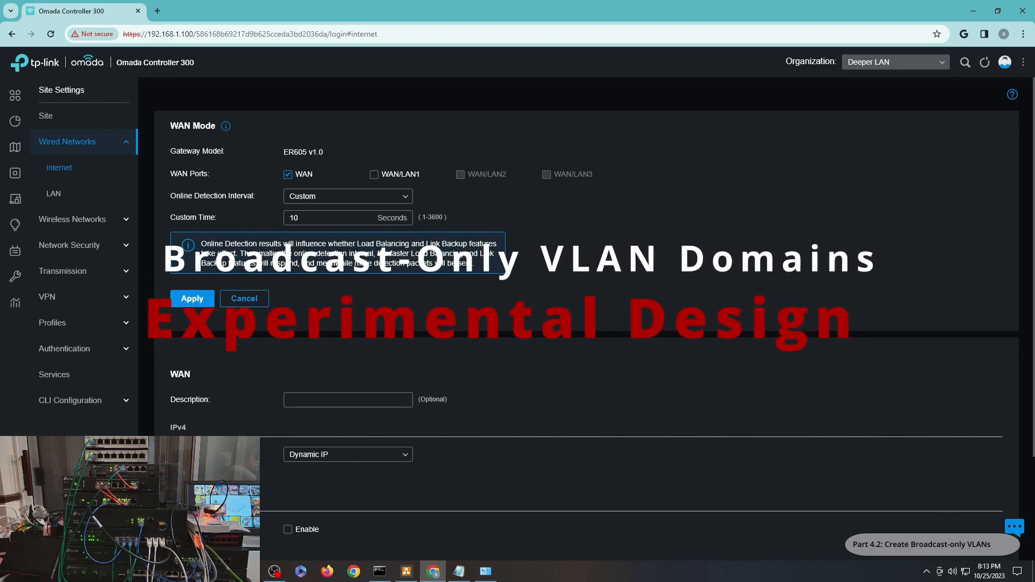
left_click(53, 193)
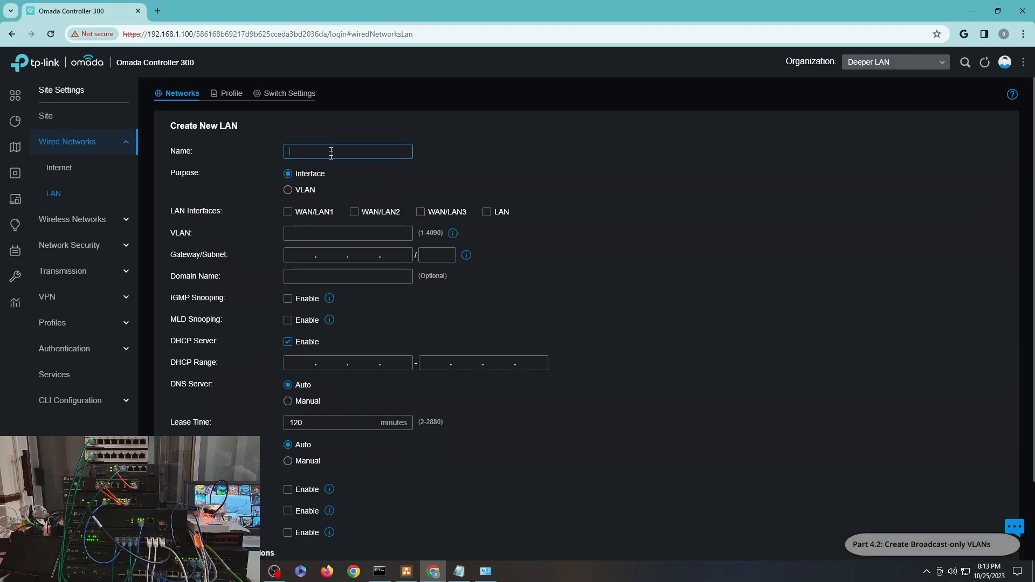
type("901-VLAN")
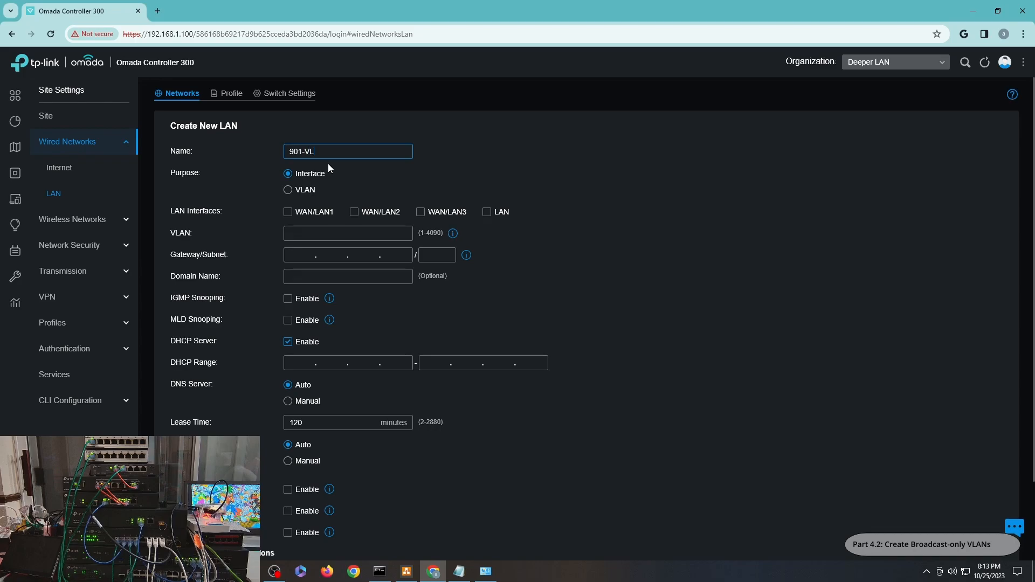
left_click(297, 193)
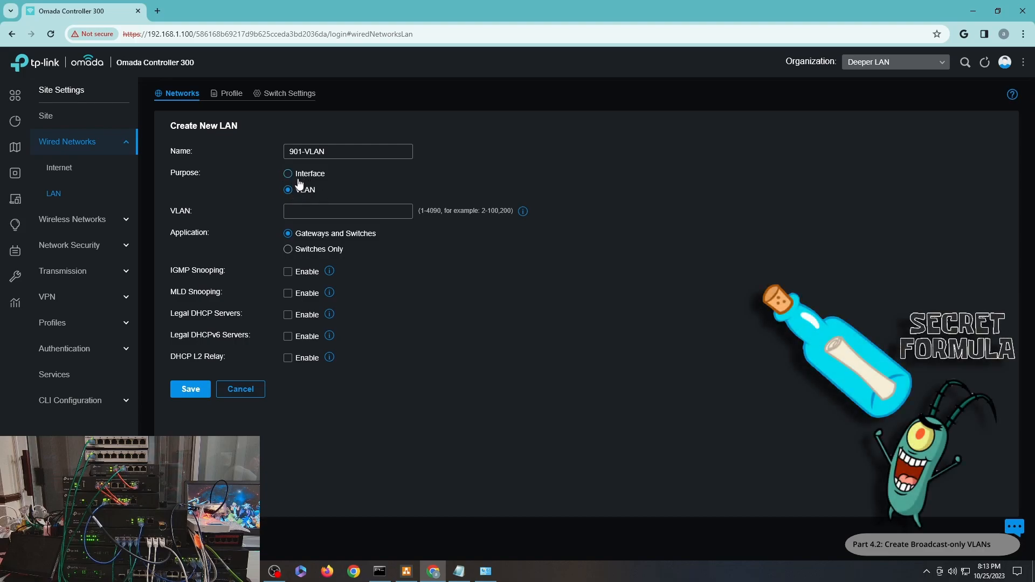
left_click(305, 211)
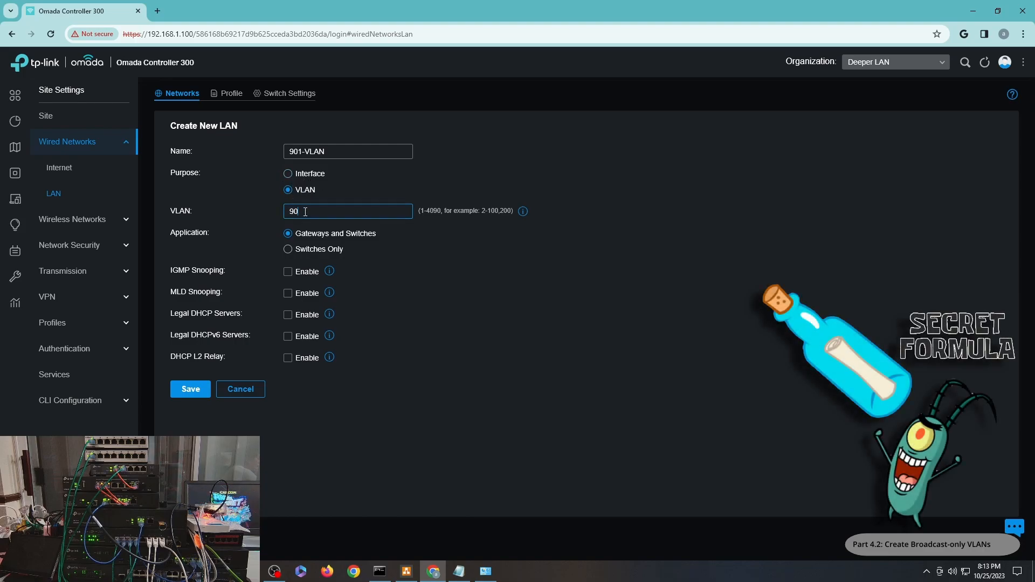
left_click(191, 389)
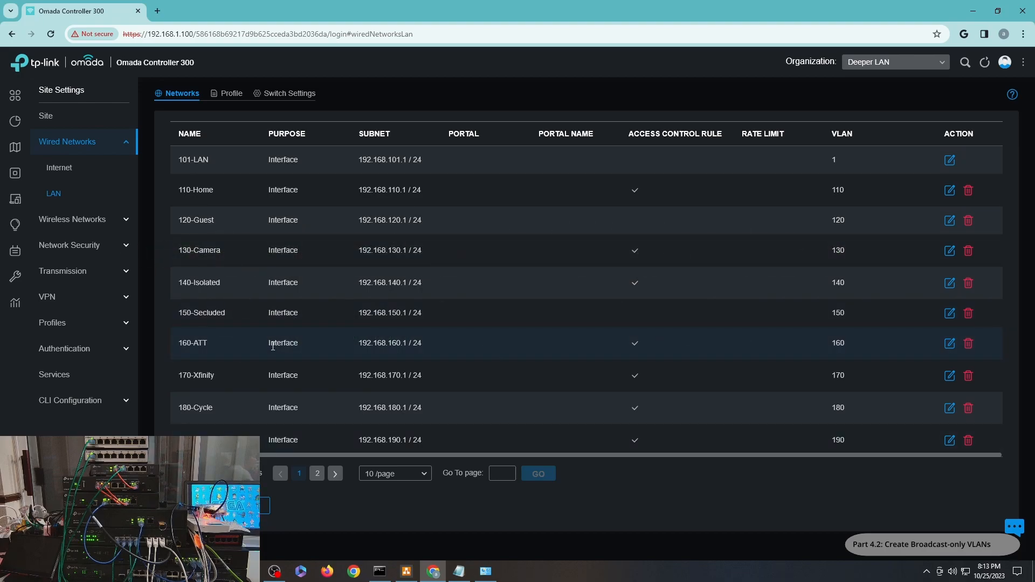
left_click(317, 473)
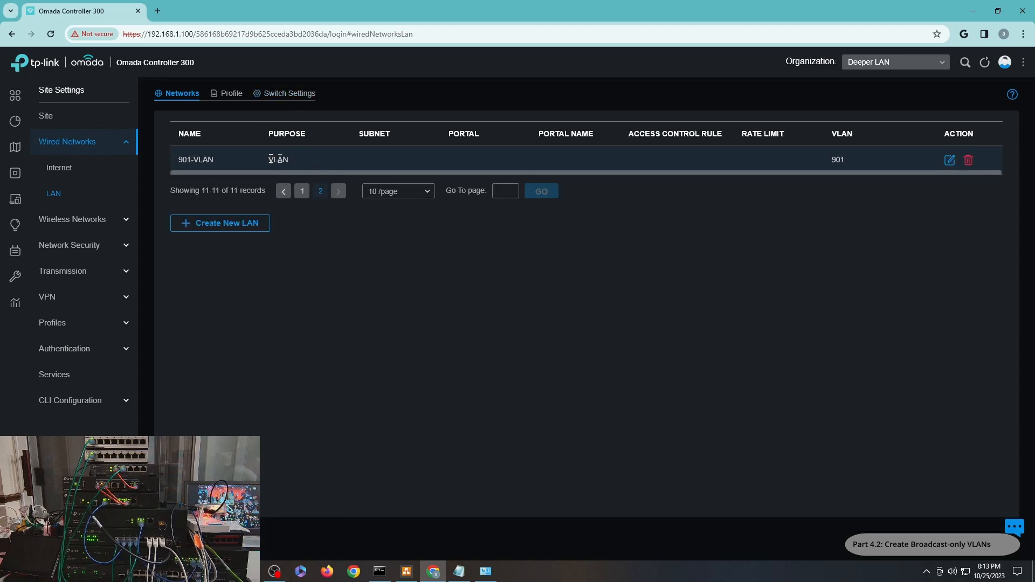
Step: Create another LAN network named 902-VLAN with VLAN purpose and VLAN ID 902, and save it
left_click(231, 224)
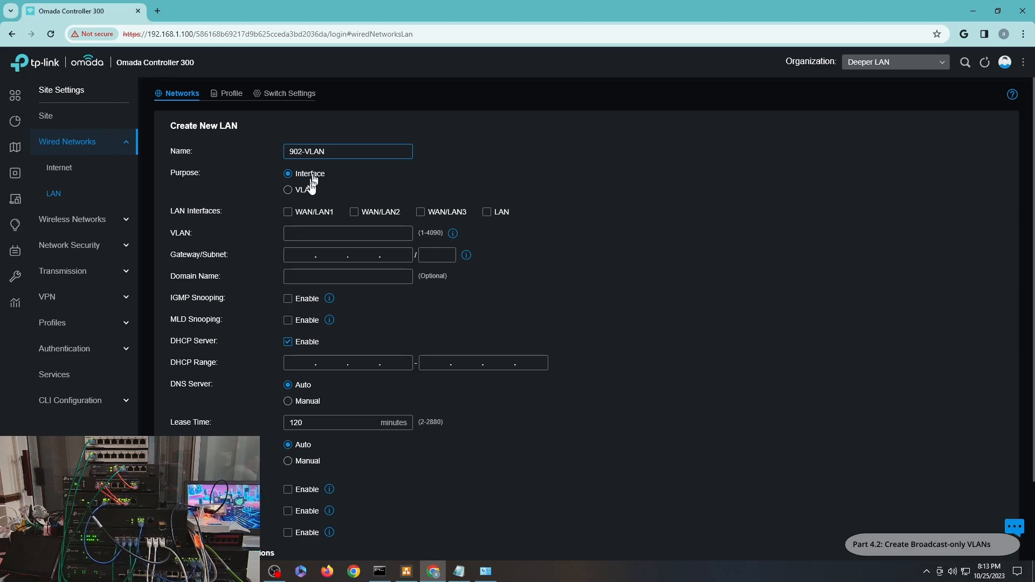
left_click(299, 194)
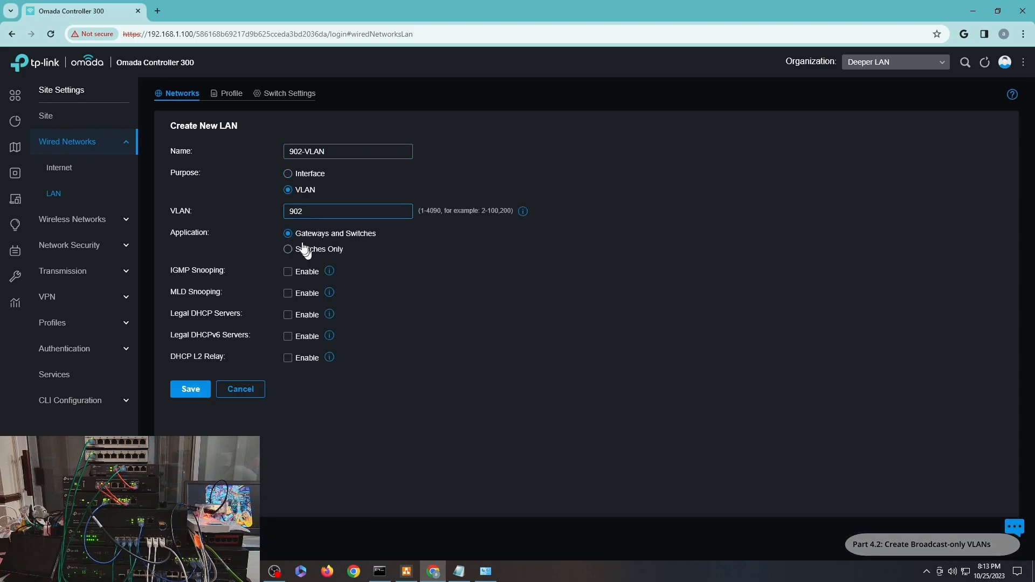
left_click(186, 393)
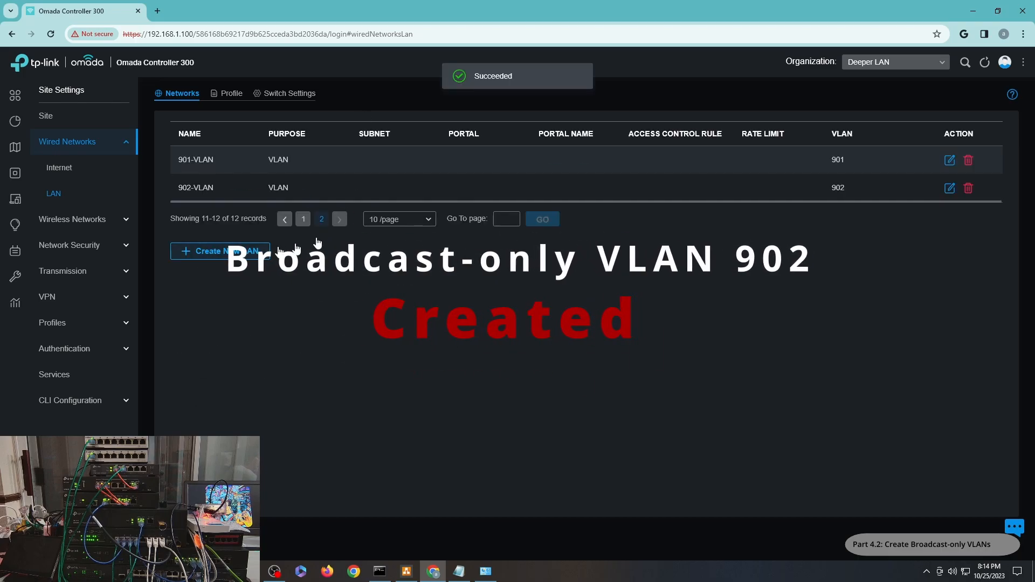
Step: Create another LAN network named 903-VLAN with VLAN purpose and VLAN ID 903, and save it
left_click(226, 251)
type("903-VLAN")
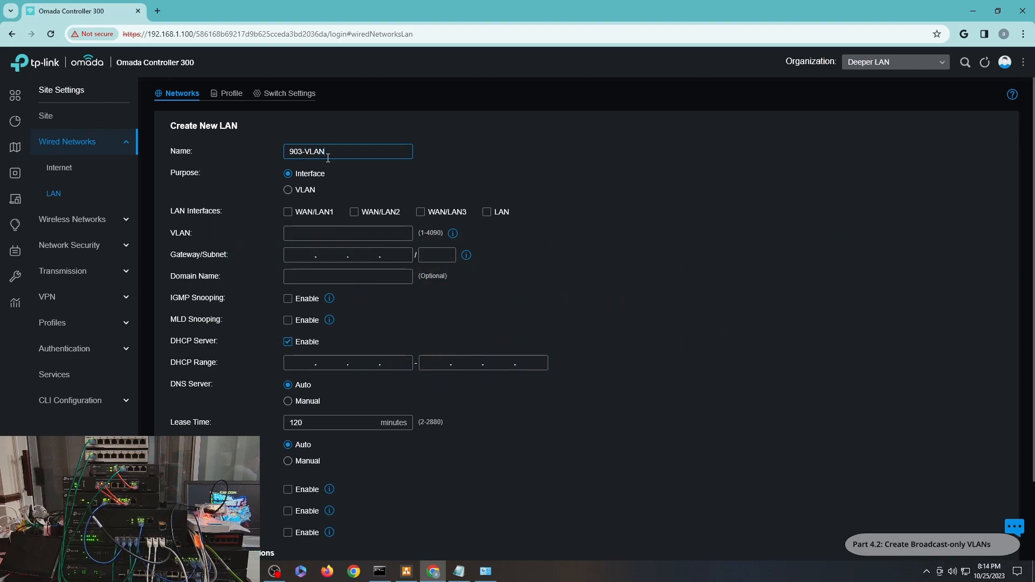
left_click(301, 189)
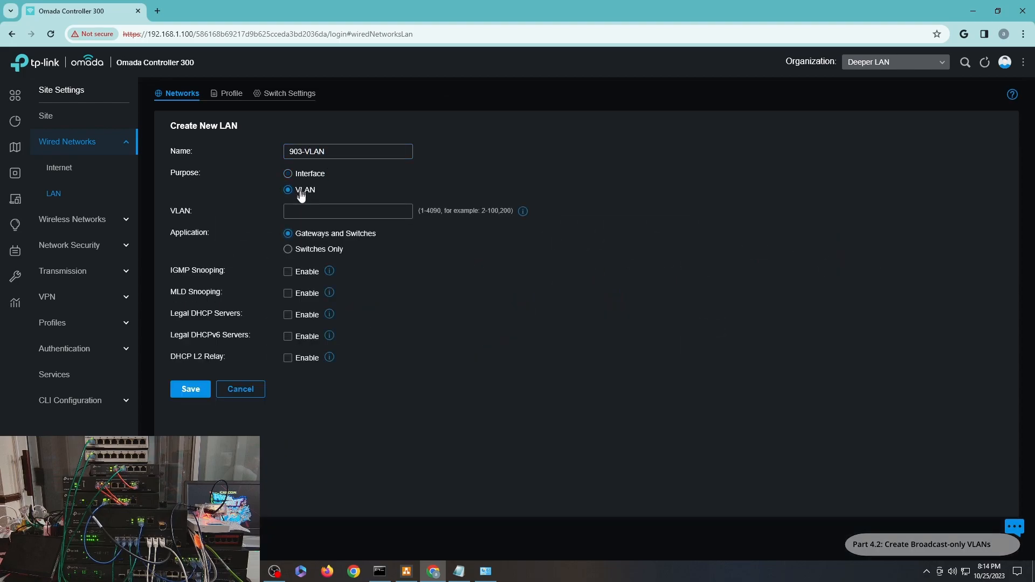
type("903")
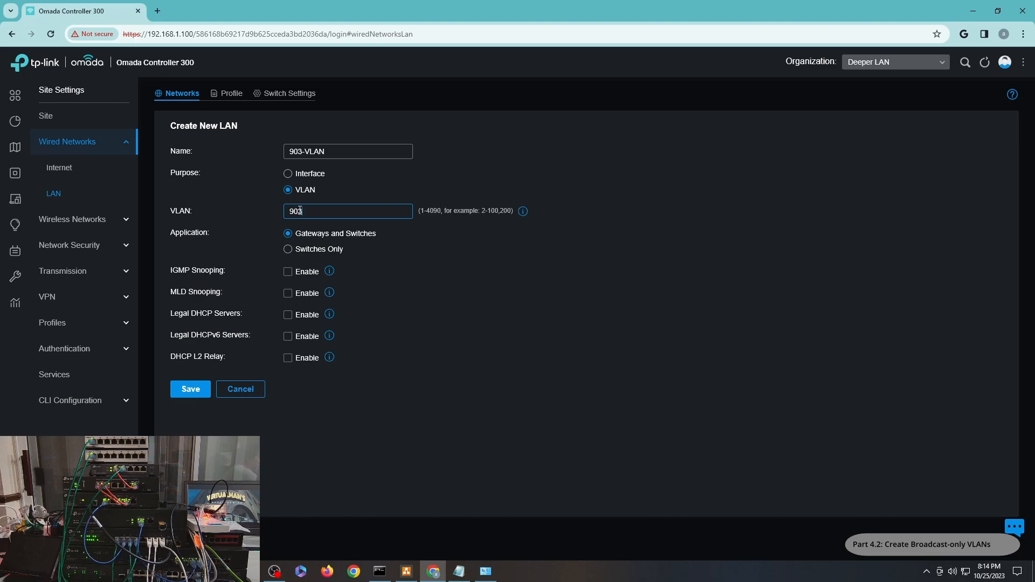
left_click(190, 390)
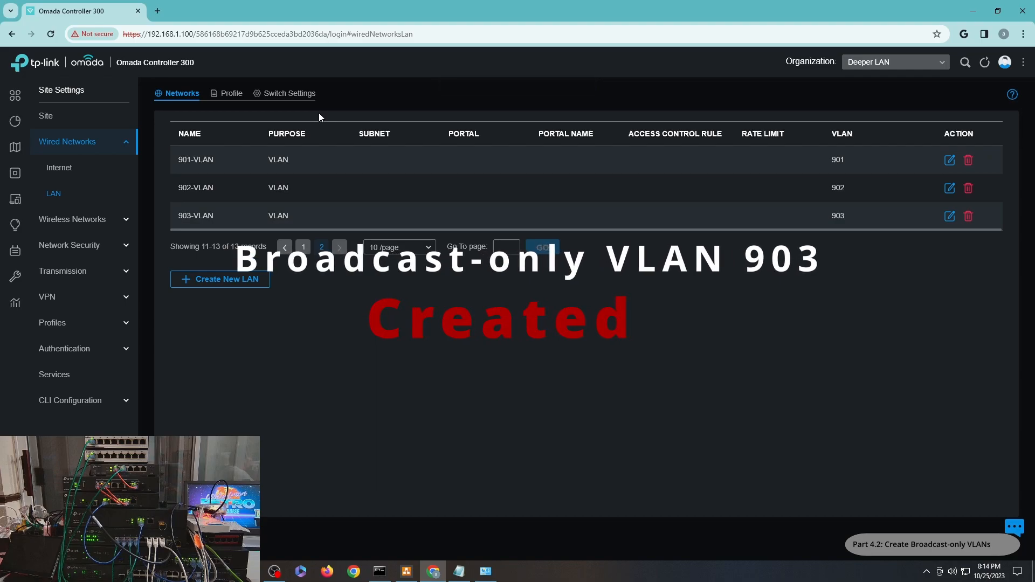
Step: Review both pages of the switch port profile list for the entries belonging to the new VLANs
left_click(227, 96)
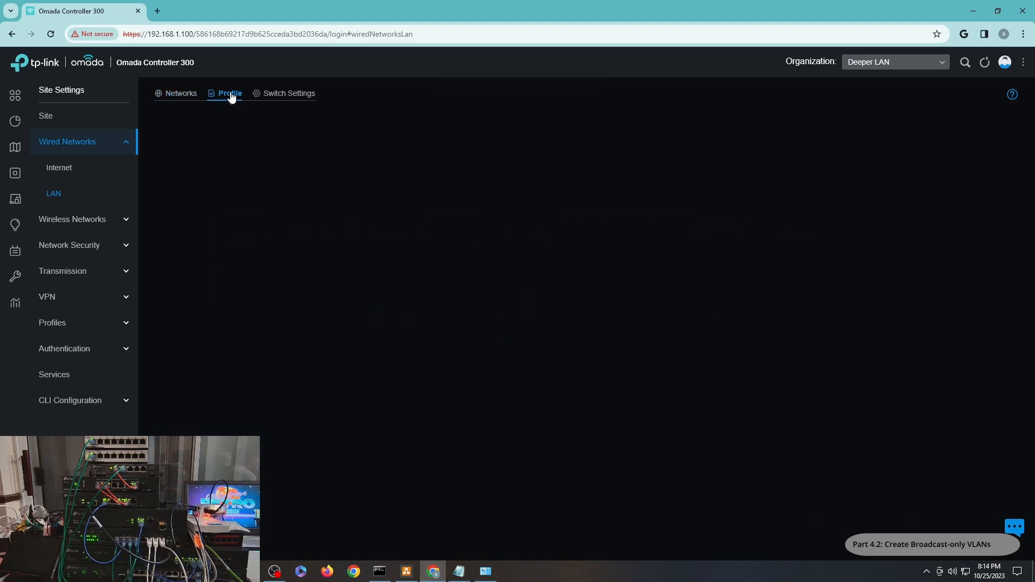
left_click(318, 443)
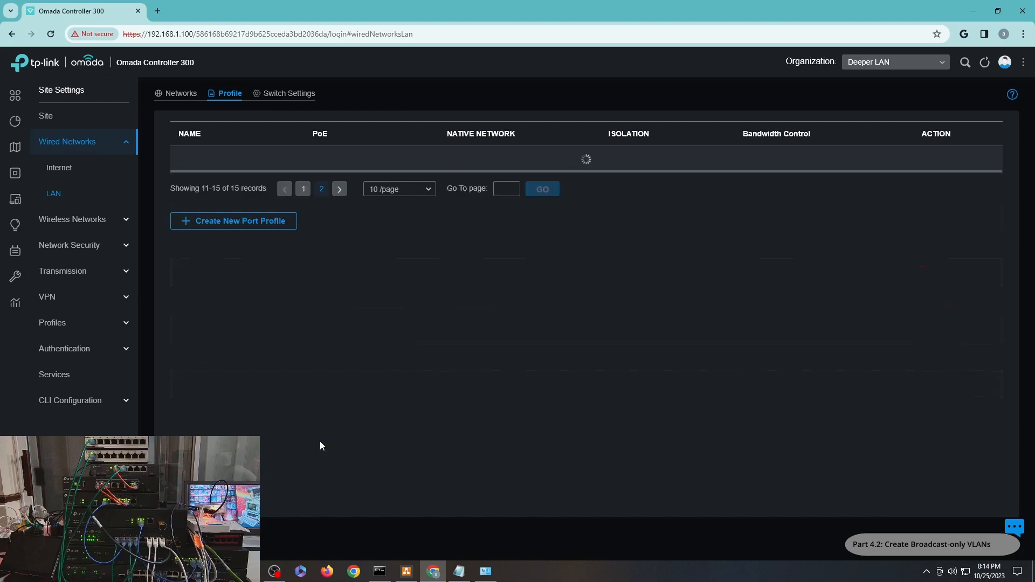
left_click(305, 305)
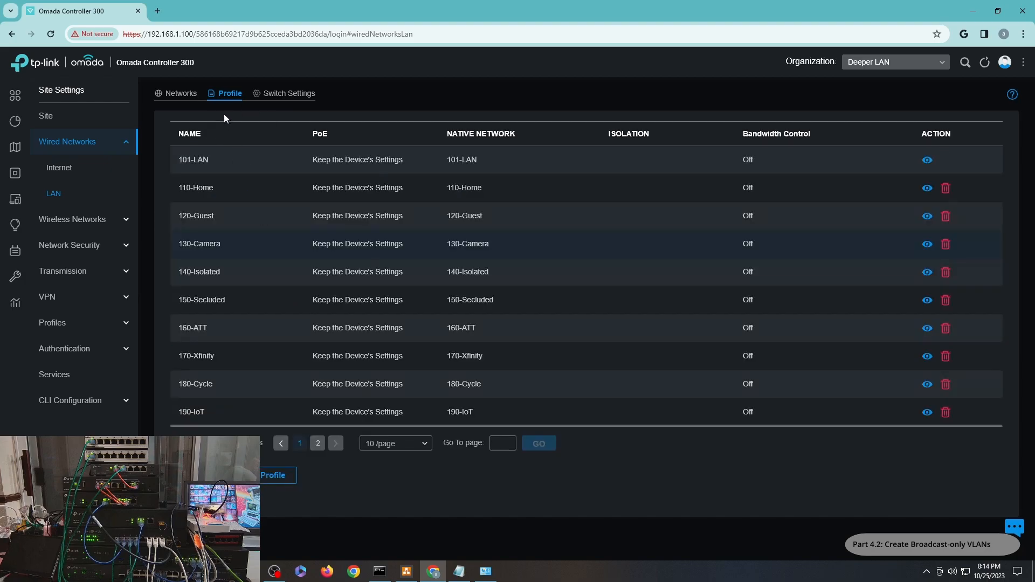
left_click(319, 443)
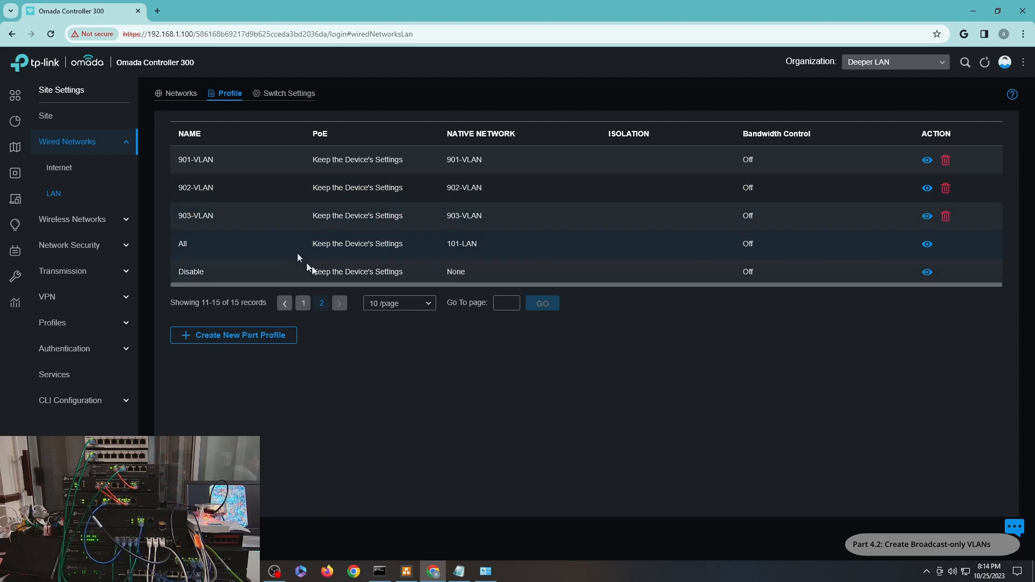
Step: Start a new port profile named 901-TRUNK with 901-VLAN as its native network
left_click(255, 338)
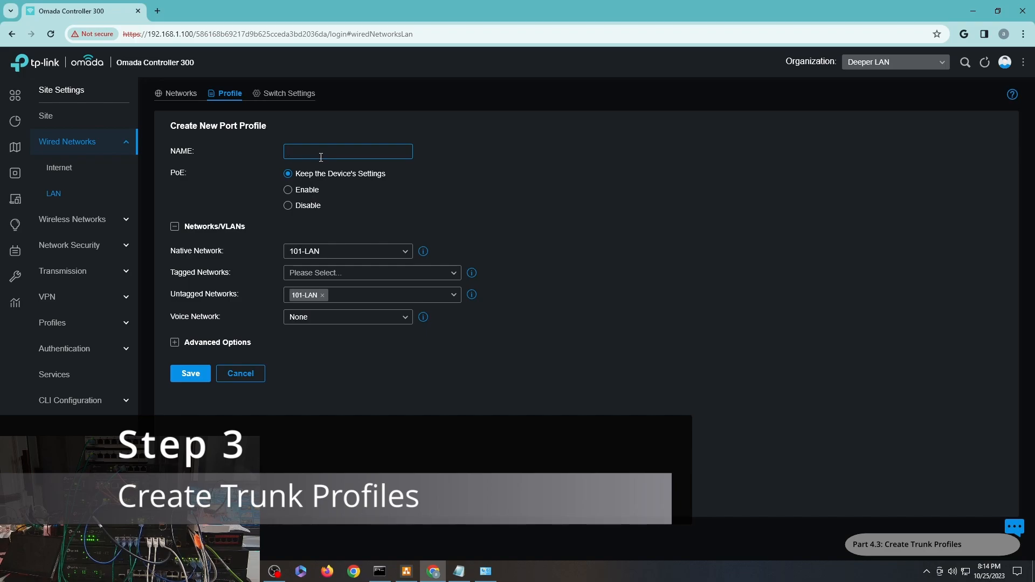
type("901-TRUNK")
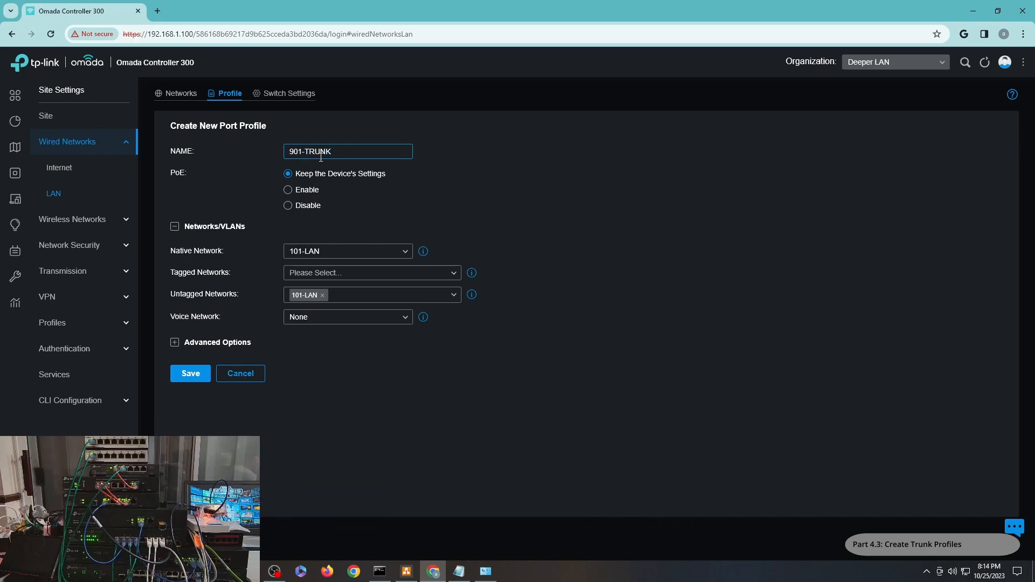
left_click(313, 250)
scroll(345, 334, "down", 1)
scroll(347, 342, "down", 1)
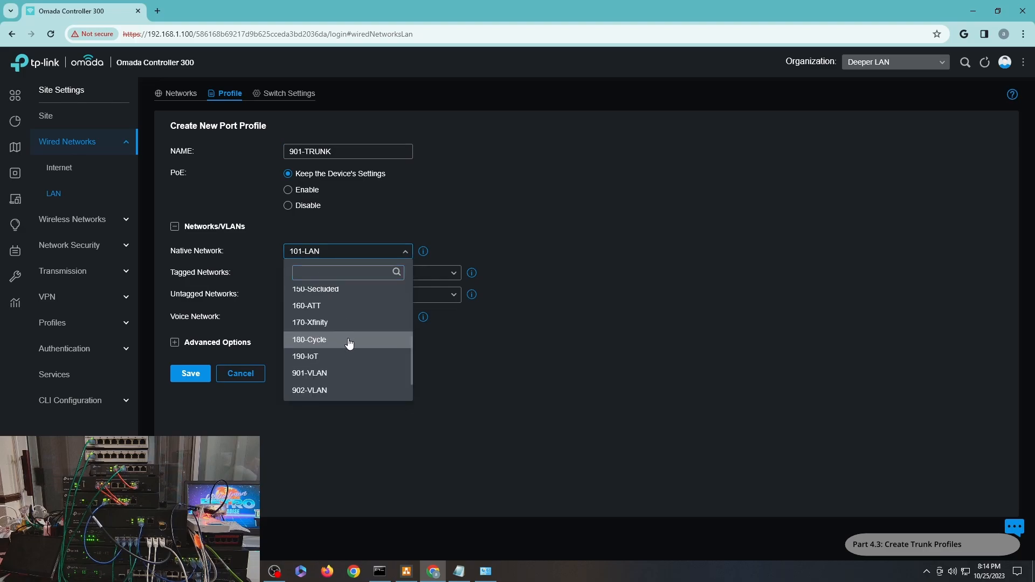
left_click(346, 372)
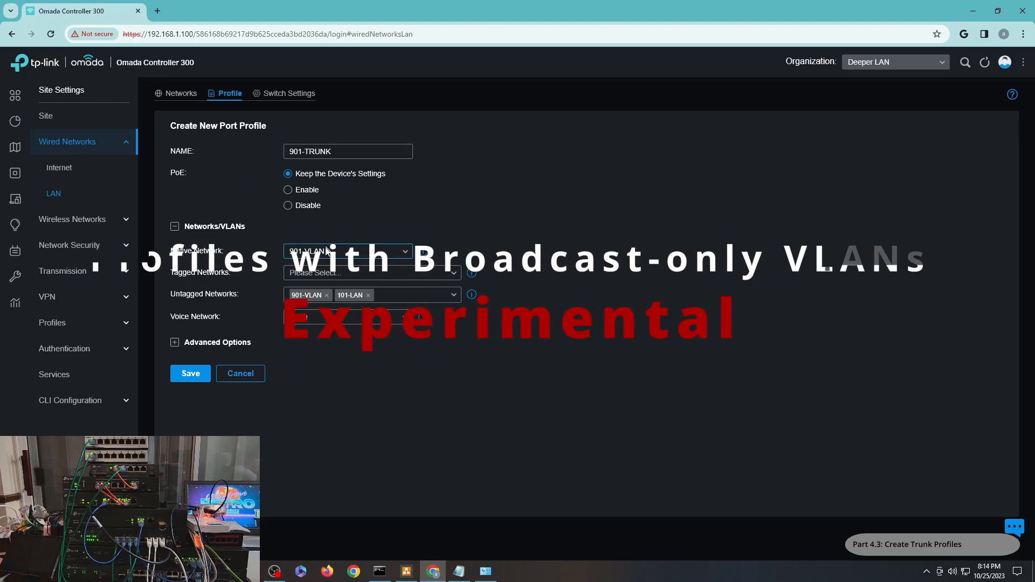
Step: Tag 110-Home, 120-Guest and 190-IoT in the 901-TRUNK profile and remove 101-LAN from its untagged networks
left_click(344, 276)
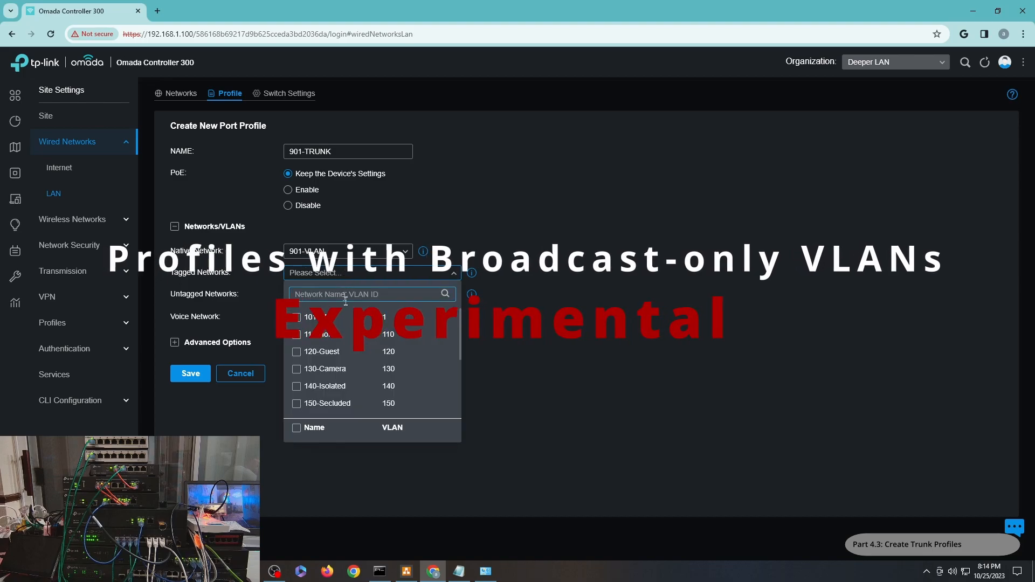
left_click(328, 337)
left_click(328, 353)
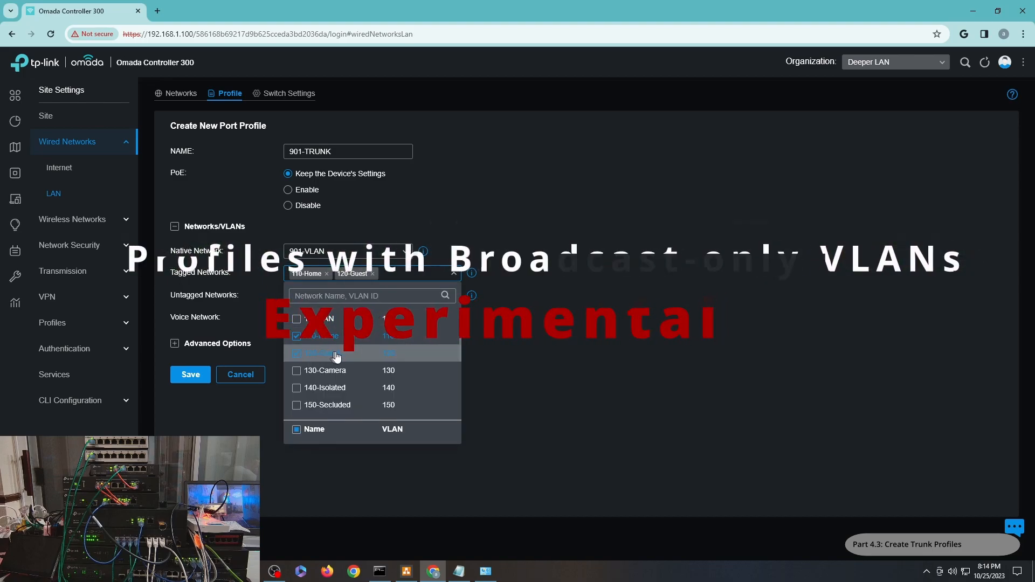
scroll(334, 350, "down", 2)
left_click(334, 366)
left_click(429, 274)
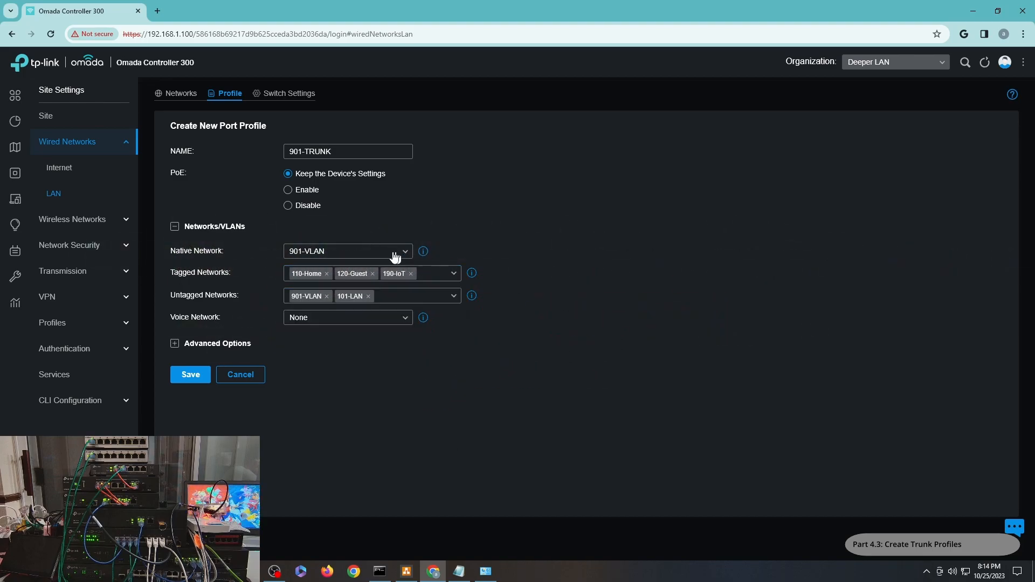
left_click(369, 296)
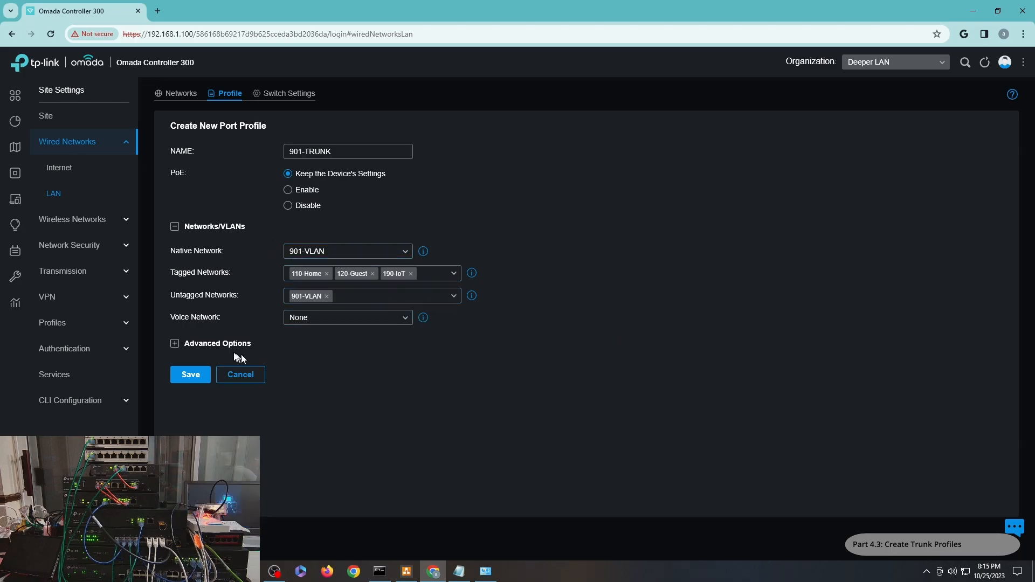
Step: Set the 901-TRUNK profile's loopback control to Loopback Detection Port Based and save the profile
left_click(232, 344)
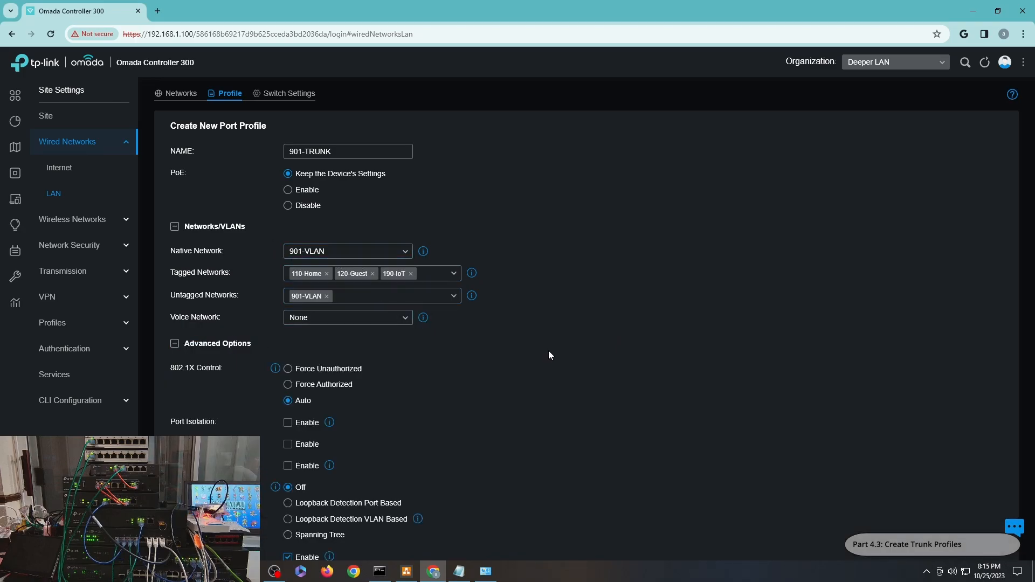
scroll(550, 350, "down", 3)
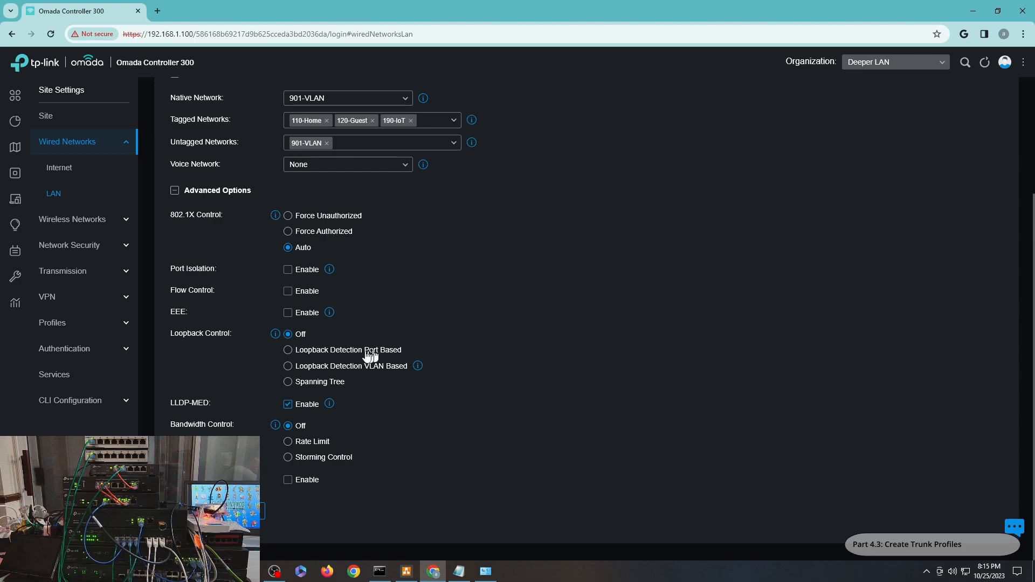
left_click(370, 354)
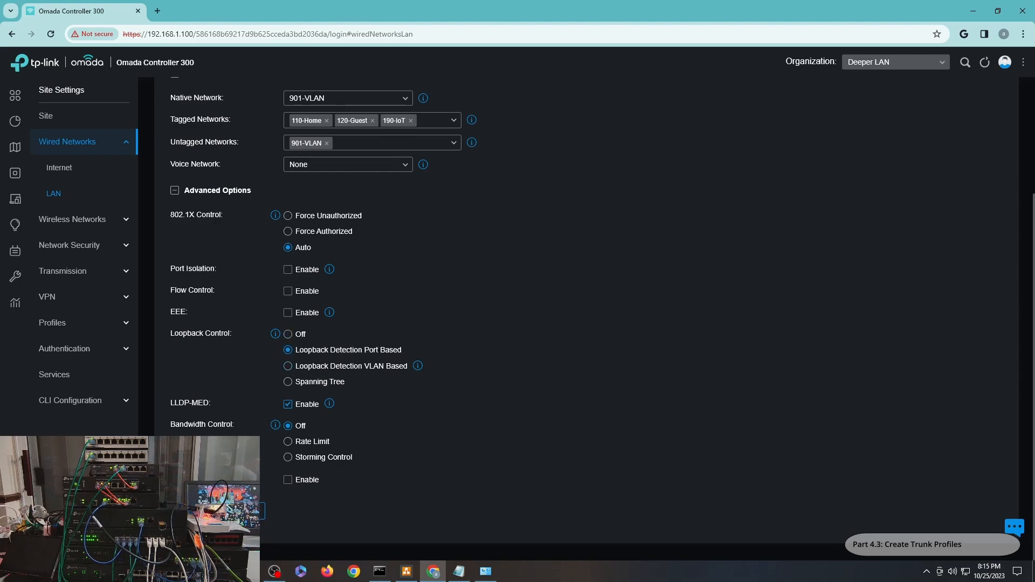
left_click(238, 510)
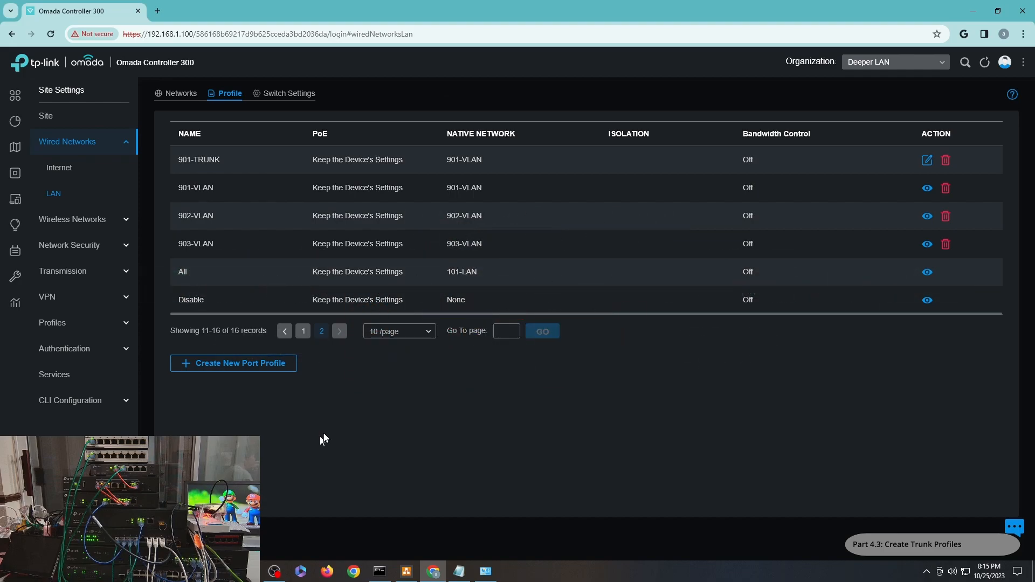
Step: Start a new port profile named 902-TRUNK with 902-VLAN as its native network
left_click(243, 364)
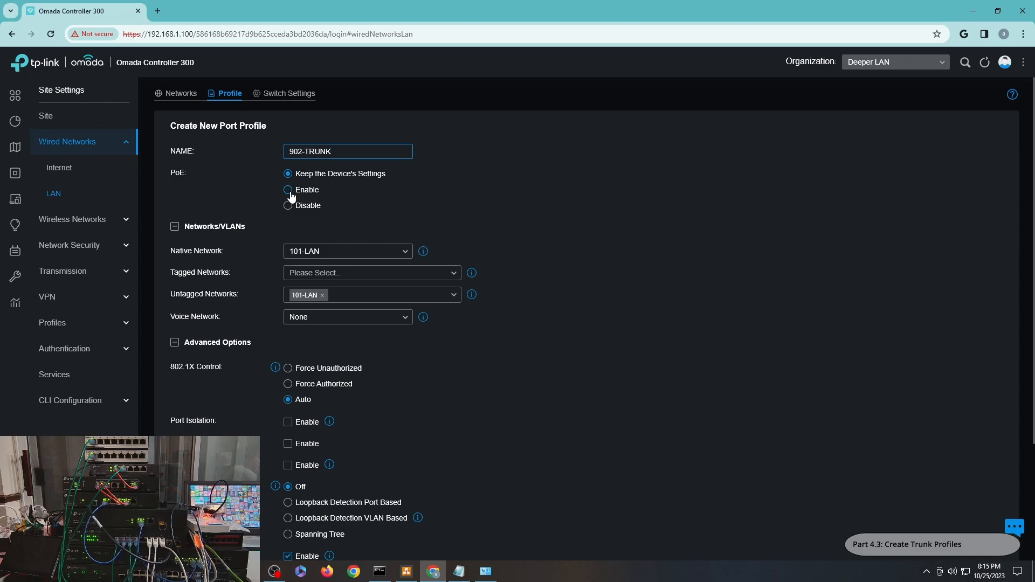
left_click(352, 251)
scroll(363, 333, "down", 2)
scroll(367, 339, "down", 1)
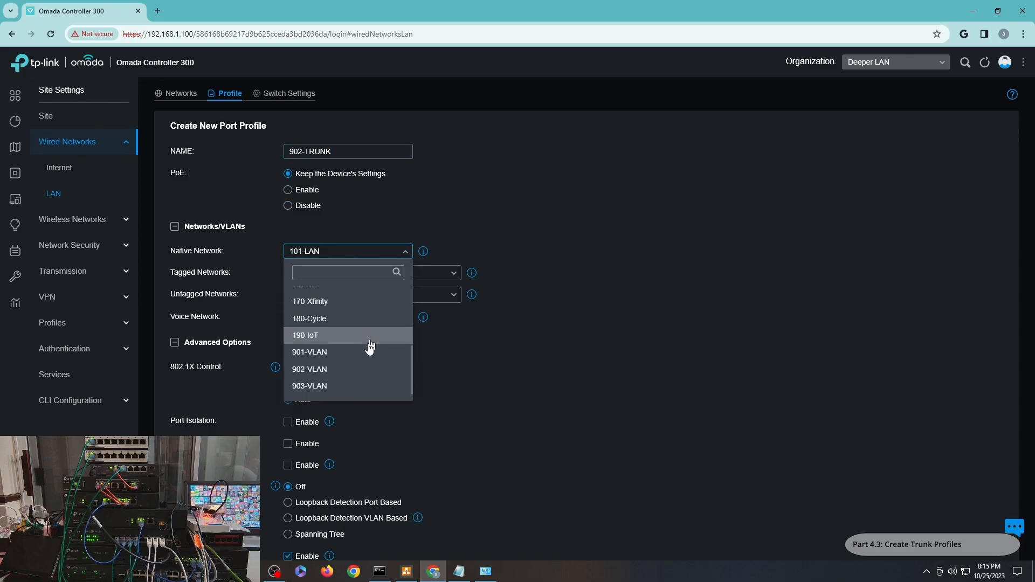
left_click(348, 371)
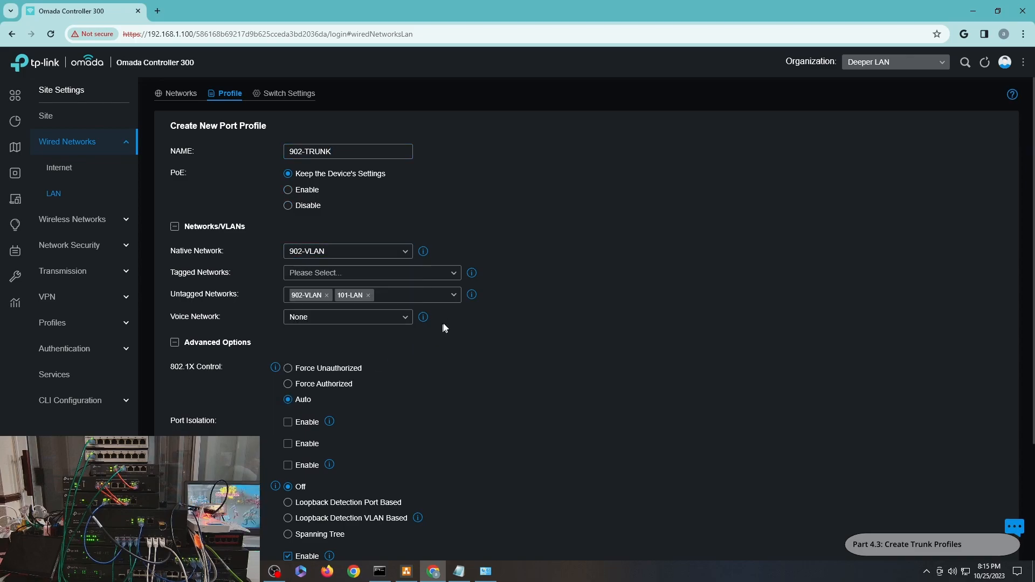
Step: Tag 130-Camera, 140-Isolated and 150-Secluded in the 902-TRUNK profile and remove 101-LAN from its untagged networks
left_click(374, 272)
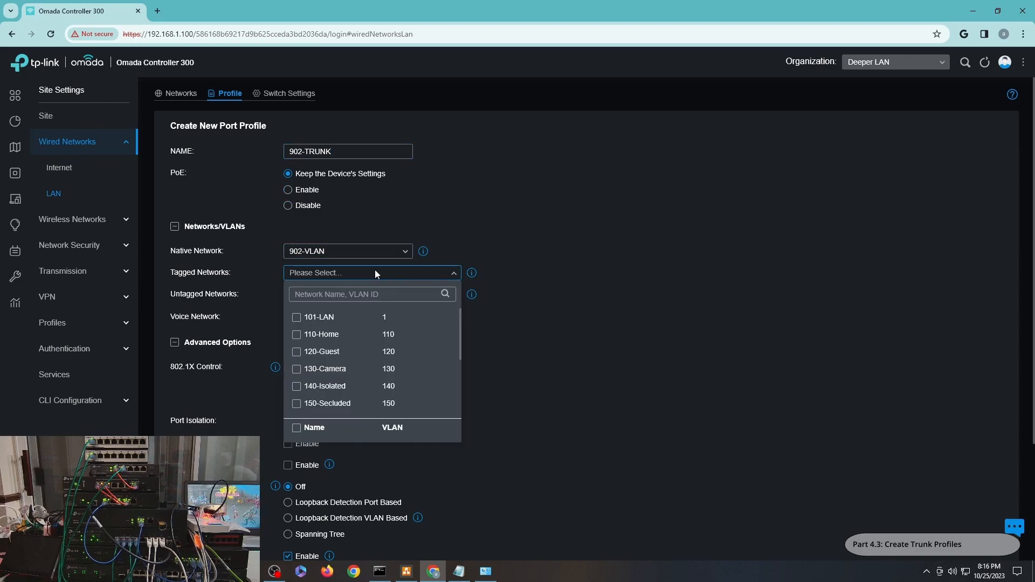
left_click(348, 369)
left_click(329, 391)
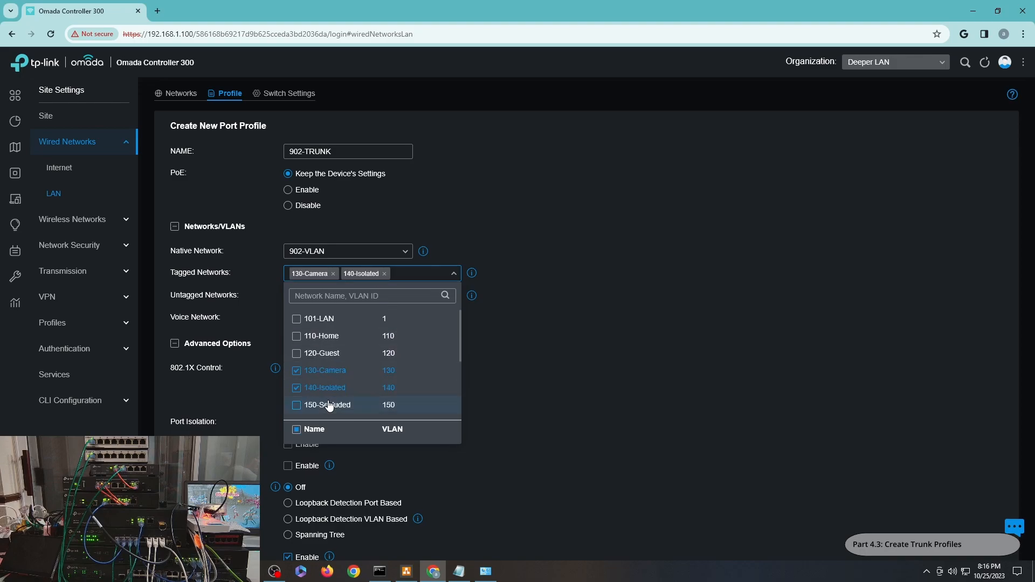
left_click(328, 405)
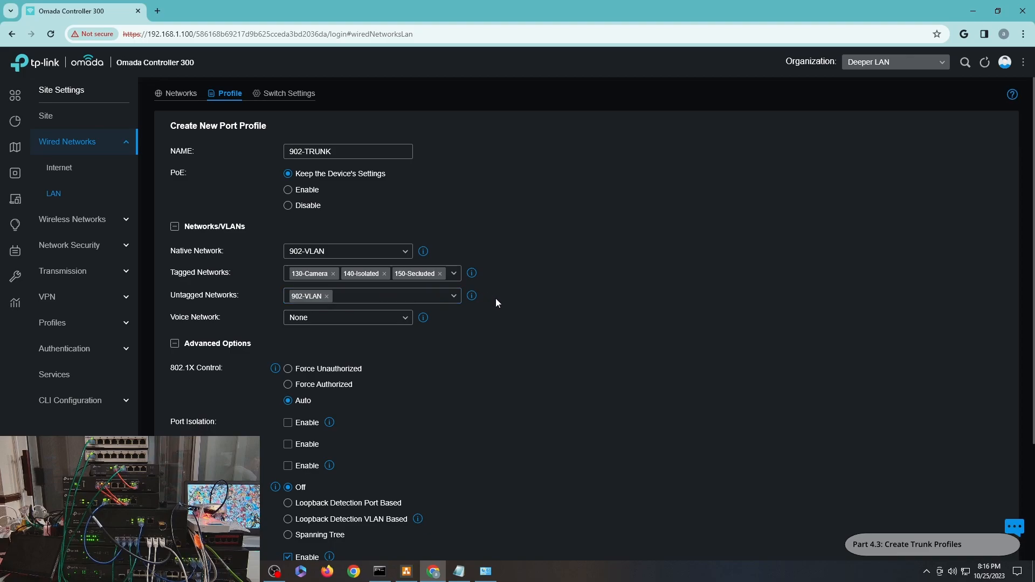
Step: Set the 902-TRUNK profile's loopback control to Loopback Detection Port Based and save the profile
scroll(496, 299, "down", 1)
scroll(452, 387, "down", 1)
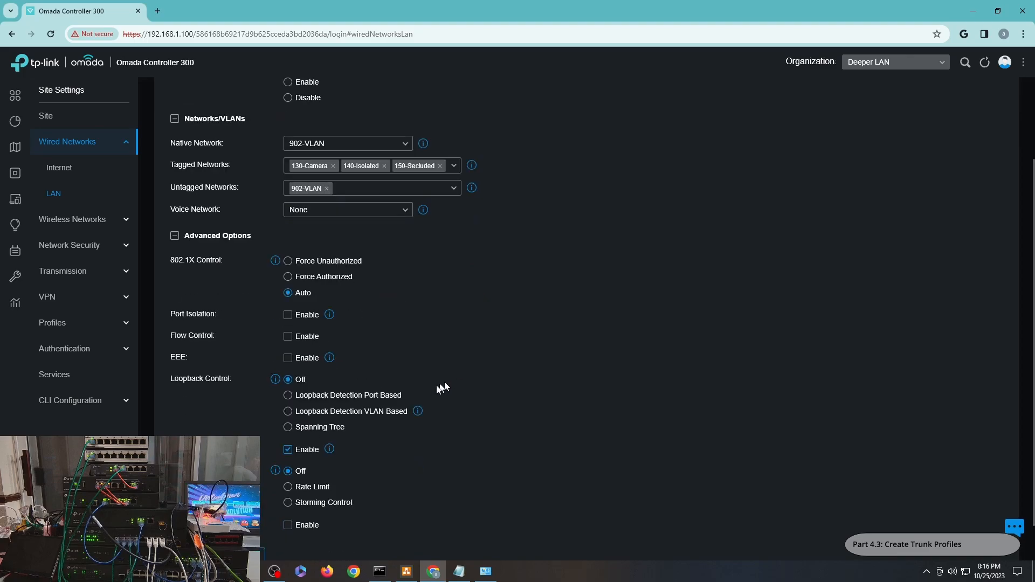
left_click(324, 395)
scroll(504, 358, "down", 1)
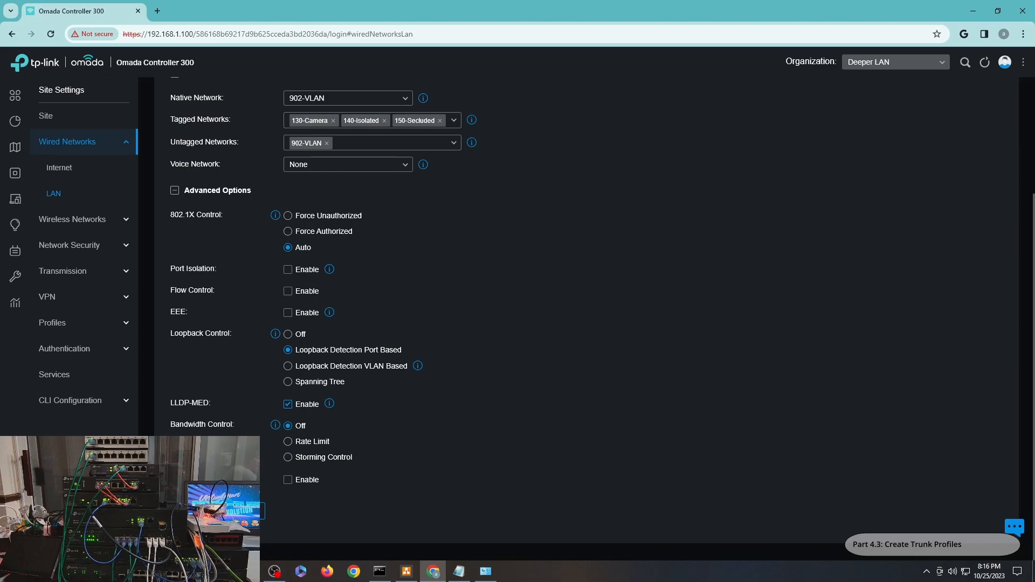
left_click(192, 511)
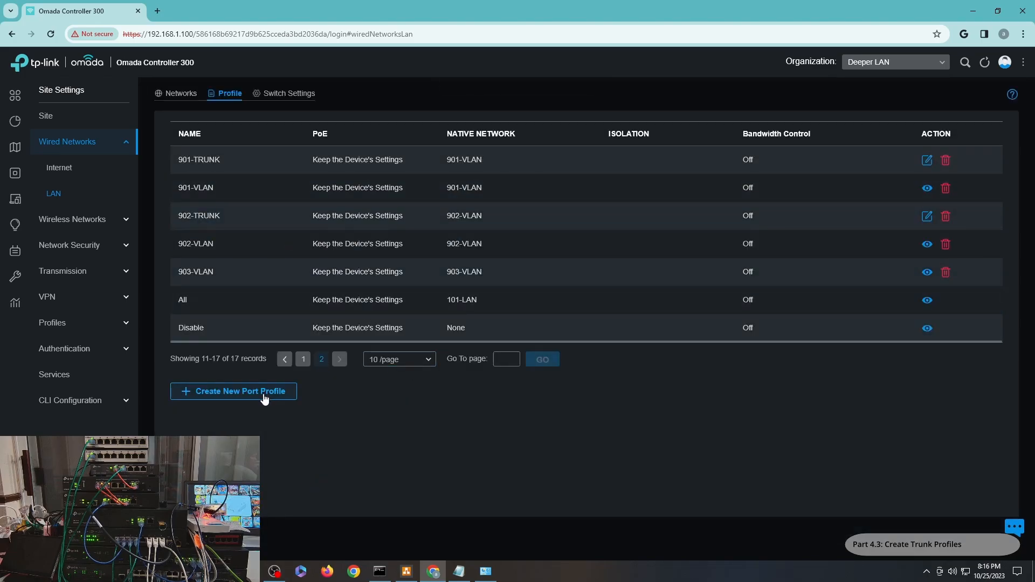
Step: Start a new port profile named 903-TRUNK with 903-VLAN as its native network
left_click(263, 391)
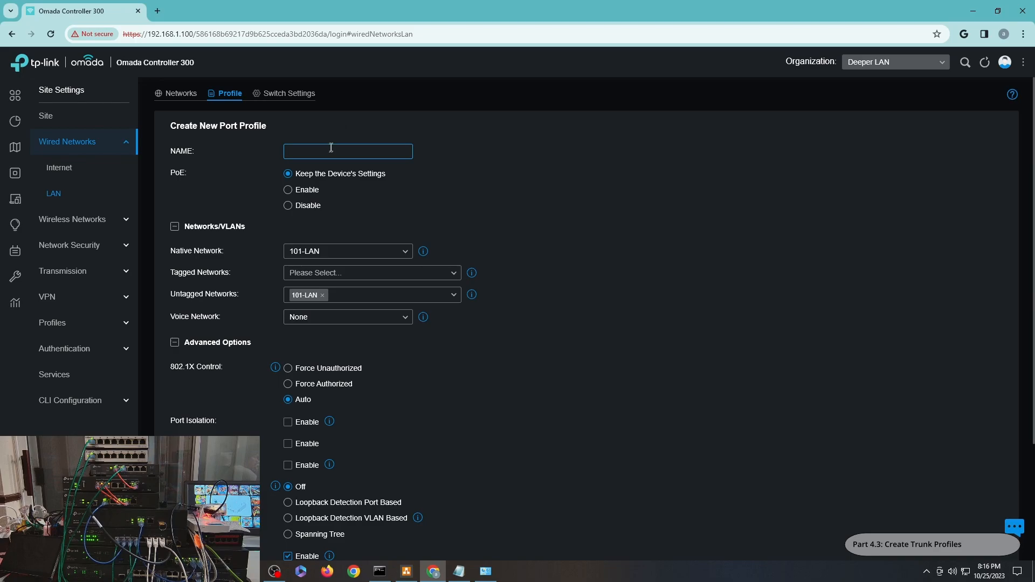
type("903-TRUNK")
key("BackSpace")
key("BackSpace")
type("B")
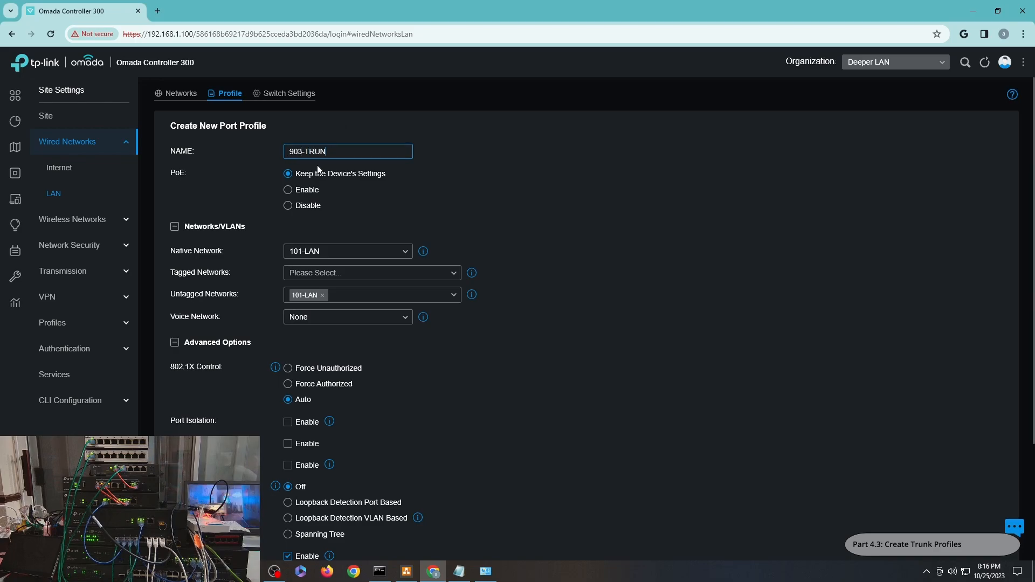
left_click(305, 253)
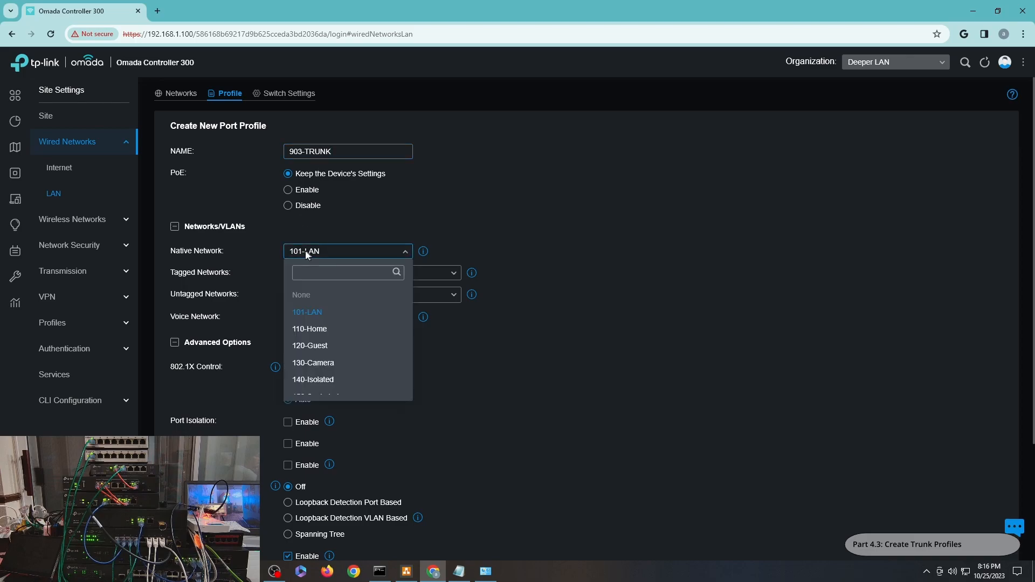
scroll(321, 358, "down", 4)
left_click(326, 387)
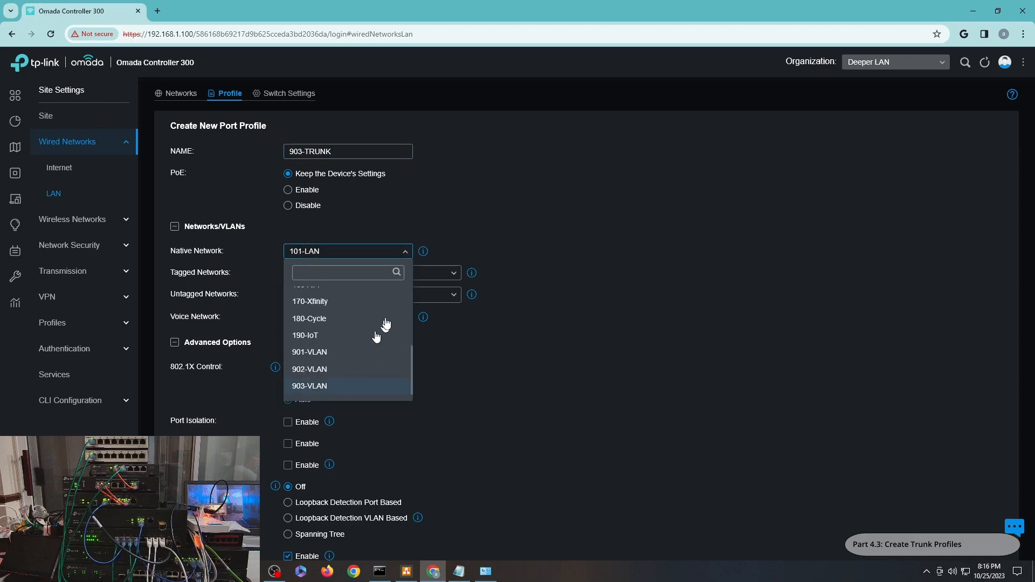
Step: Tag 160-ATT, 170-Xfinity and 180-Cycle in the 903-TRUNK profile and remove 101-LAN from its untagged networks
left_click(332, 274)
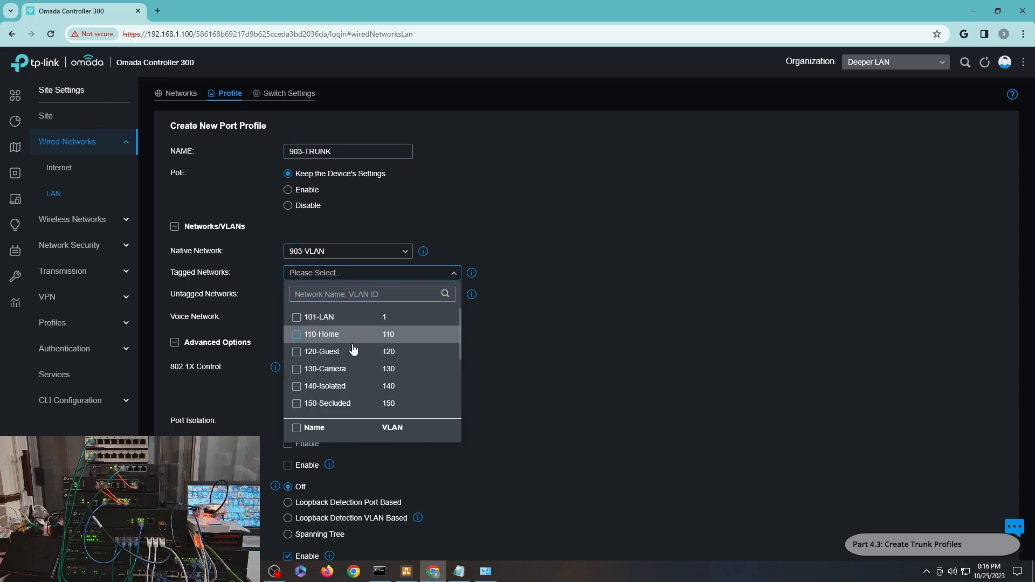
scroll(324, 349, "down", 2)
left_click(326, 315)
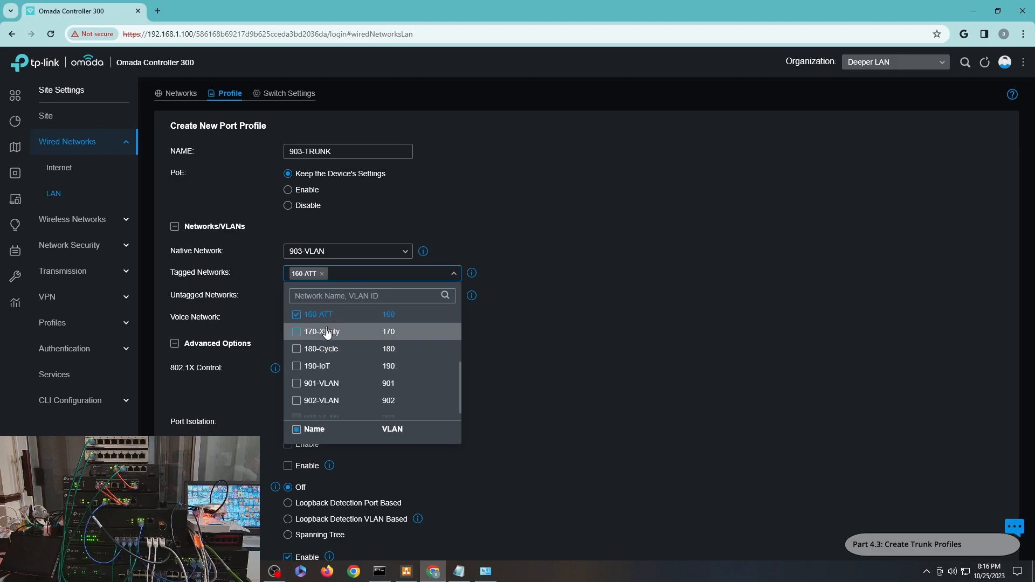
left_click(325, 332)
left_click(345, 349)
left_click(597, 349)
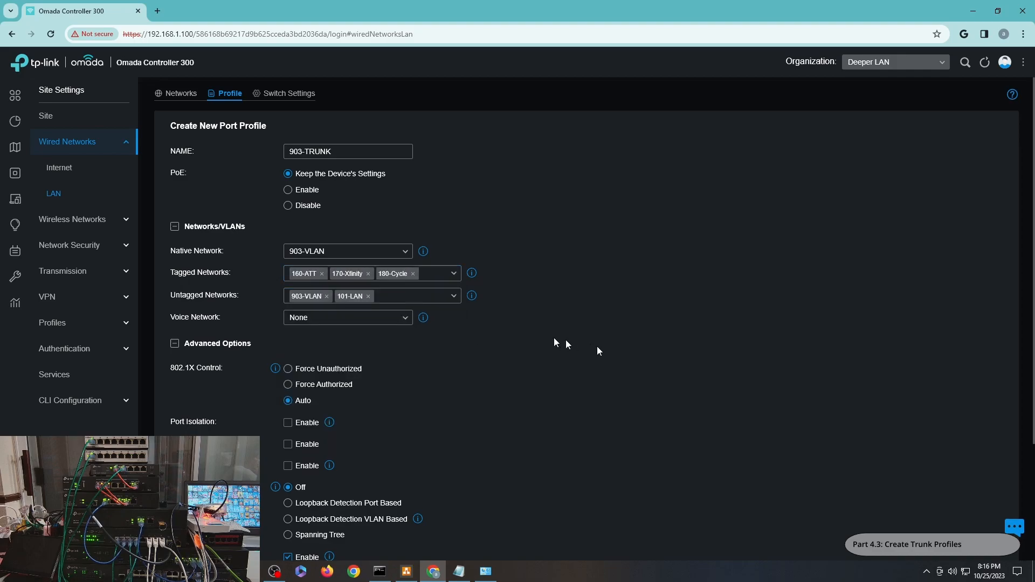
left_click(369, 297)
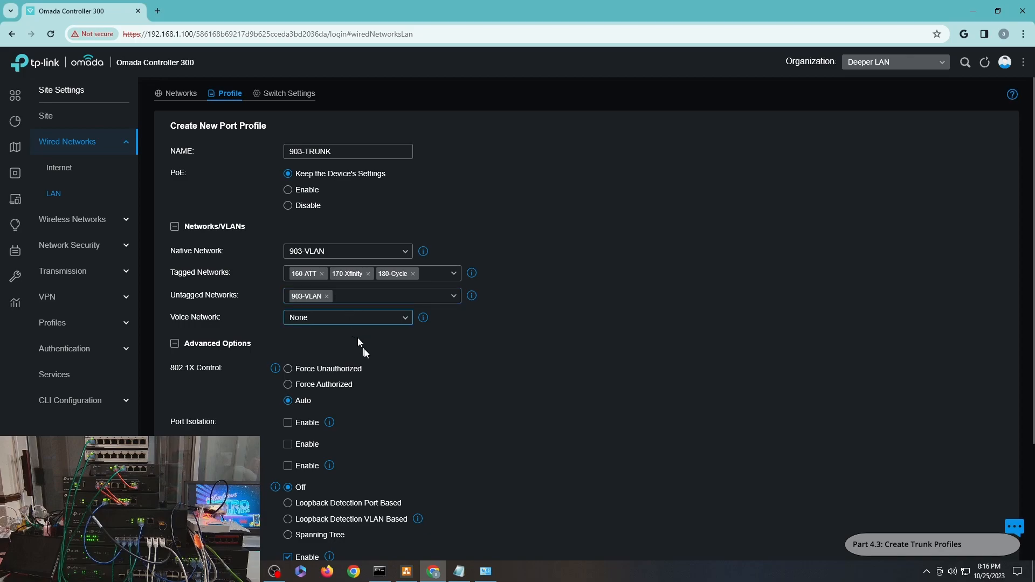
Step: Set the 903-TRUNK profile's loopback control to Loopback Detection Port Based and save the profile
scroll(367, 352, "down", 3)
left_click(325, 351)
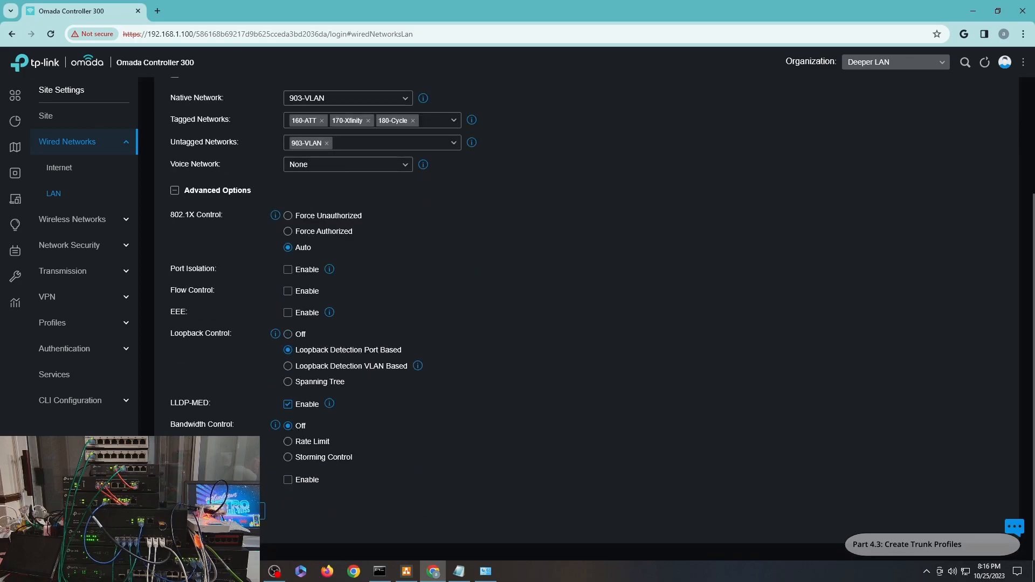
left_click(191, 511)
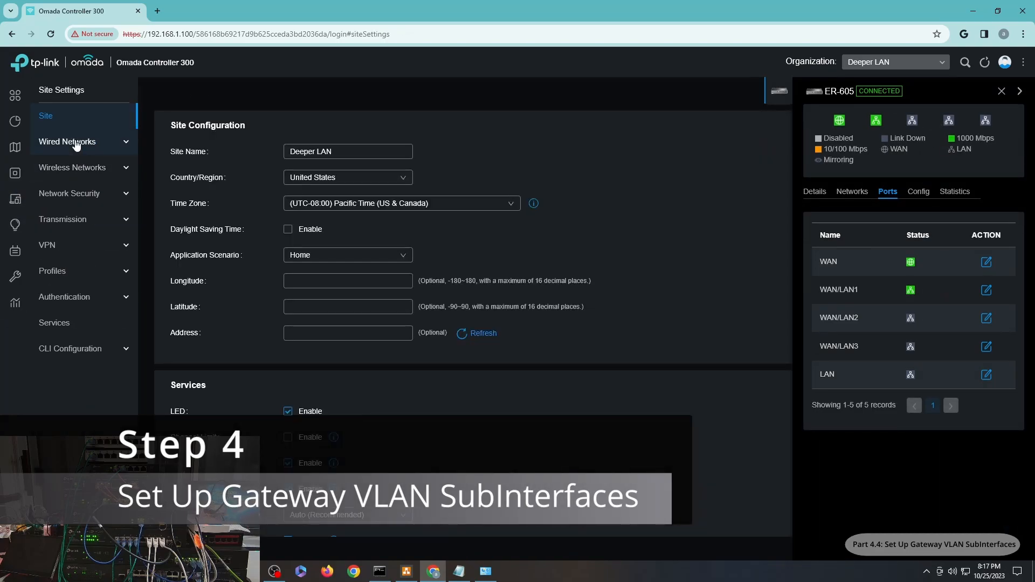
Step: Restrict the 110-Home wired network's LAN interfaces to WAN/LAN2 only and save the network
left_click(76, 142)
left_click(63, 196)
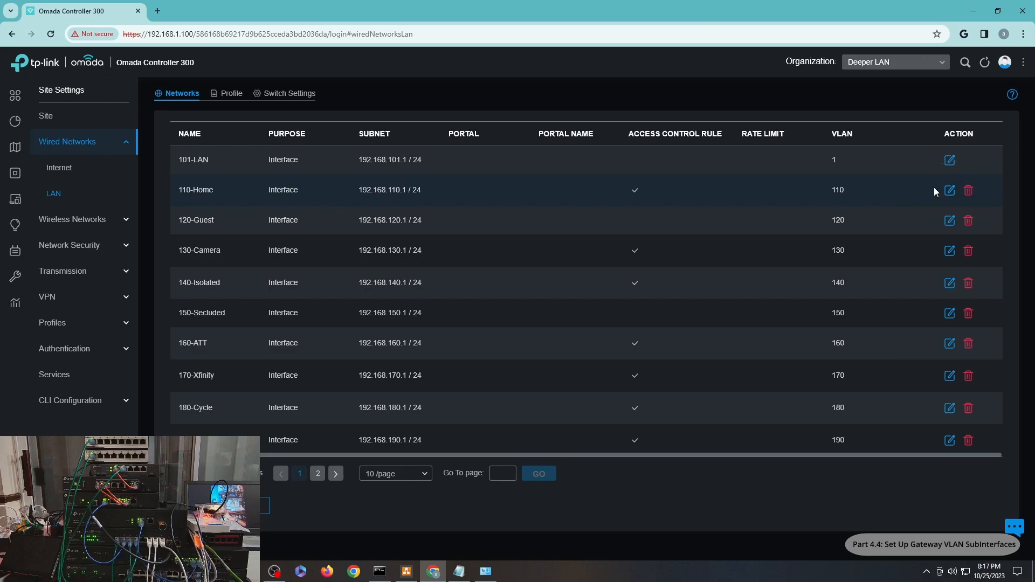
left_click(950, 191)
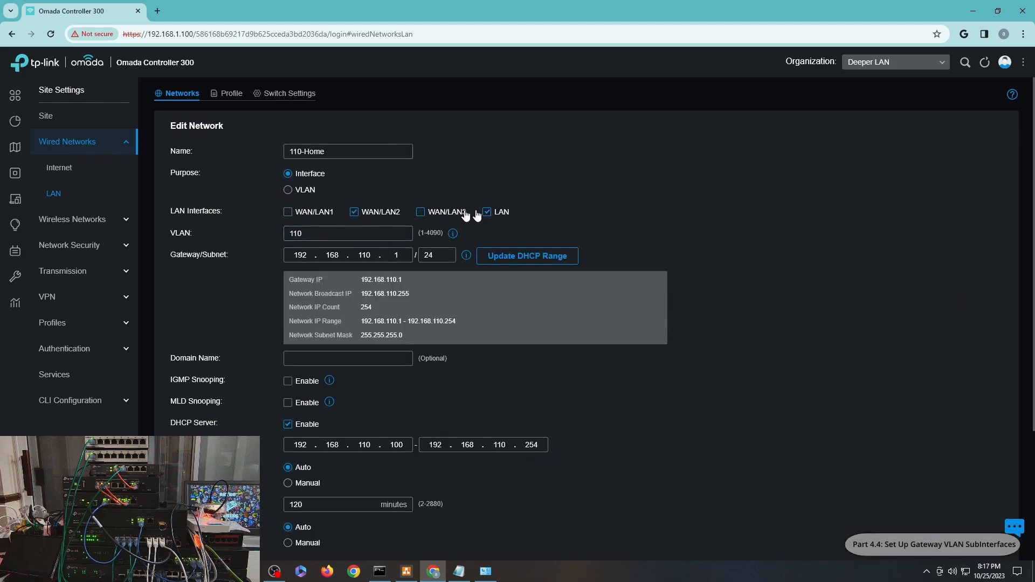
scroll(512, 215, "down", 3)
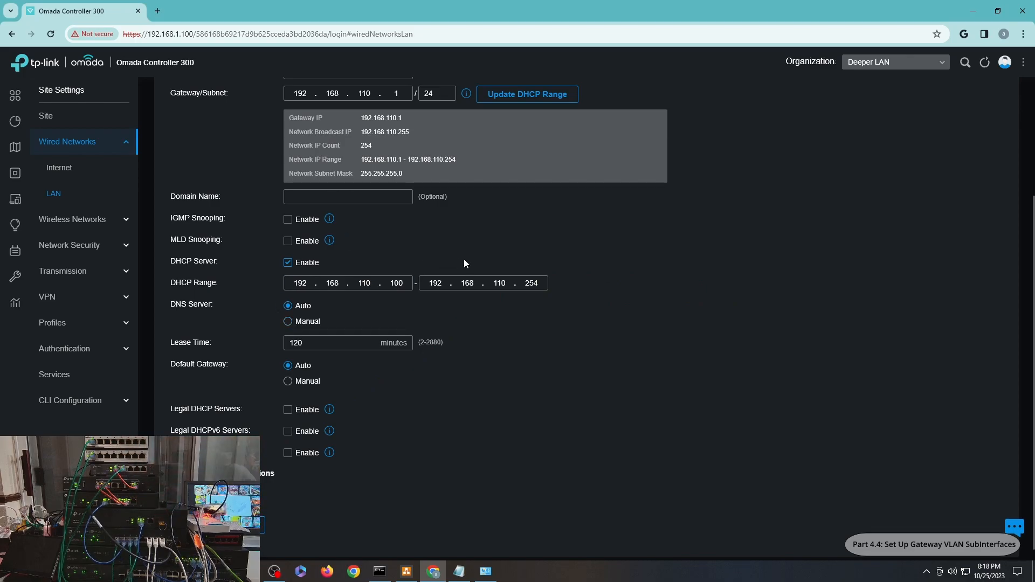
scroll(487, 219, "up", 3)
scroll(493, 222, "down", 3)
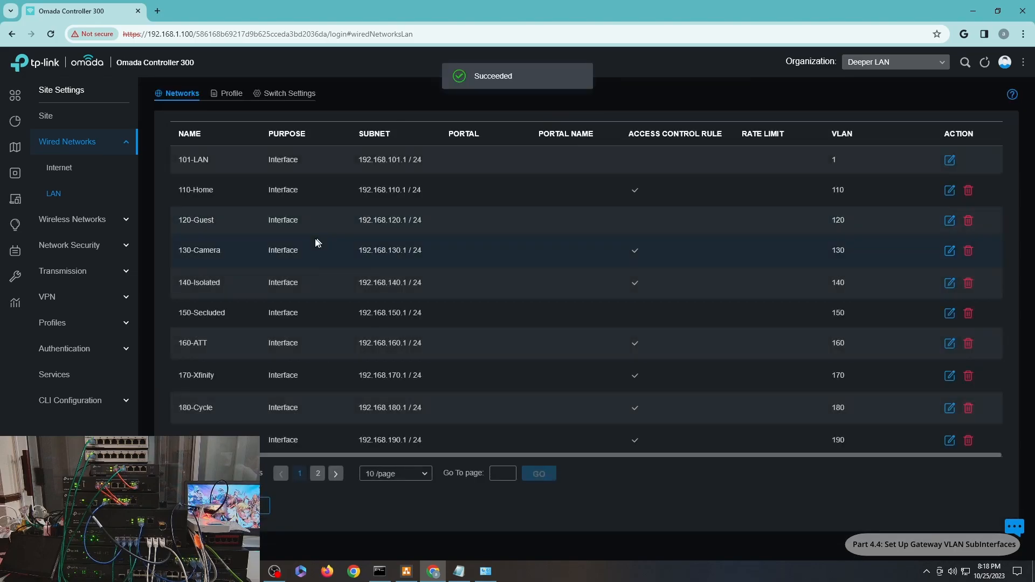
Step: Restrict the 120-Guest network's LAN interfaces to WAN/LAN2 only and save the network
left_click(950, 221)
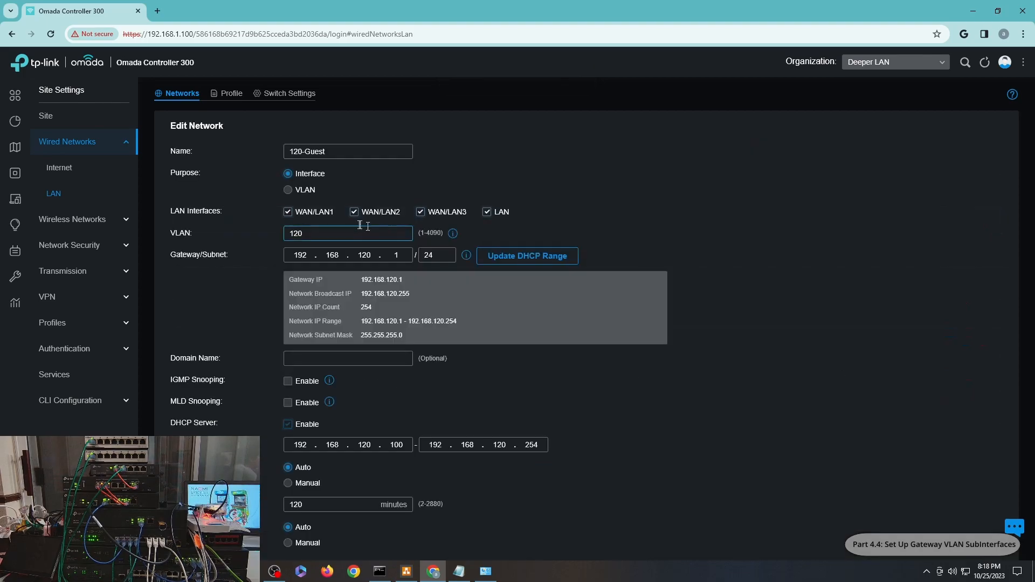
left_click(445, 213)
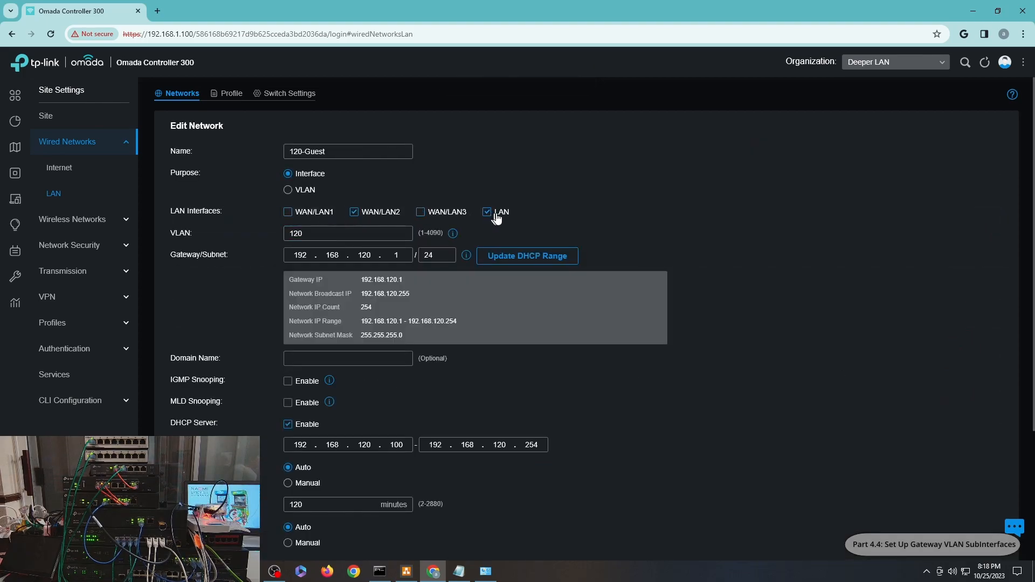
scroll(445, 239, "down", 3)
left_click(192, 511)
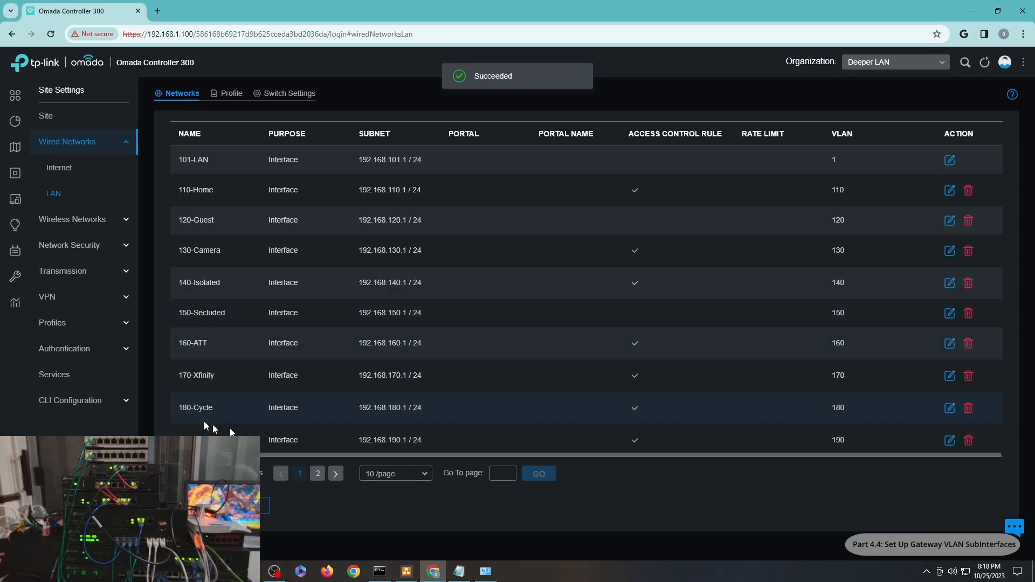
Step: Restrict the 190-IoT network's LAN interfaces to WAN/LAN2 only and save the network
left_click(949, 441)
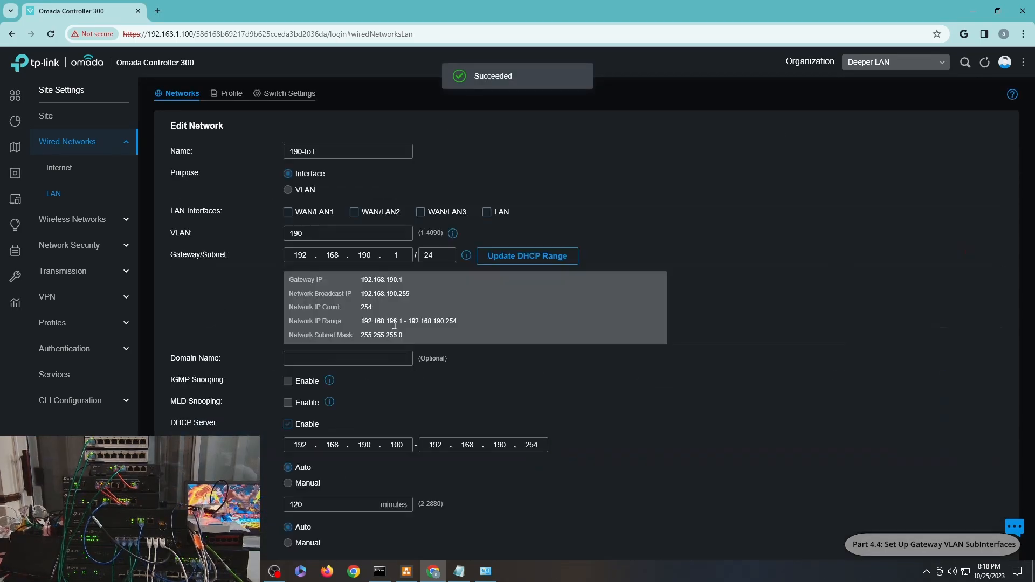
left_click(443, 215)
left_click(491, 213)
scroll(393, 298, "down", 3)
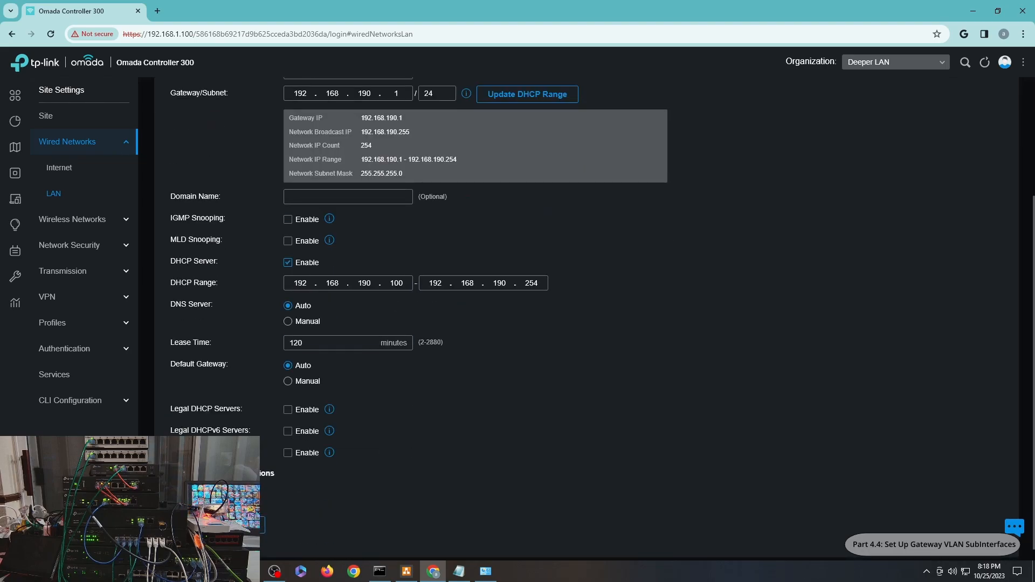
left_click(192, 525)
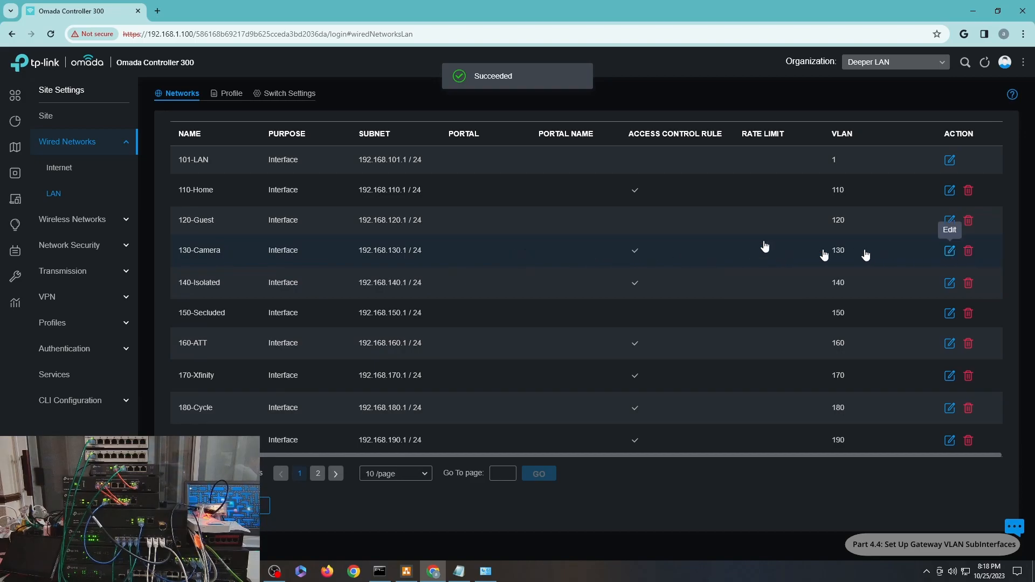
Step: Restrict the 130-Camera network's LAN interfaces to WAN/LAN3 only and save the network
left_click(950, 251)
left_click(320, 215)
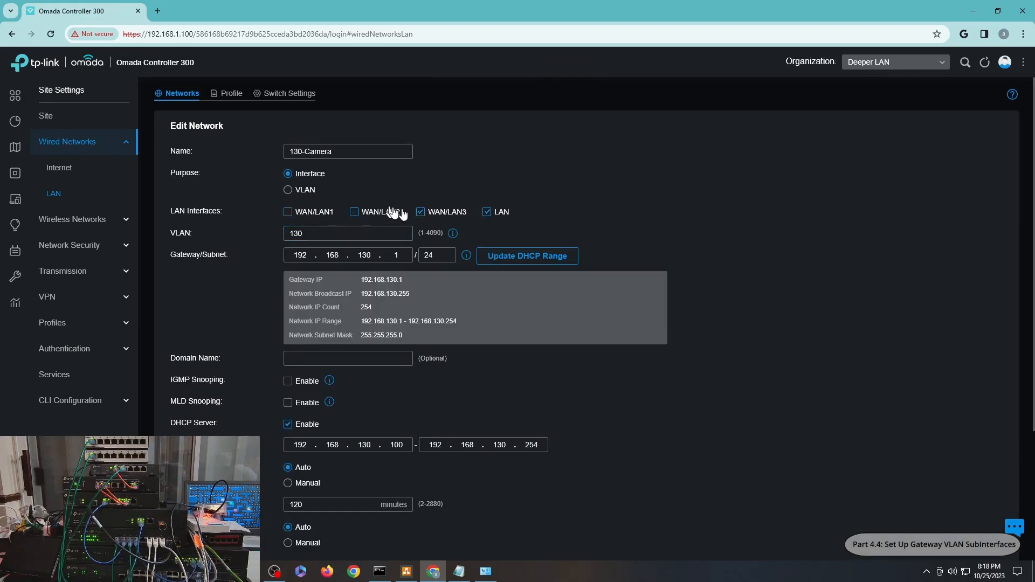
scroll(477, 241, "down", 3)
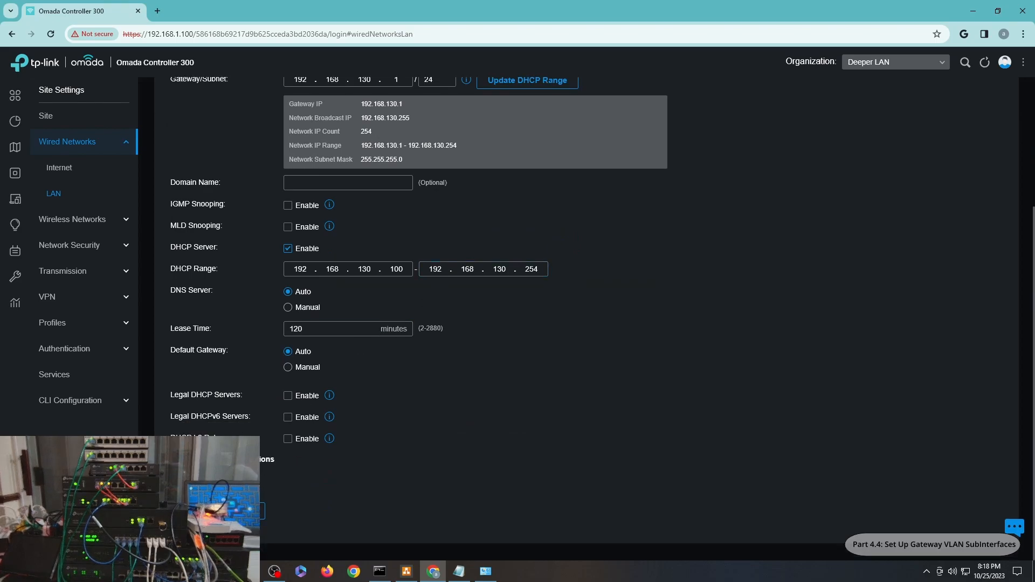
left_click(192, 511)
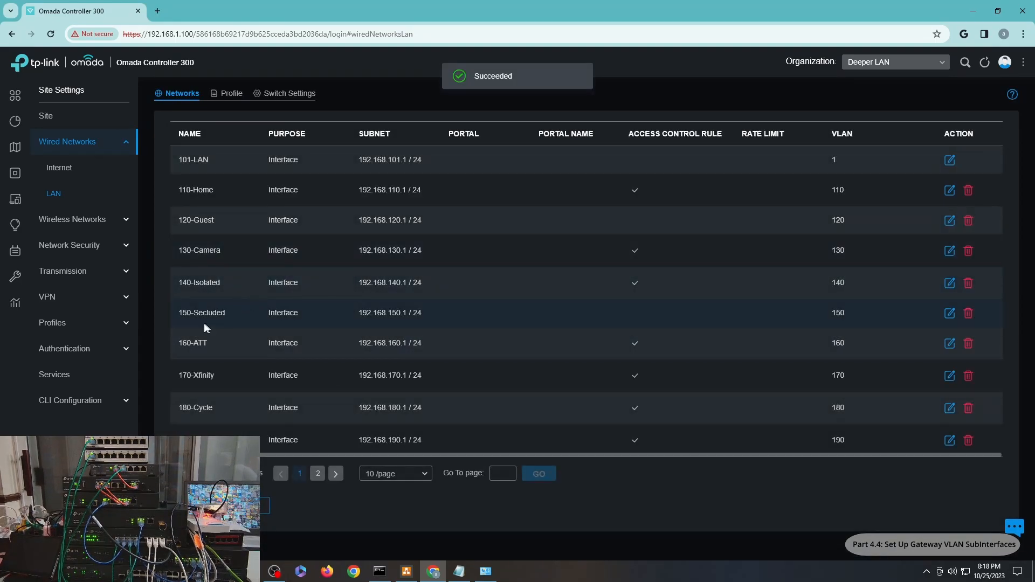
Step: Restrict the 140-Isolated network's LAN interfaces to WAN/LAN3 only and save the network
left_click(950, 283)
left_click(377, 216)
scroll(387, 339, "down", 3)
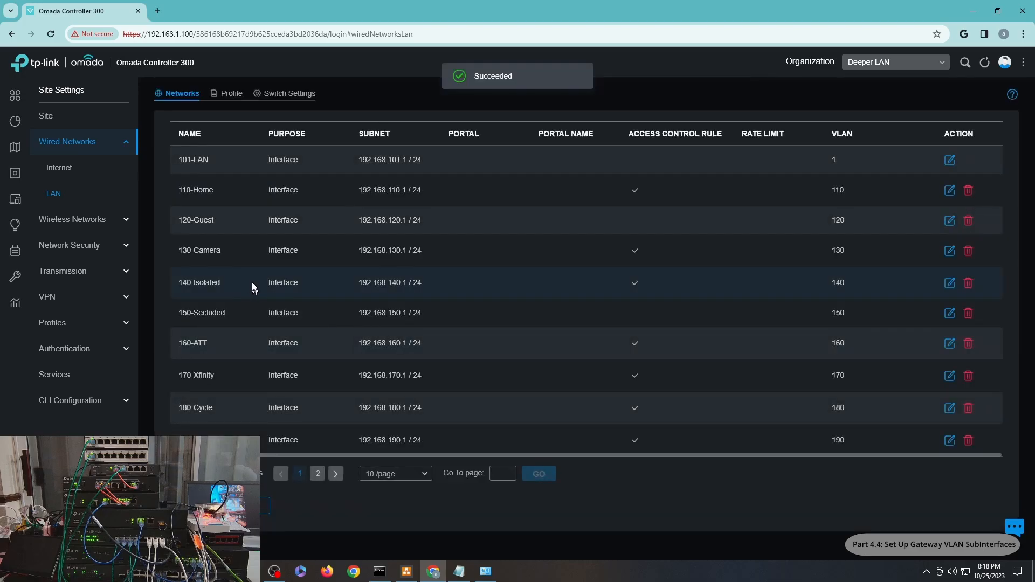
Step: Restrict the 150-Secluded network's LAN interfaces to WAN/LAN3 only and save the network
left_click(949, 314)
left_click(314, 215)
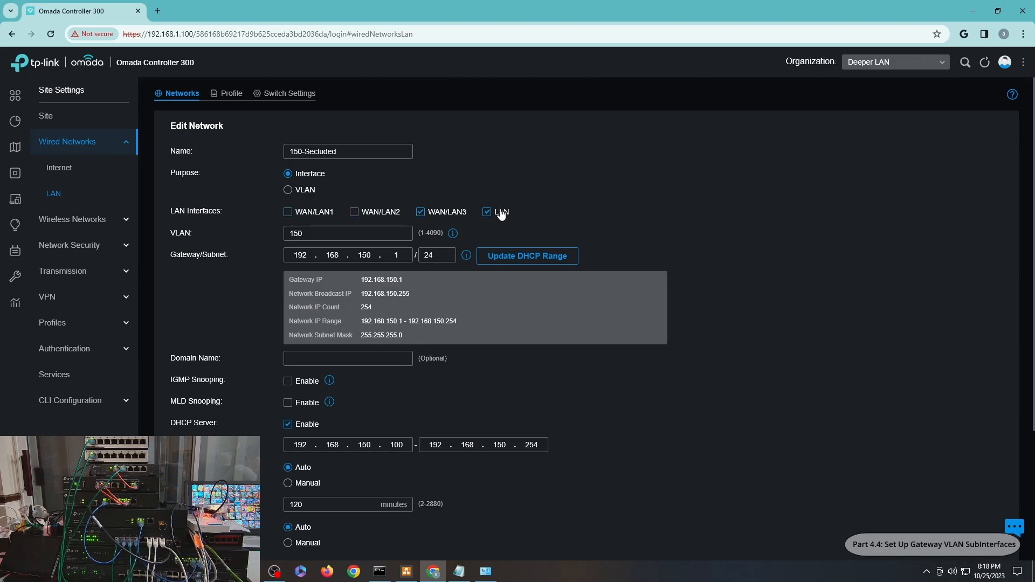
scroll(326, 308, "down", 3)
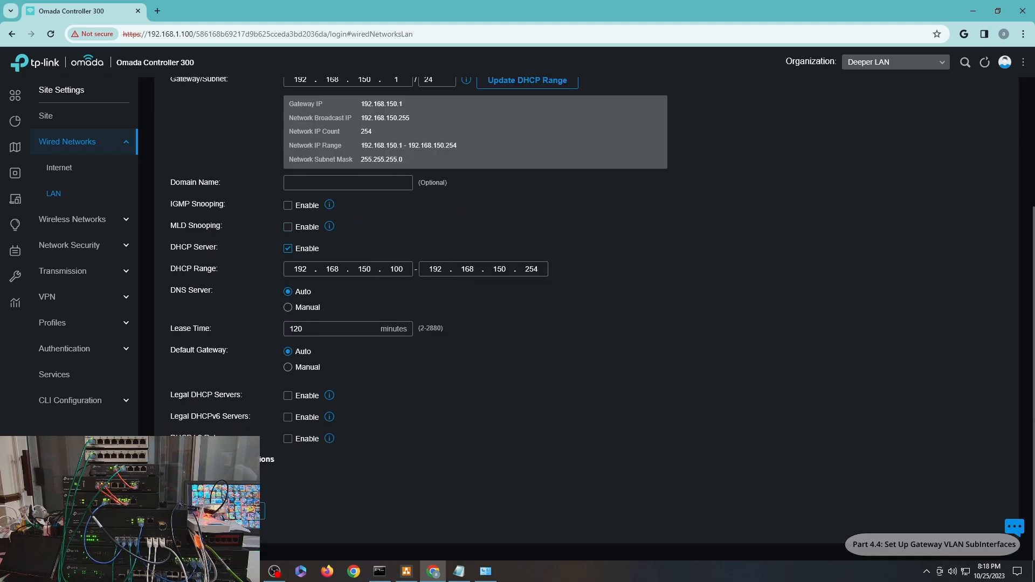
left_click(192, 511)
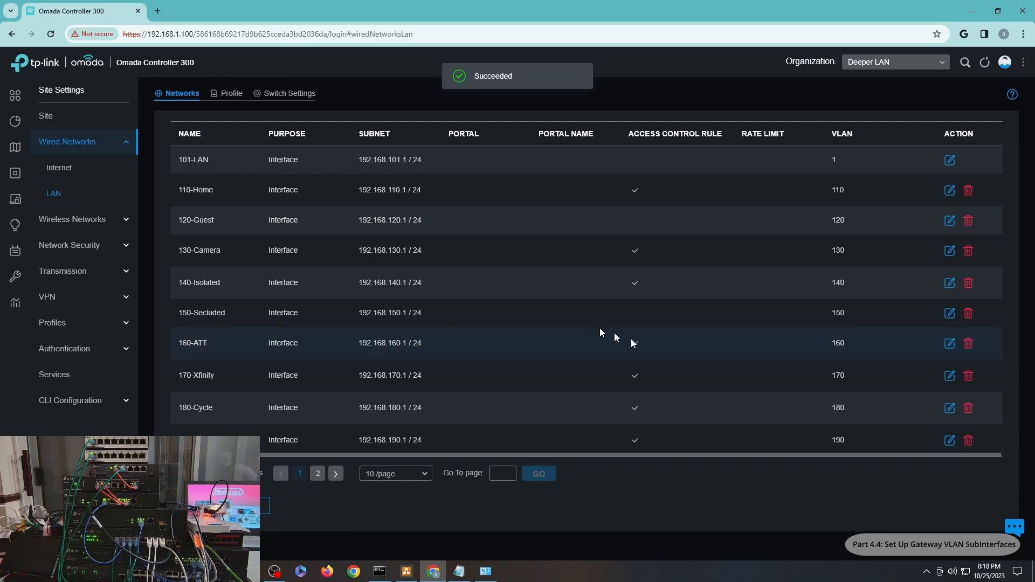
Step: Restrict the 160-ATT network's LAN interfaces to the LAN port only and save the network
left_click(950, 343)
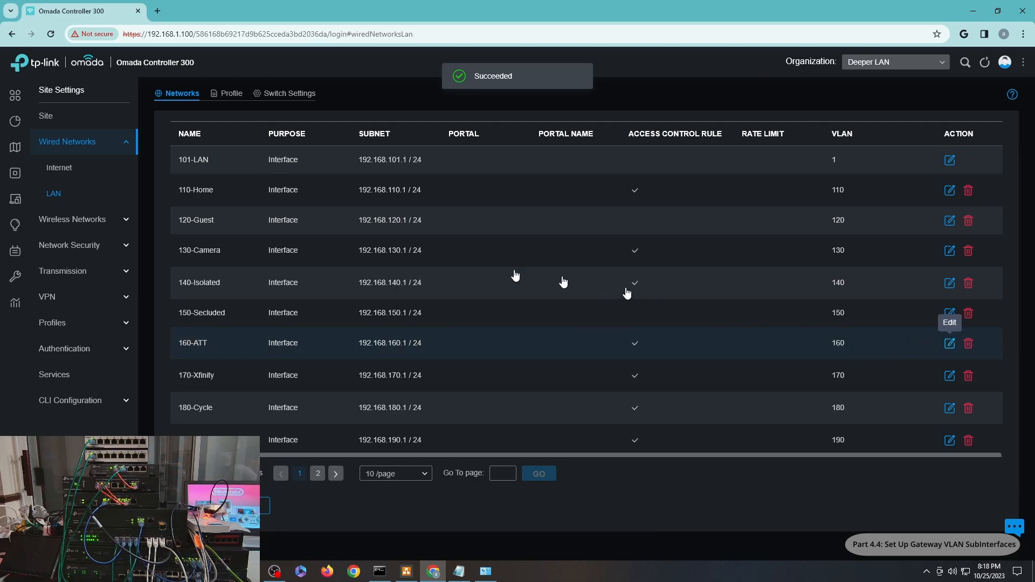
left_click(381, 214)
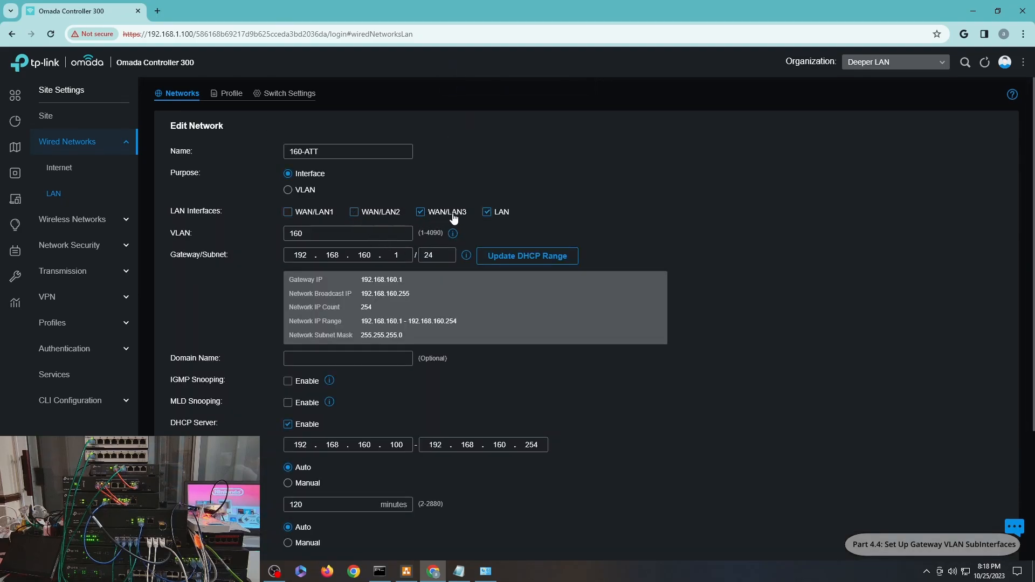
scroll(366, 336, "down", 5)
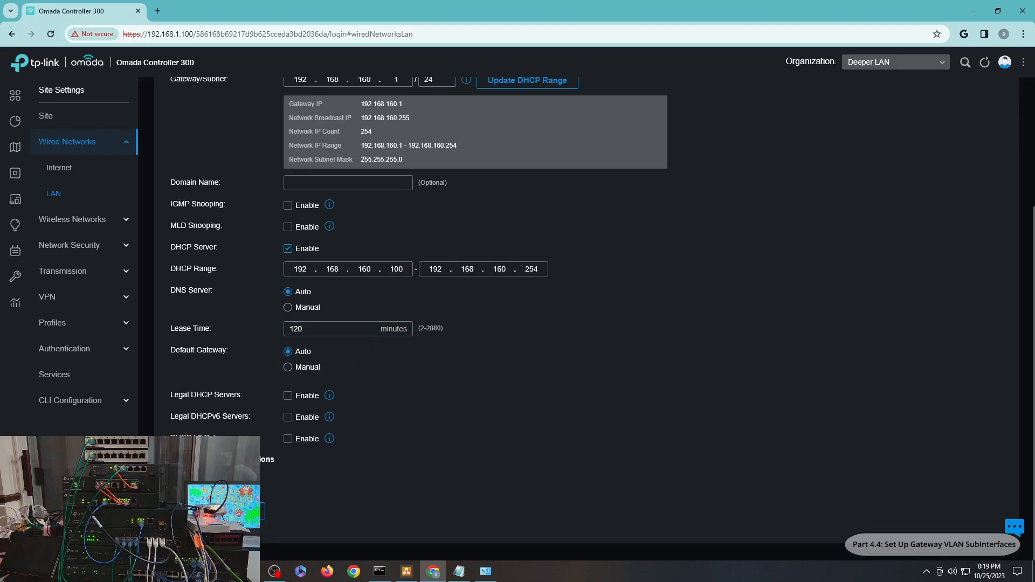
left_click(191, 501)
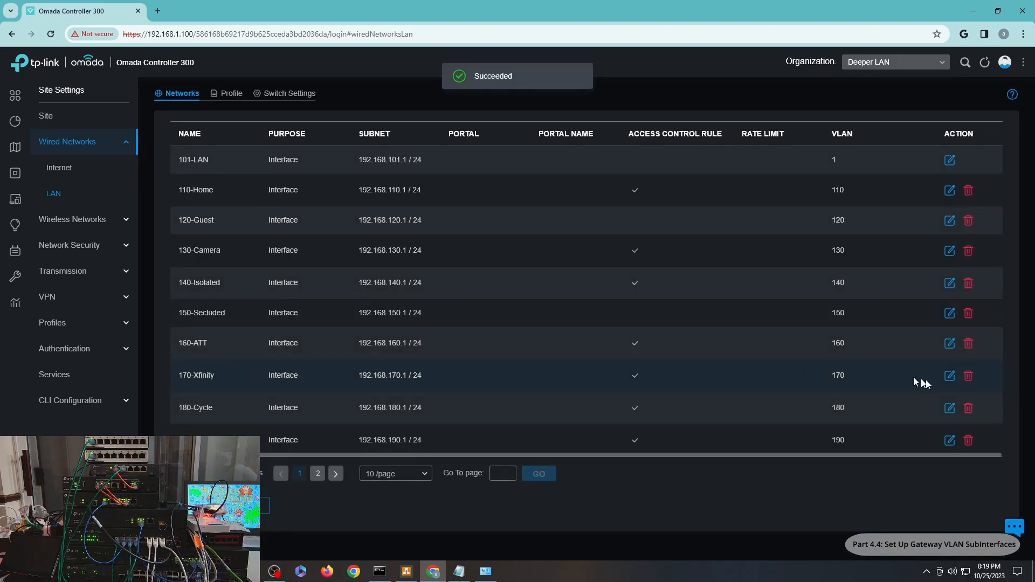
Step: Restrict the 170-Xfinity network's LAN interfaces to the LAN port only and save the network
left_click(949, 376)
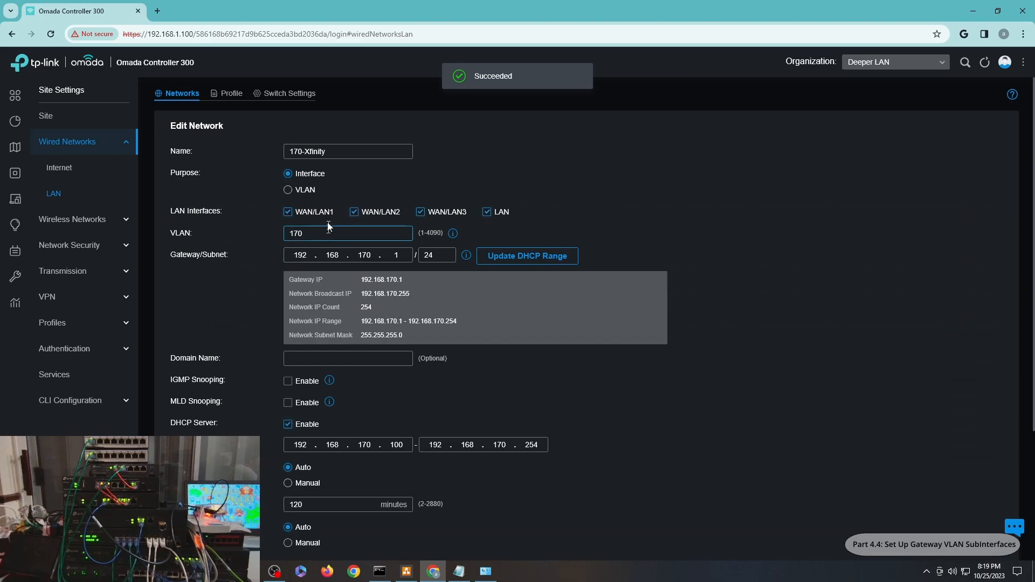
scroll(401, 294, "down", 3)
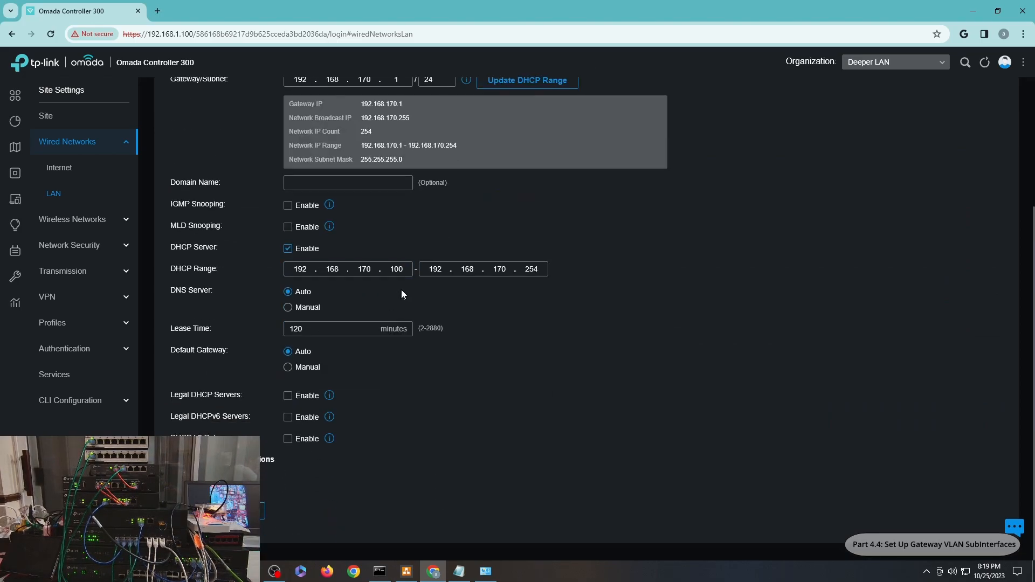
left_click(192, 511)
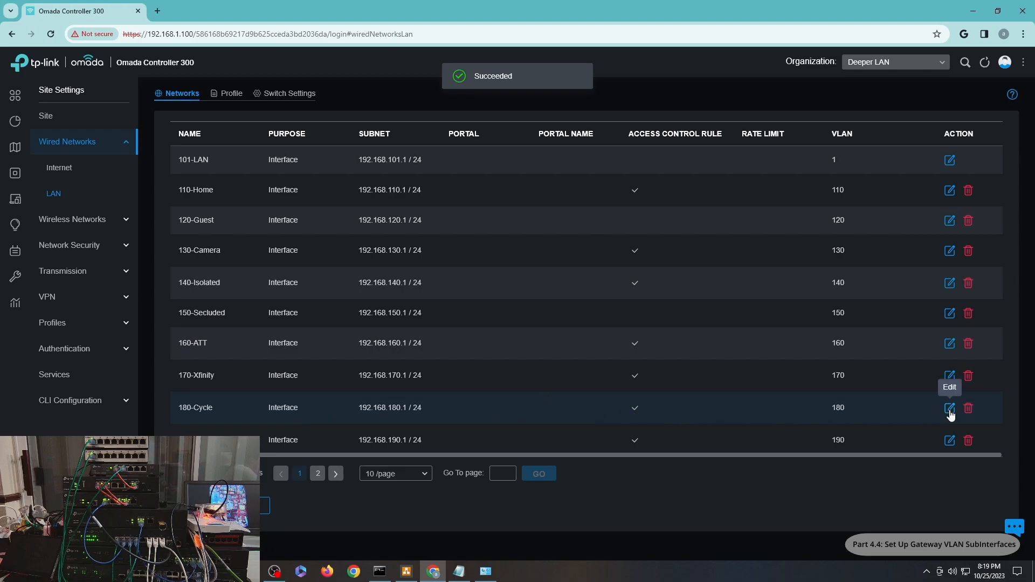
Step: Restrict the 180-Cycle network's LAN interfaces to the LAN port only and save the network
left_click(949, 408)
left_click(356, 213)
scroll(372, 293, "down", 3)
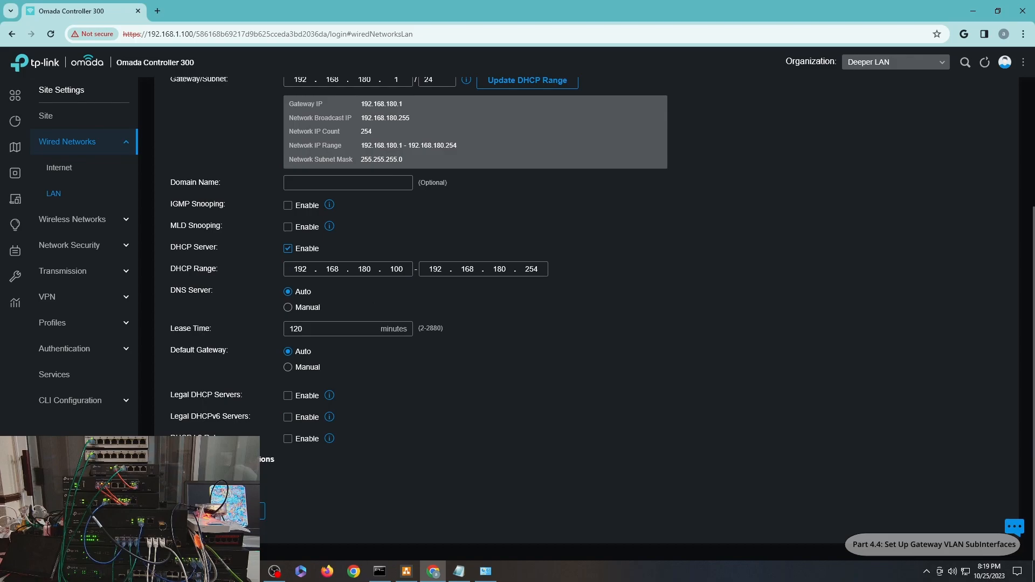
left_click(253, 510)
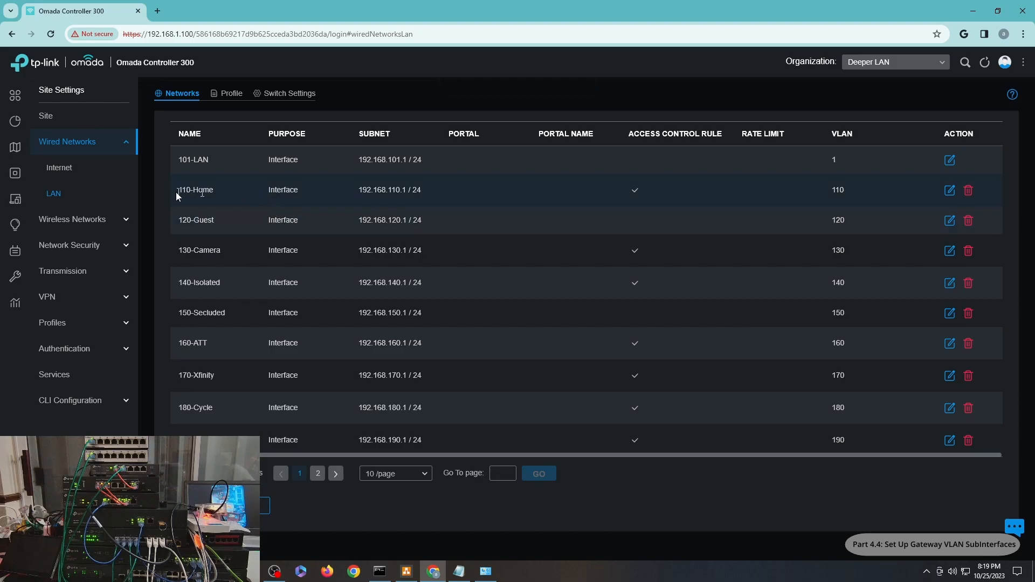
Step: Open the ER-605 gateway's port settings and inspect the PVID choices for WAN/LAN1, leaving the port editor without applying
left_click(17, 172)
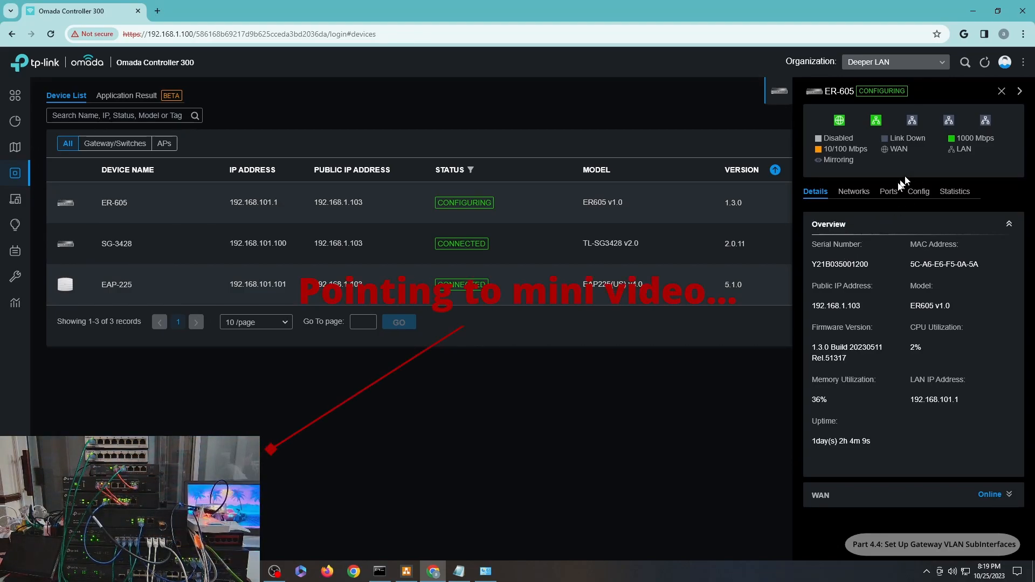
left_click(888, 195)
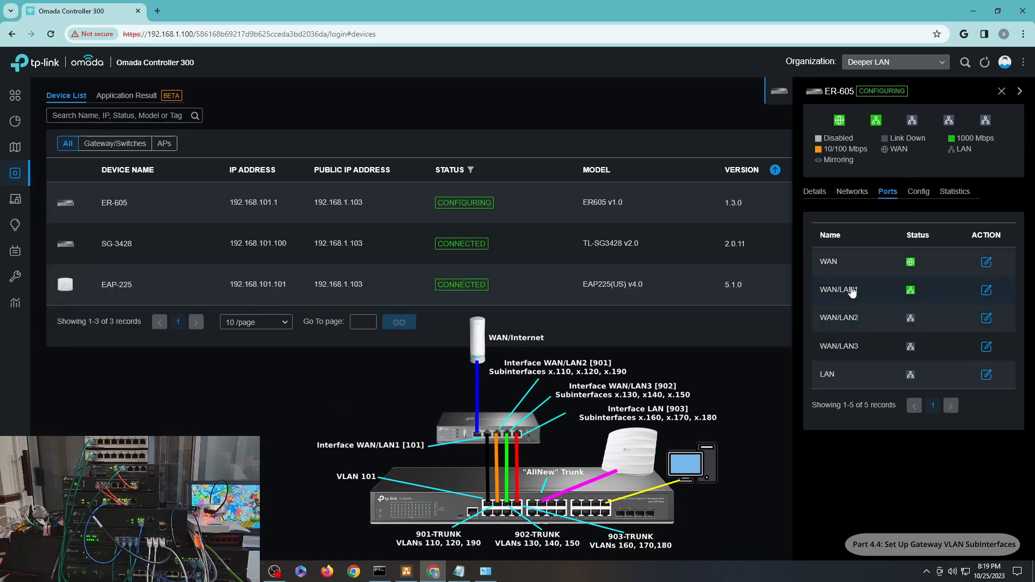
left_click(987, 290)
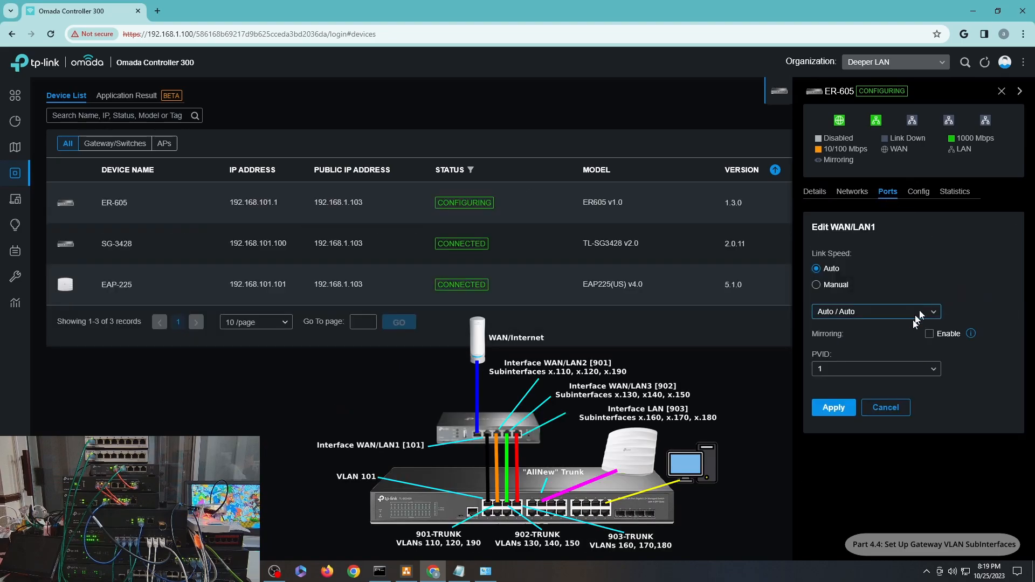
left_click(883, 370)
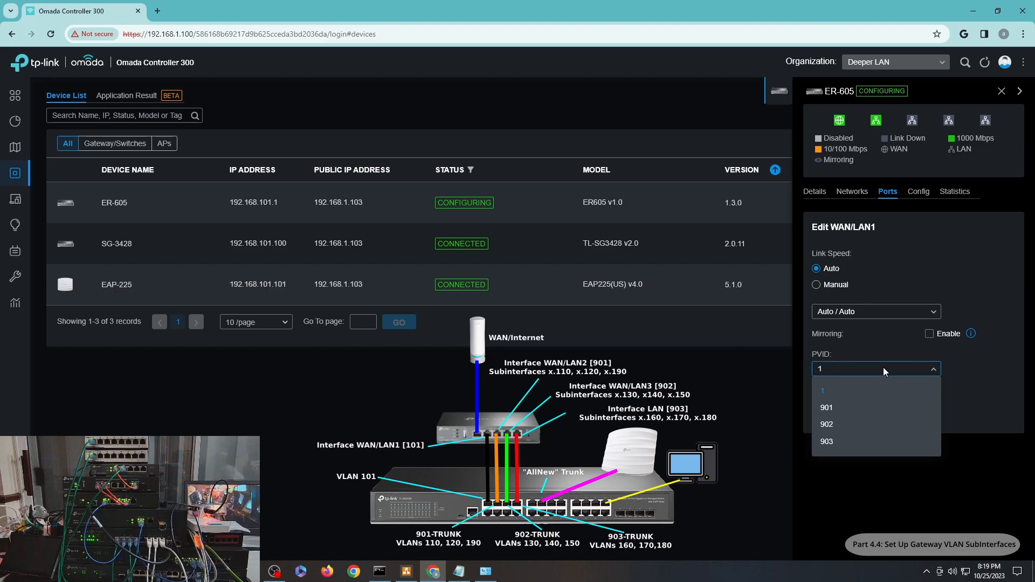
left_click(884, 367)
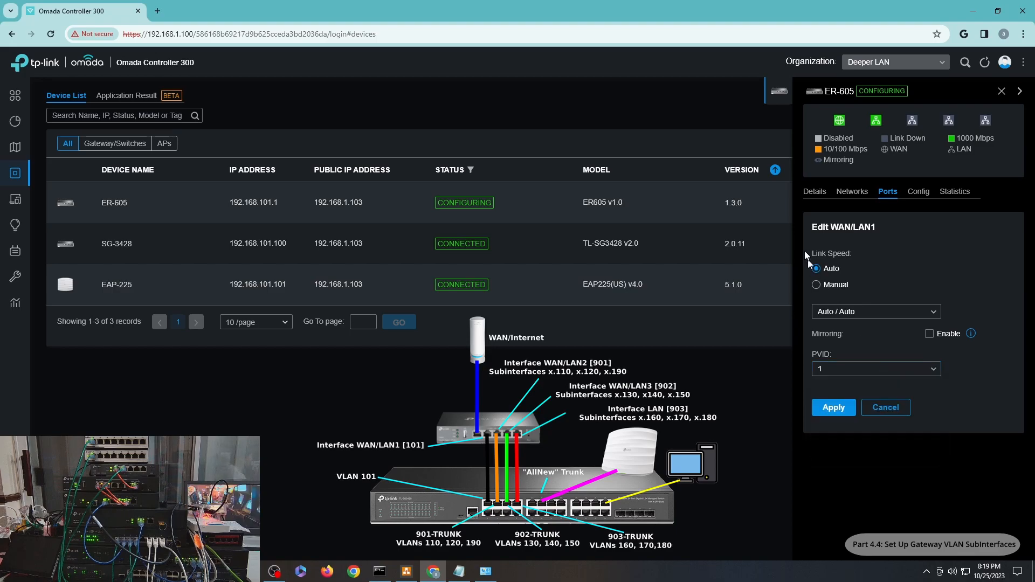
left_click(896, 407)
Step: Inspect the PVID choices for the gateway's WAN/LAN2 port and leave its editor without applying
left_click(988, 318)
left_click(884, 371)
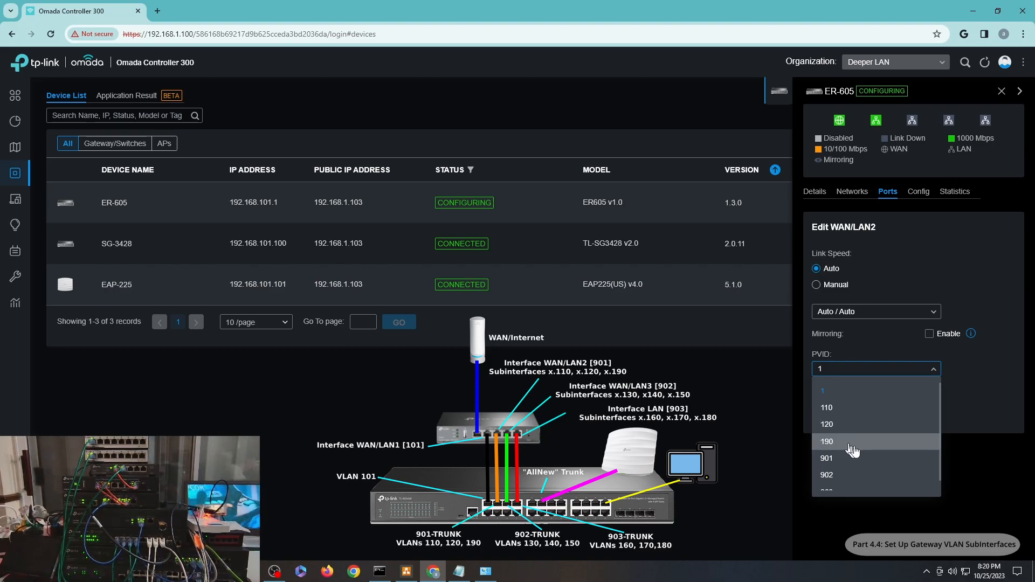
scroll(858, 450, "down", 1)
left_click(837, 370)
left_click(838, 369)
left_click(843, 465)
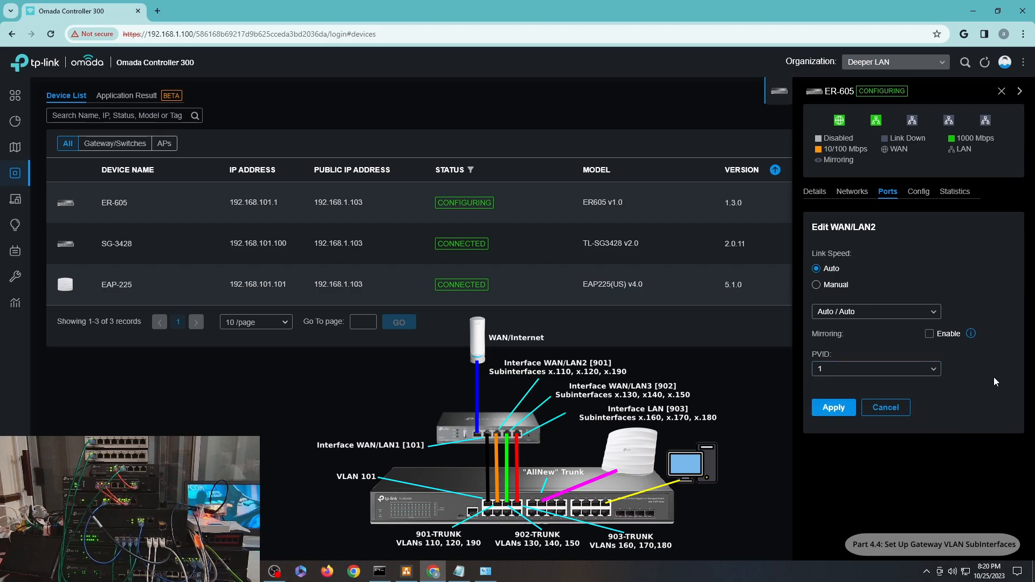
left_click(891, 414)
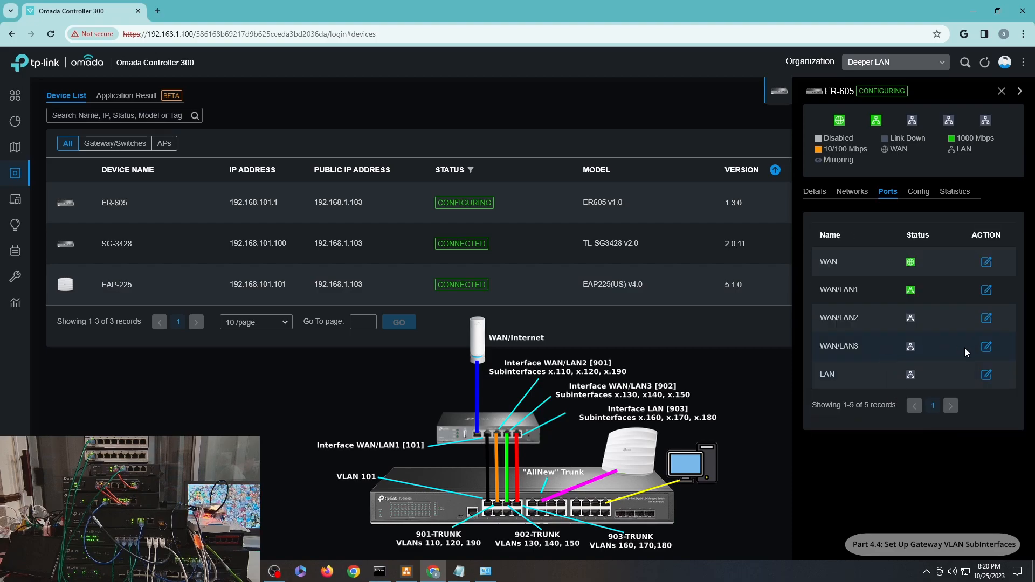
Step: Inspect the PVID choices for the gateway's WAN/LAN3 port and leave its editor without applying
left_click(986, 348)
left_click(874, 374)
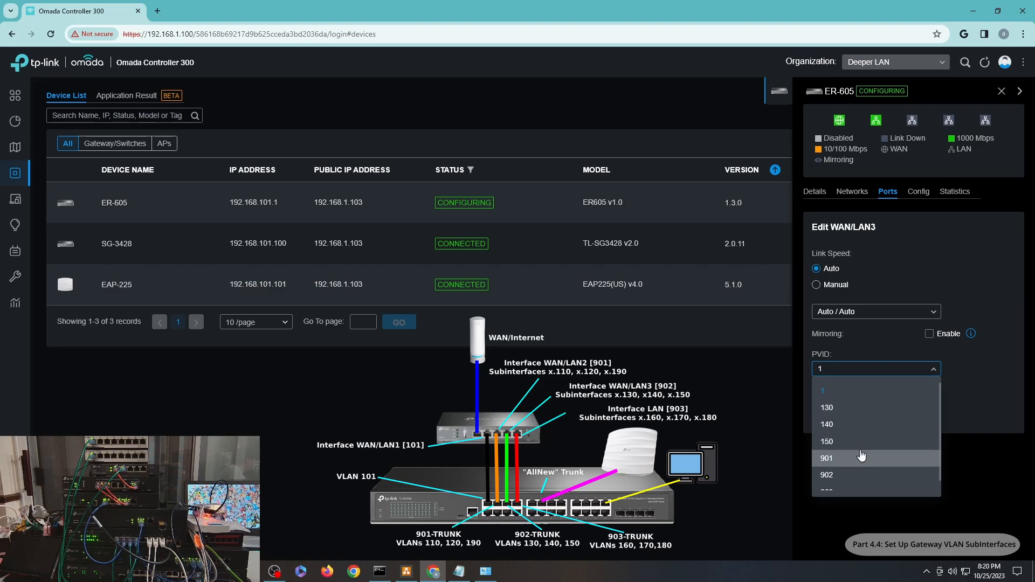
scroll(855, 470, "down", 2)
left_click(1023, 392)
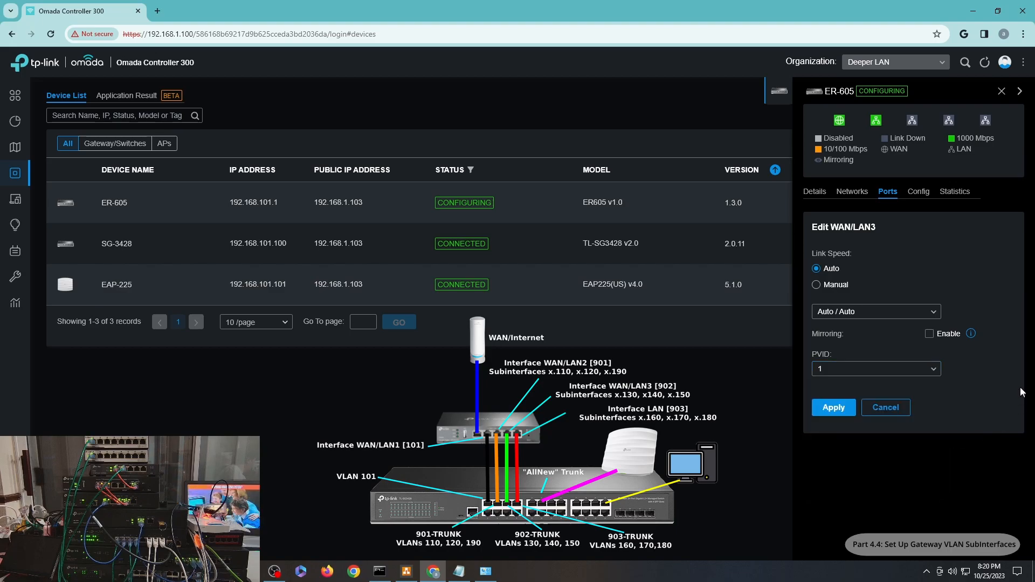
left_click(885, 410)
Step: Inspect the PVID choices for the gateway's LAN port
left_click(986, 374)
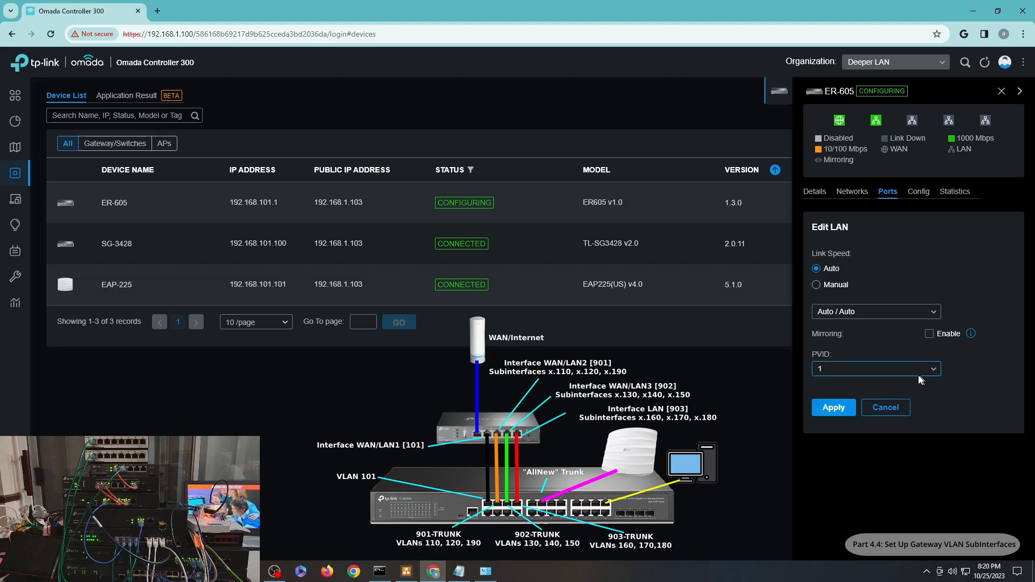
left_click(894, 371)
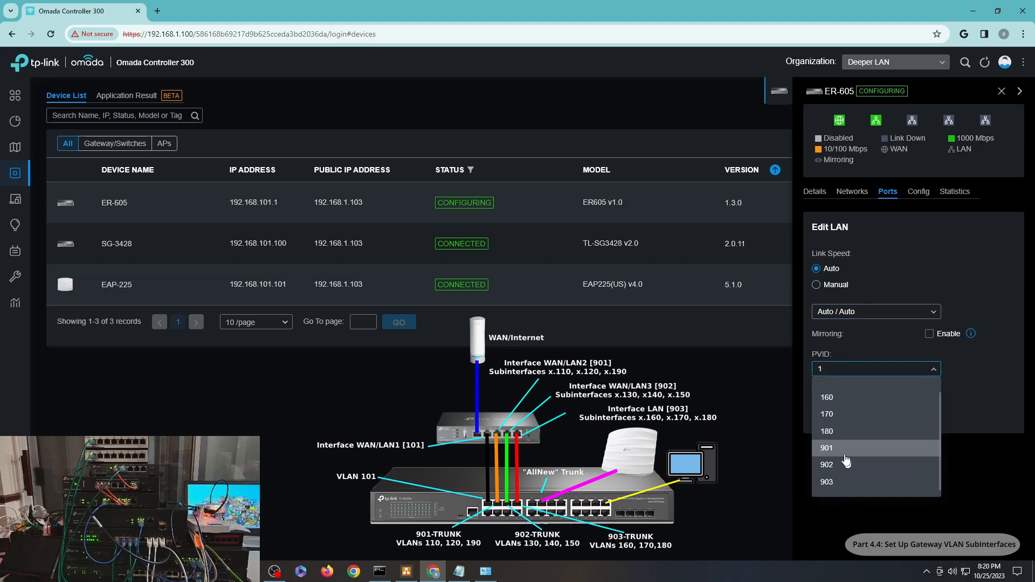
left_click(694, 449)
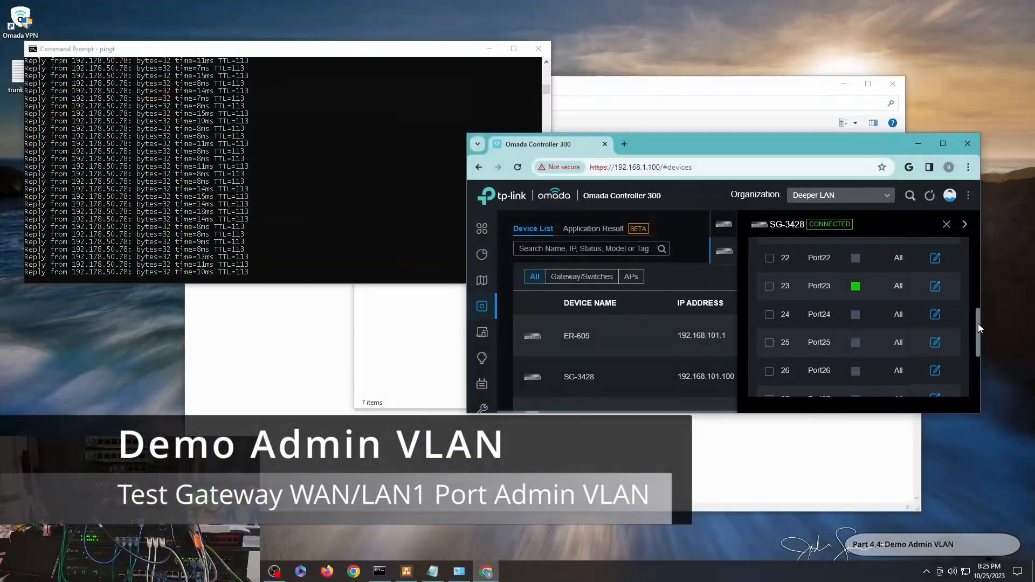
Step: Apply the 101-LAN profile to Port23 of the SG-3428 switch and check its entry in the port list
scroll(978, 321, "down", 1)
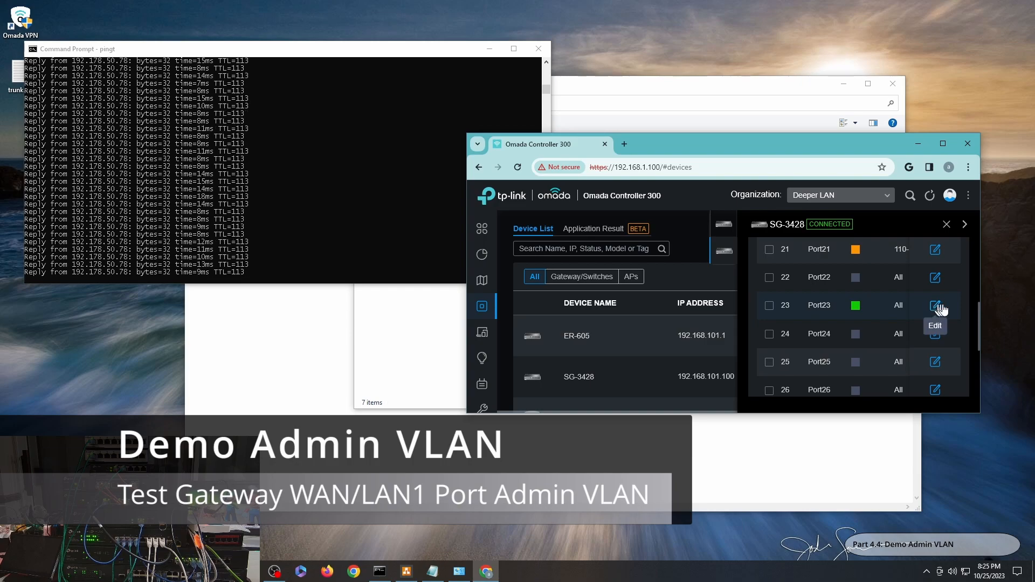
left_click_drag(698, 148, 740, 168)
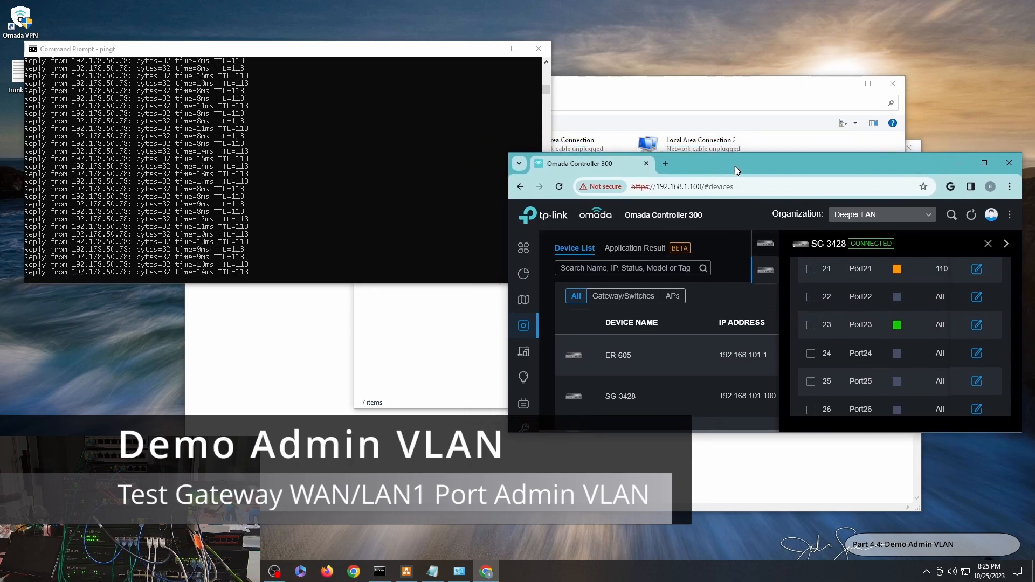
left_click(977, 325)
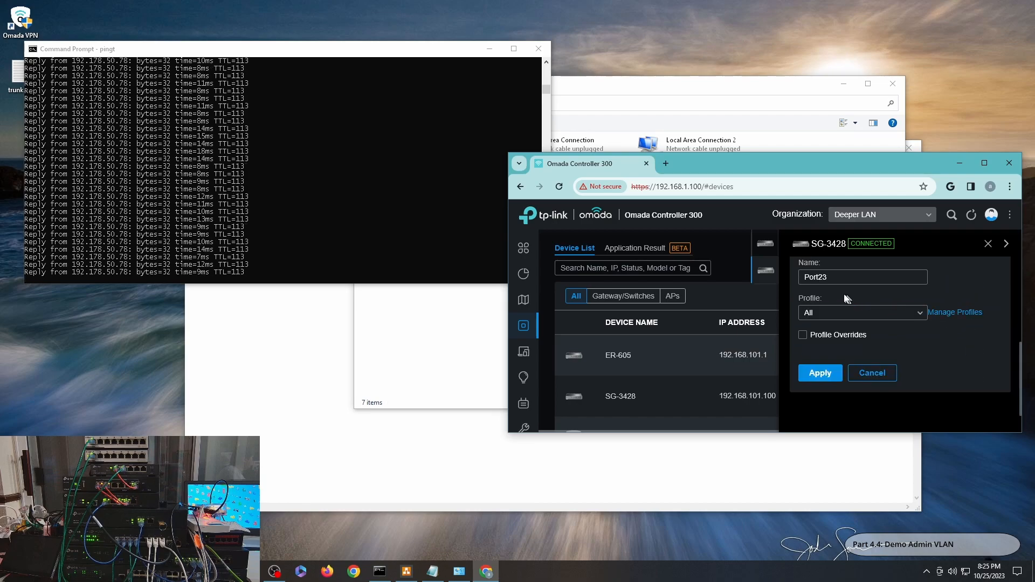
left_click(827, 316)
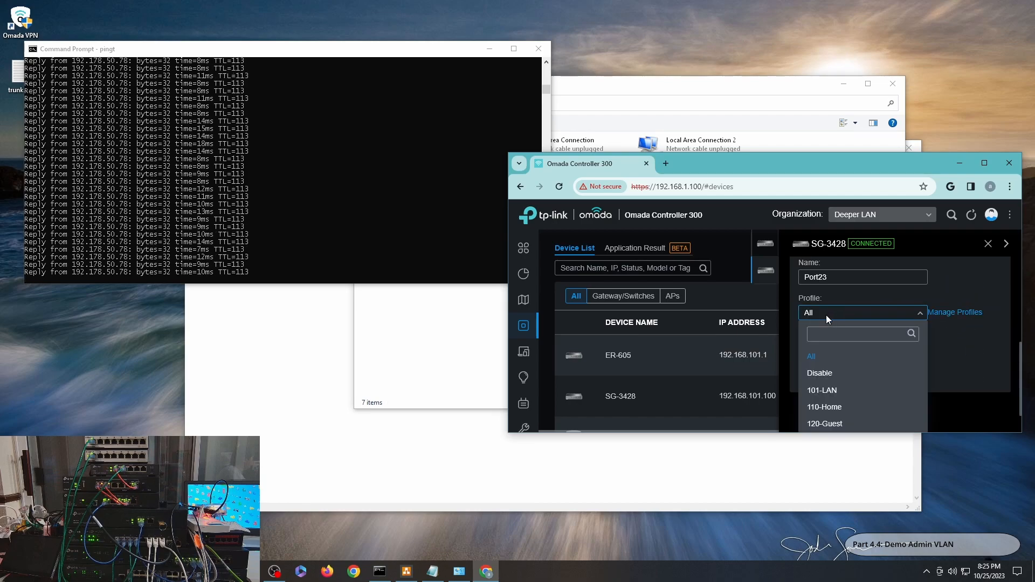
left_click(826, 392)
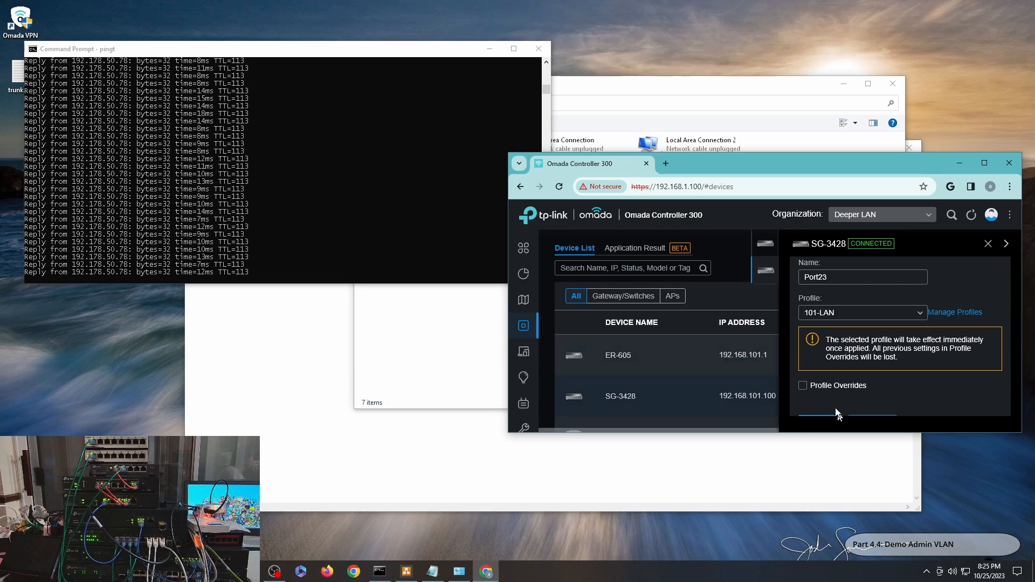
scroll(885, 383, "down", 1)
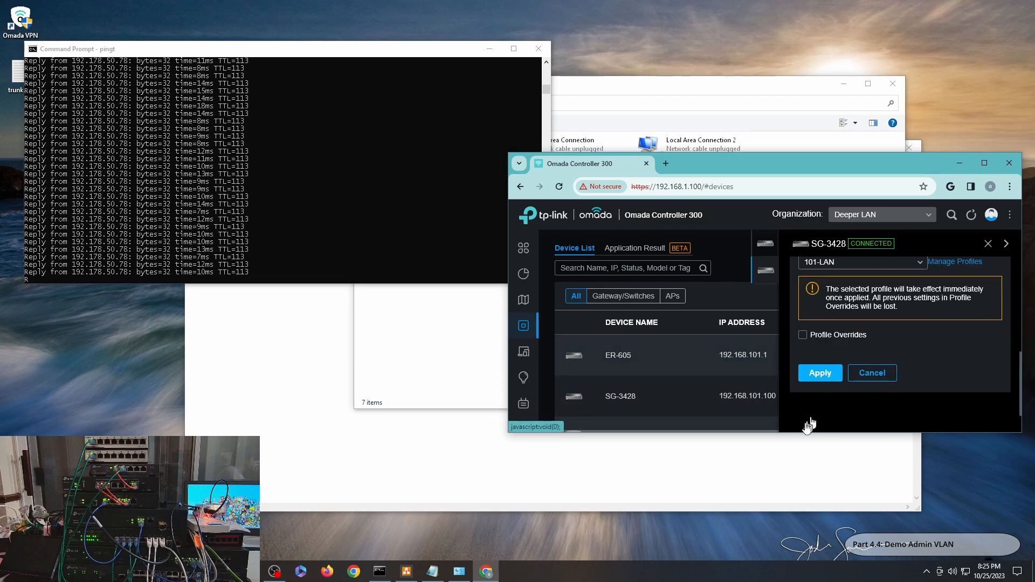
left_click_drag(726, 435, 726, 506)
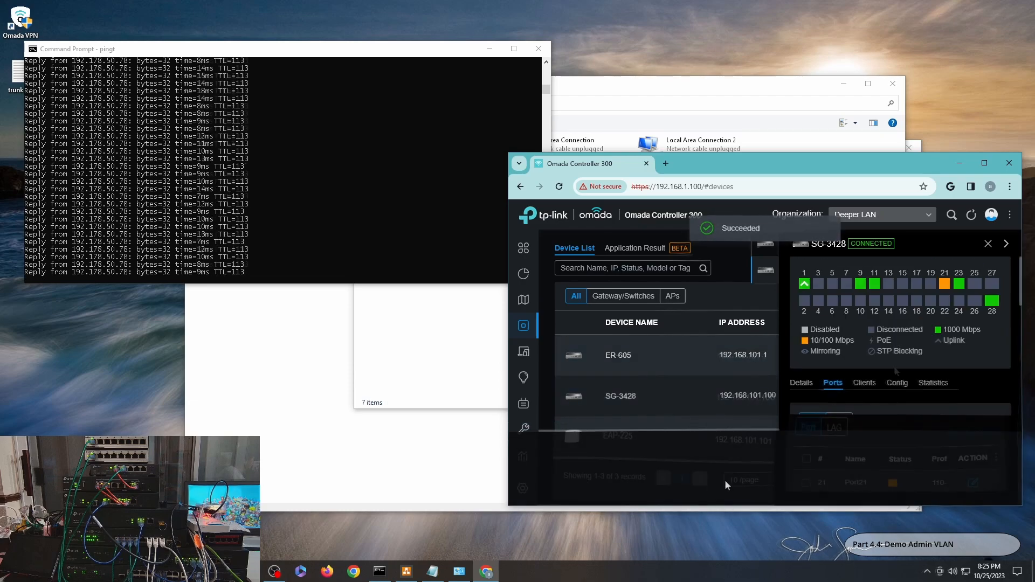
scroll(940, 364, "down", 3)
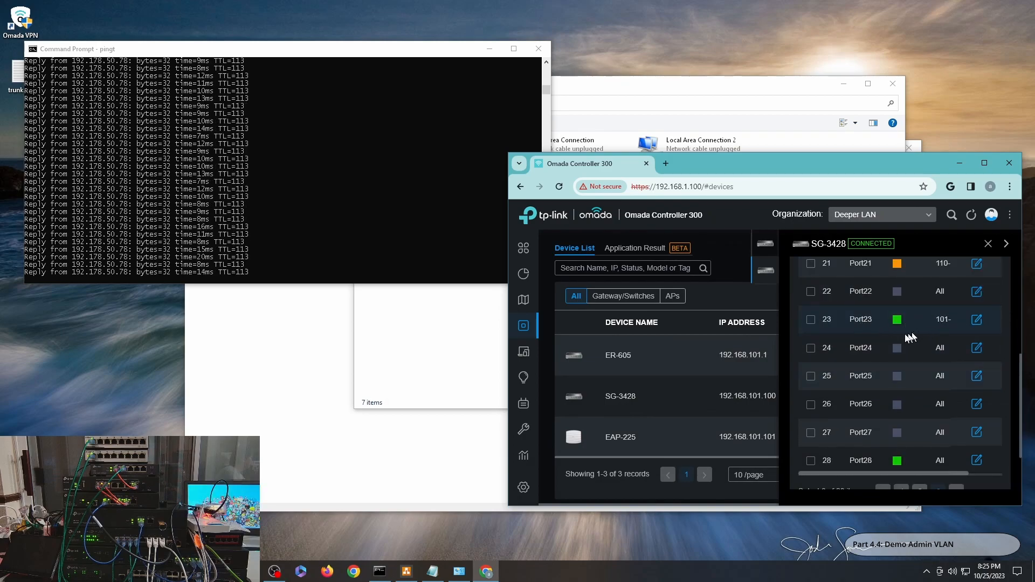
Step: Switch to Network Connections, review the Ethernet adapter's connection details for its IPv4 address, and close the dialogs
mouse_move(467, 575)
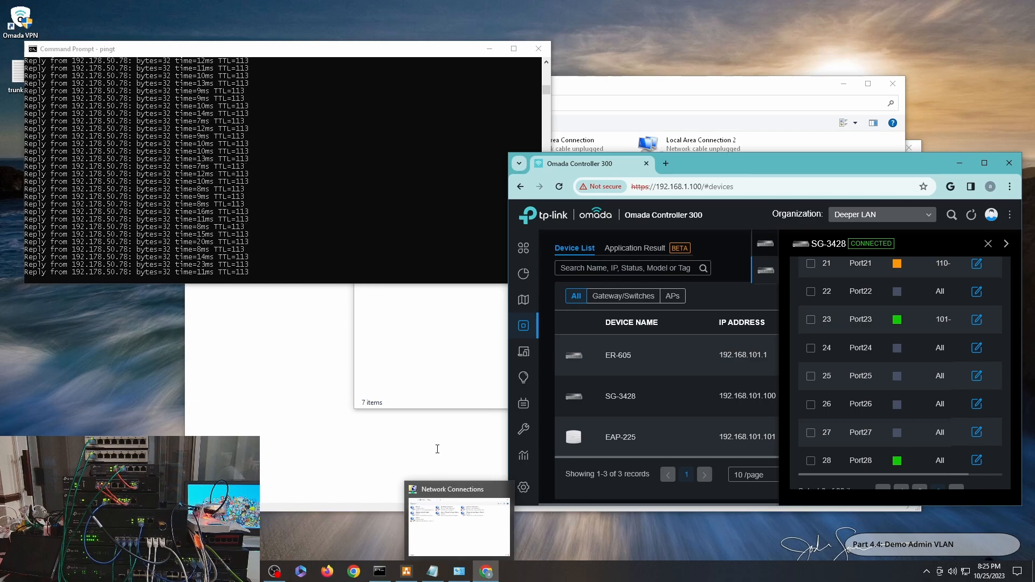
left_click(453, 512)
double_click(134, 370)
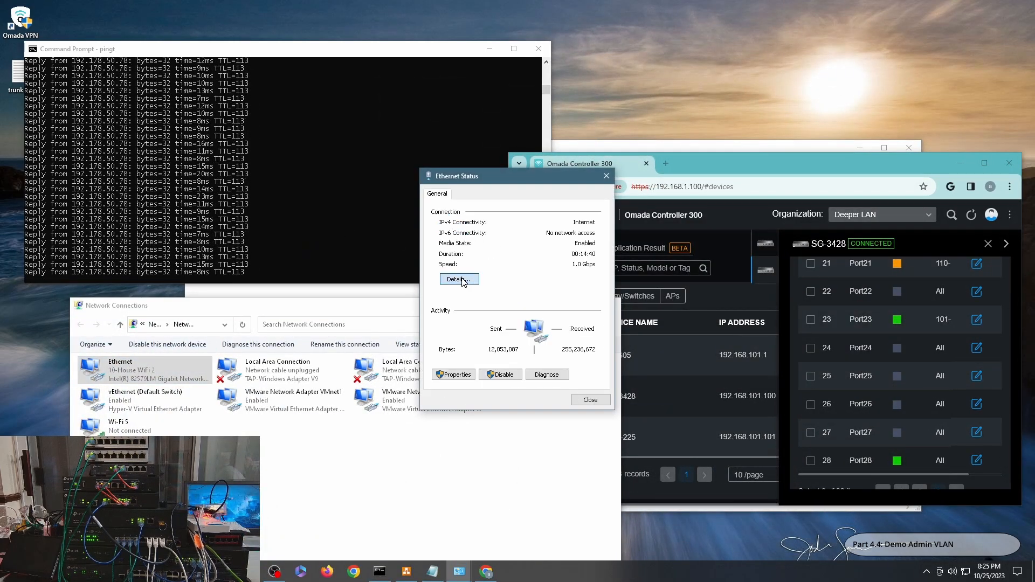
left_click(458, 279)
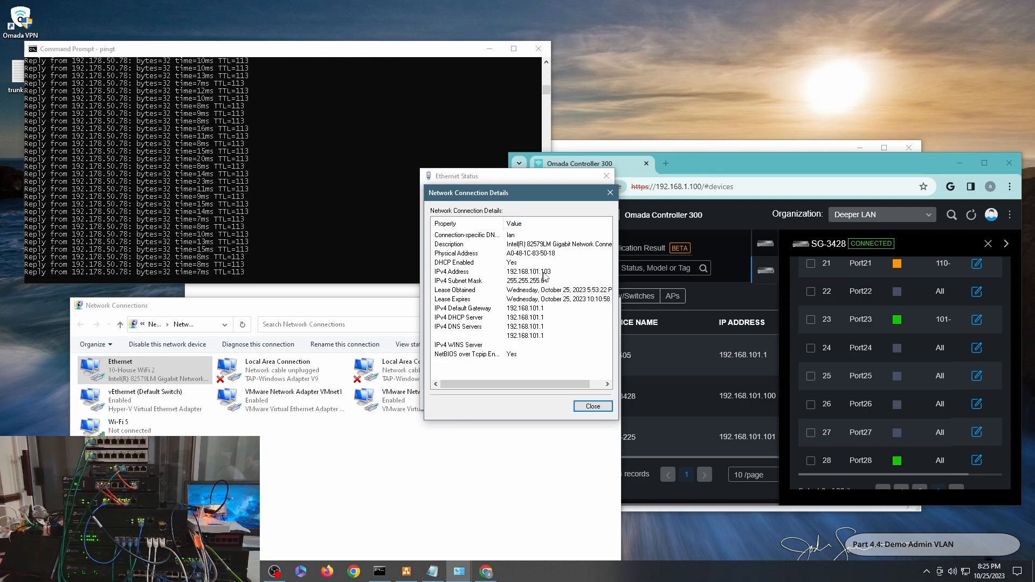
left_click(592, 406)
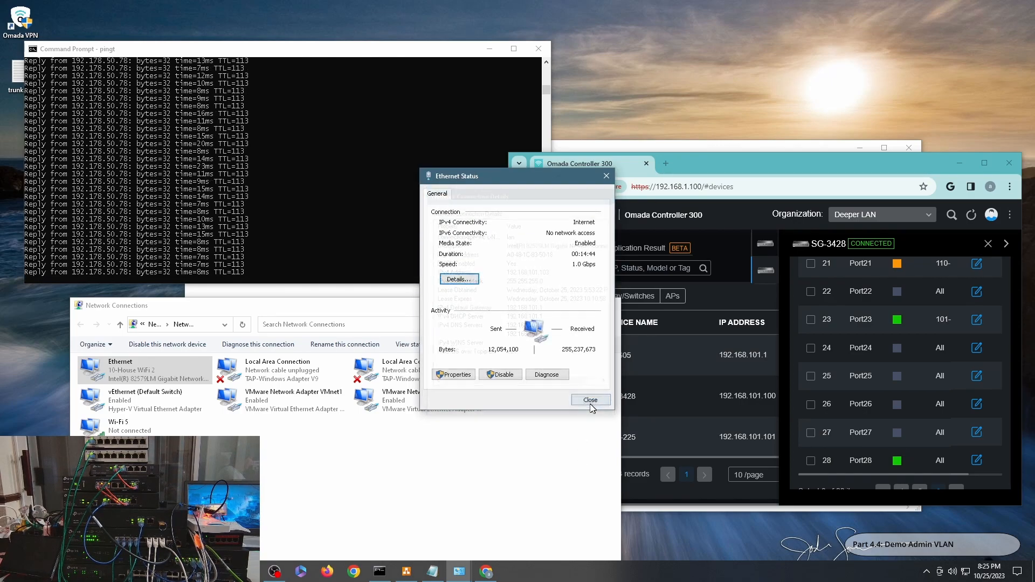
left_click(590, 402)
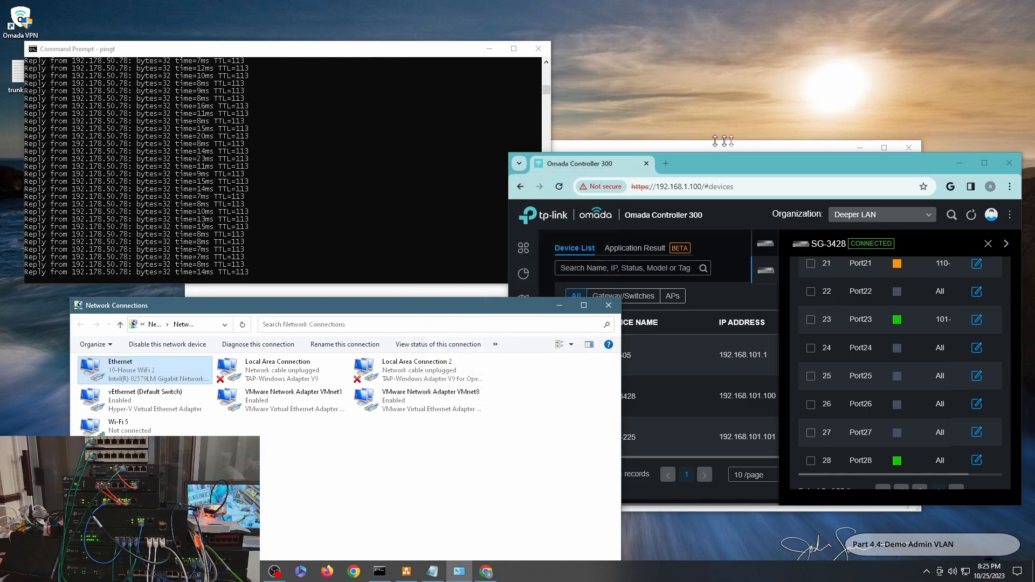
Step: Return to Omada Controller and select the 110-Home profile for Port23 of the SG-3428 without applying it yet
left_click(738, 160)
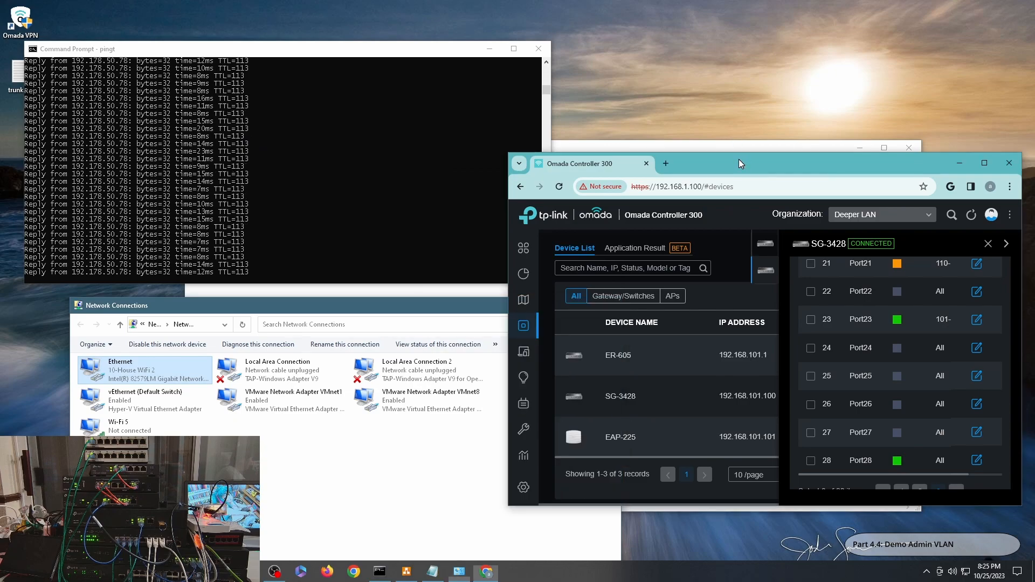
left_click(977, 320)
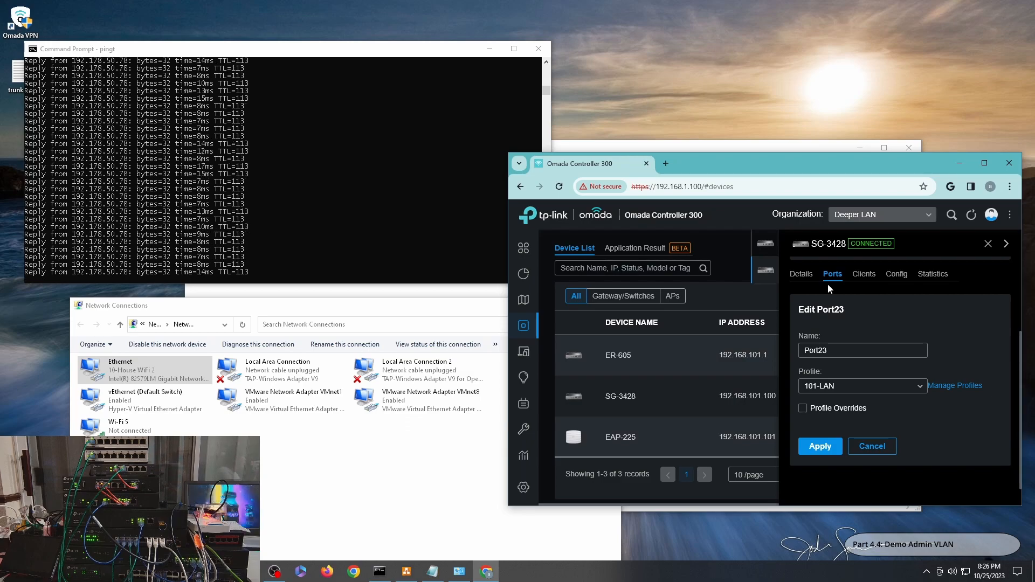
left_click(840, 383)
left_click(830, 323)
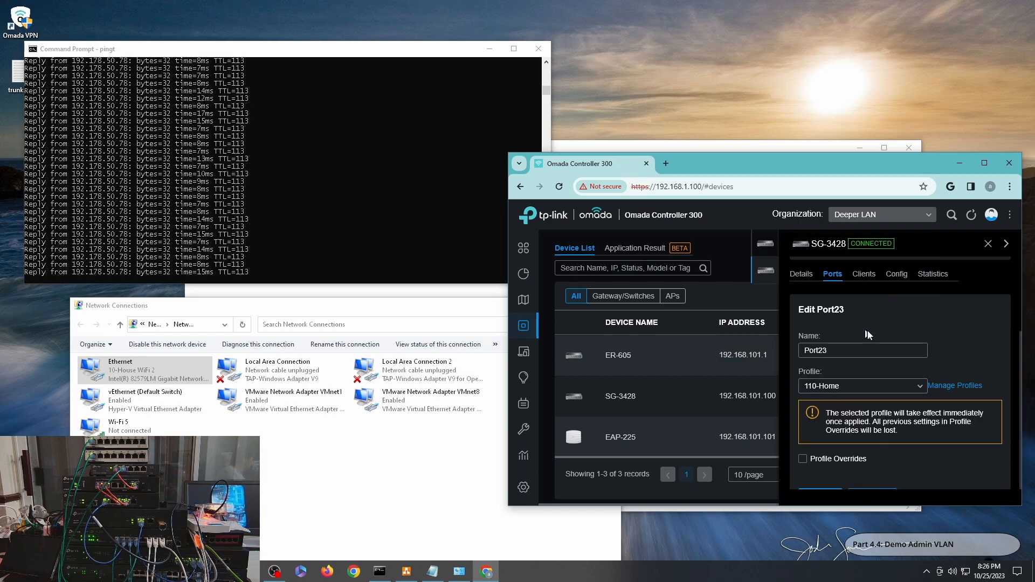
mouse_move(808, 157)
left_mouse_down()
mouse_move(804, 125)
mouse_move(774, 100)
left_mouse_up()
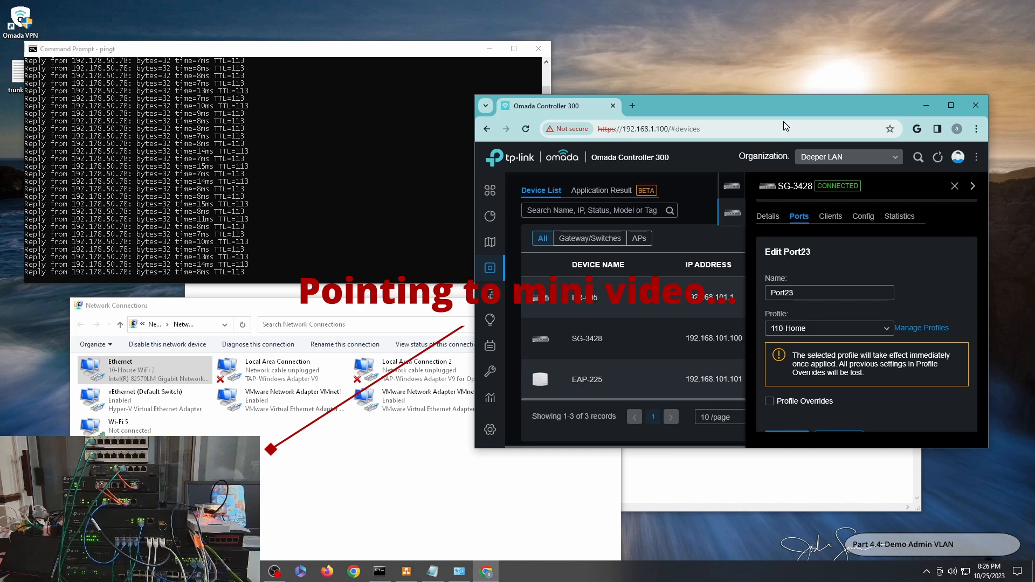
scroll(866, 350, "down", 1)
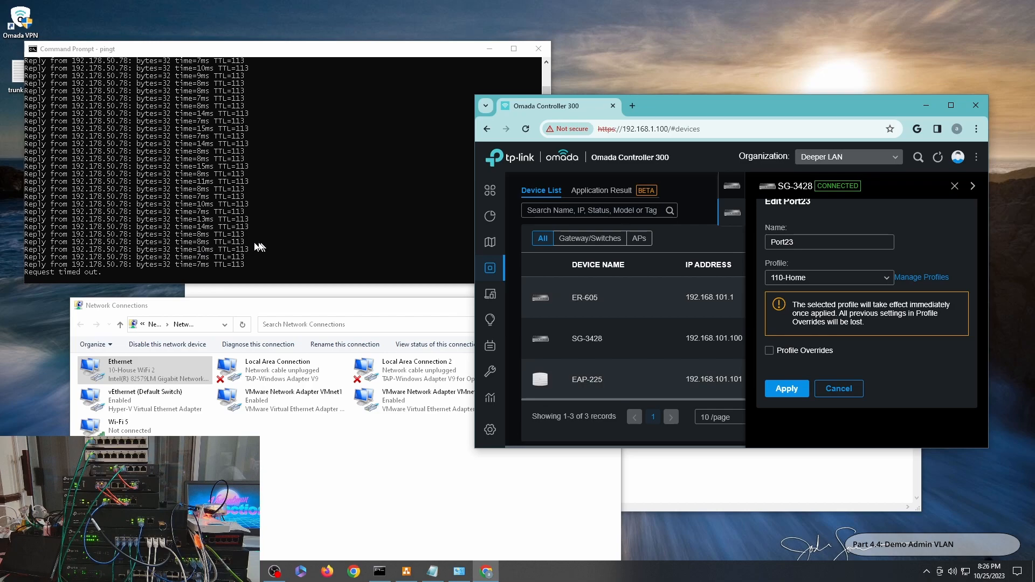
Step: Disable and re-enable the PC's Ethernet adapter in Network Connections to renew its connection
right_click(154, 366)
left_click(208, 377)
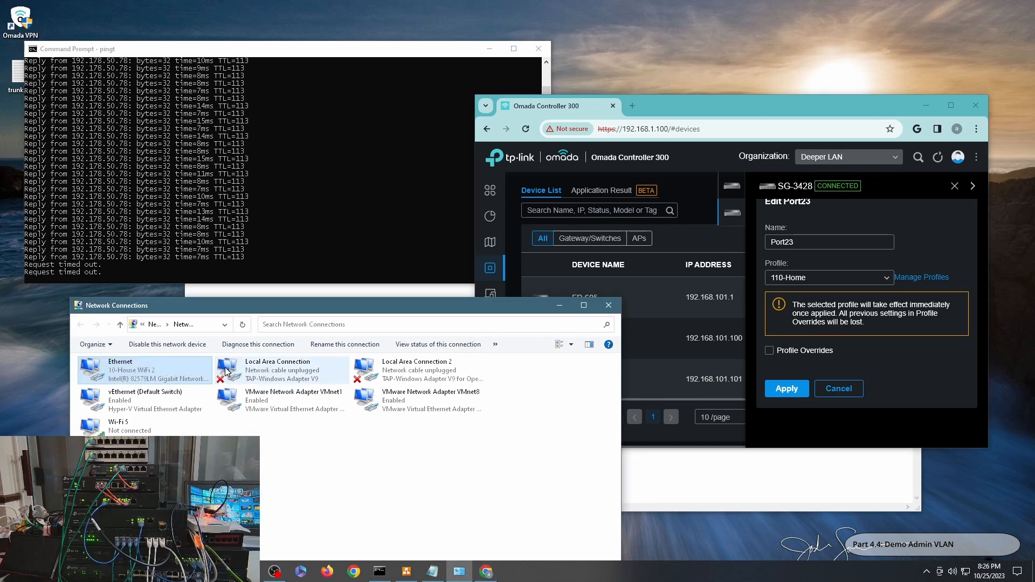
right_click(146, 369)
left_click(189, 377)
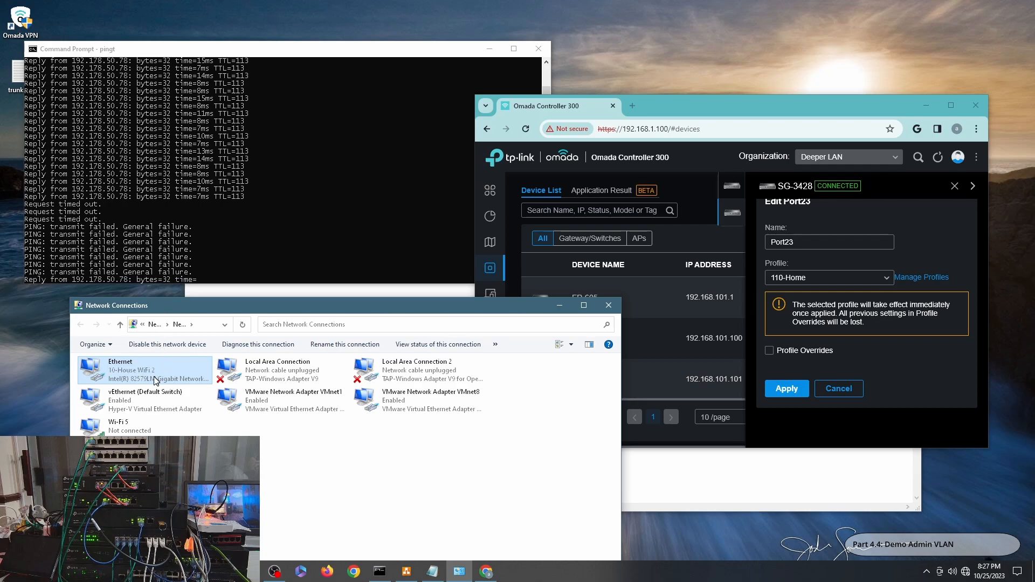
Step: Review the Ethernet adapter's connection details for its IPv4 address and close the details
double_click(184, 371)
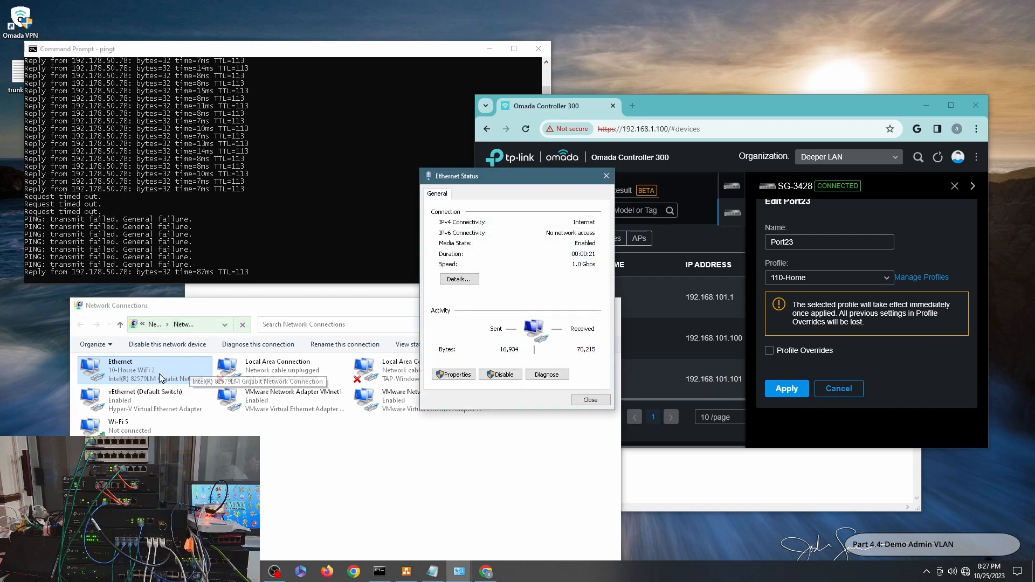
left_click(461, 279)
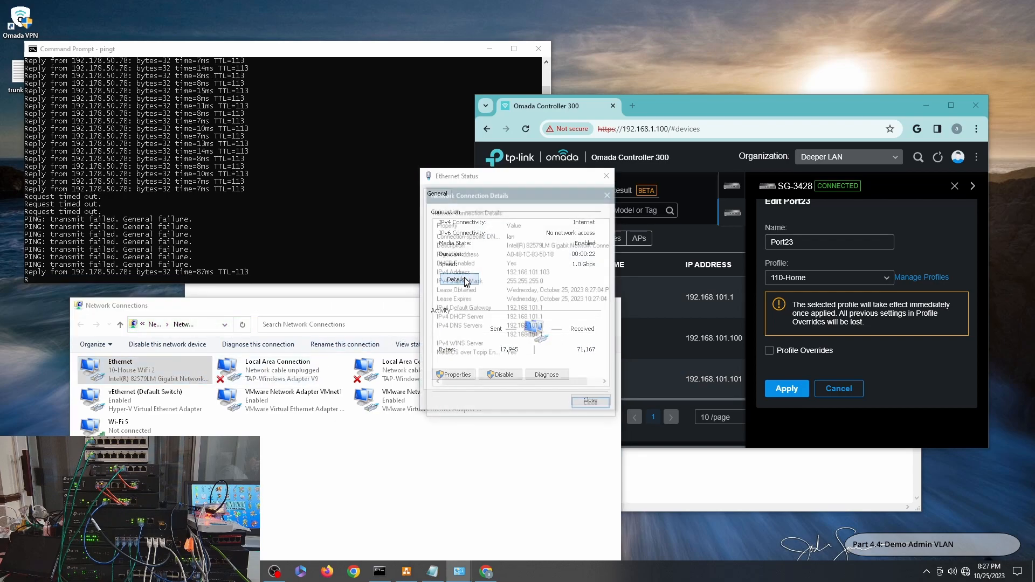
left_click(599, 408)
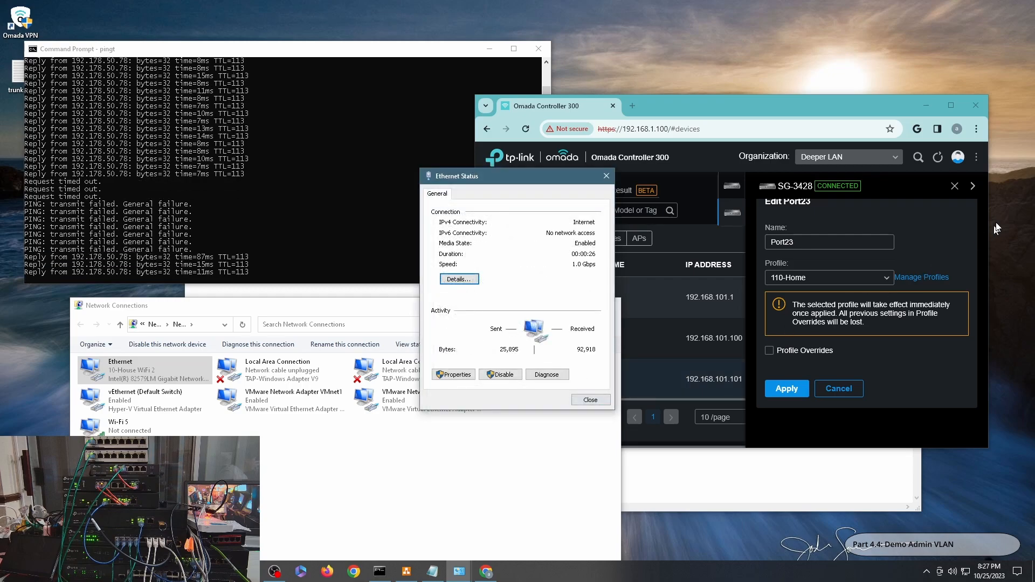
Step: Return to Omada Controller, leave the Port23 editor, and check Port23's profile in the SG-3428 port list
left_click(977, 188)
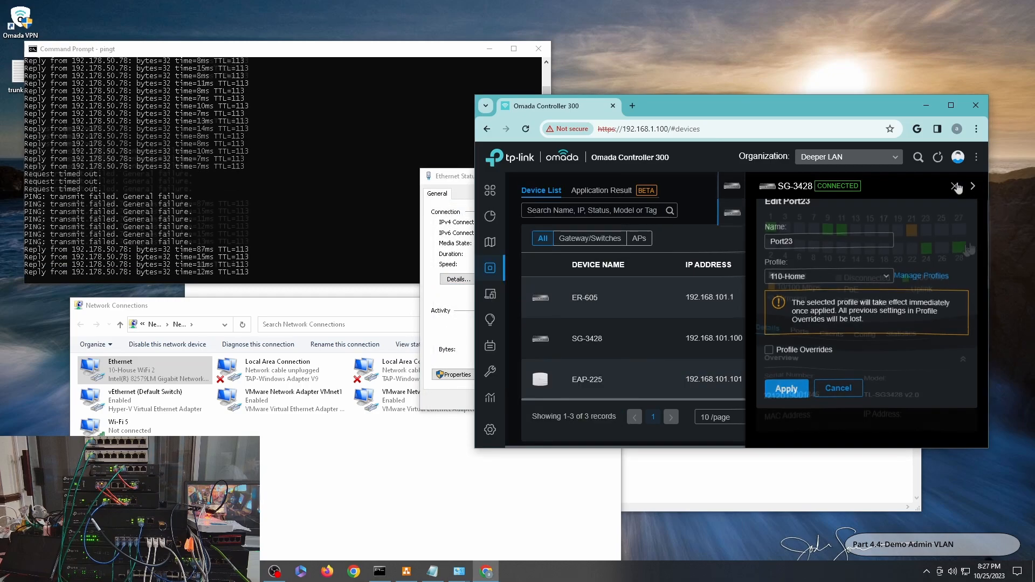
left_click(955, 186)
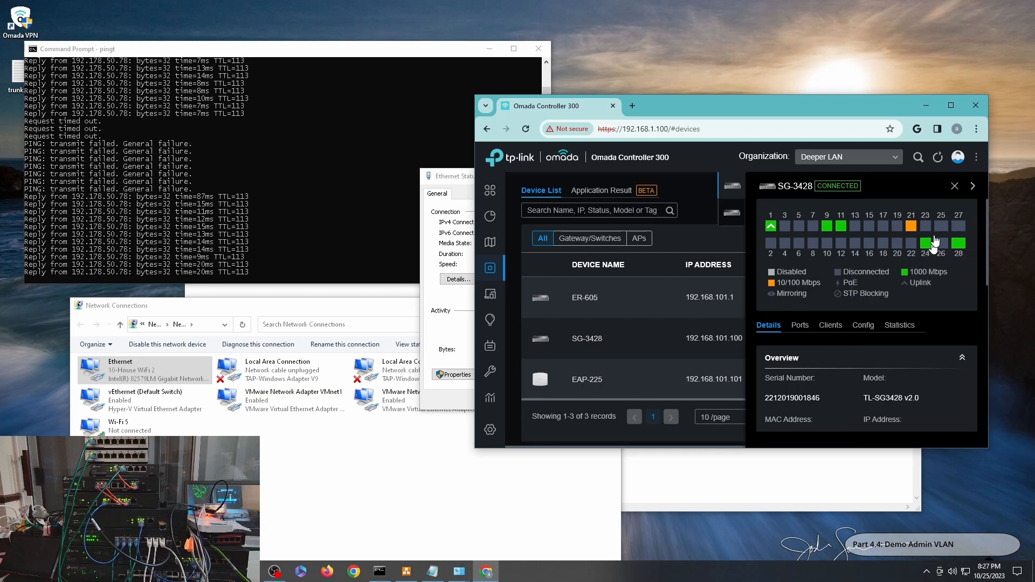
scroll(894, 323, "down", 2)
scroll(900, 316, "up", 1)
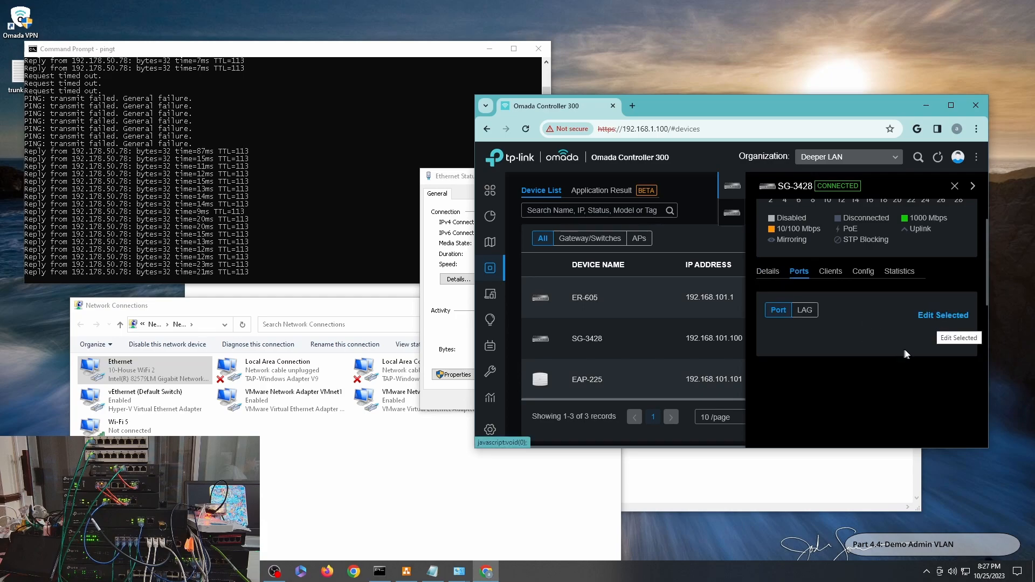
scroll(917, 350, "down", 3)
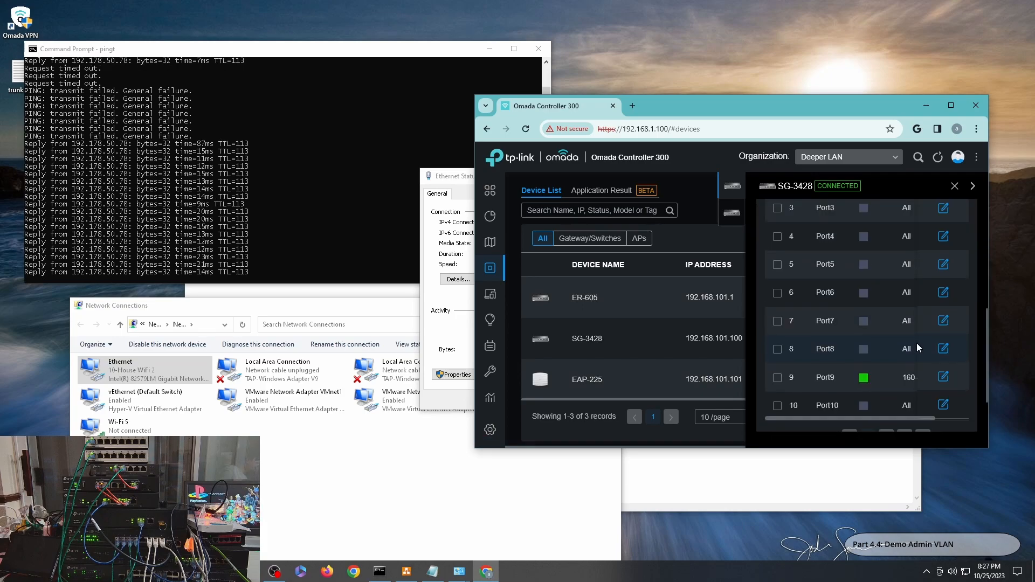
scroll(917, 345, "up", 5)
scroll(918, 322, "down", 5)
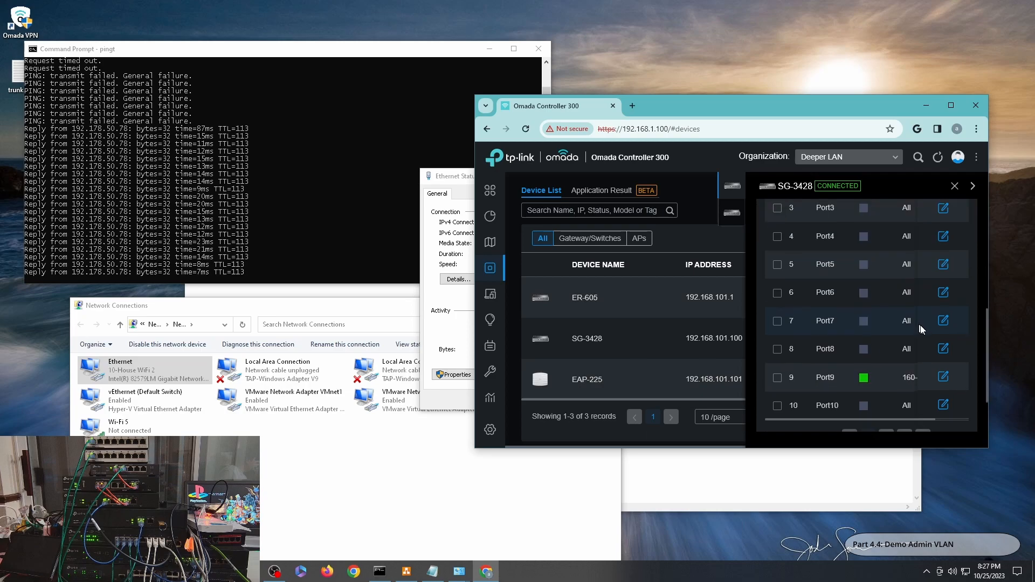
scroll(919, 322, "down", 2)
left_click(905, 370)
scroll(911, 299, "up", 1)
scroll(895, 335, "up", 2)
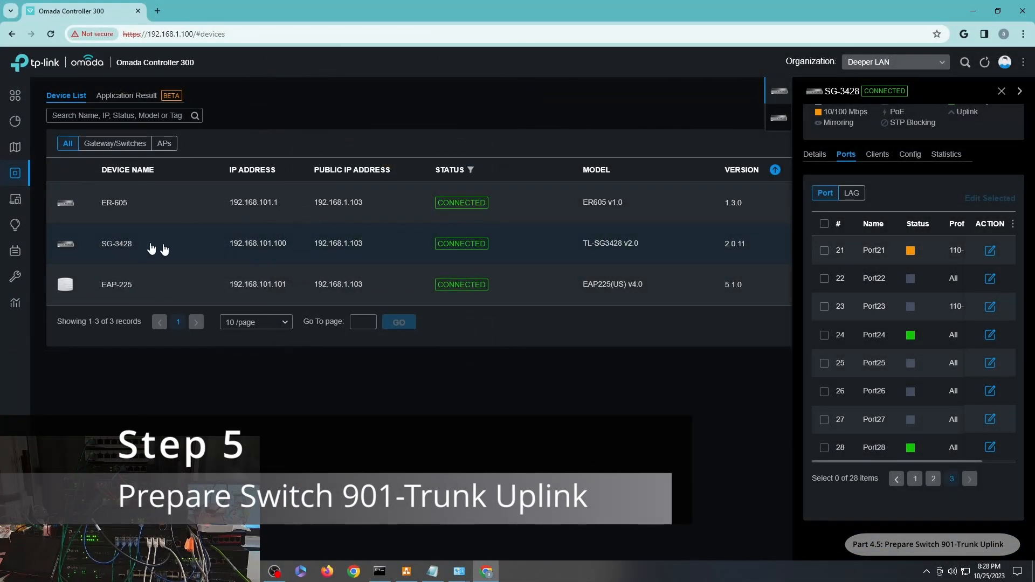
Step: Apply the 901-TRUNK profile to Port3 of the SG-3428 switch
left_click(117, 244)
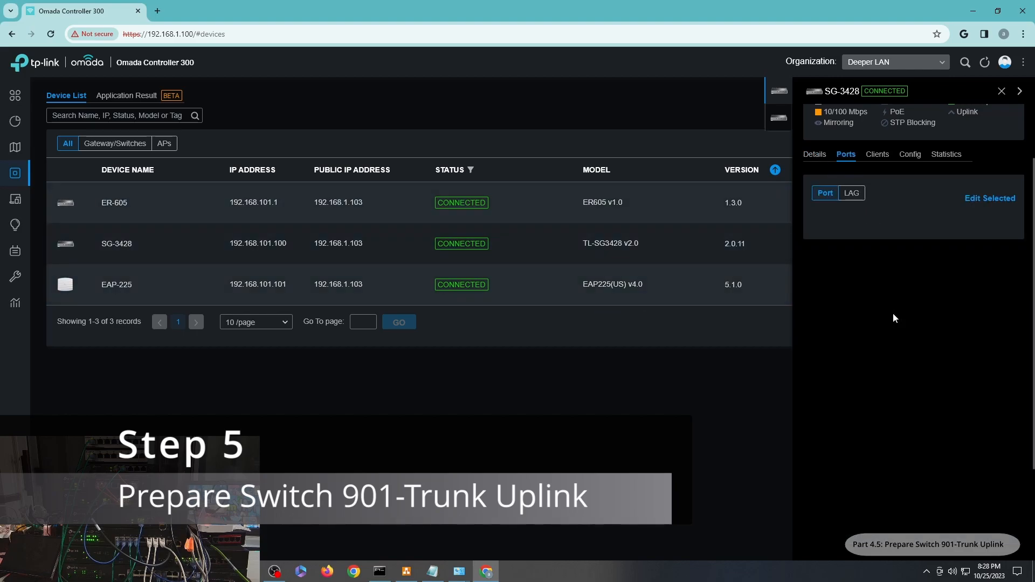
scroll(963, 314, "up", 1)
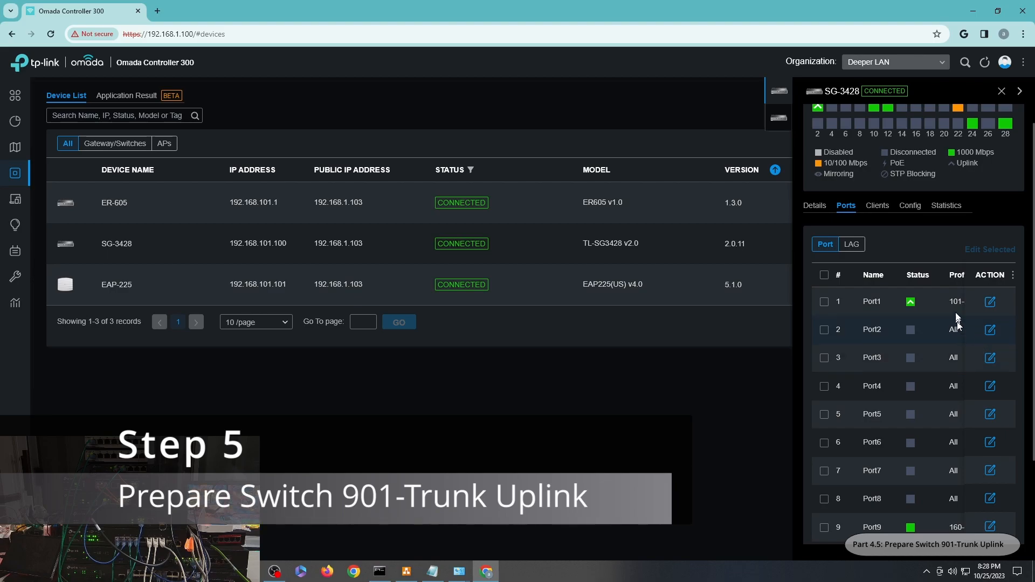
scroll(839, 133, "up", 1)
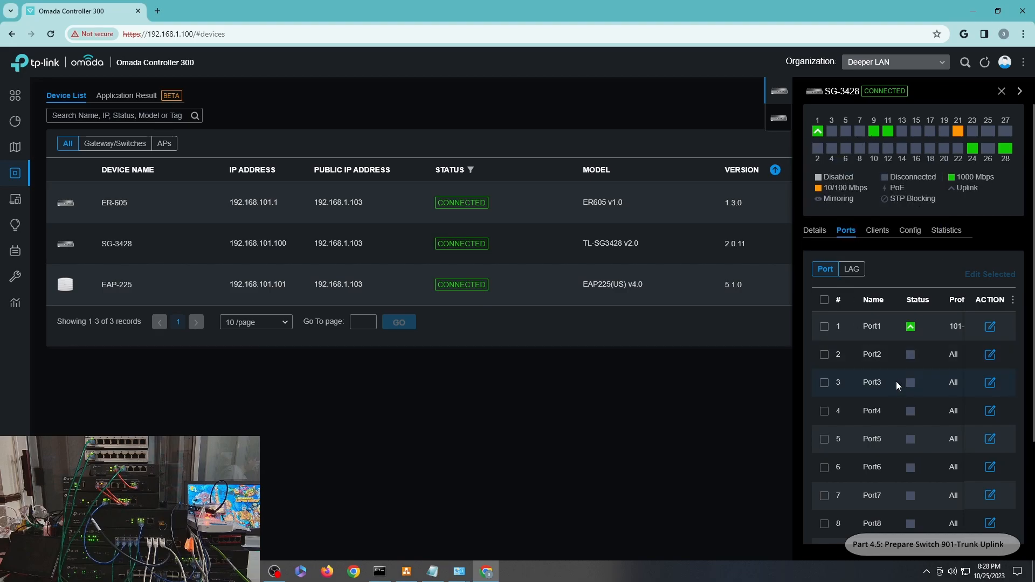
left_click(991, 382)
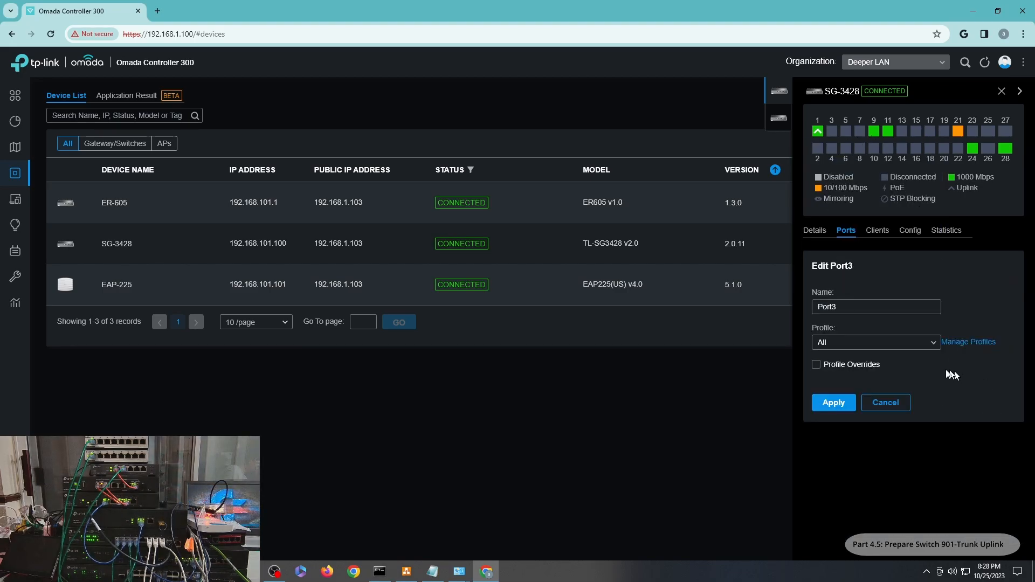
left_click(888, 344)
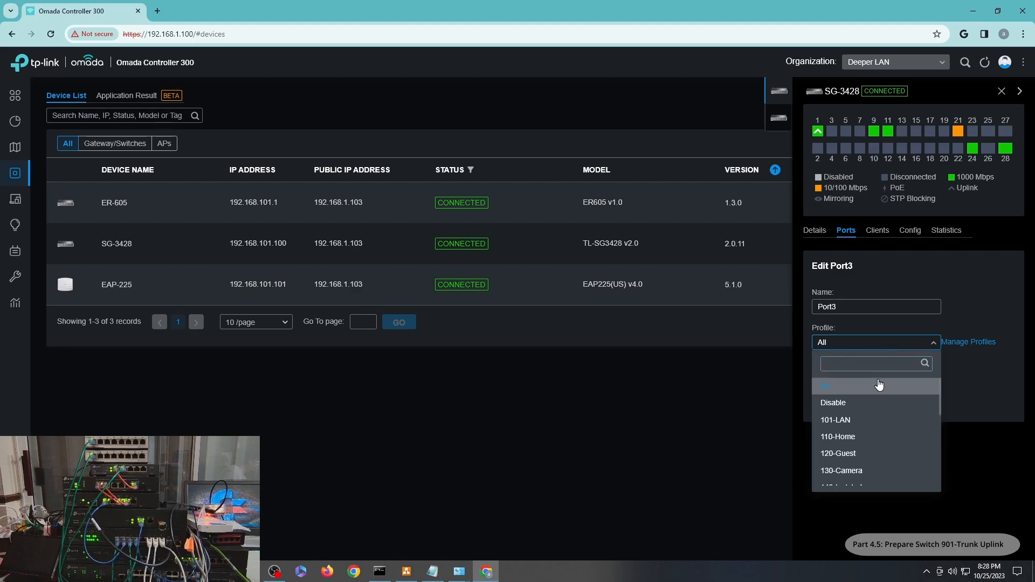
scroll(879, 394, "down", 2)
scroll(879, 402, "down", 3)
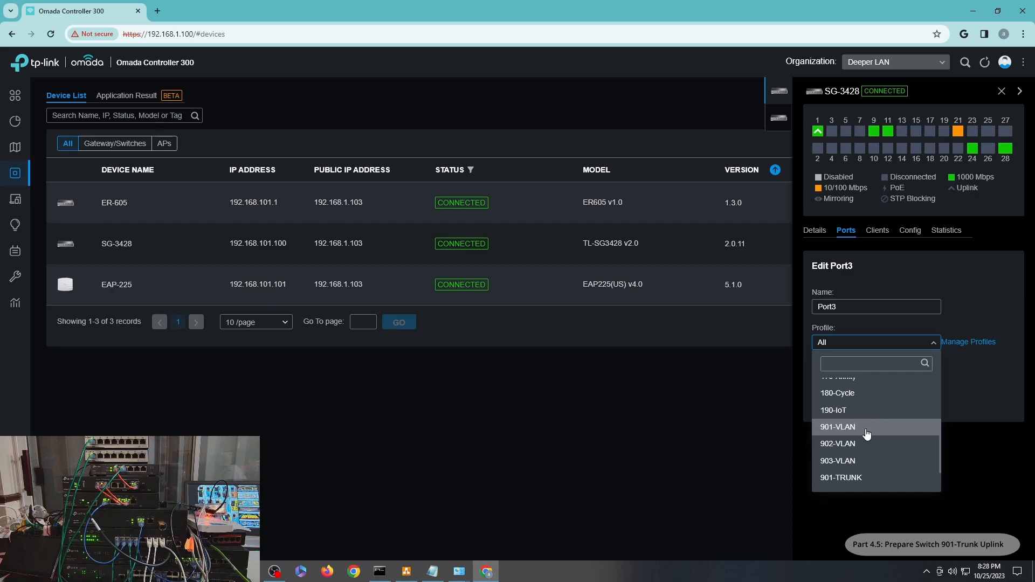
left_click(862, 477)
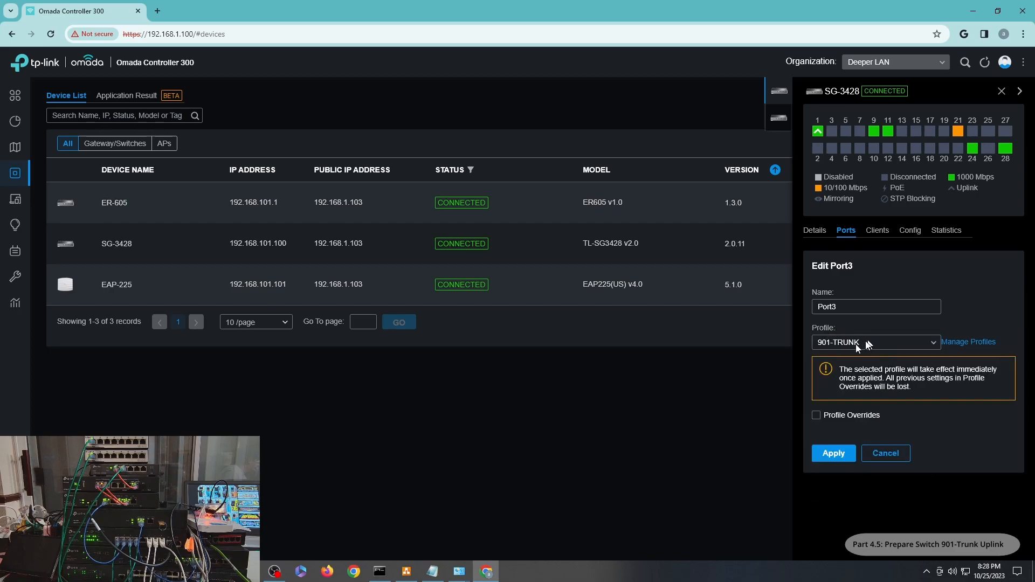
left_click(833, 453)
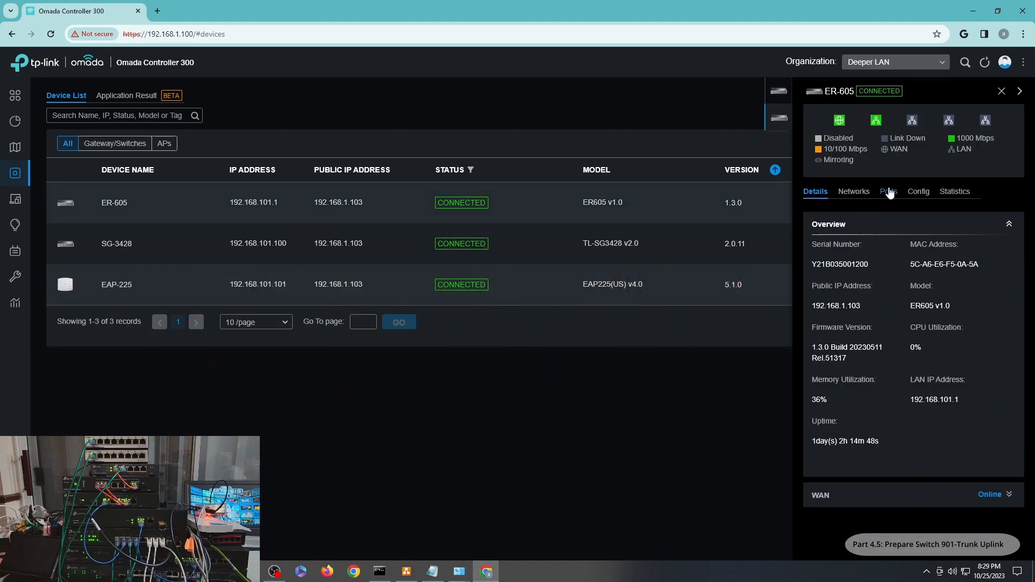
Step: Set the PVID of the ER-605 gateway's WAN/LAN2 port to 901 and apply it
left_click(889, 192)
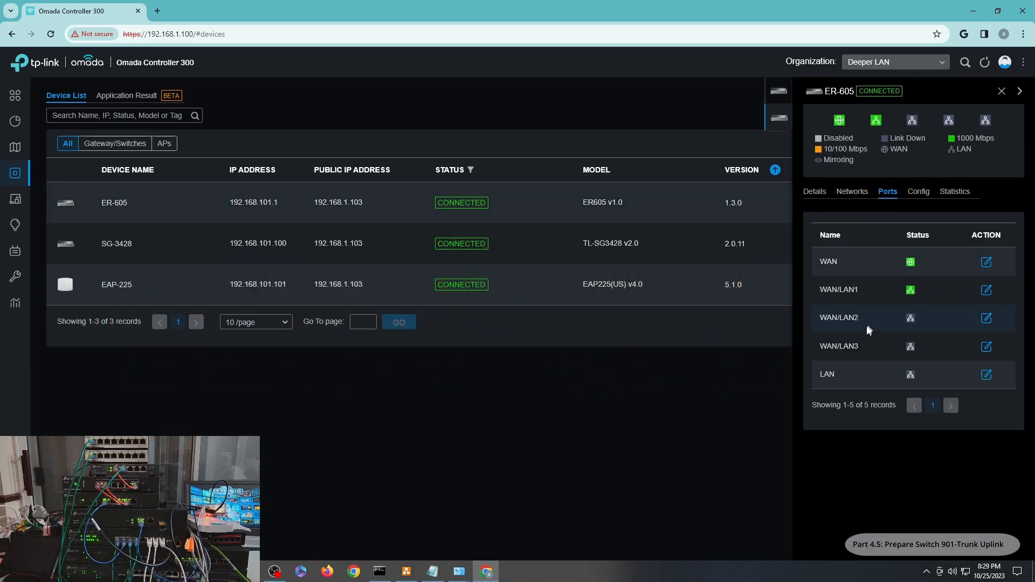
left_click(987, 318)
left_click(876, 369)
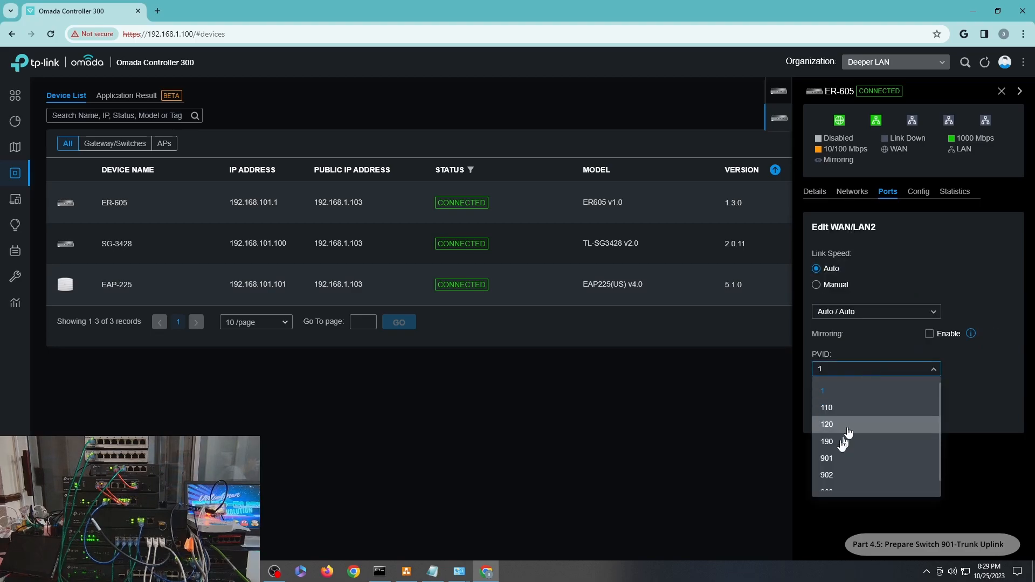
left_click(839, 458)
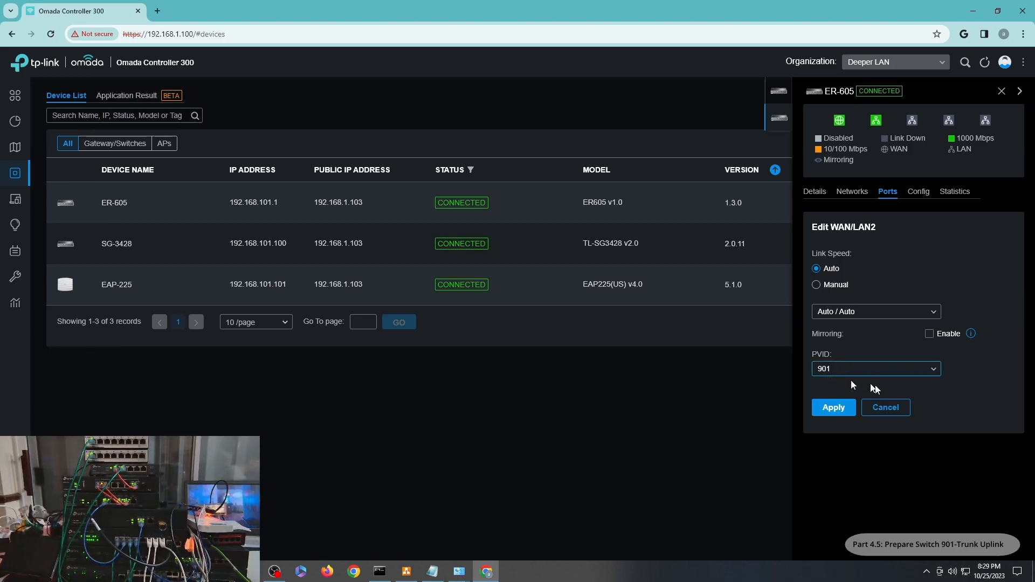
left_click(834, 408)
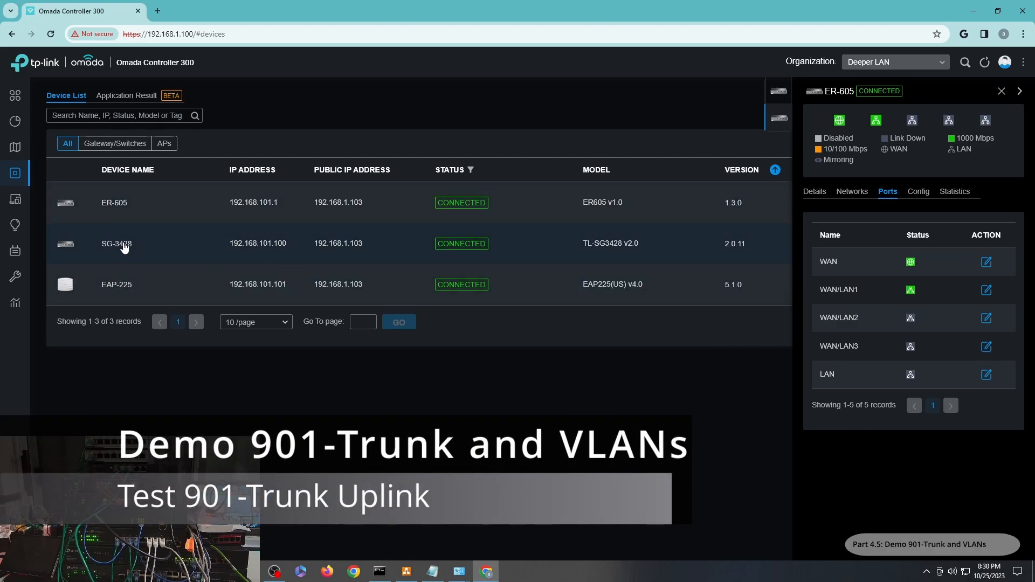
Step: Check the link status and profiles of Port3 and Port23 in the SG-3428 port list
left_click(124, 246)
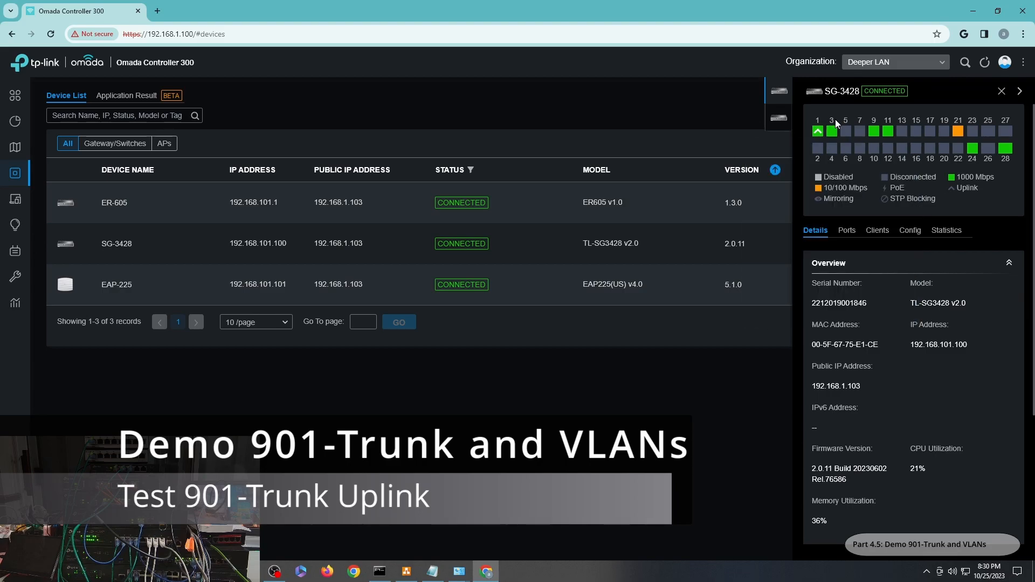
mouse_move(836, 133)
mouse_move(10, 246)
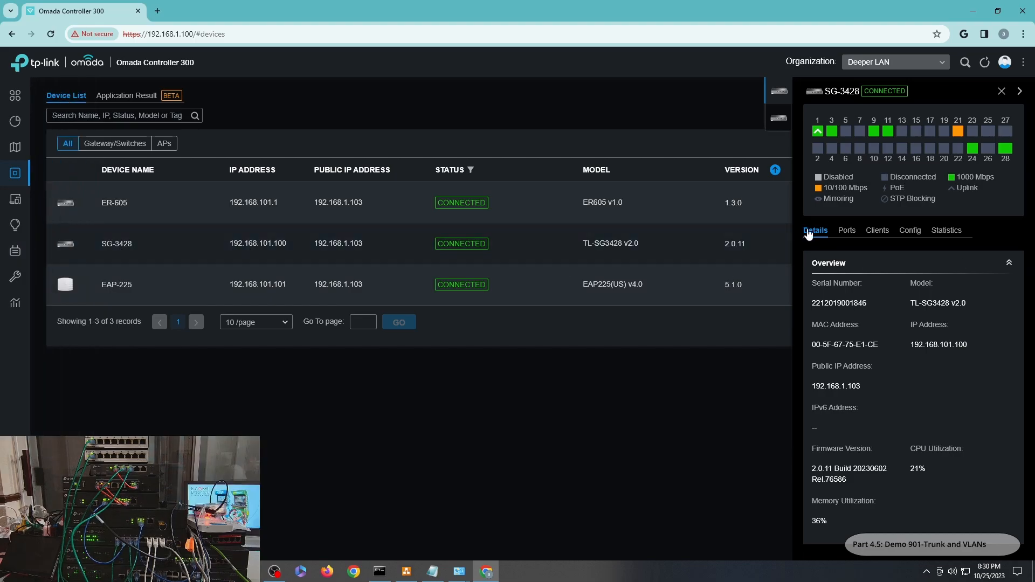
left_click(855, 233)
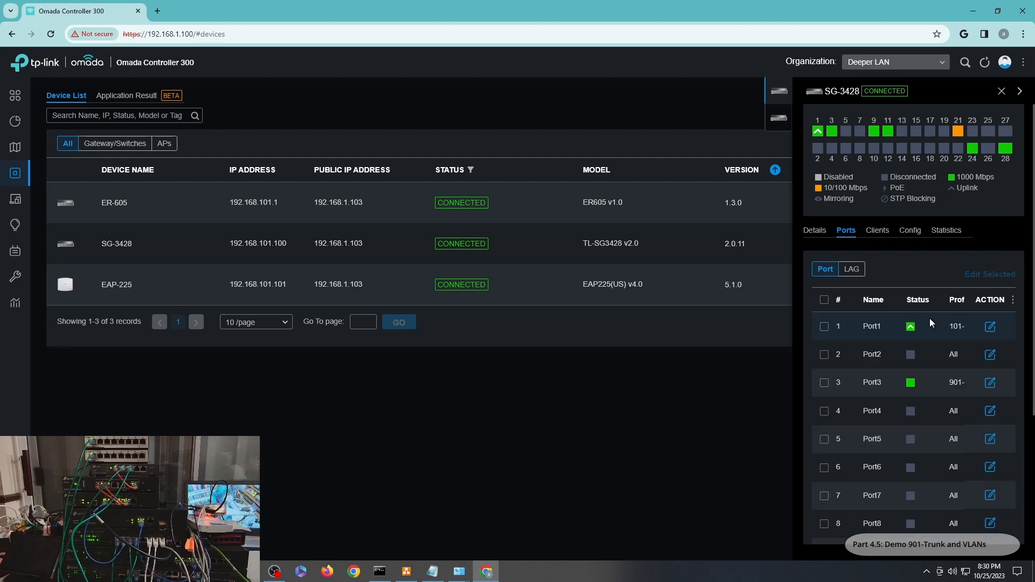
scroll(917, 377, "down", 3)
left_click(951, 479)
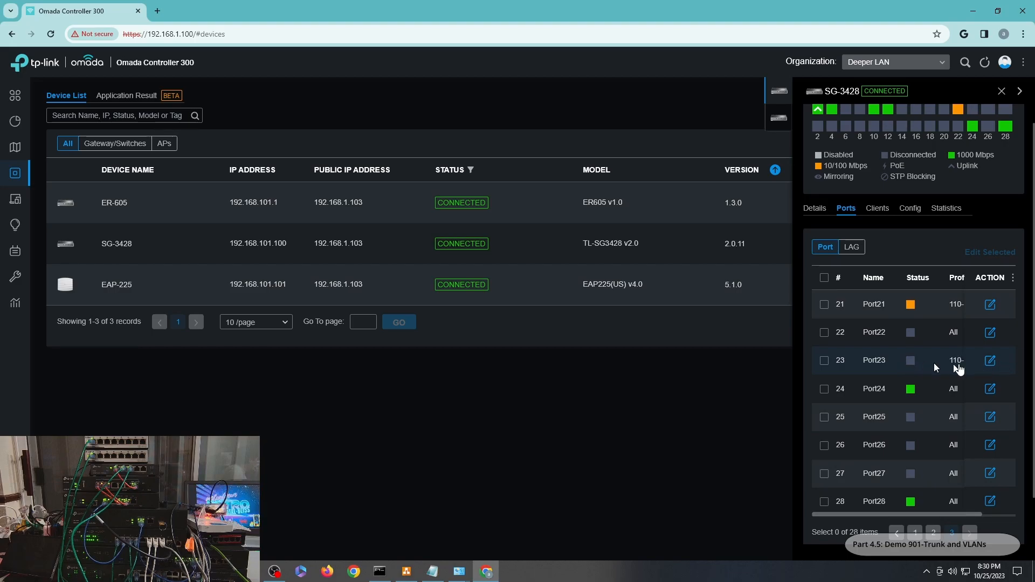
Step: Bring up the running ping in Command Prompt, check the Ethernet adapter's IPv4 address, and close its status dialogs
left_click(379, 571)
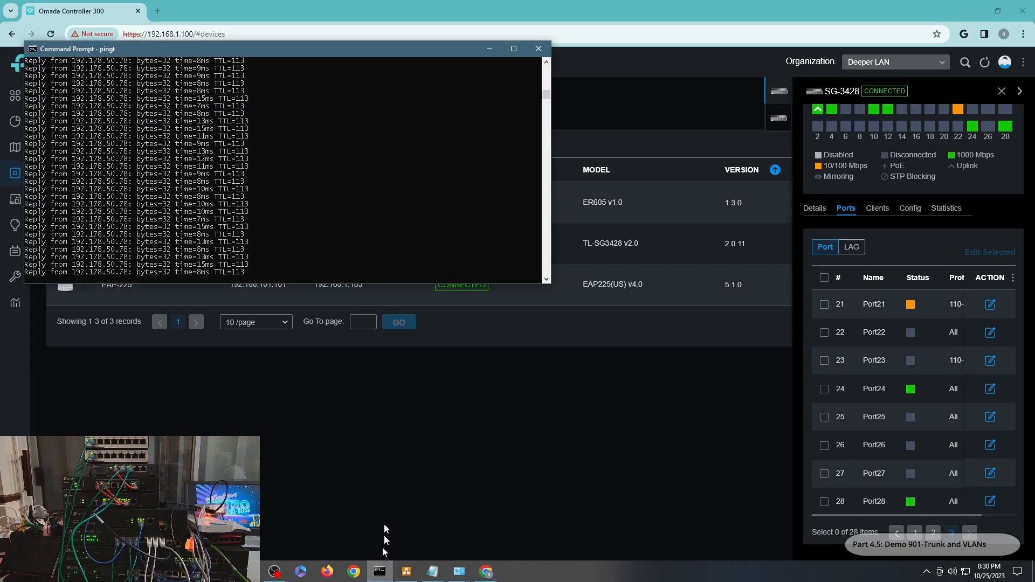
mouse_move(462, 574)
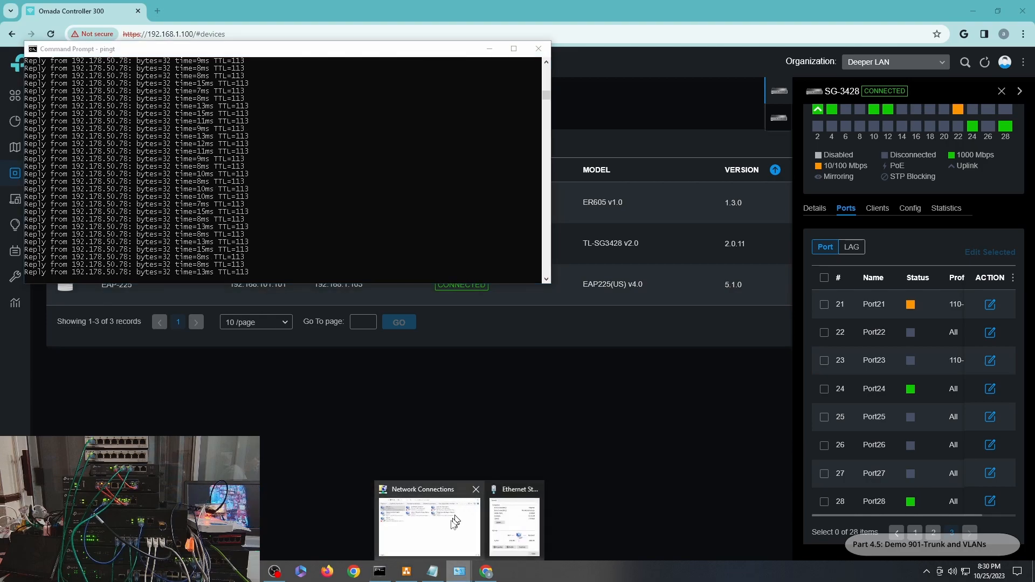
left_click(515, 526)
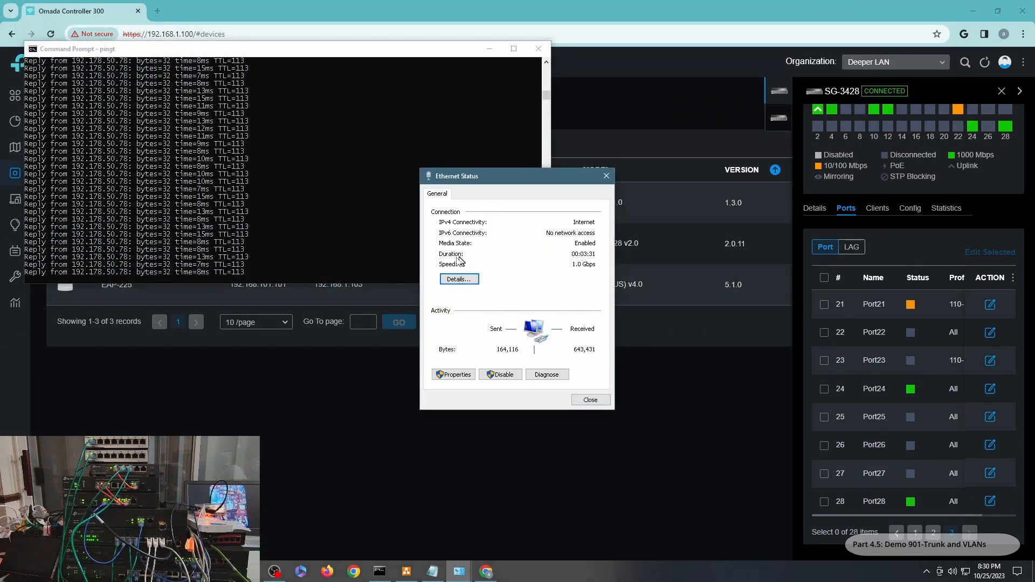
left_click(457, 279)
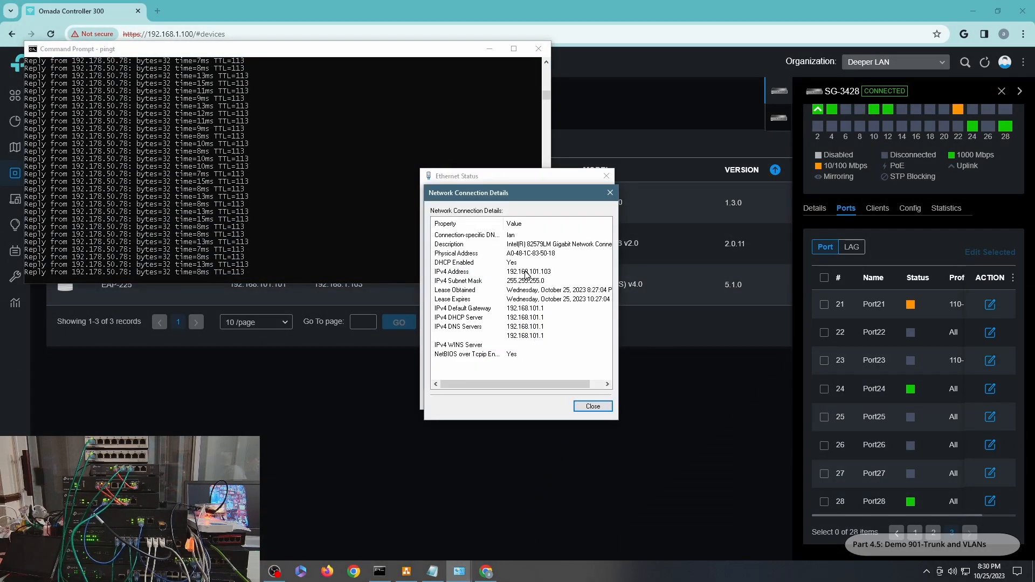
left_click(593, 406)
left_click(587, 395)
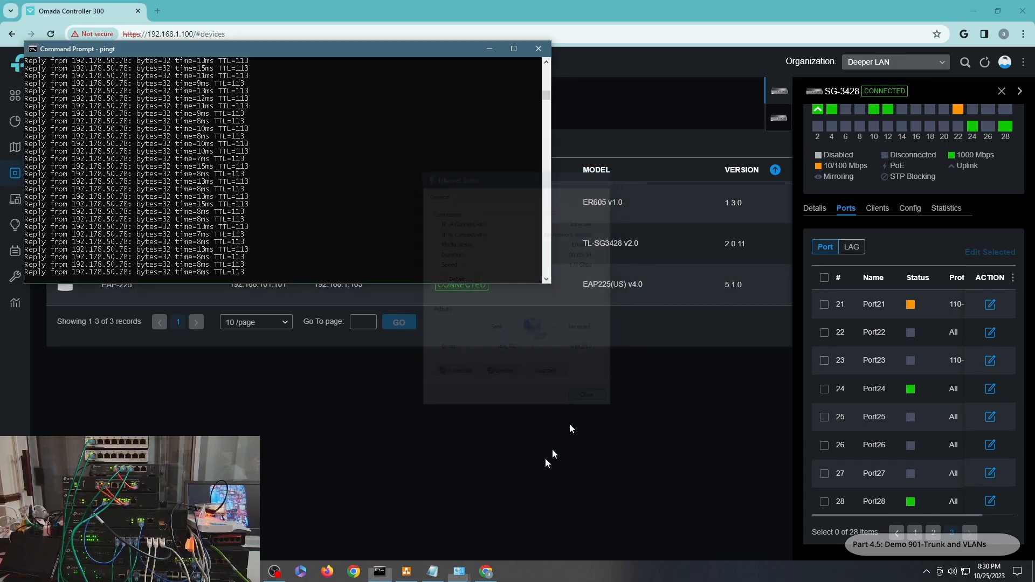
Step: Reopen the Ethernet adapter's status from Network Connections, recheck its IPv4 details over the 901 trunk, and close the dialogs
left_click(460, 572)
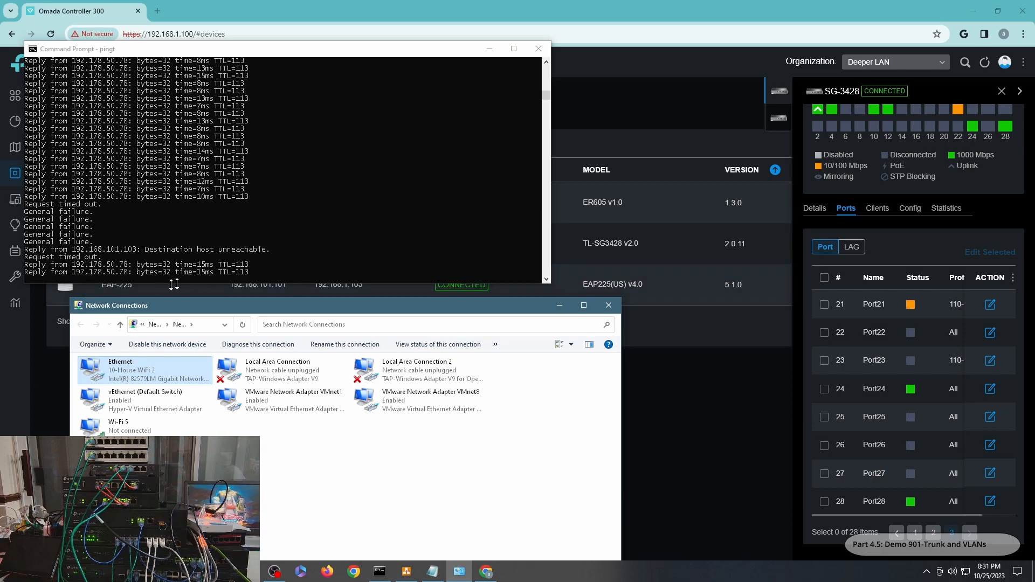
double_click(166, 382)
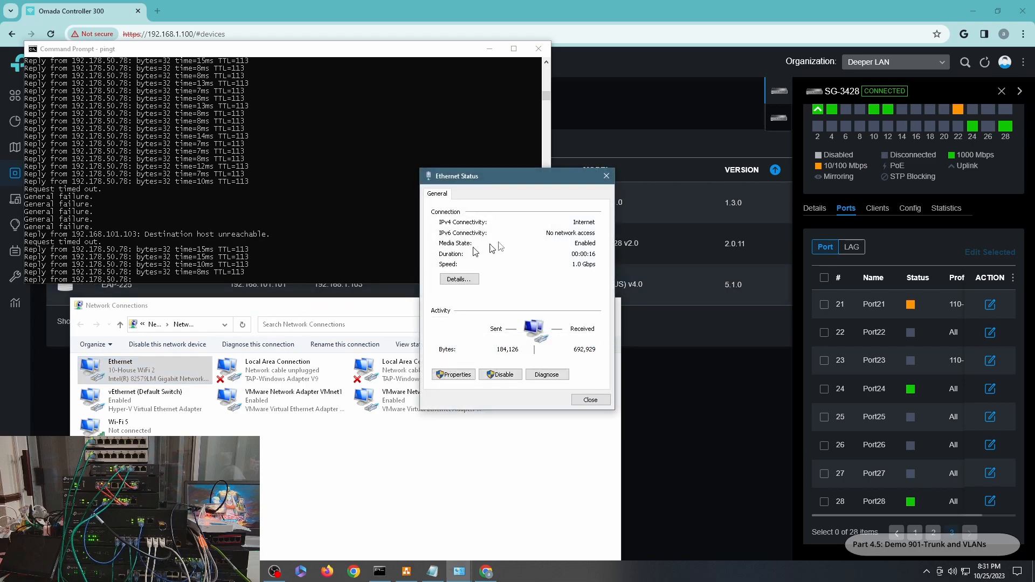
left_click(477, 281)
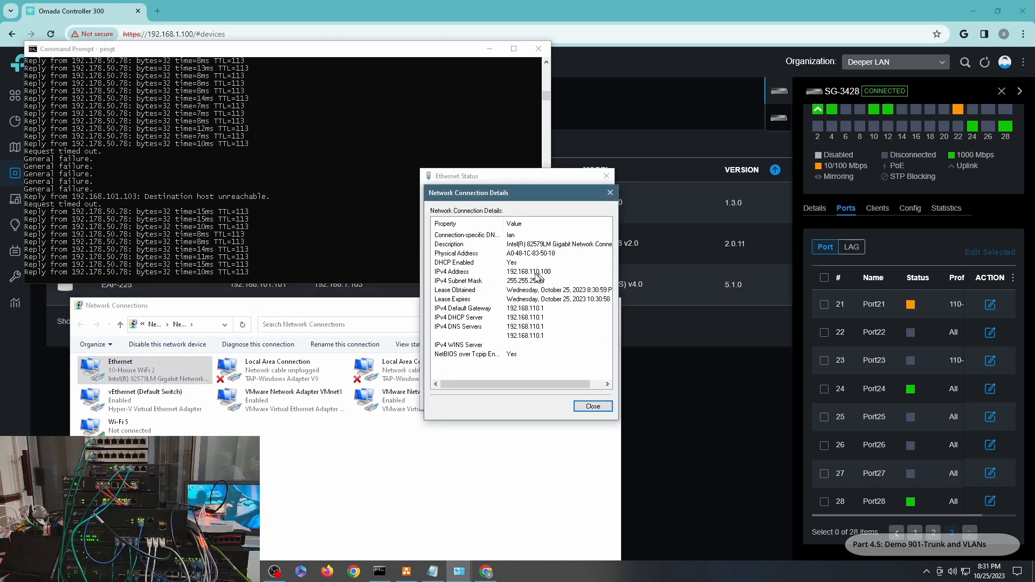
left_click(592, 406)
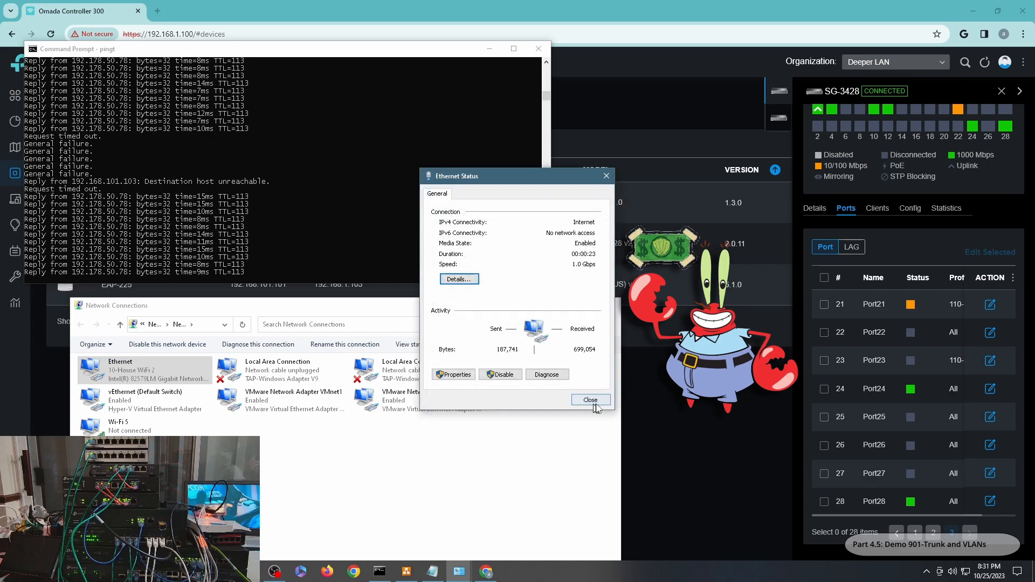
left_click(590, 403)
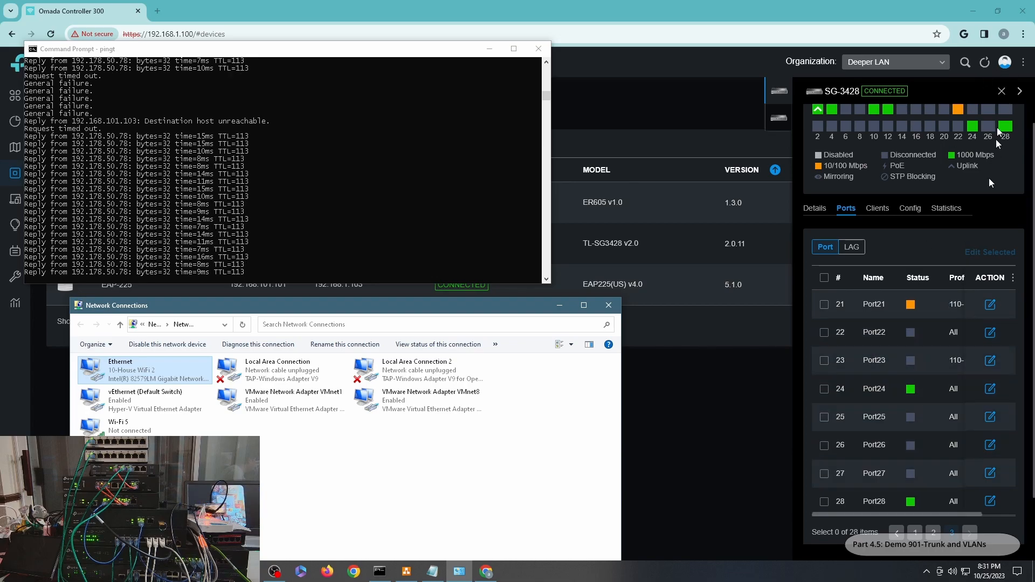
Step: Refresh the controller's device data and check the link status of Port23 on the SG-3428
left_click(984, 65)
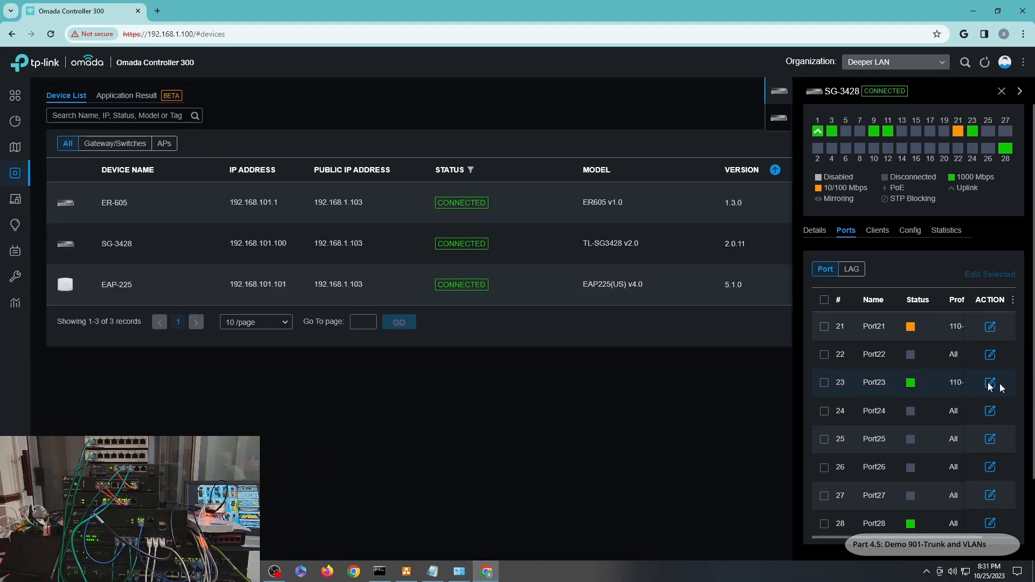
mouse_move(976, 139)
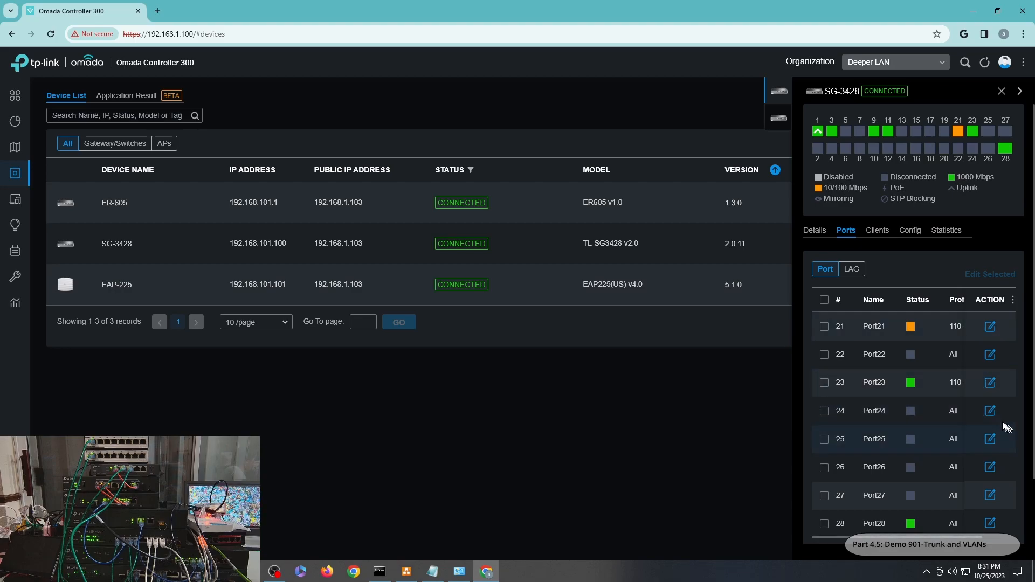
Step: Shrink the controller's browser window so the running ping stays visible, and open Port23 of the SG-3428 for editing
left_click(997, 12)
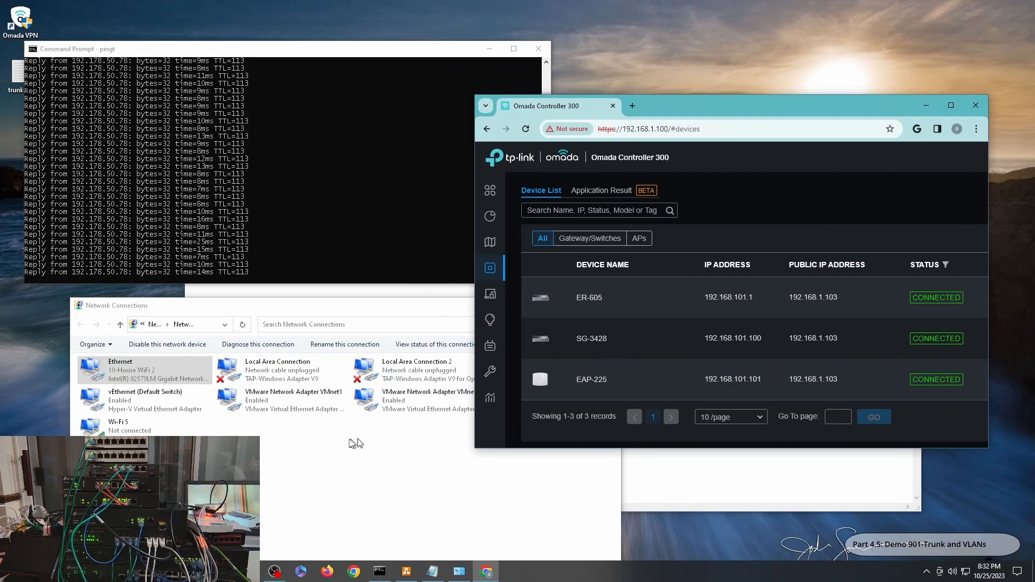
left_click(929, 326)
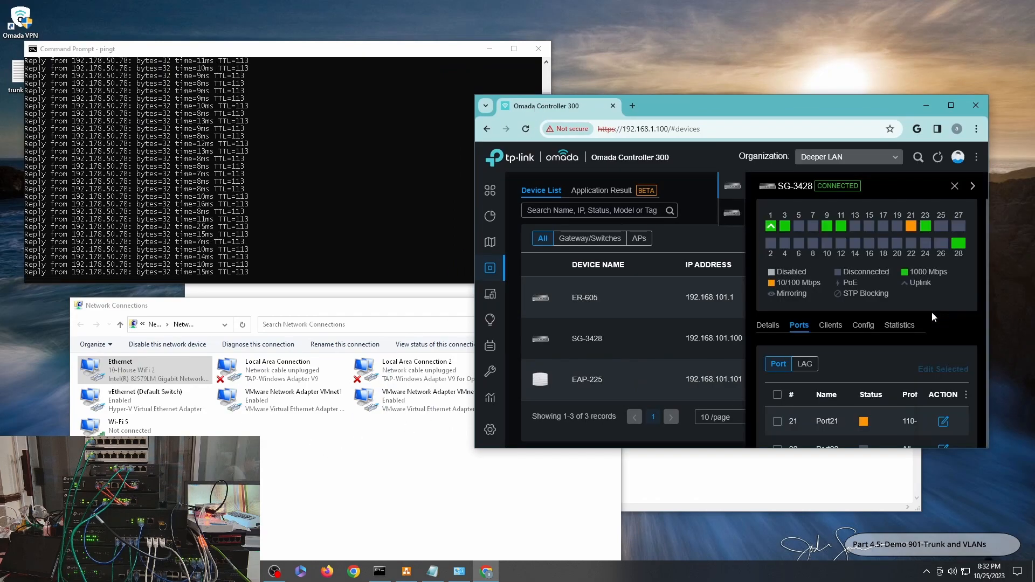
scroll(930, 346, "down", 3)
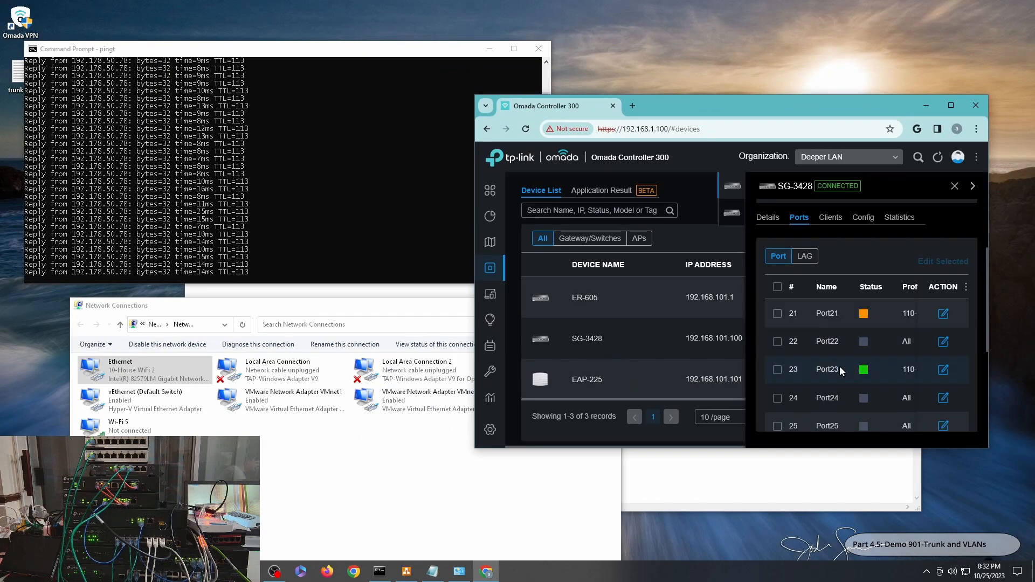
left_click(943, 370)
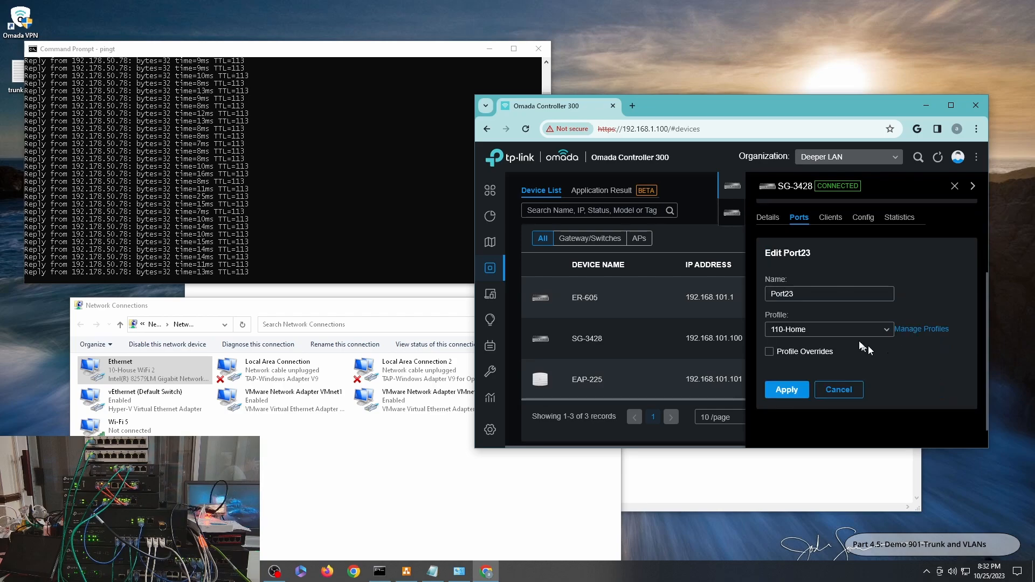
Step: Set the profile of Port23 on the SG-3428 switch to 120-Guest
left_click(820, 331)
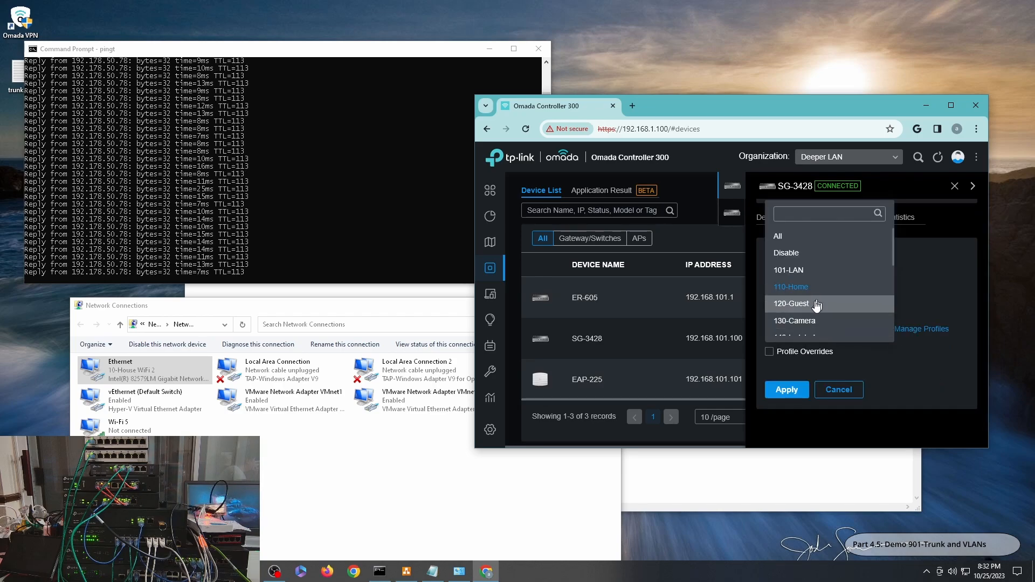
left_click(797, 303)
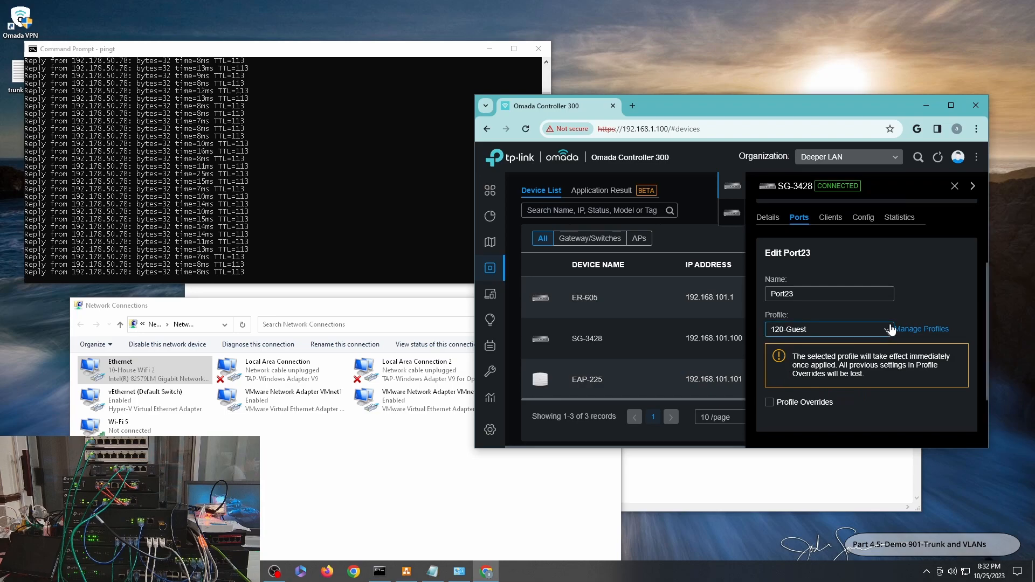
scroll(890, 330, "down", 1)
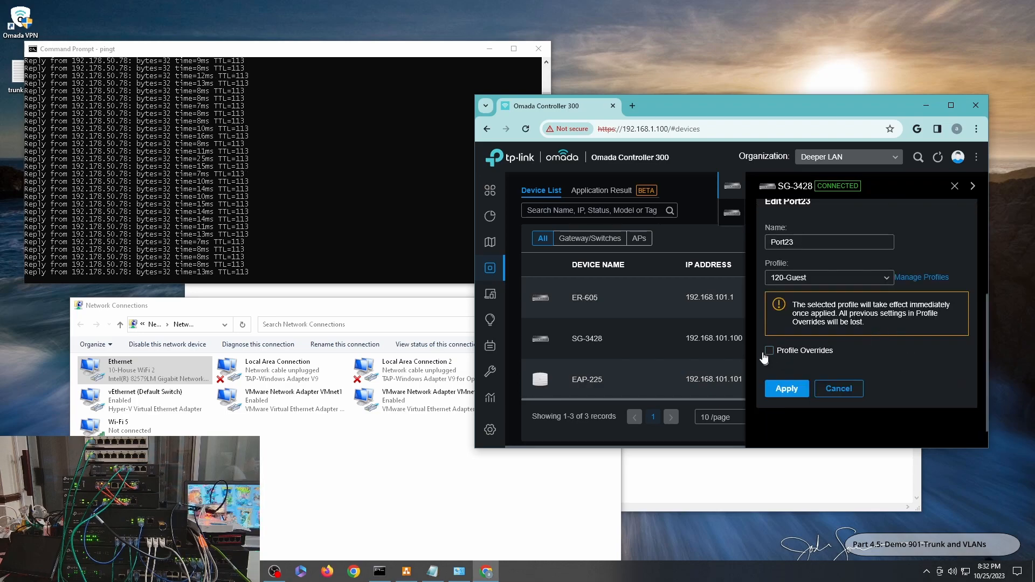
Step: Disable and re-enable the Ethernet adapter in Network Connections so it requests an address from the guest VLAN
mouse_move(460, 571)
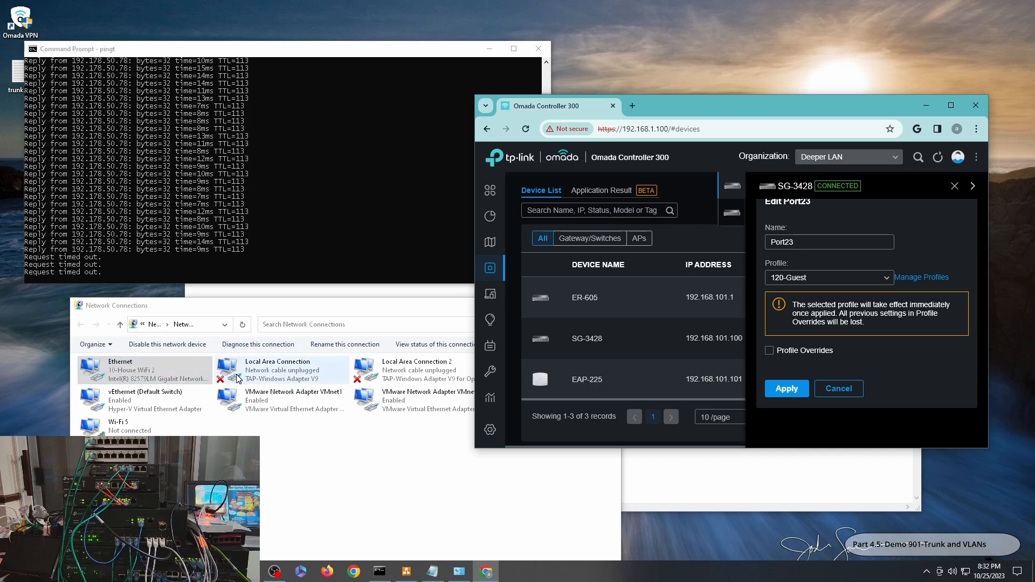
right_click(143, 374)
left_click(170, 381)
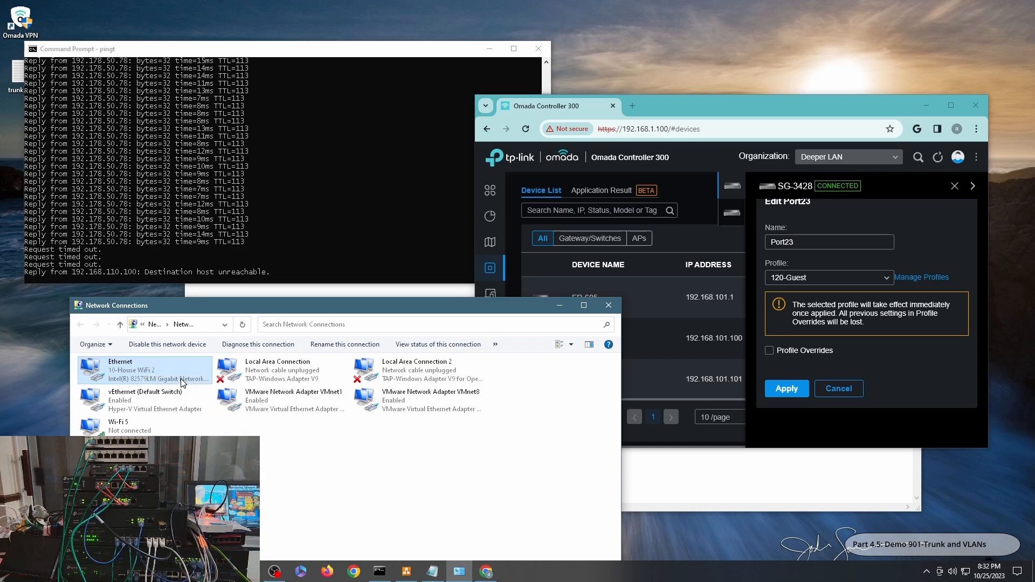
right_click(128, 368)
left_click(148, 373)
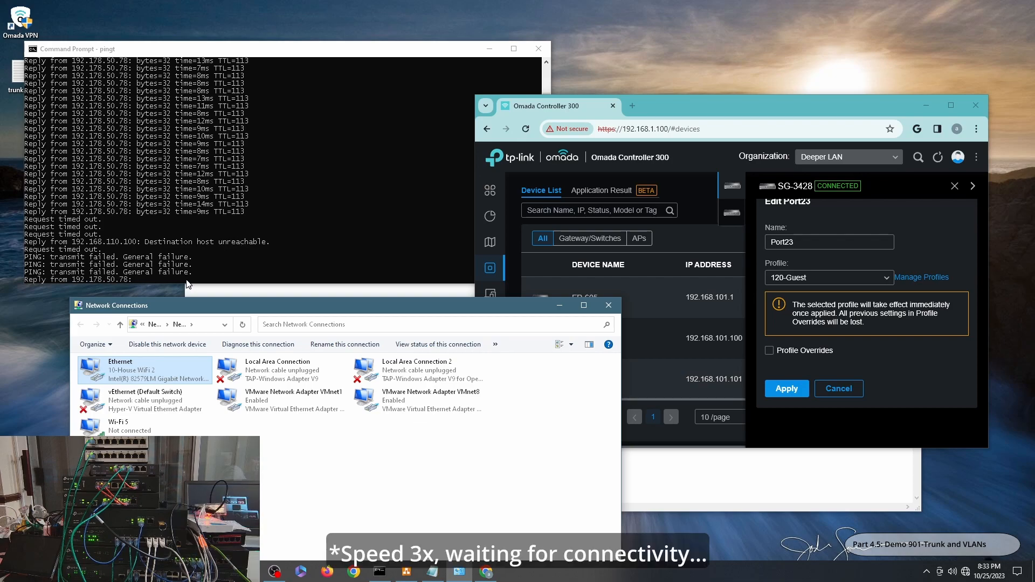
Step: Check the Ethernet adapter's IPv4 address and gateway in its connection details for the guest VLAN, and close the dialogs
double_click(165, 368)
left_click(459, 279)
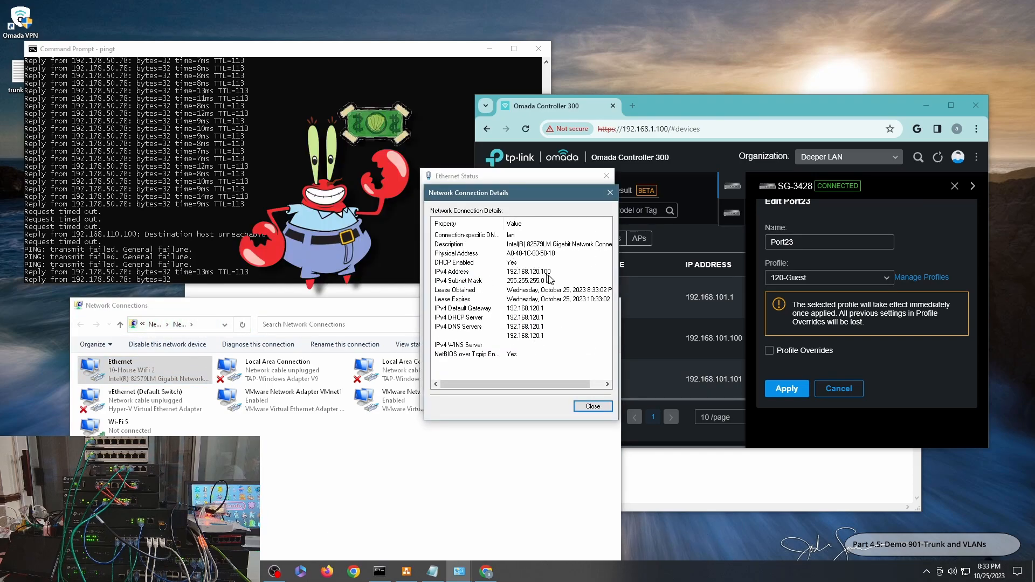
left_click(583, 403)
left_click(591, 404)
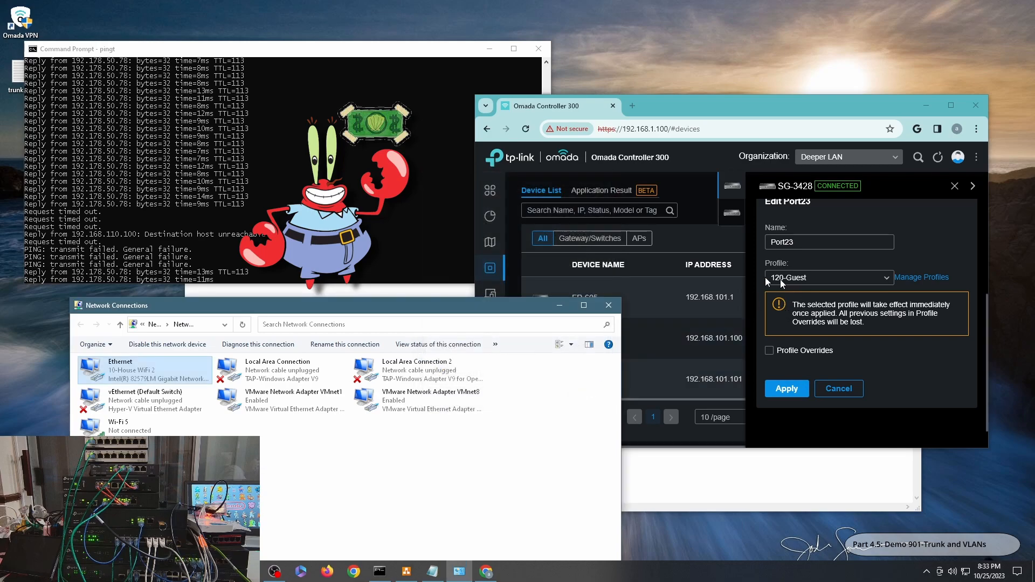
Step: Change the Port23 profile to 190-IoT and apply it to the switch
left_click(811, 274)
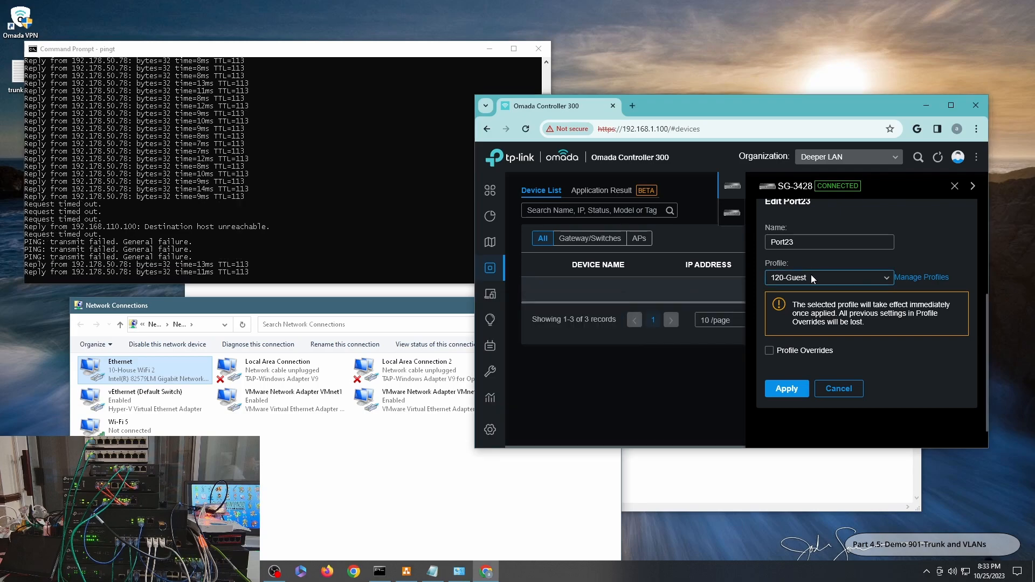
scroll(825, 351, "down", 3)
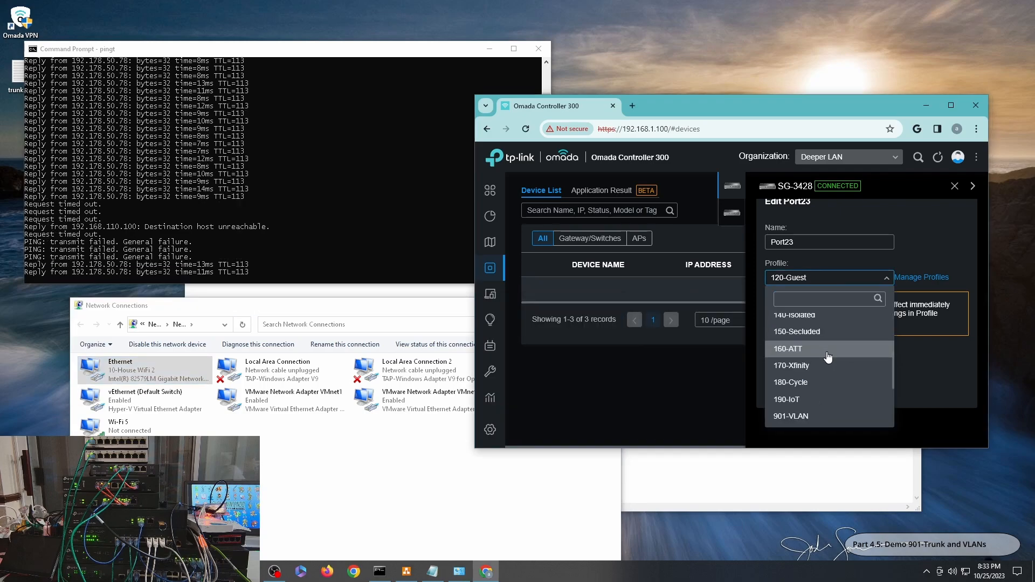
left_click(808, 399)
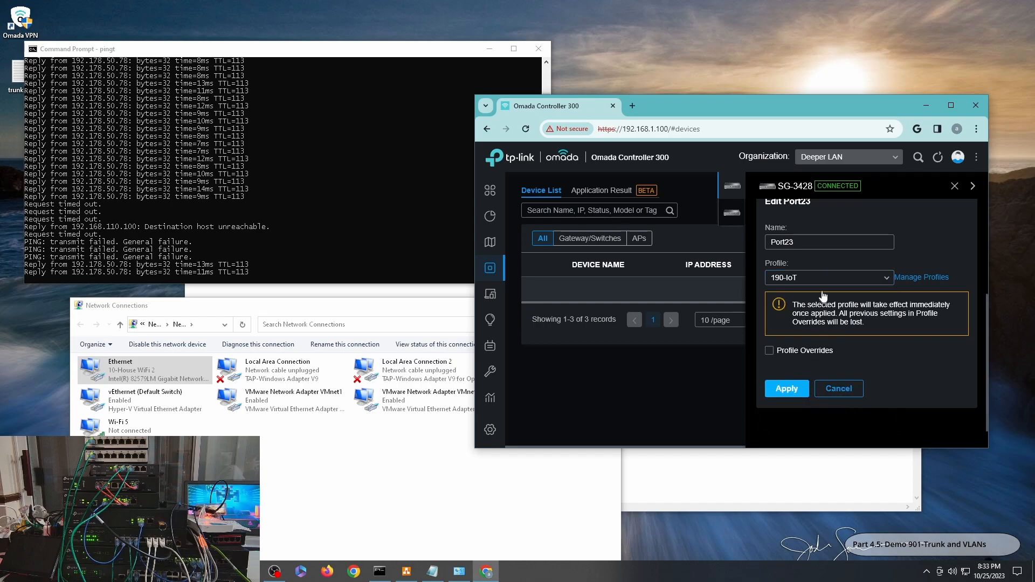
left_click(786, 390)
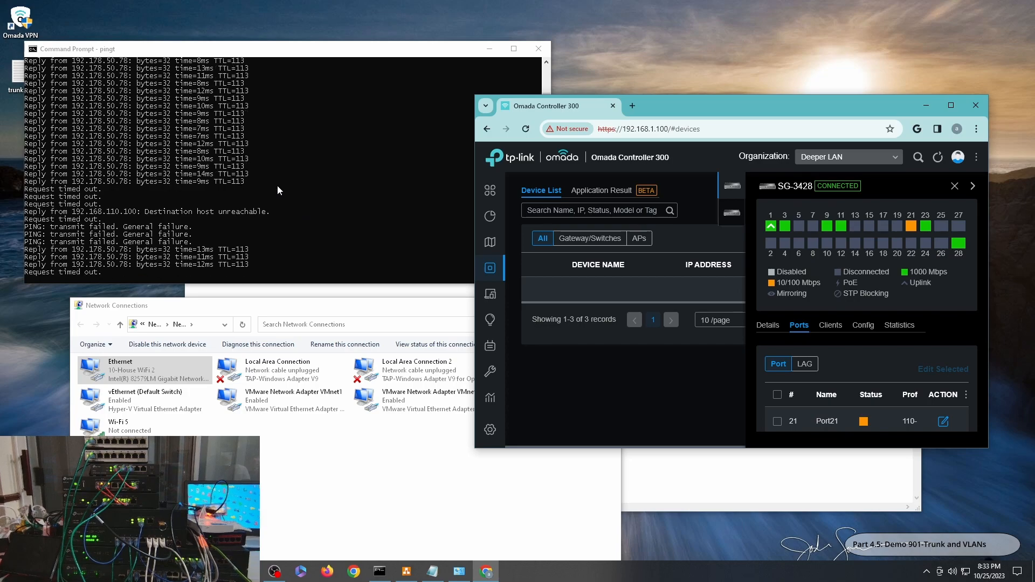
Step: Disable the Ethernet adapter and enable it again to renew its address on the IoT VLAN
right_click(128, 371)
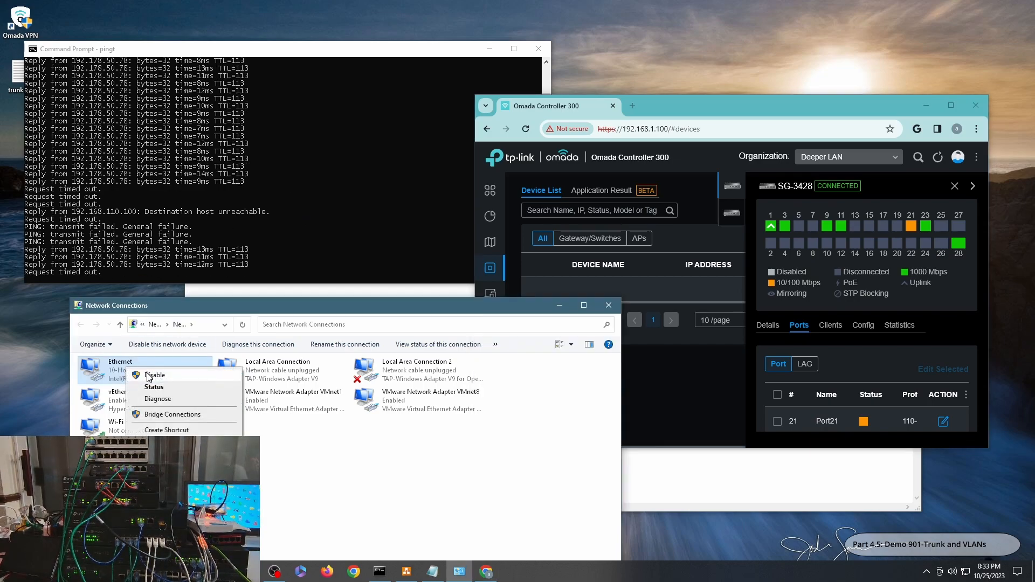
left_click(138, 377)
right_click(139, 379)
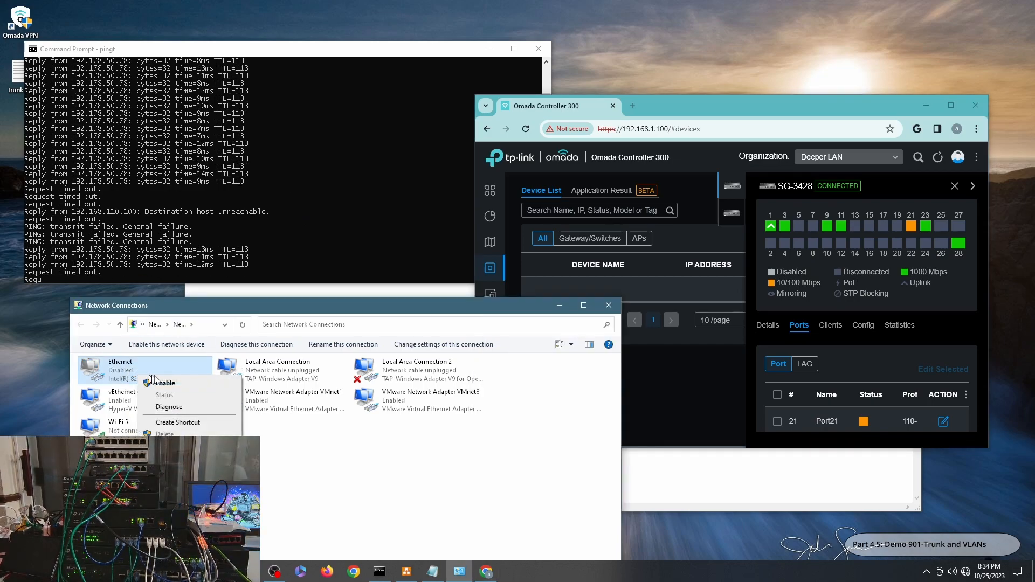
left_click(158, 386)
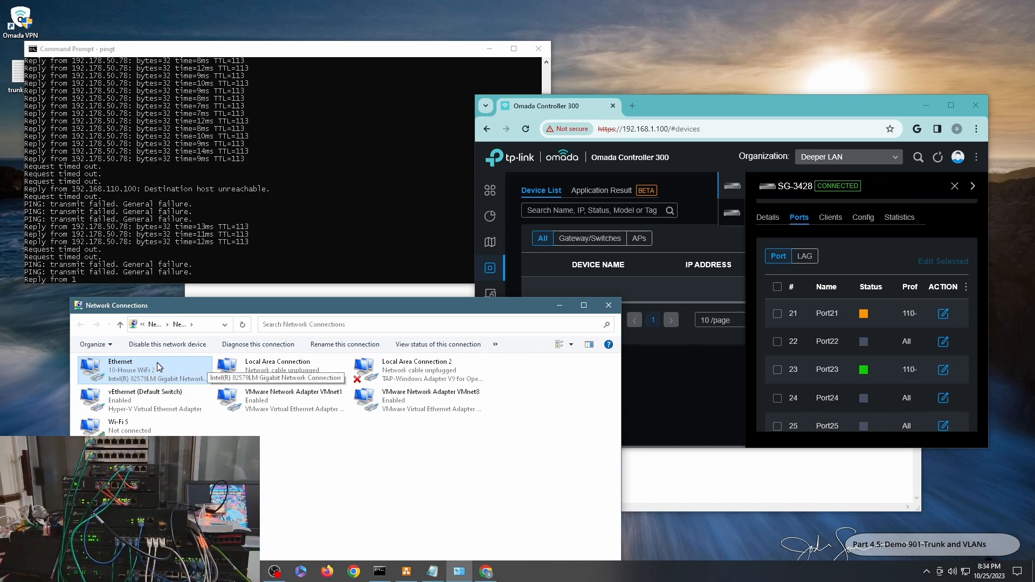
Step: Inspect the Ethernet connection details for the IoT VLAN address, and close the status dialogs
double_click(157, 361)
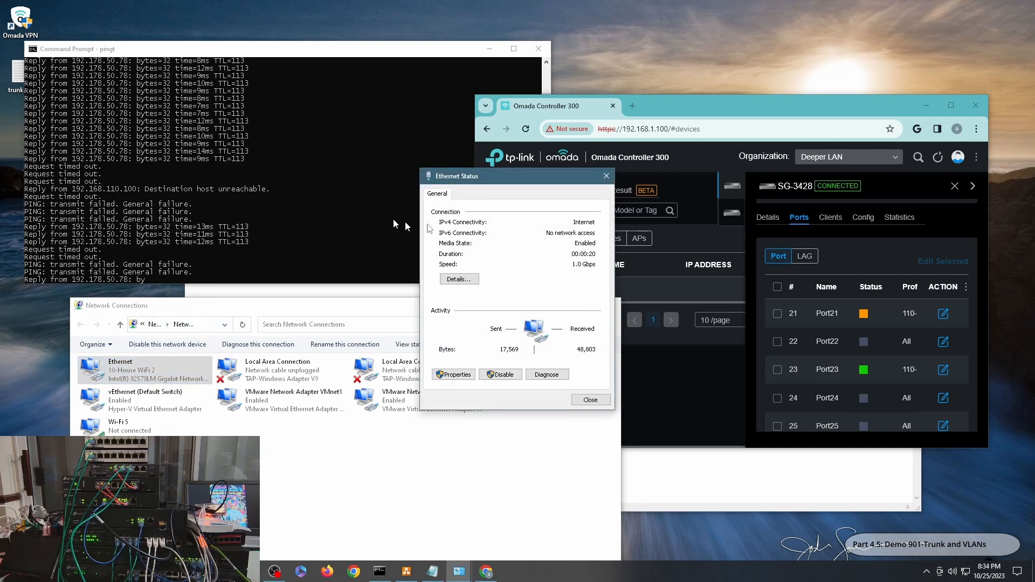
left_click(472, 283)
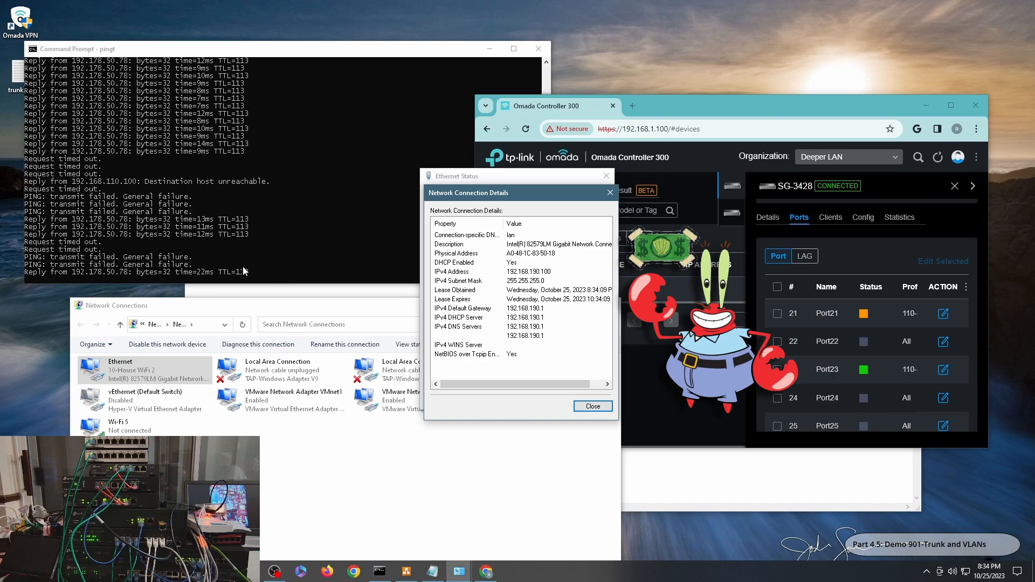
left_click(591, 406)
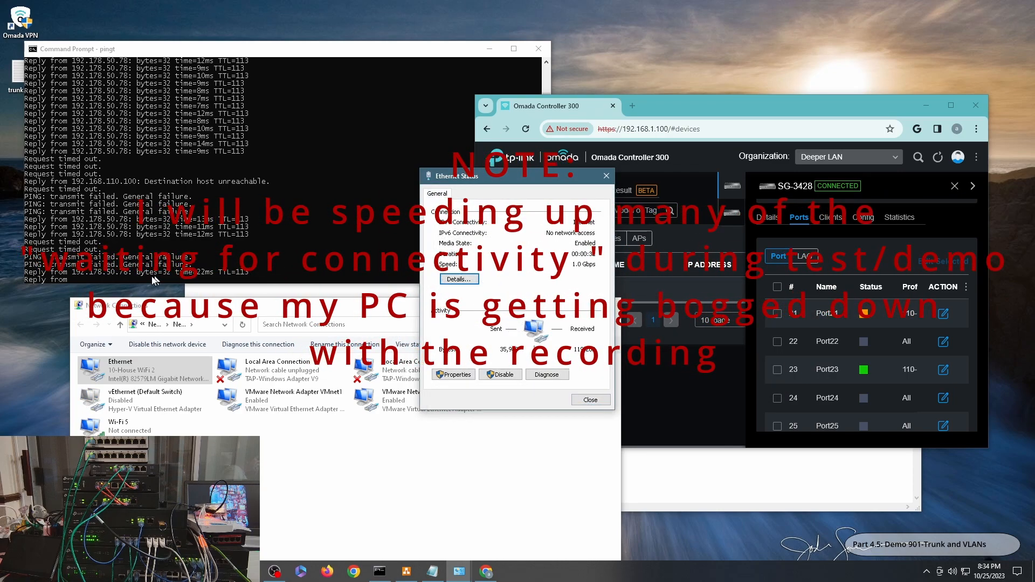
left_click(588, 401)
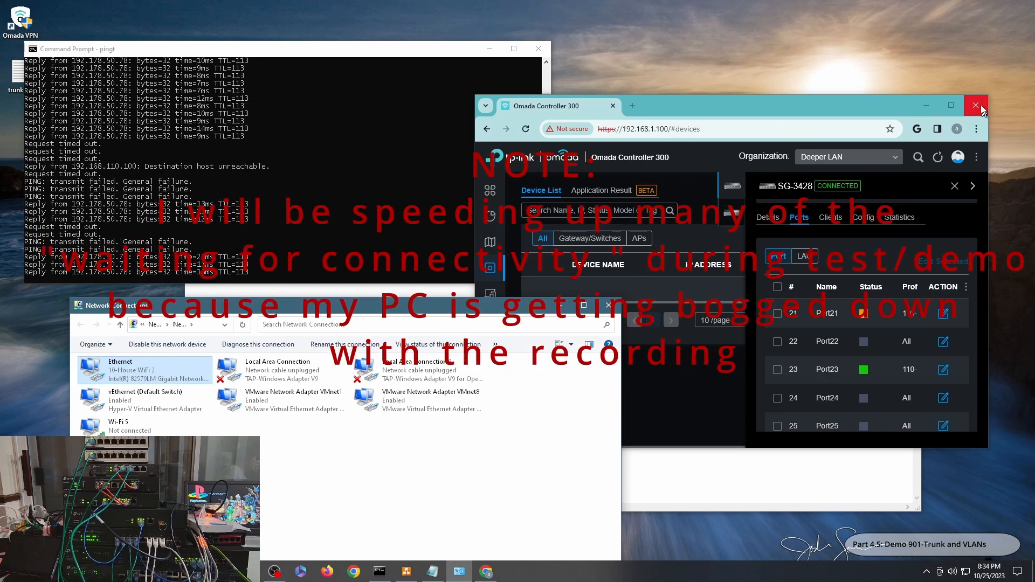
Step: Maximize the controller window and set the Port23 profile to 130-Camera
double_click(813, 102)
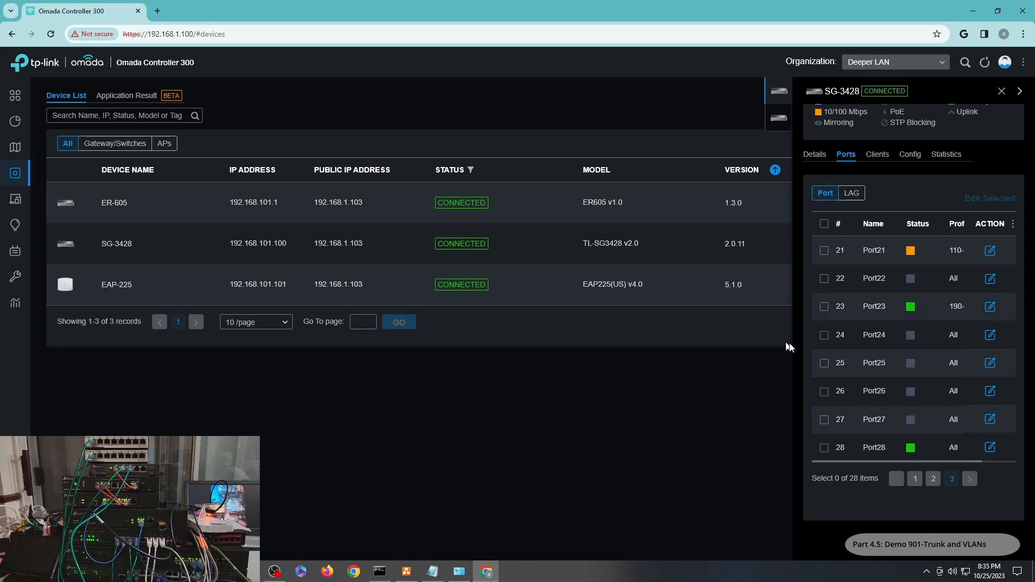
left_click(991, 308)
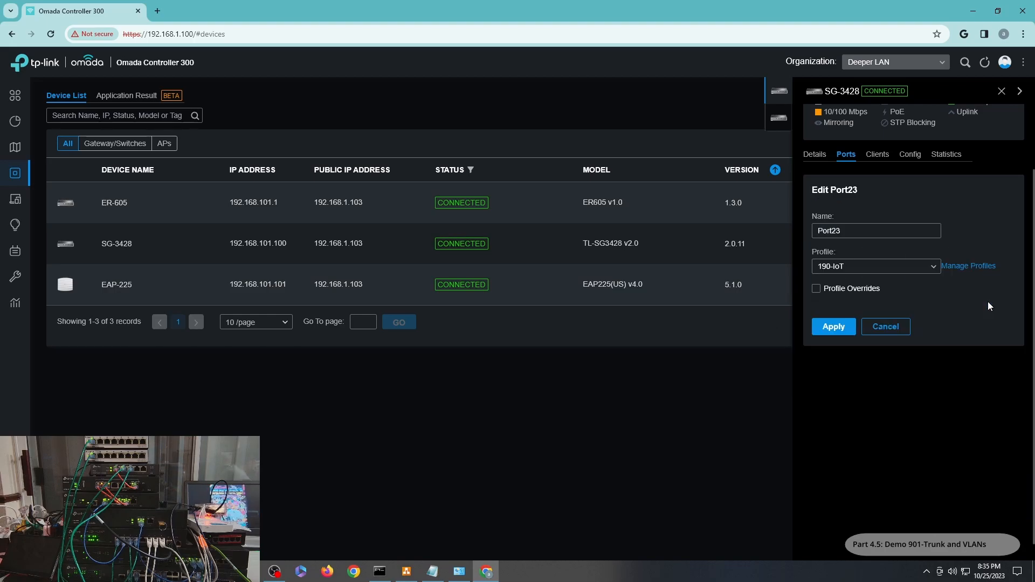
scroll(985, 301, "up", 2)
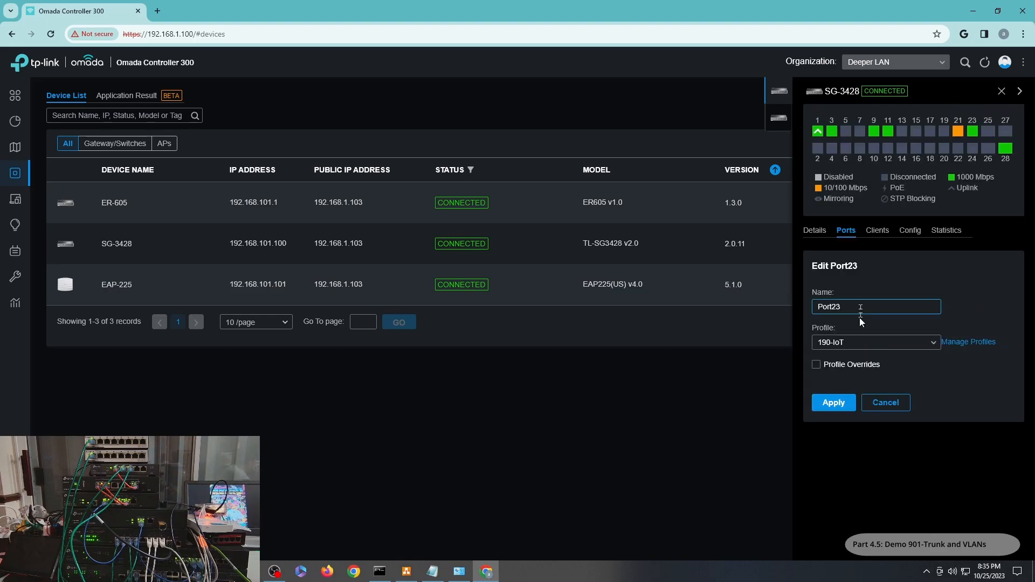
left_click(849, 343)
scroll(860, 391, "down", 2)
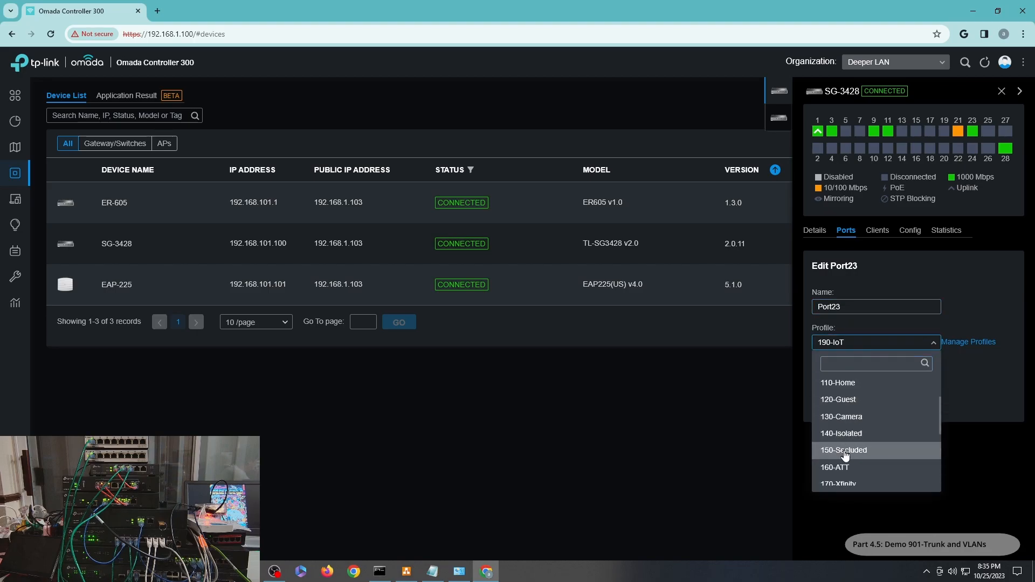
left_click(845, 419)
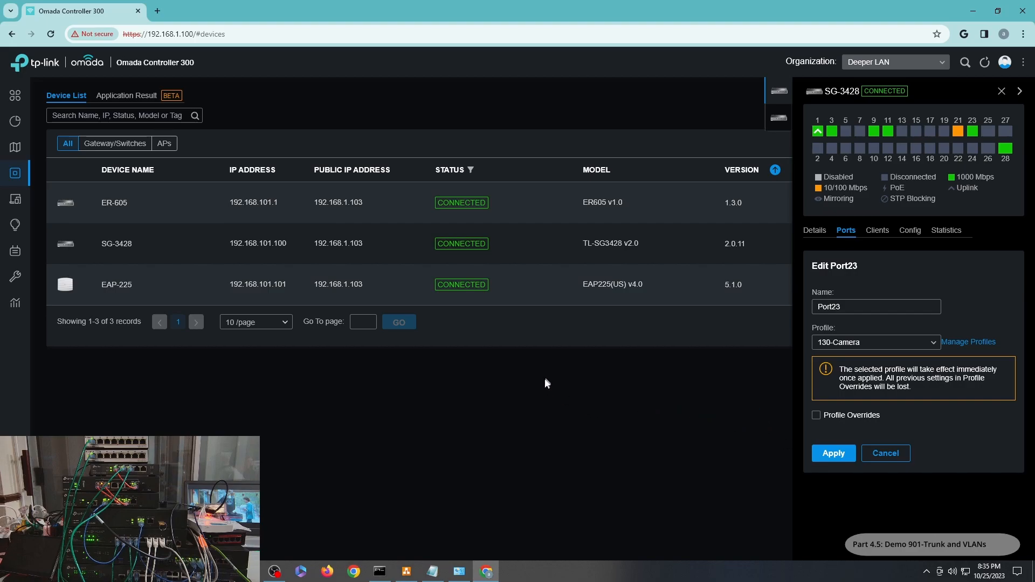
Step: Check the running ping in Command Prompt, and return to the controller to close the Port23 editor and refresh the port list
left_click(381, 567)
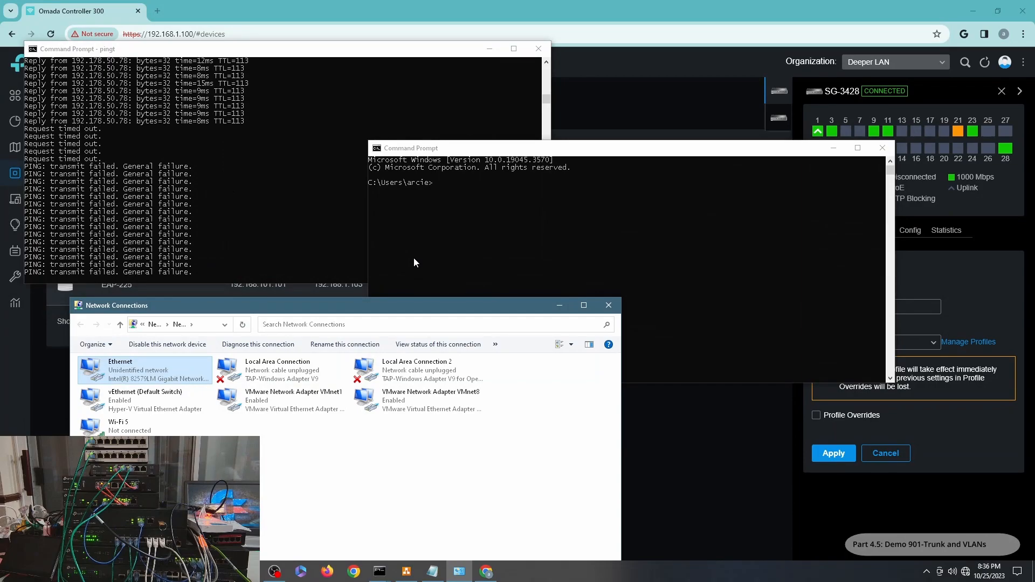
left_click(755, 8)
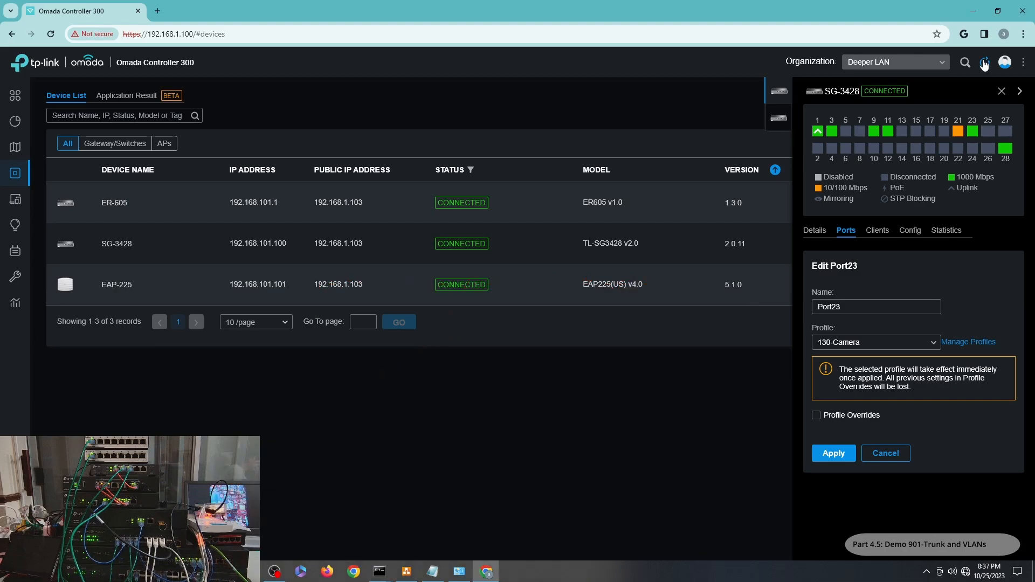
left_click(880, 455)
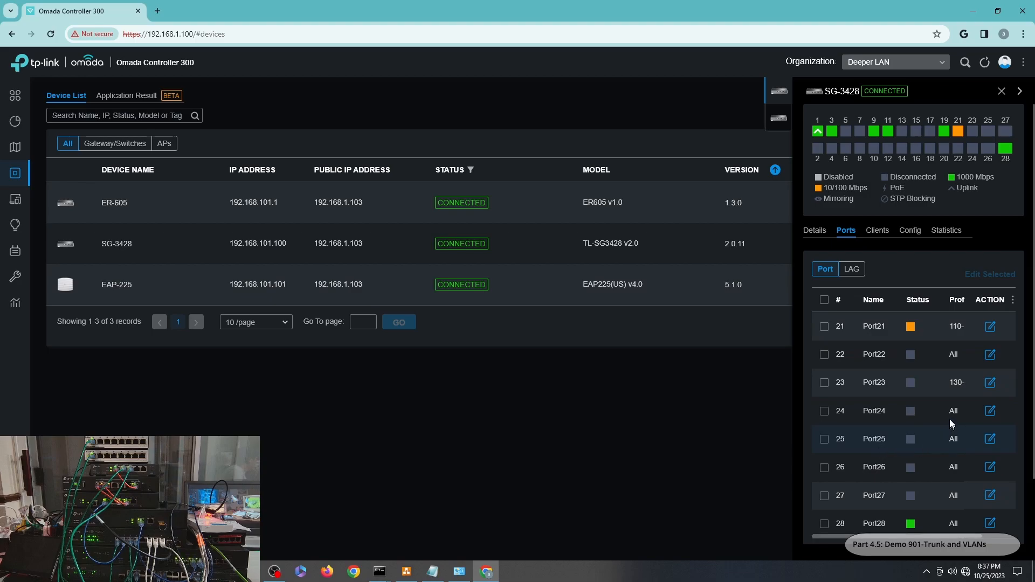
left_click(979, 67)
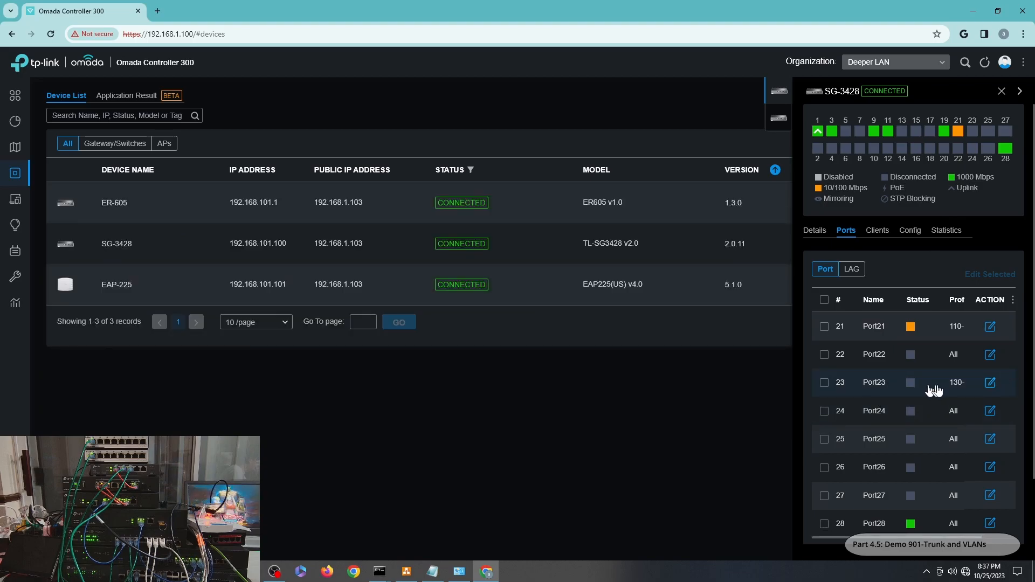
Step: Assign the 902-TRUNK profile to Port5 of the SG-3428 switch and apply it
scroll(914, 383, "down", 2)
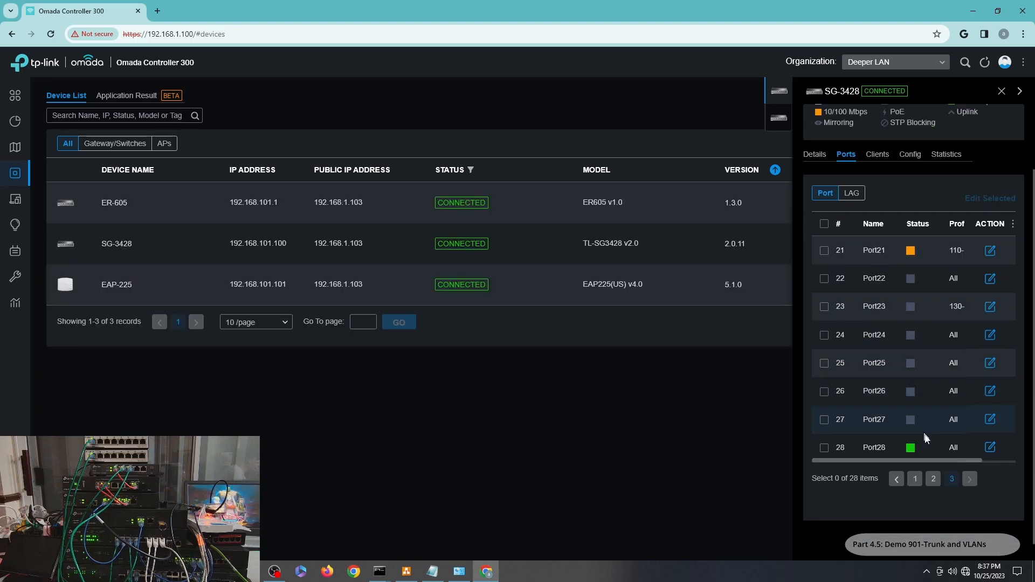
left_click(915, 479)
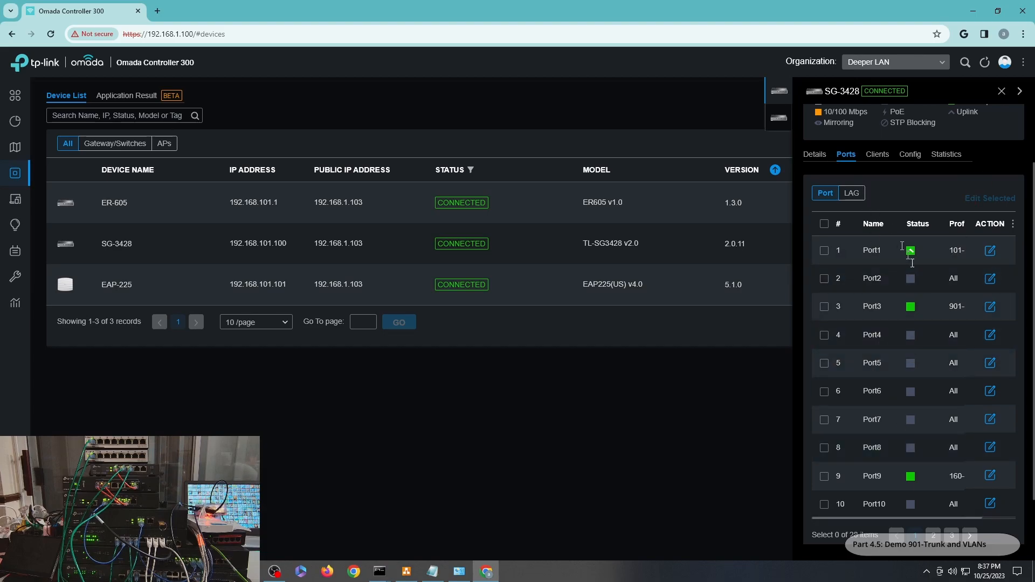
scroll(902, 245, "up", 2)
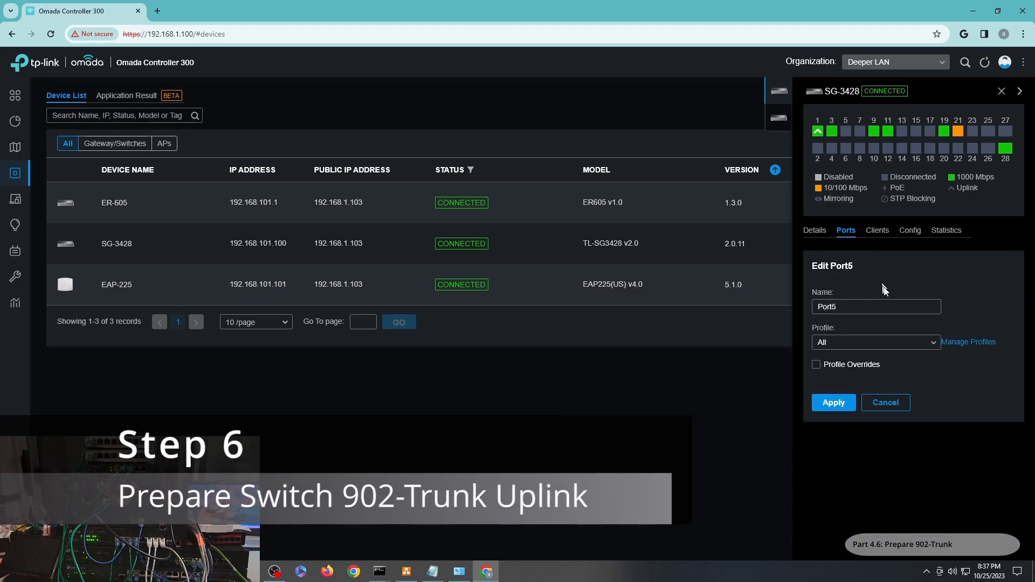
left_click(845, 347)
scroll(859, 426, "down", 5)
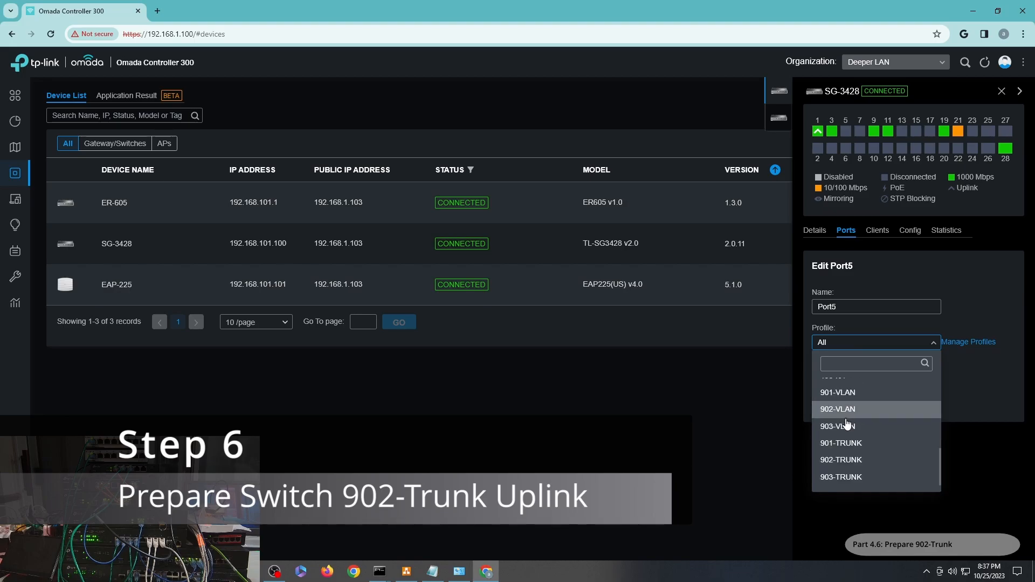
left_click(854, 459)
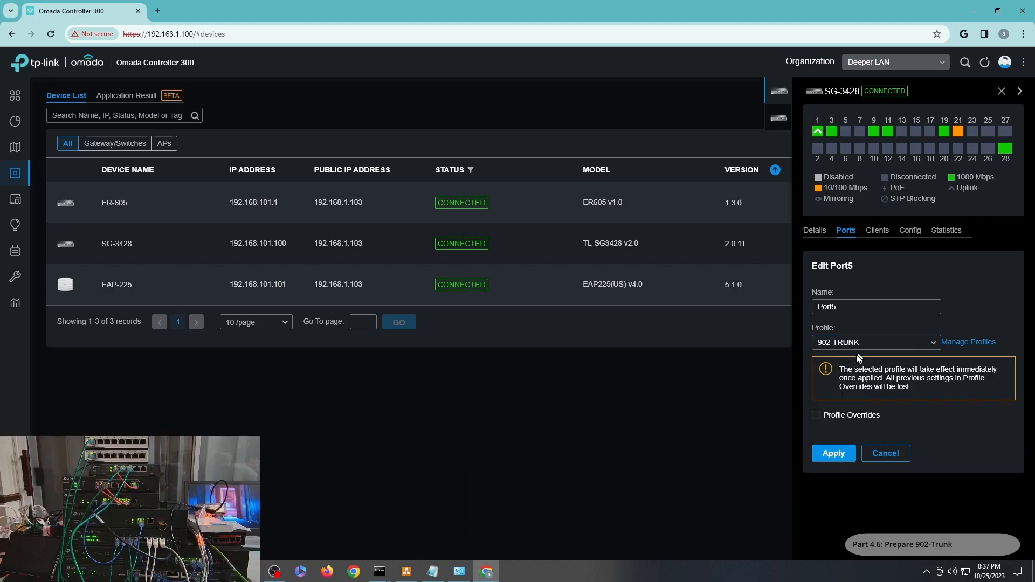
left_click(845, 451)
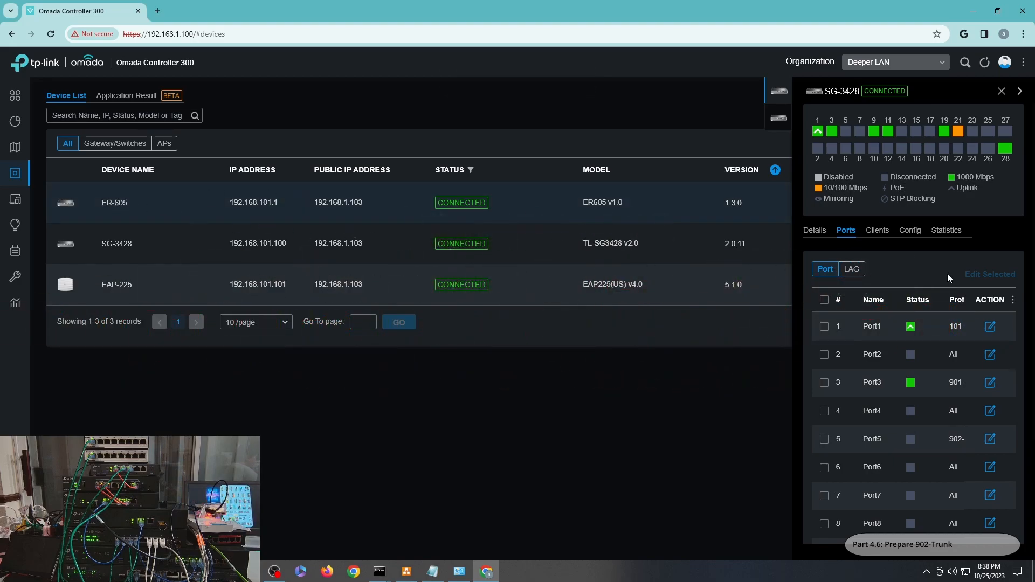
Step: Set the PVID of the ER-605 gateway's WAN/LAN3 port to 902 and apply it
left_click(888, 192)
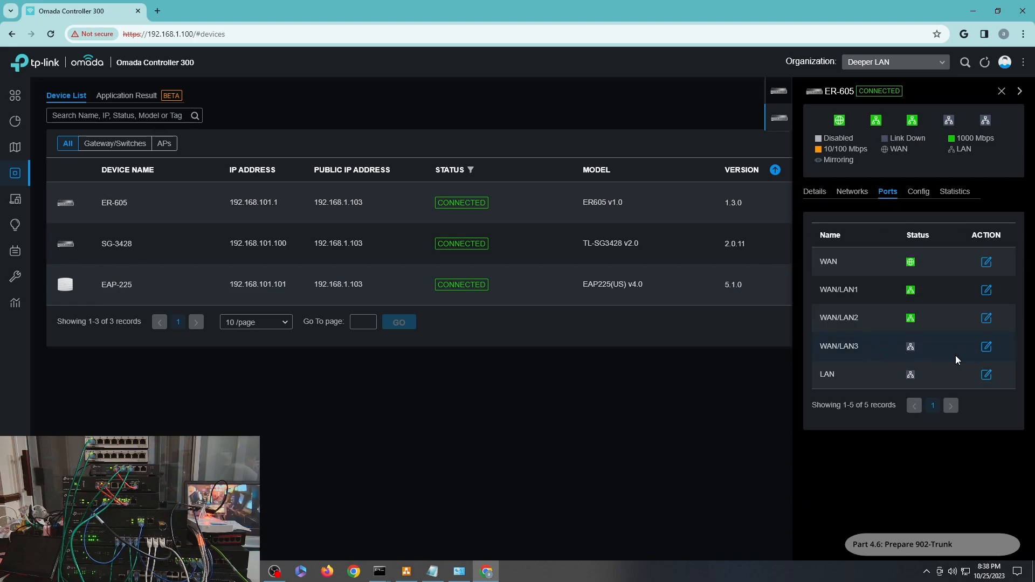
left_click(988, 347)
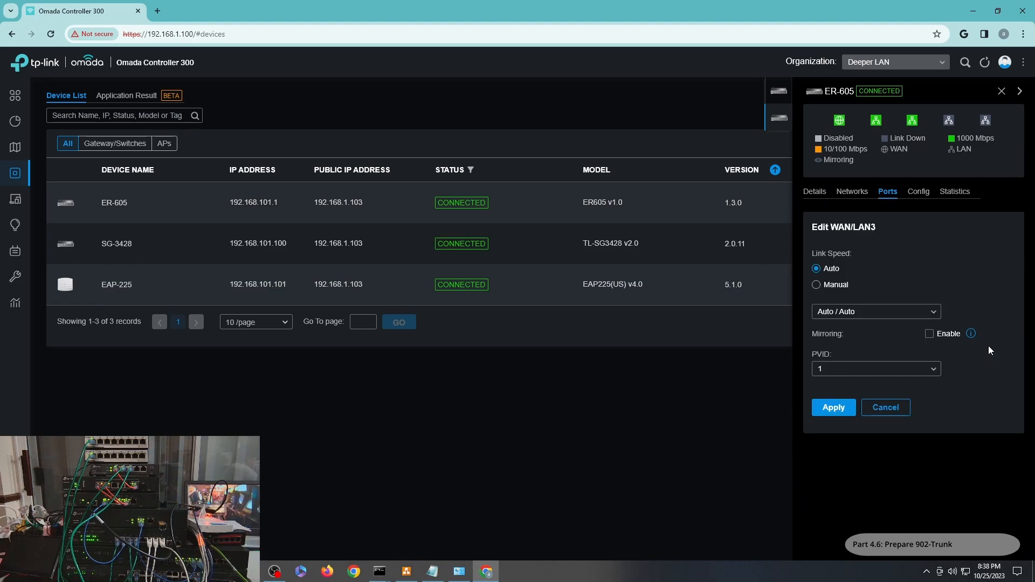
left_click(875, 368)
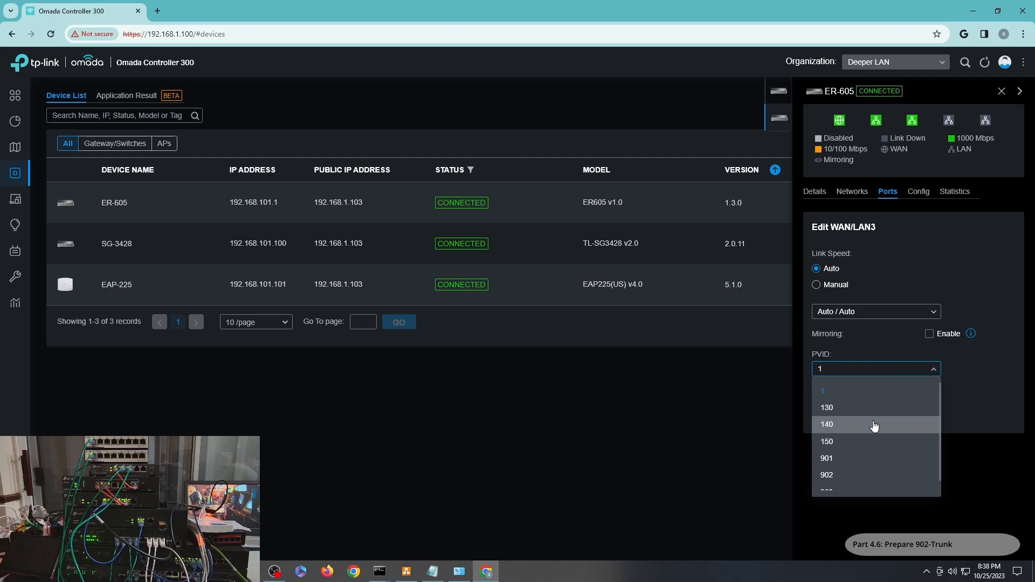
left_click(834, 474)
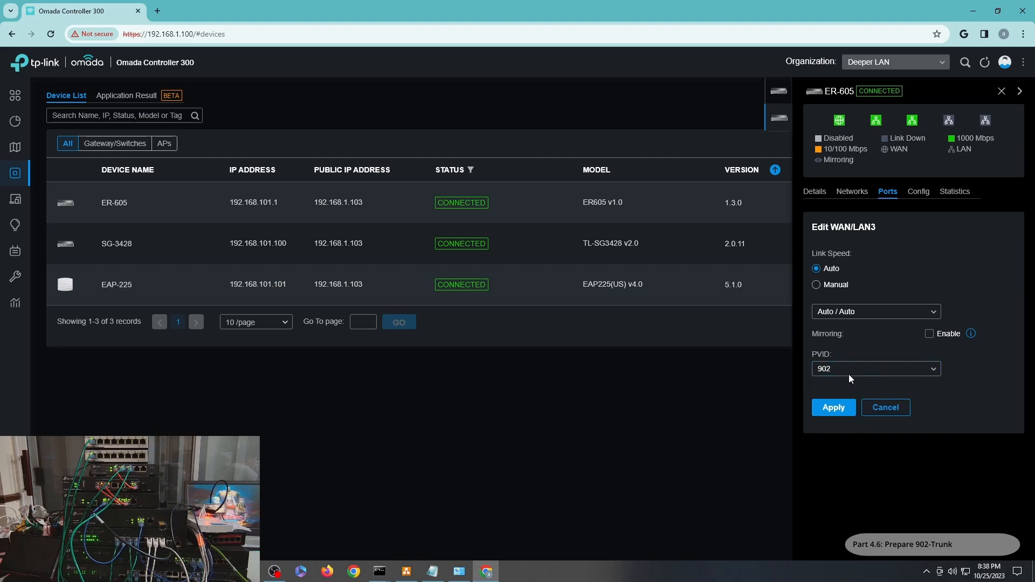
left_click(833, 406)
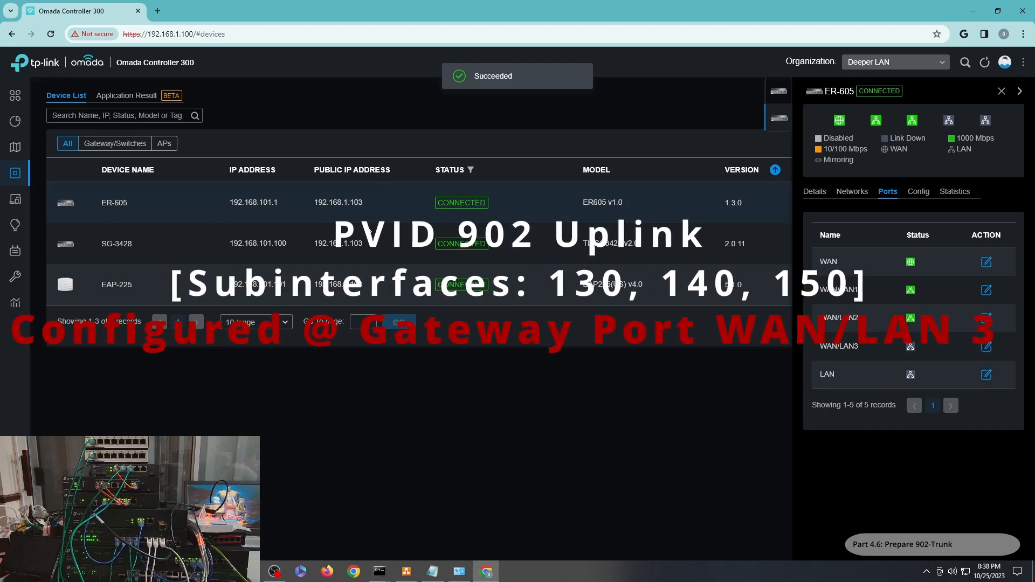
Step: Refresh the SG-3428 port list and check the link status of the trunk ports and the Port23 profile
left_click(111, 244)
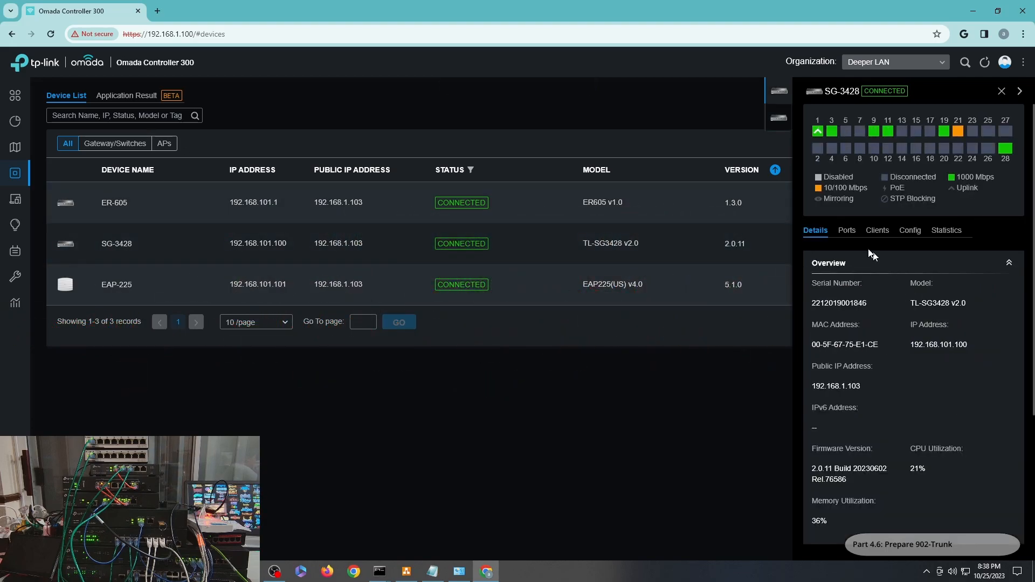
left_click(848, 231)
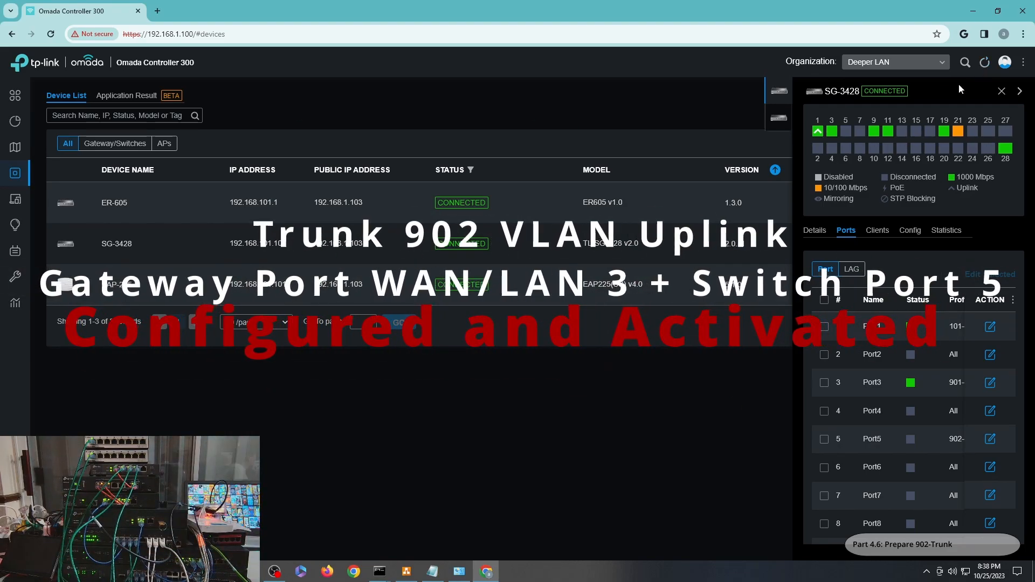
left_click(983, 63)
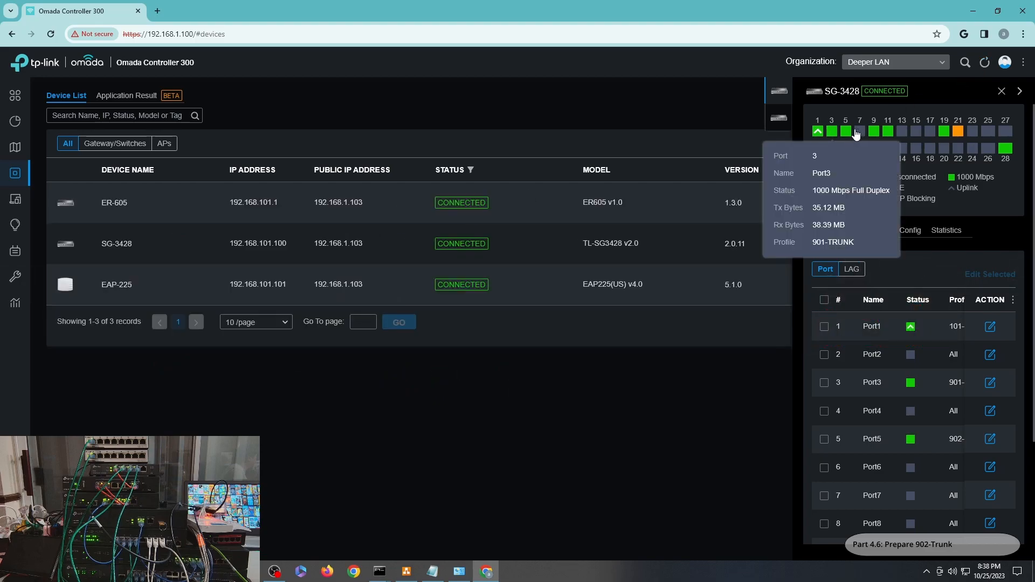
mouse_move(848, 133)
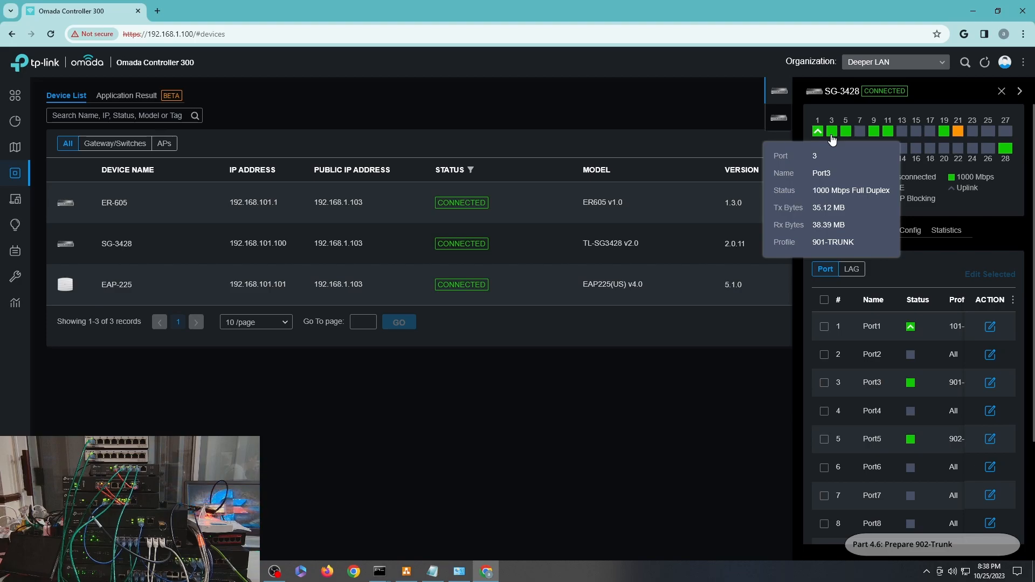
scroll(920, 273, "down", 3)
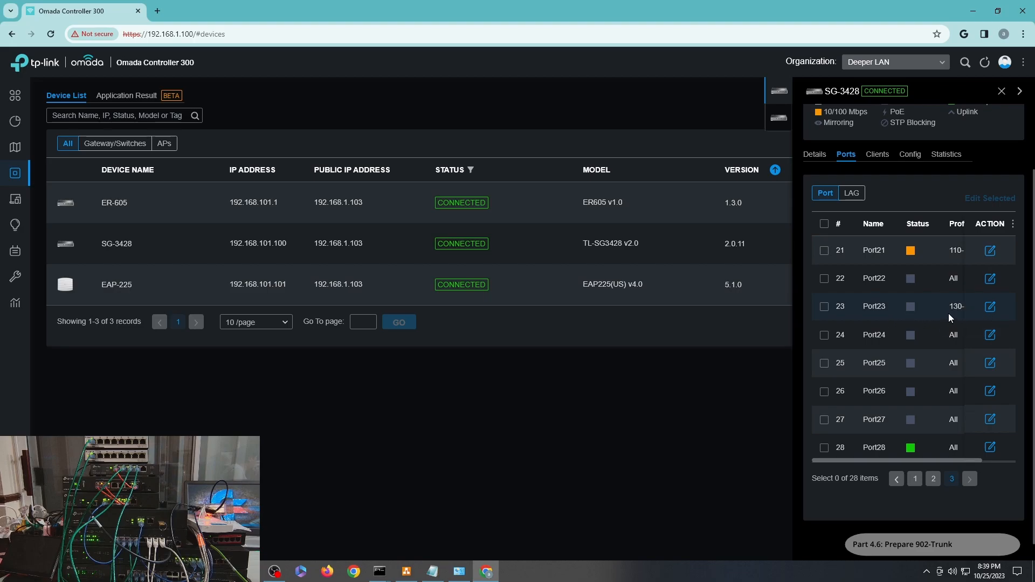
Step: Shrink the controller window, inspect the Ethernet connection details for the camera VLAN address, and close the status dialogs
left_click(998, 11)
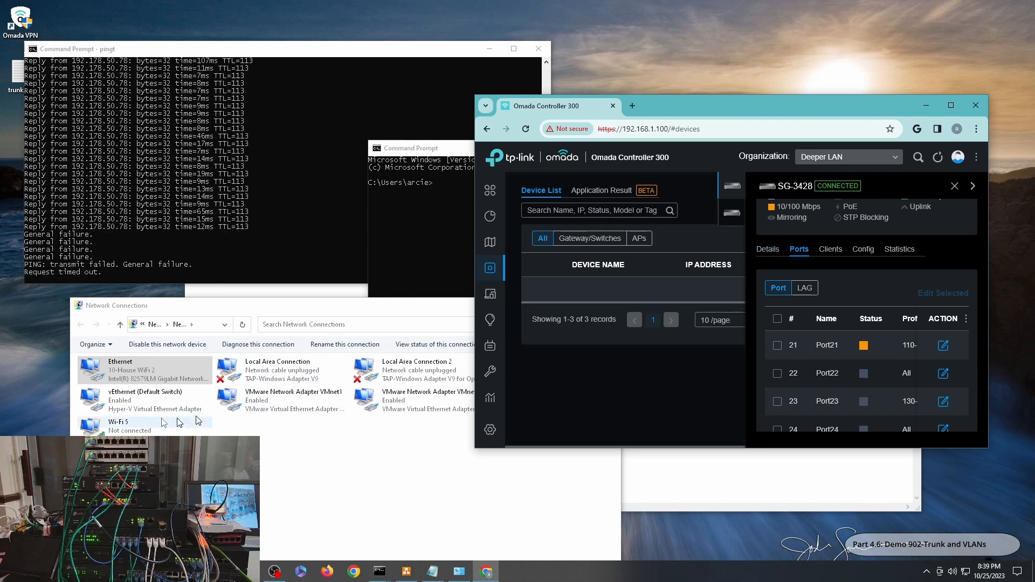
left_click(127, 380)
double_click(128, 372)
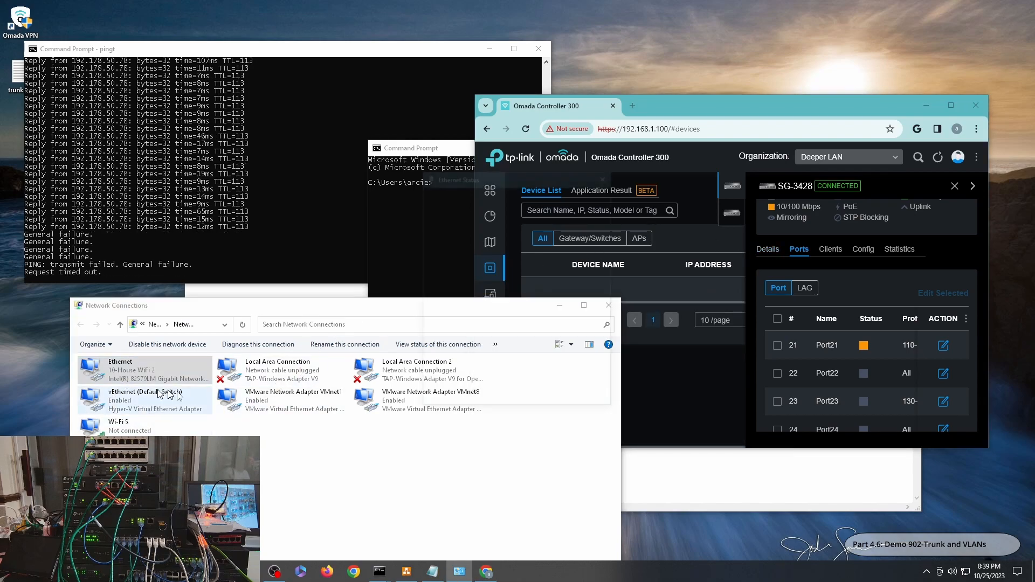
left_click(452, 282)
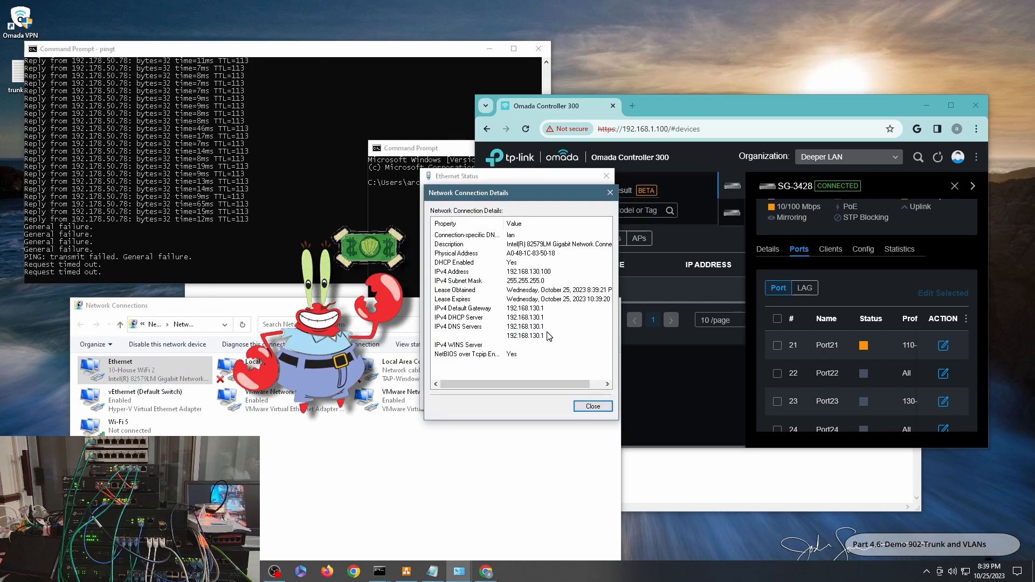
left_click(593, 406)
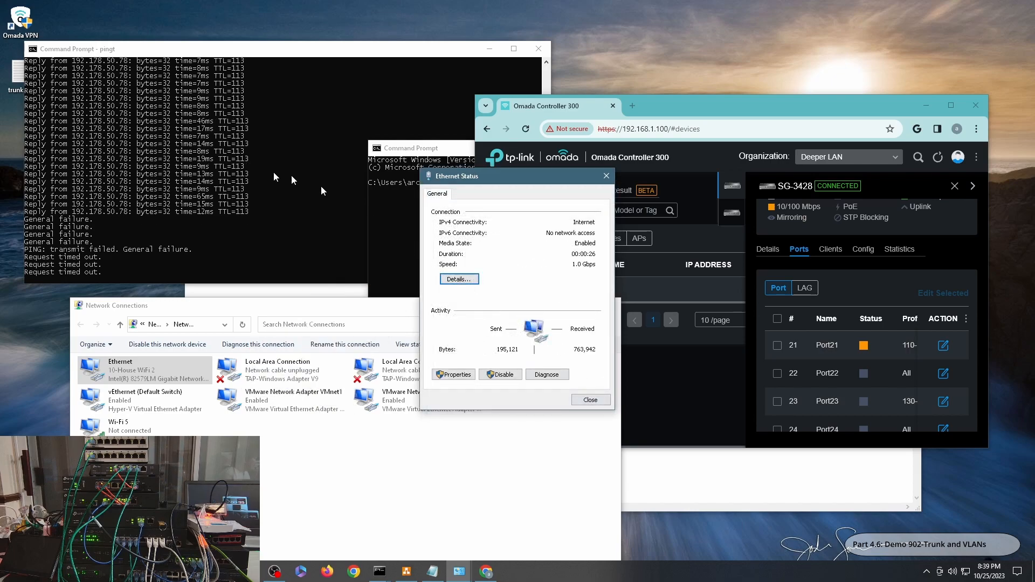
left_click(603, 401)
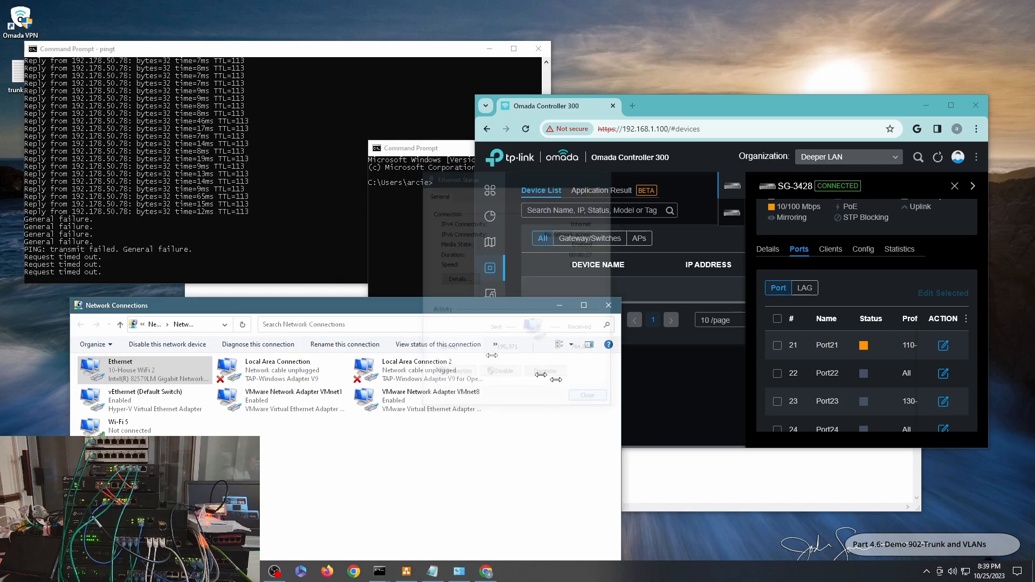
Step: Ping the camera VLAN gateway 192.168.130.1 in the free Command Prompt, and minimize that prompt
left_click(208, 218)
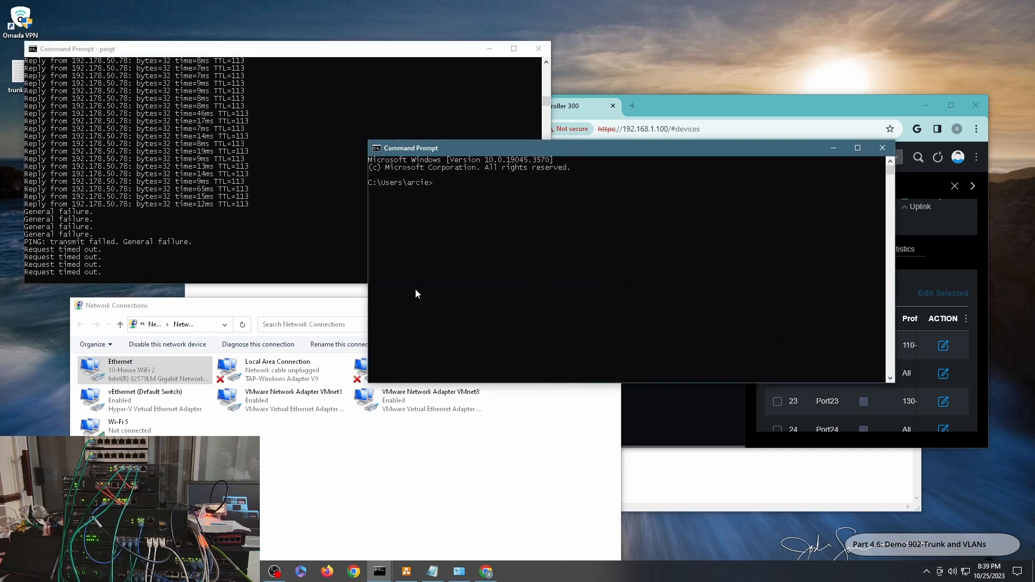
type("ping ")
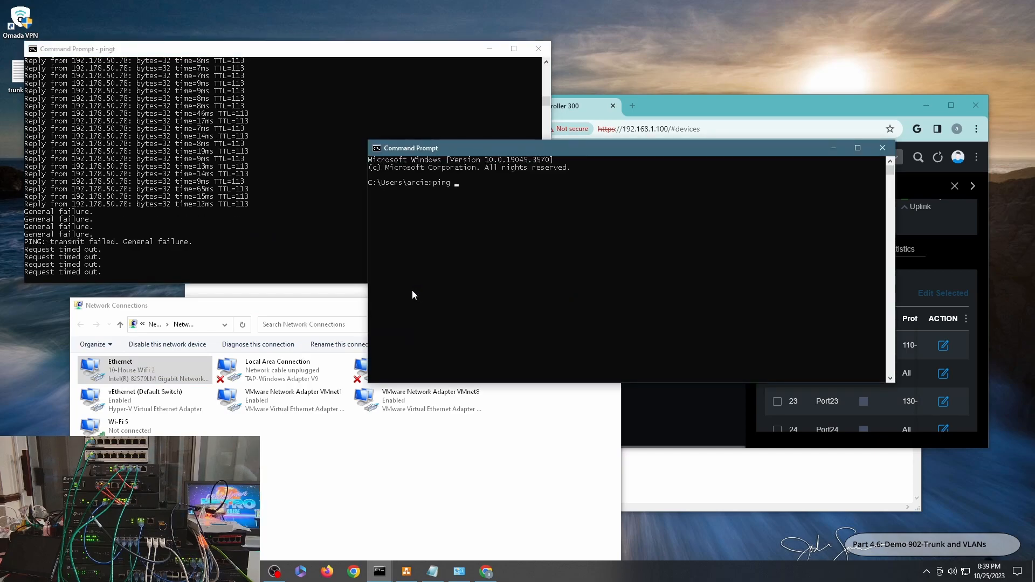
type("192.168.130.1")
key("Return")
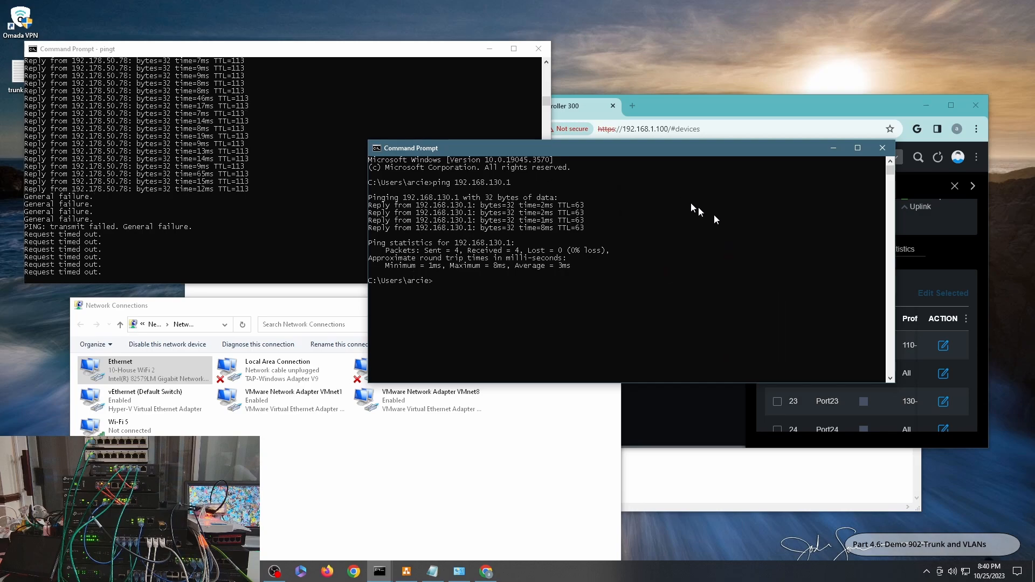
left_click(834, 148)
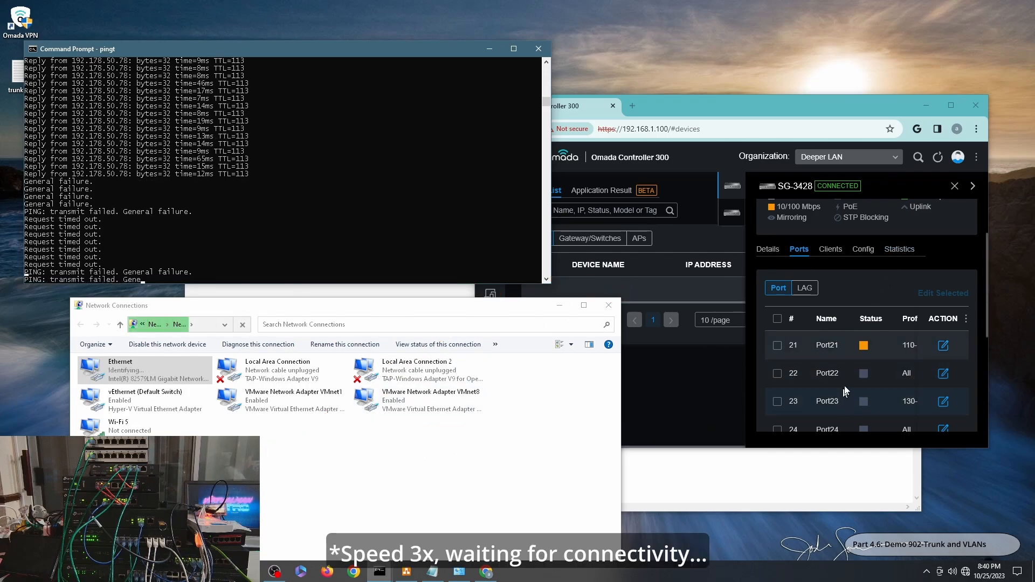
Step: Assign the 140-Isolated profile to Port23 of the SG-3428 switch and apply it
left_click(949, 402)
left_click(944, 402)
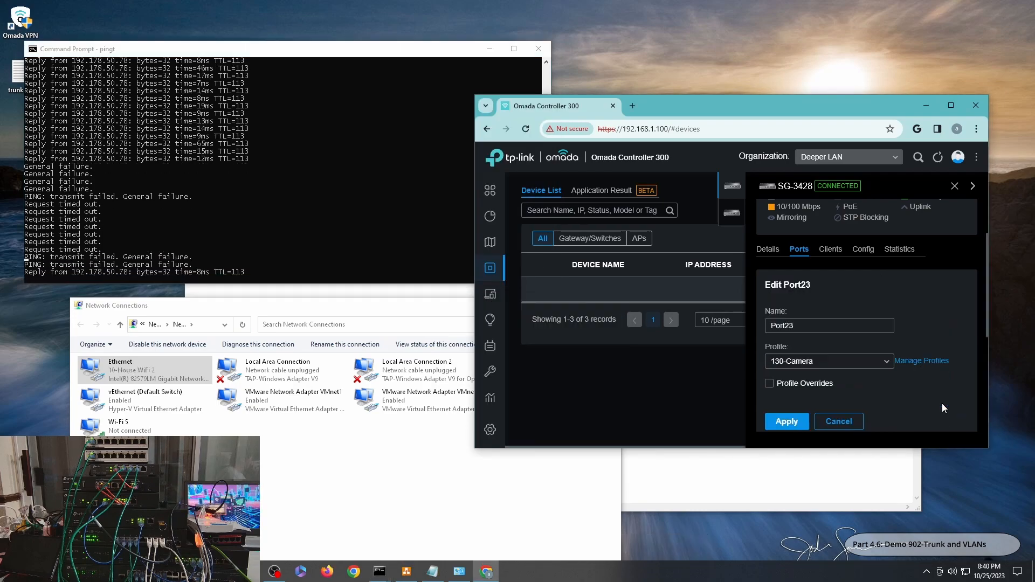
left_click(830, 359)
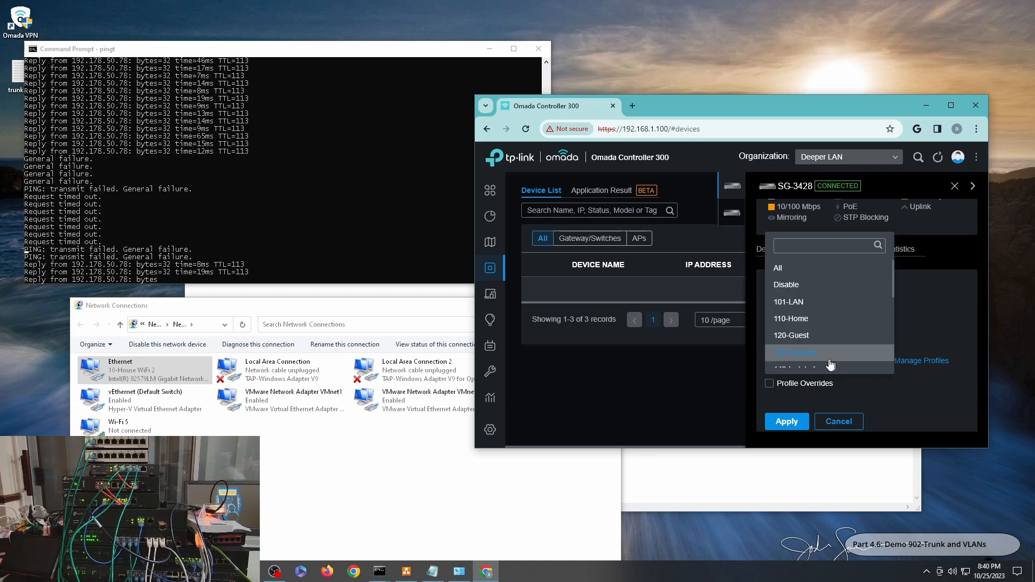
scroll(809, 342, "down", 1)
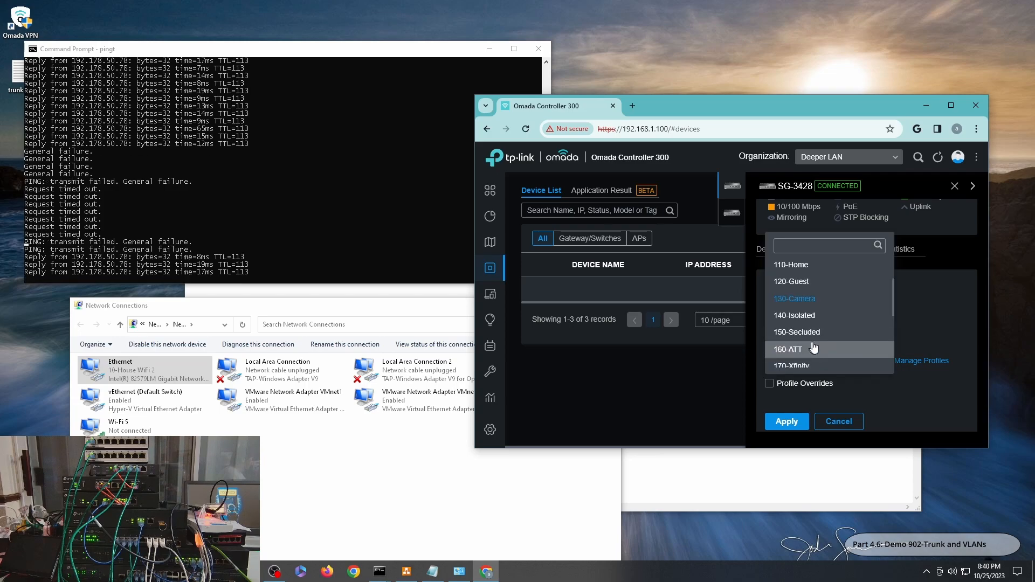
left_click(806, 315)
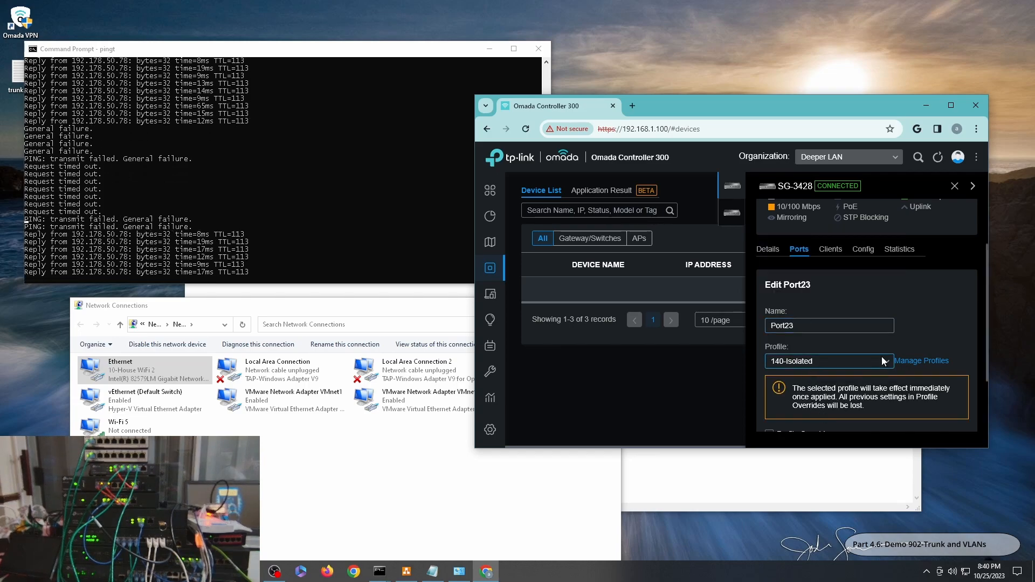
scroll(883, 362, "down", 1)
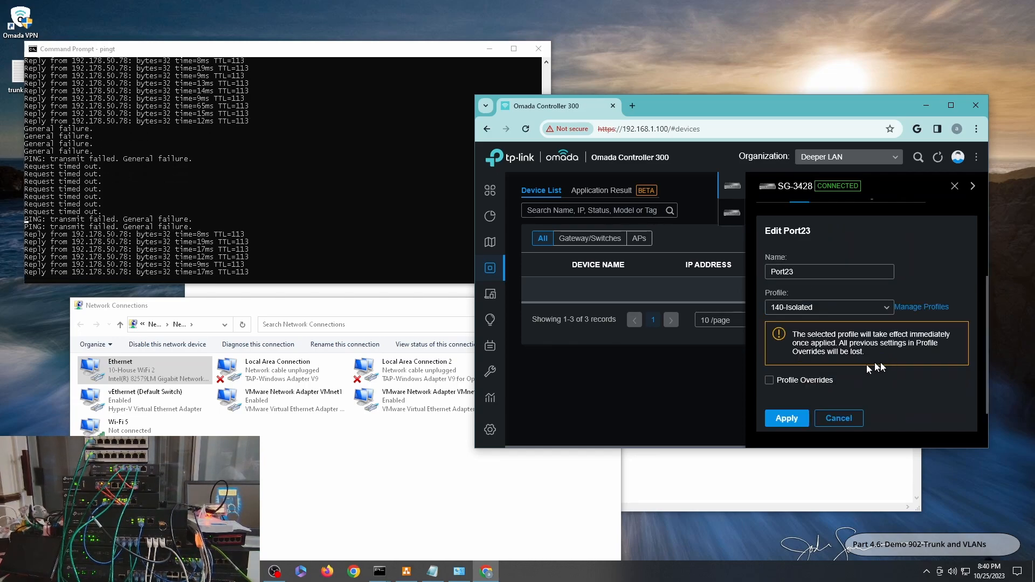
left_click(791, 419)
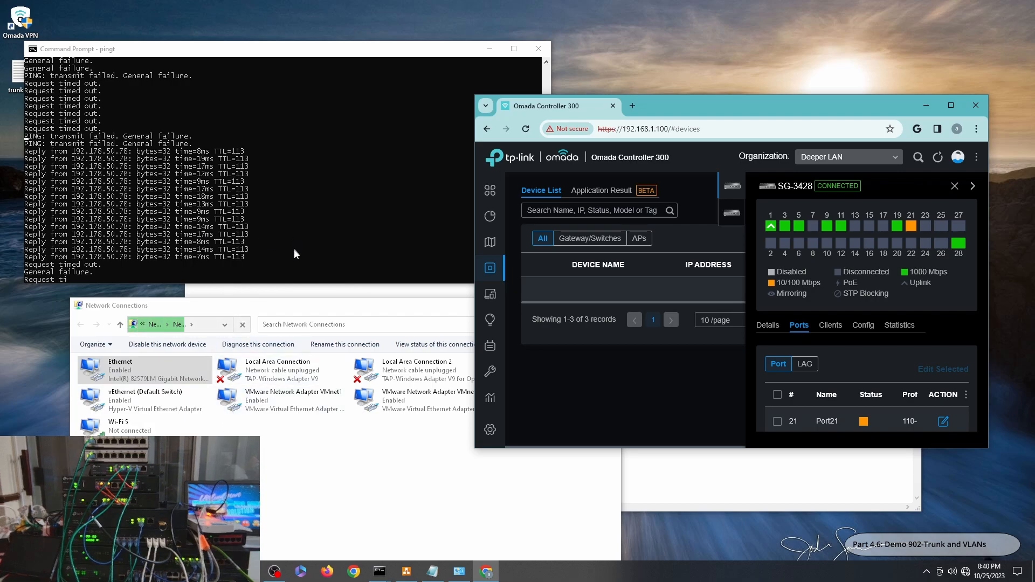
Step: Check the Port23 entry in the port list and the Ethernet connection details for the isolated VLAN address, and close the dialogs
scroll(795, 307, "down", 3)
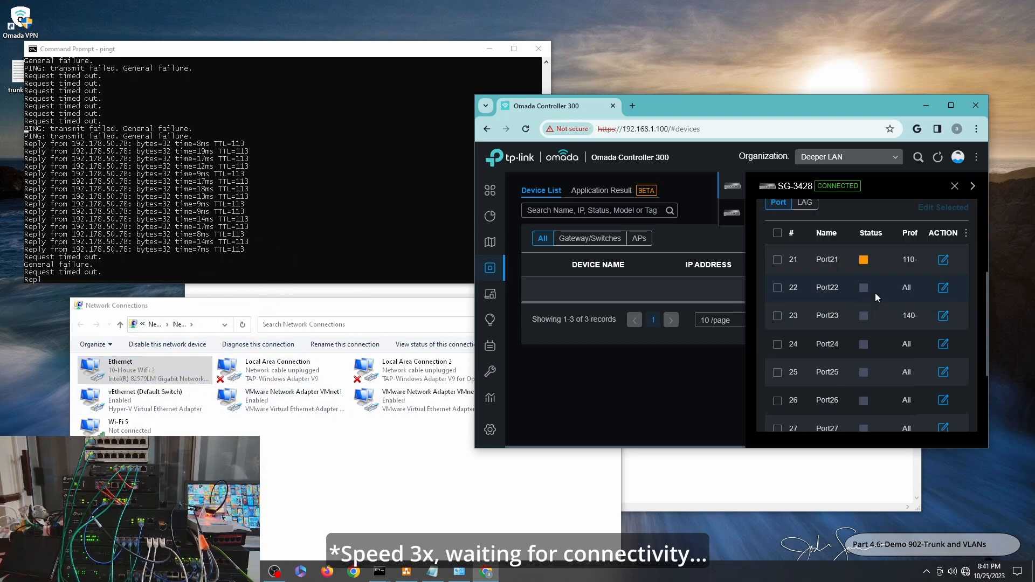
double_click(124, 374)
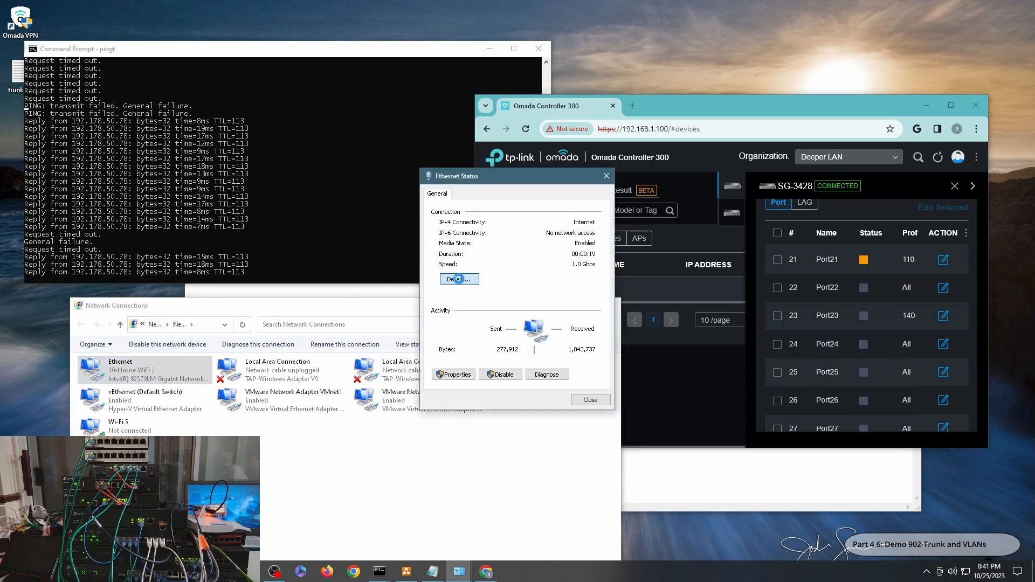
left_click(458, 278)
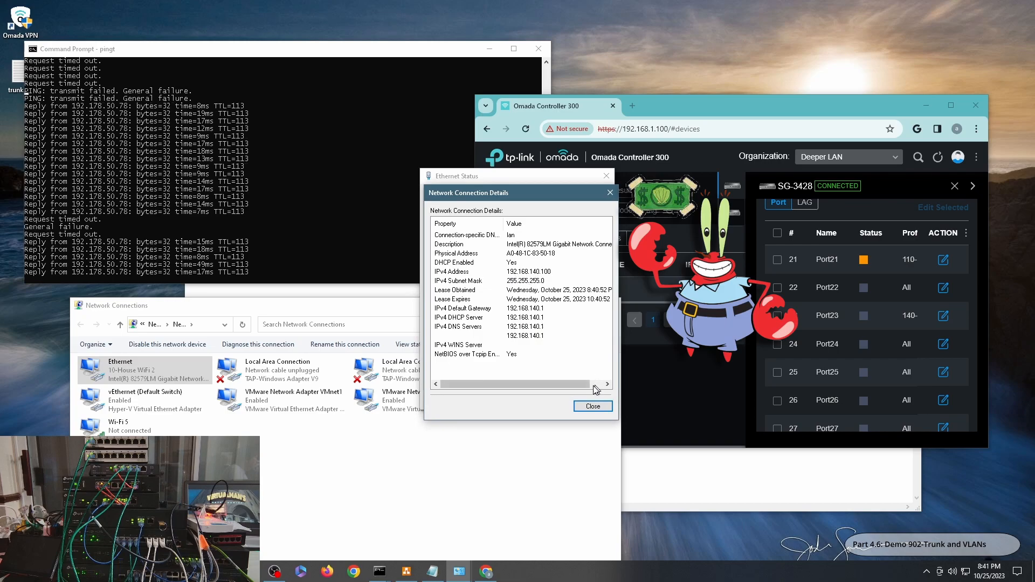
left_click(593, 406)
left_click(593, 399)
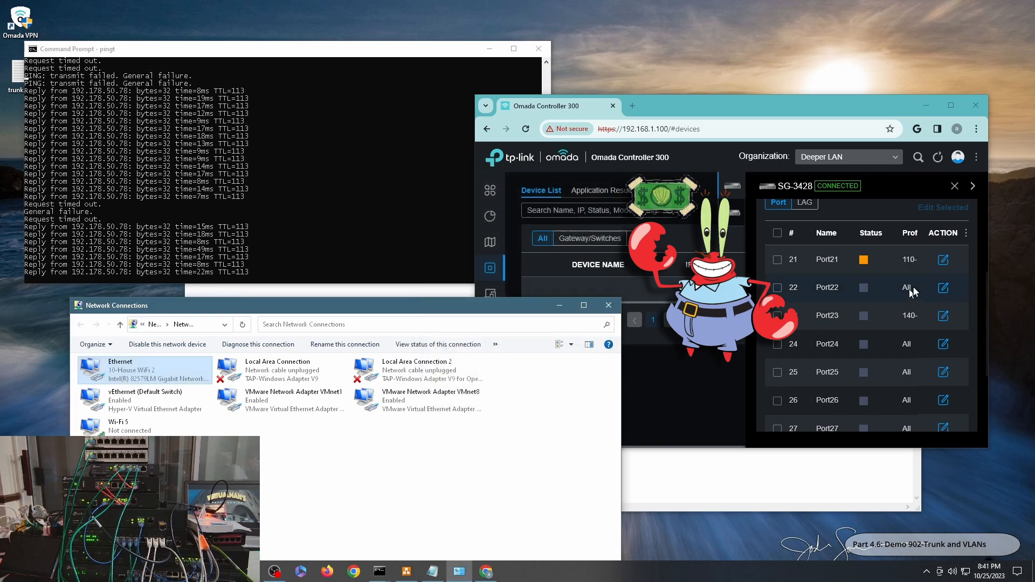
Step: Set the Port23 profile to 150-Secluded
left_click(941, 317)
left_click(941, 317)
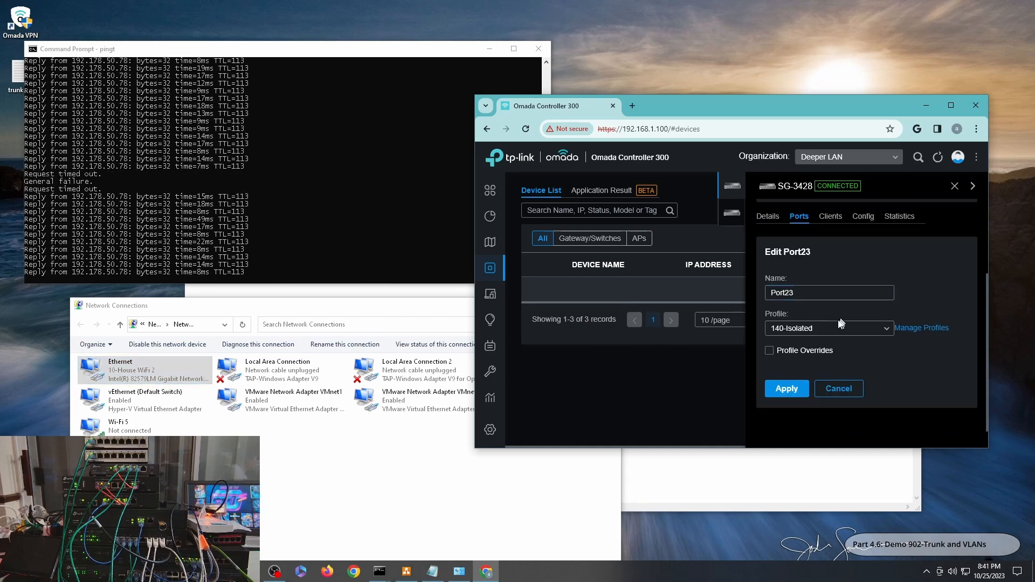
left_click(835, 328)
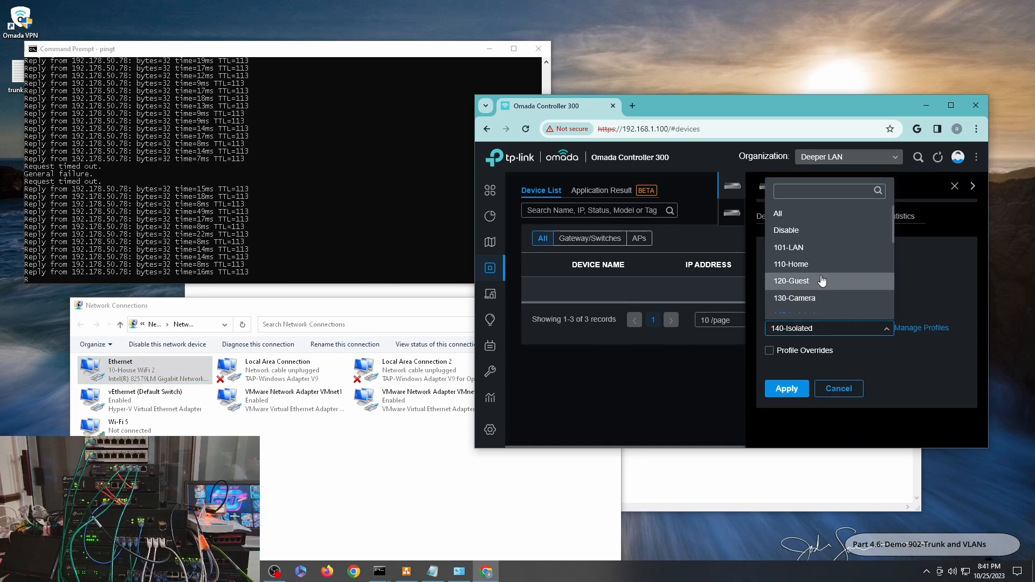
scroll(823, 298, "down", 1)
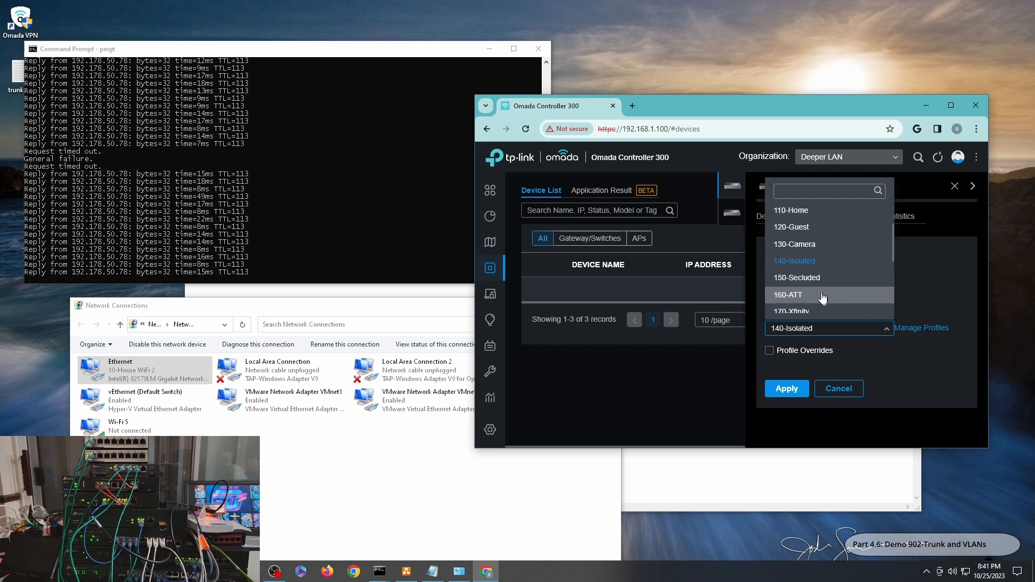
left_click(804, 277)
scroll(805, 356, "down", 1)
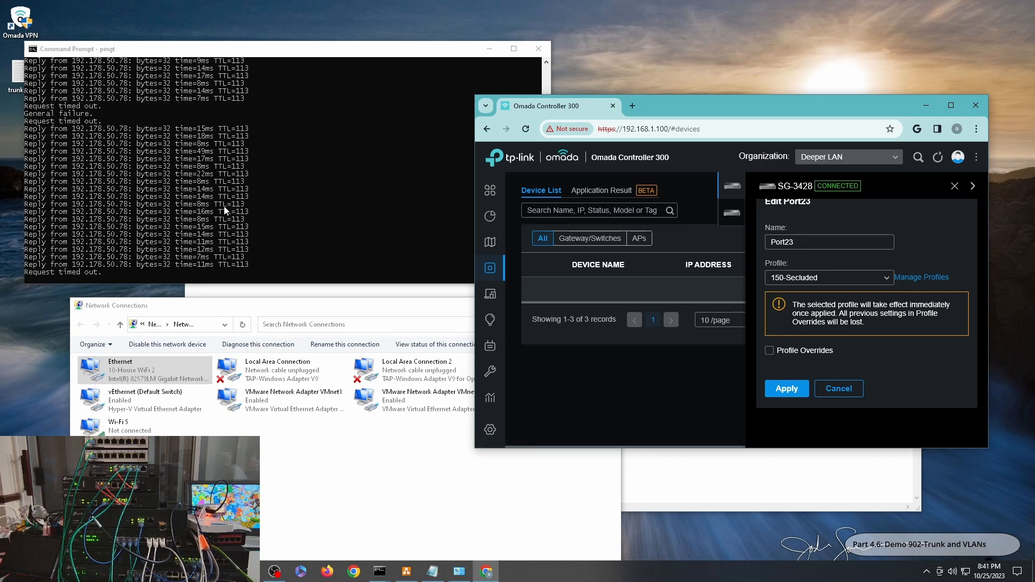
Step: Disable and re-enable the PC's Ethernet adapter, and open its connection status
left_click(143, 381)
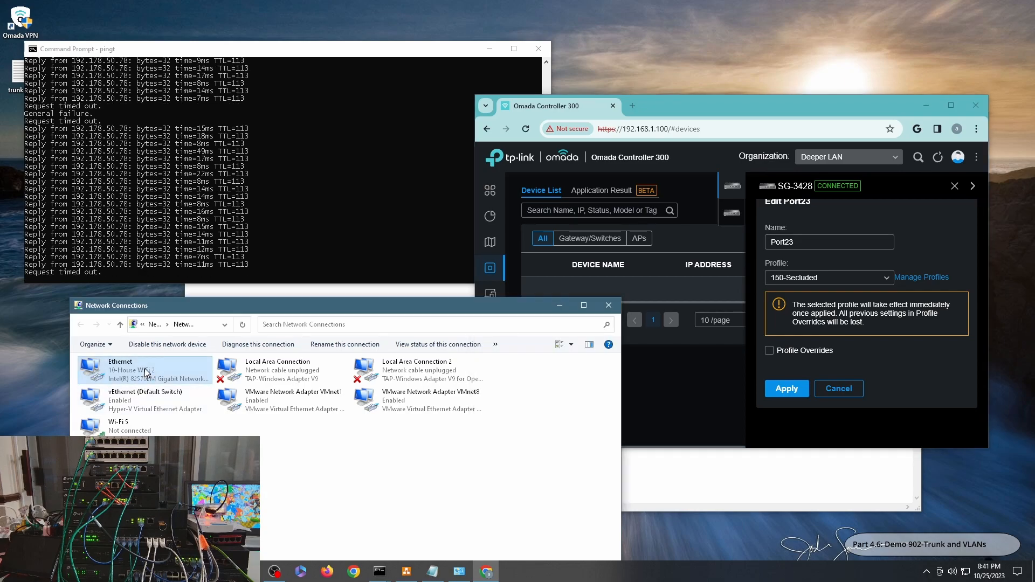
right_click(144, 368)
left_click(162, 375)
right_click(158, 369)
left_click(189, 374)
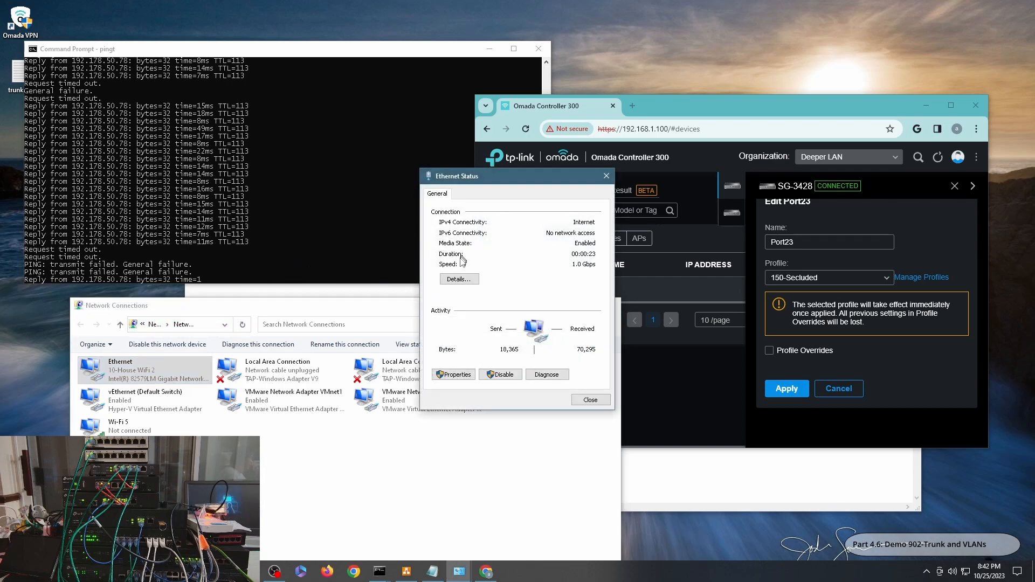
Step: Check the Ethernet connection details for the VLAN 150 address, and close the details and status dialogs
left_click(455, 278)
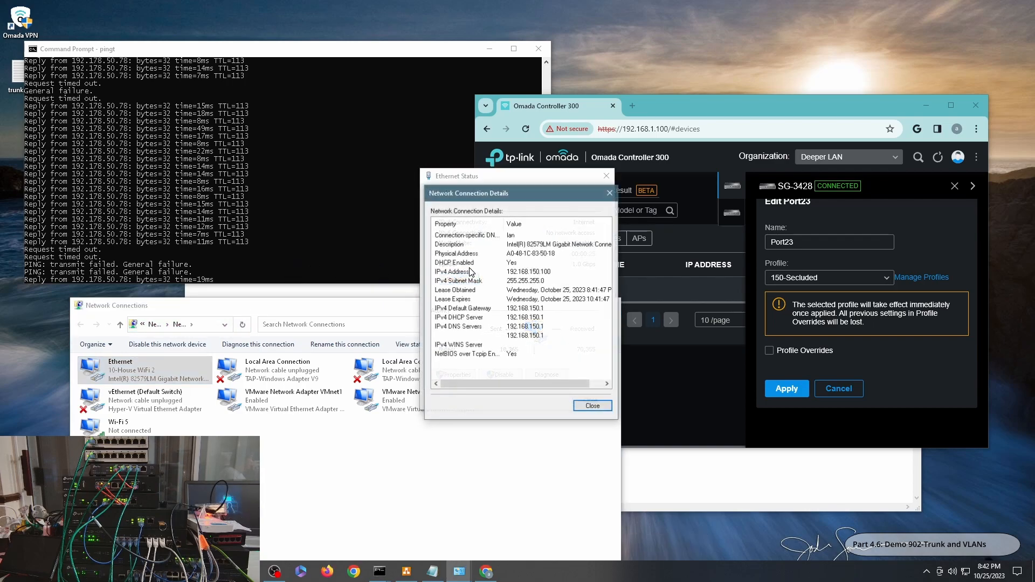
left_click(592, 406)
left_click(592, 400)
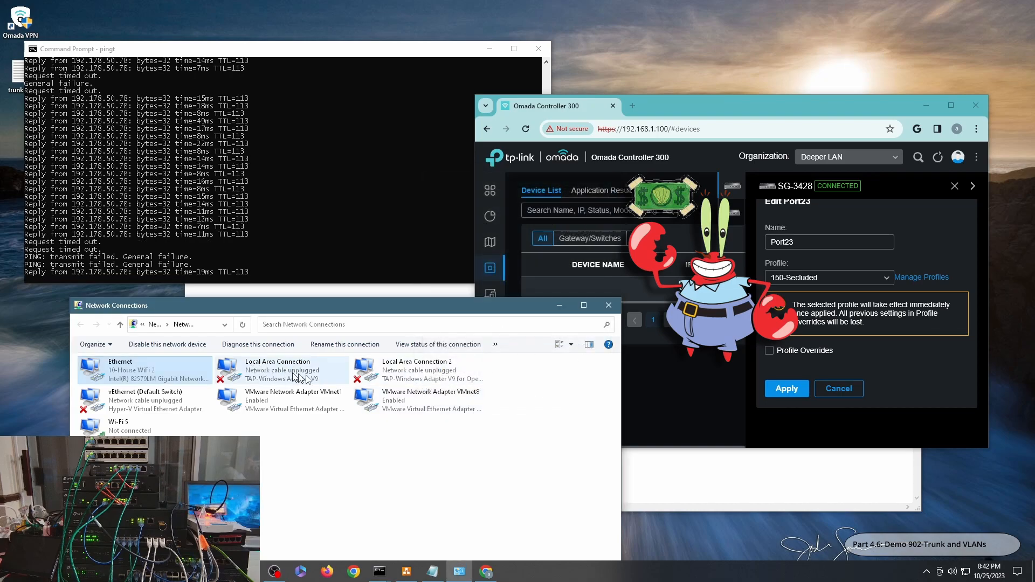
Step: Look through the profiles available for Port23, keep 150-Secluded, and close the SG-3428 details
left_click(833, 276)
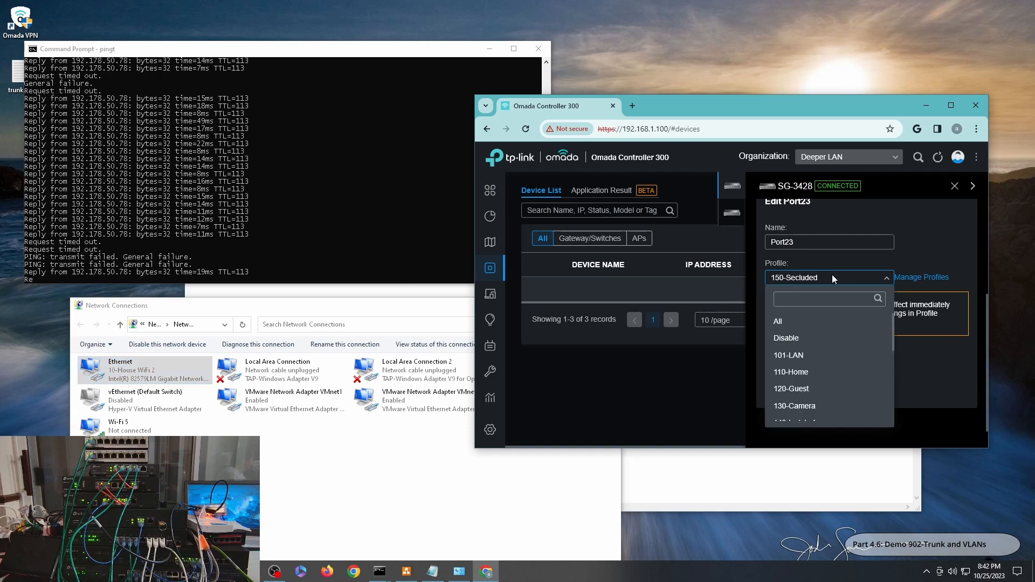
scroll(801, 387, "down", 1)
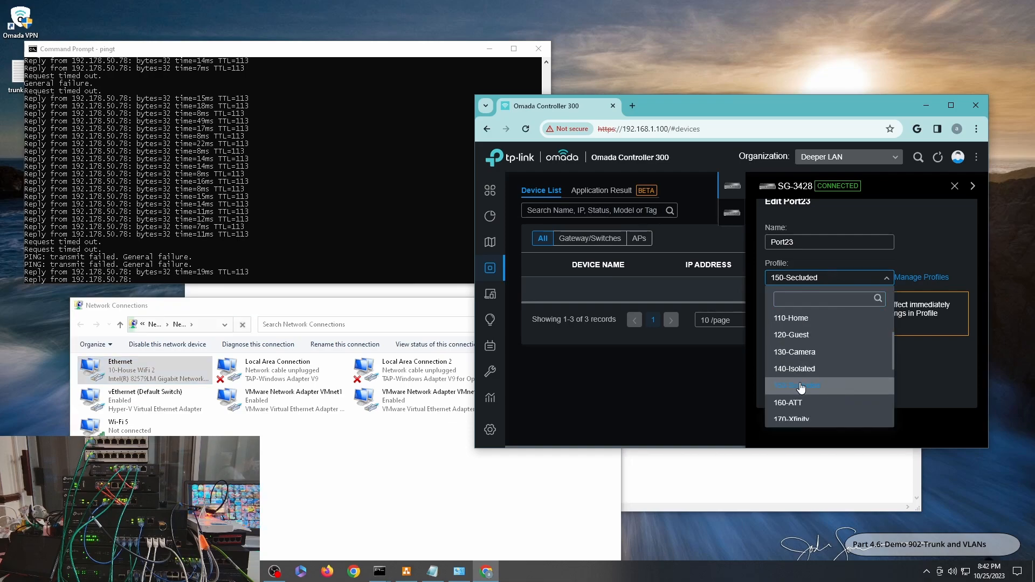
left_click(800, 386)
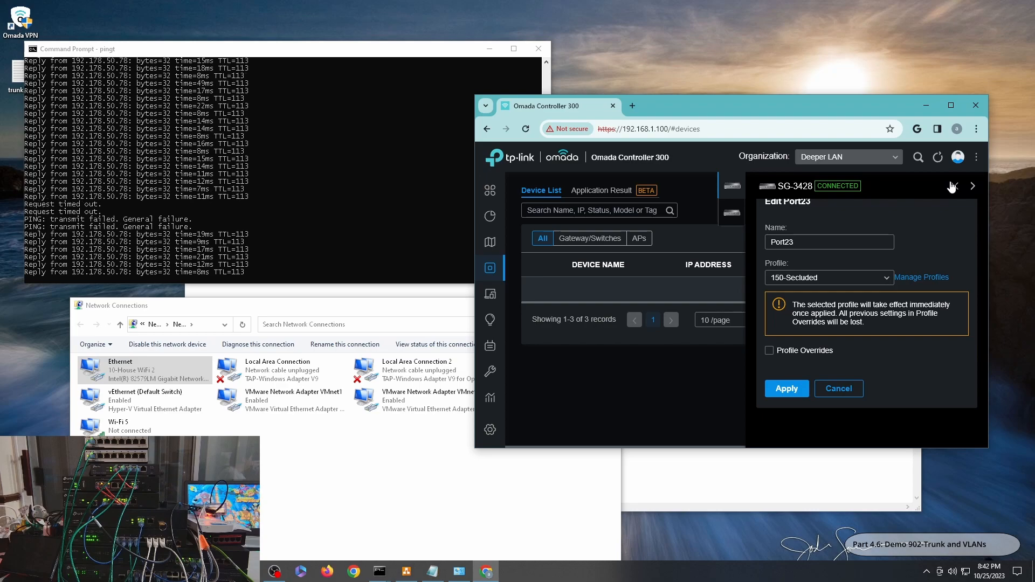
left_click(952, 186)
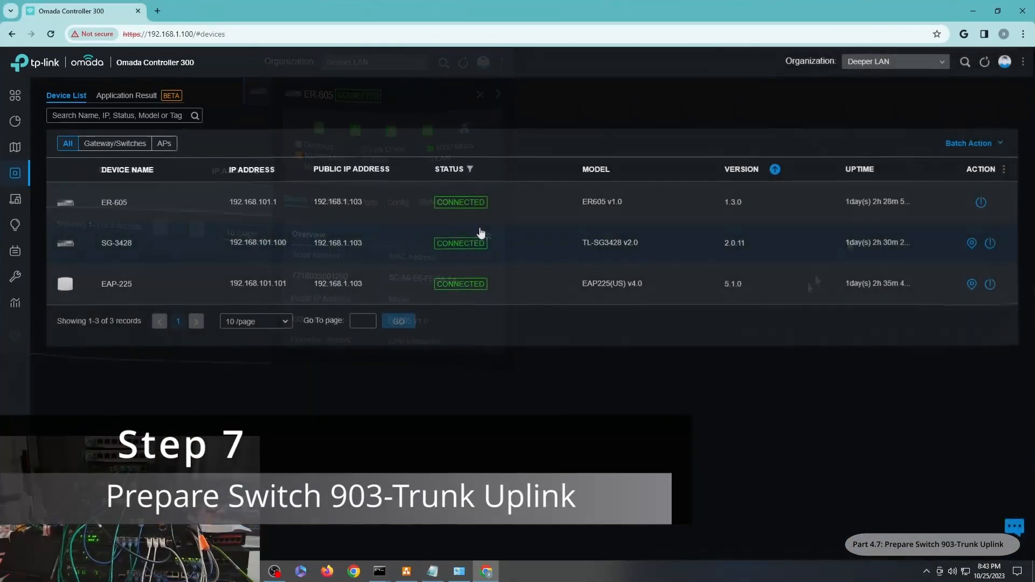
Step: Assign the 903-TRUNK profile to Port7 of the SG-3428 switch and apply it
left_click(117, 243)
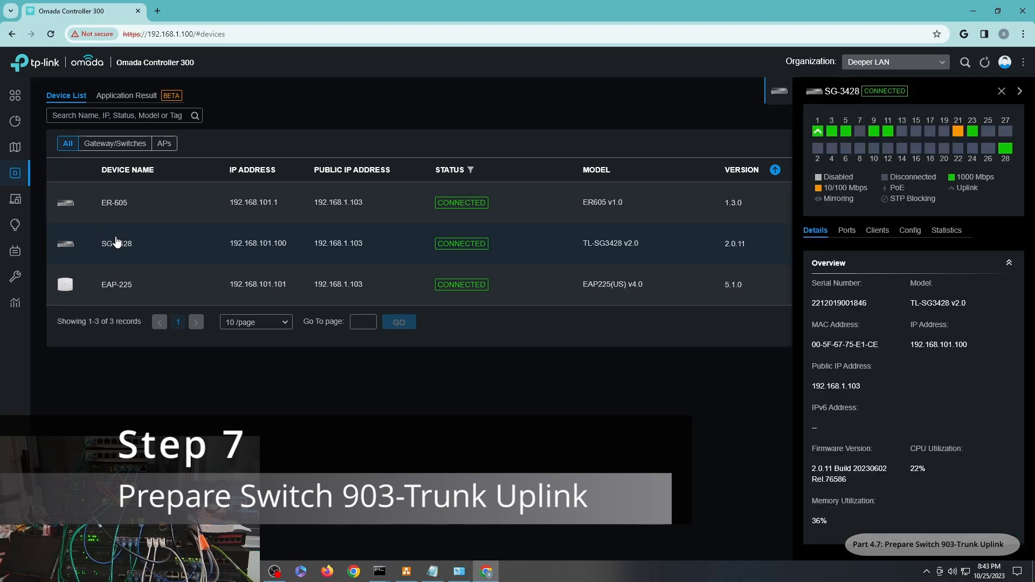
left_click(850, 233)
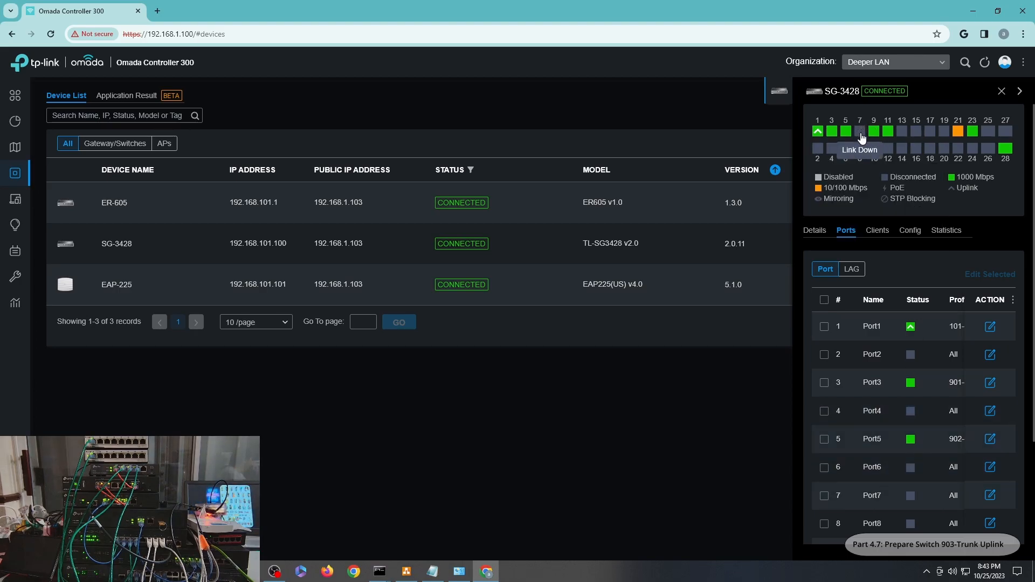
left_click(991, 496)
left_click(863, 343)
scroll(882, 392, "down", 5)
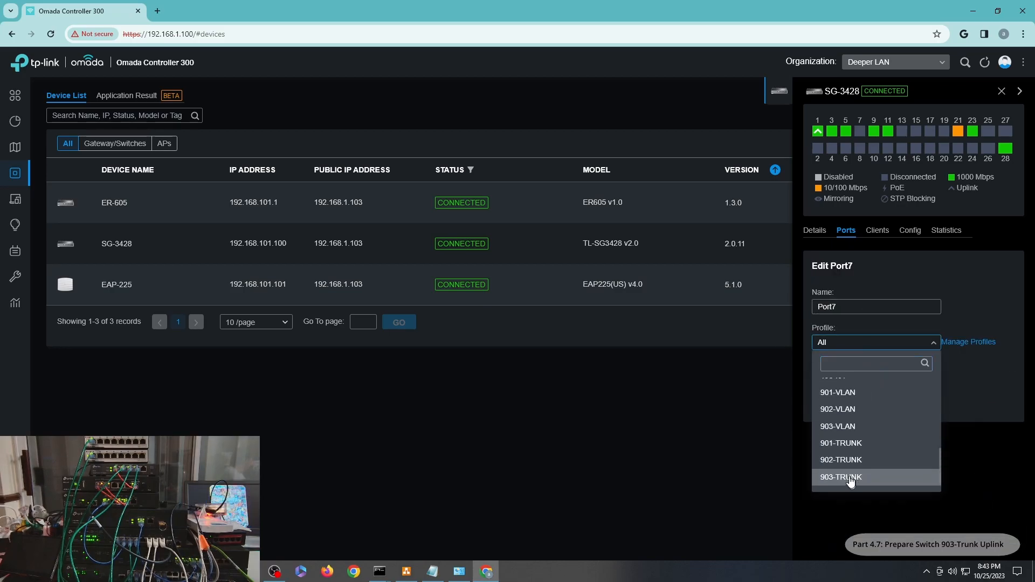
left_click(851, 478)
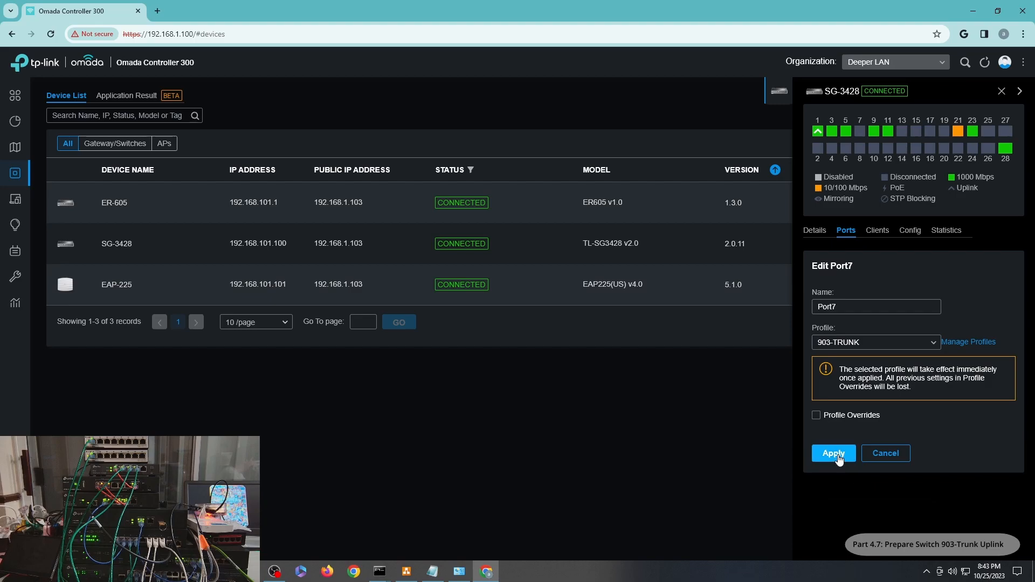
left_click(835, 454)
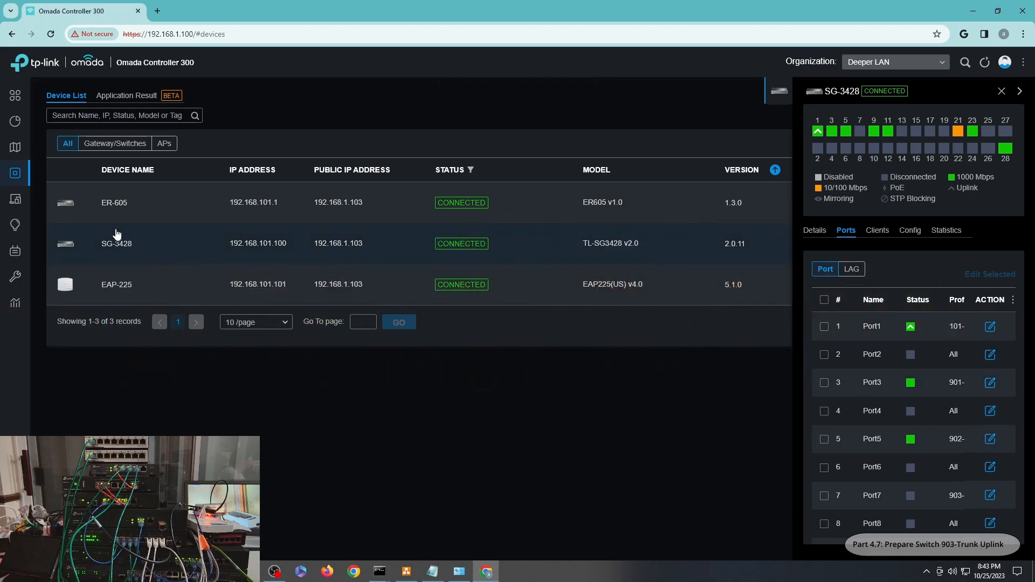
Step: Set the PVID of the ER-605 gateway's LAN port to 903 and apply it
left_click(154, 213)
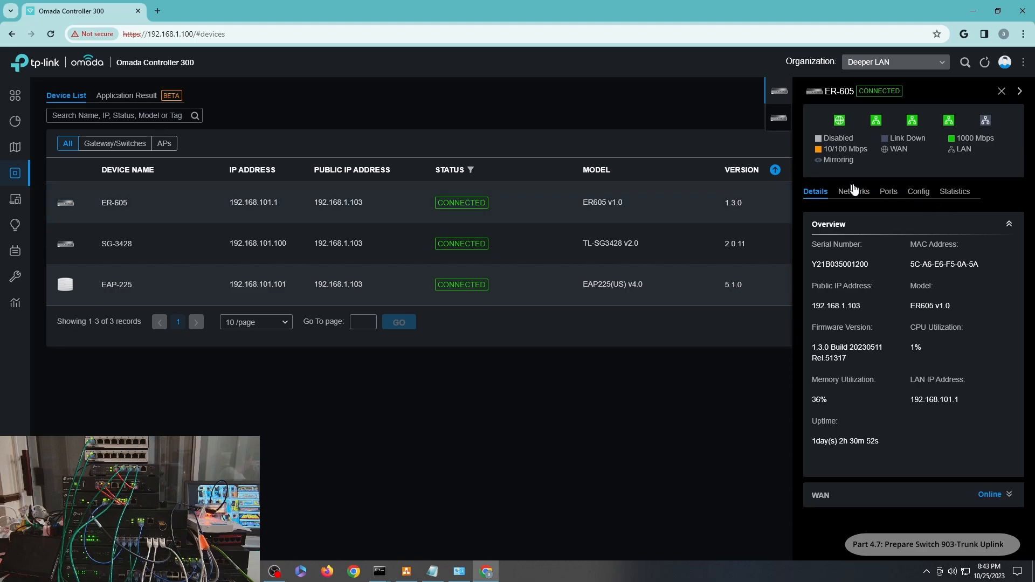
left_click(892, 195)
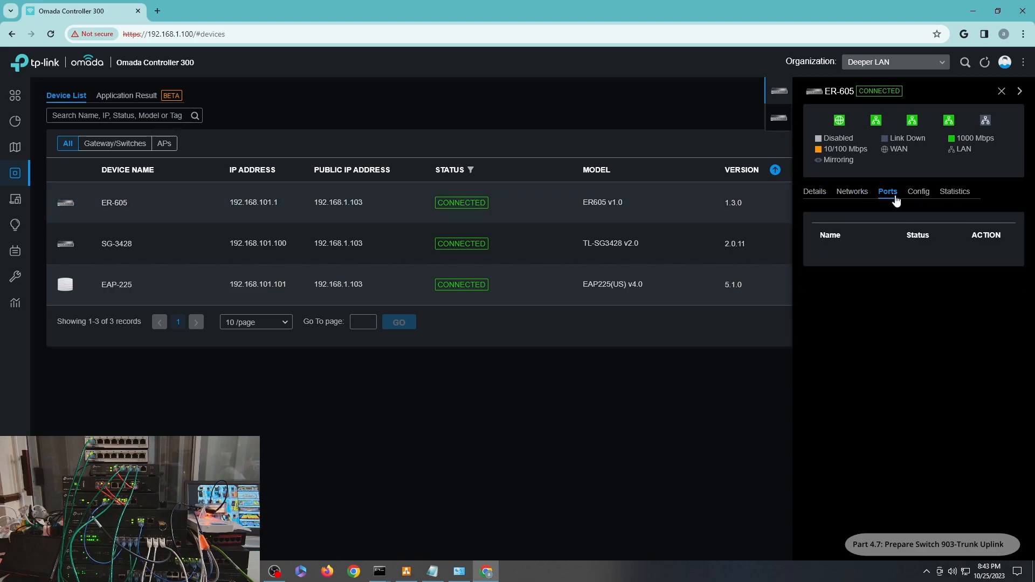
left_click(986, 375)
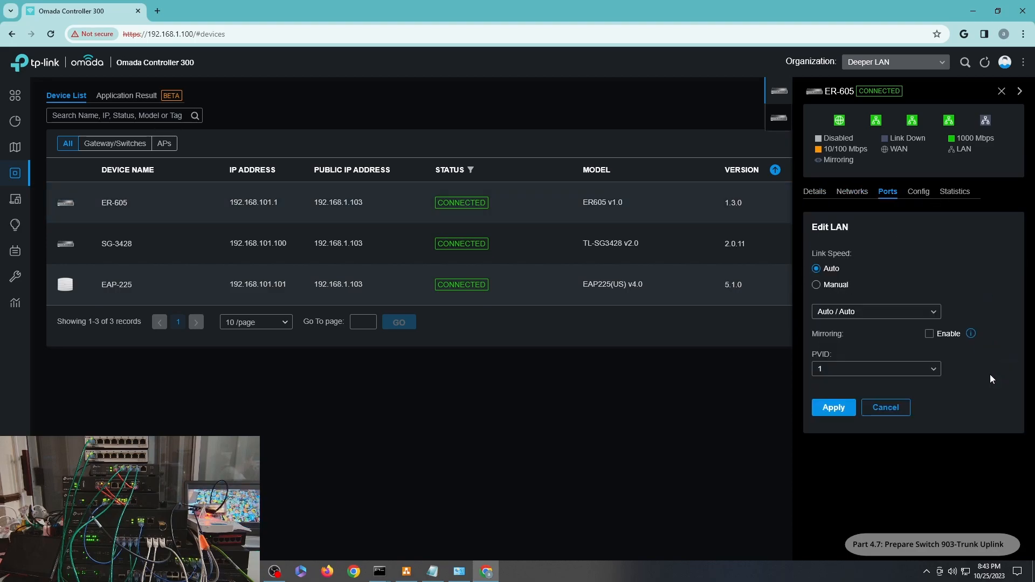
left_click(878, 369)
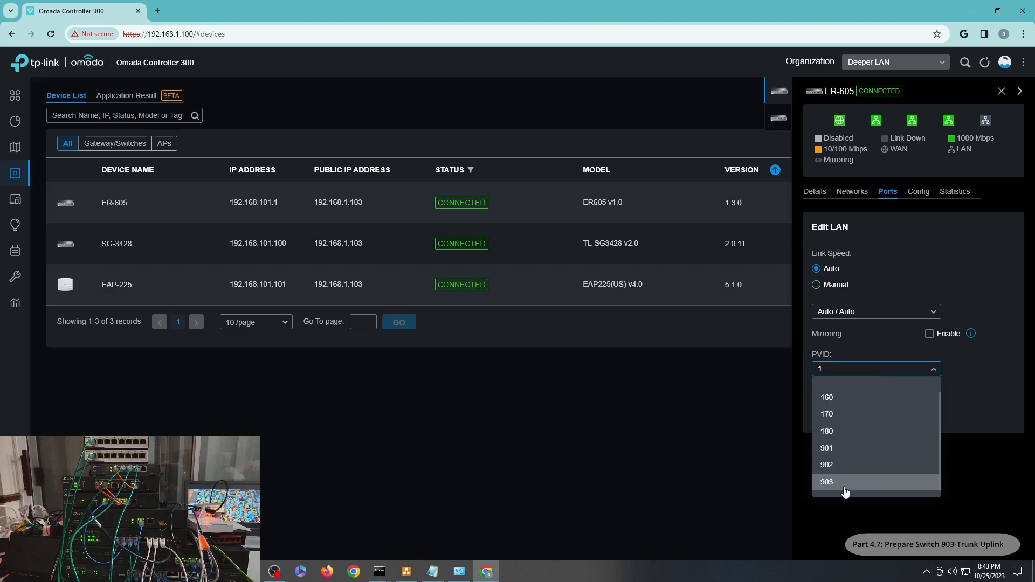
left_click(841, 485)
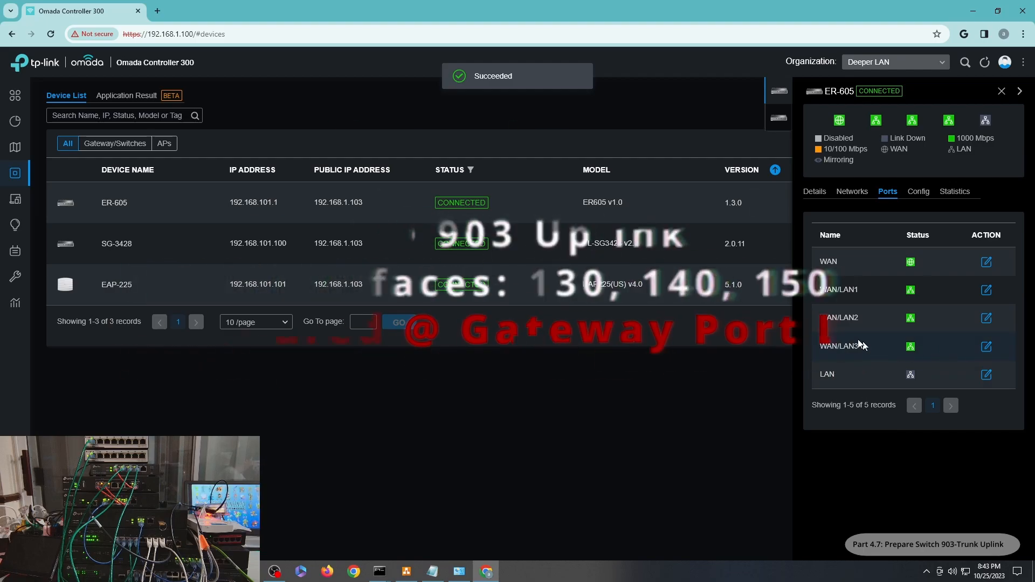
Step: Assign the 160-ATT profile to Port23 of the SG-3428 switch and apply it, with the browser window restored to its smaller size
left_click(122, 248)
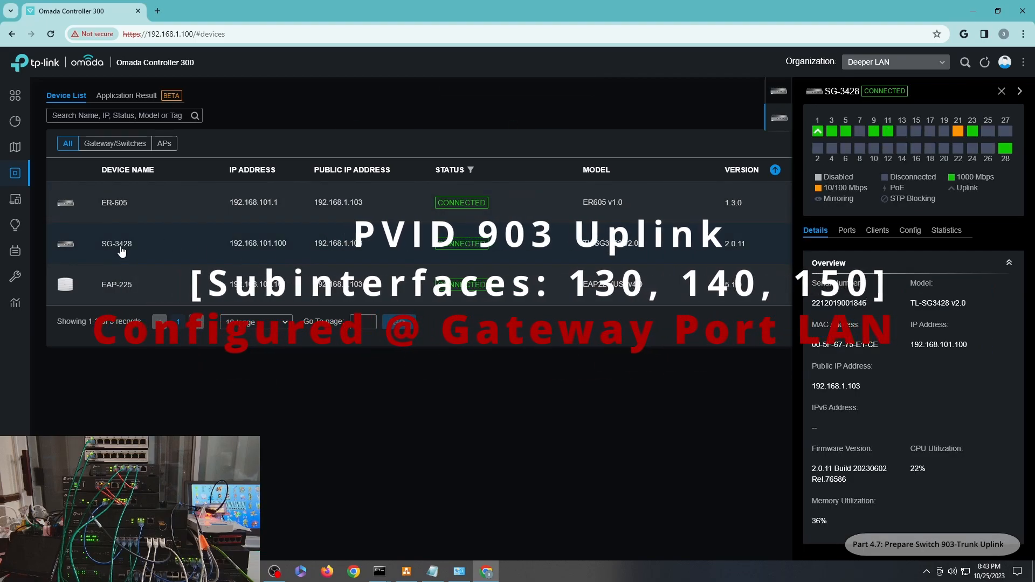
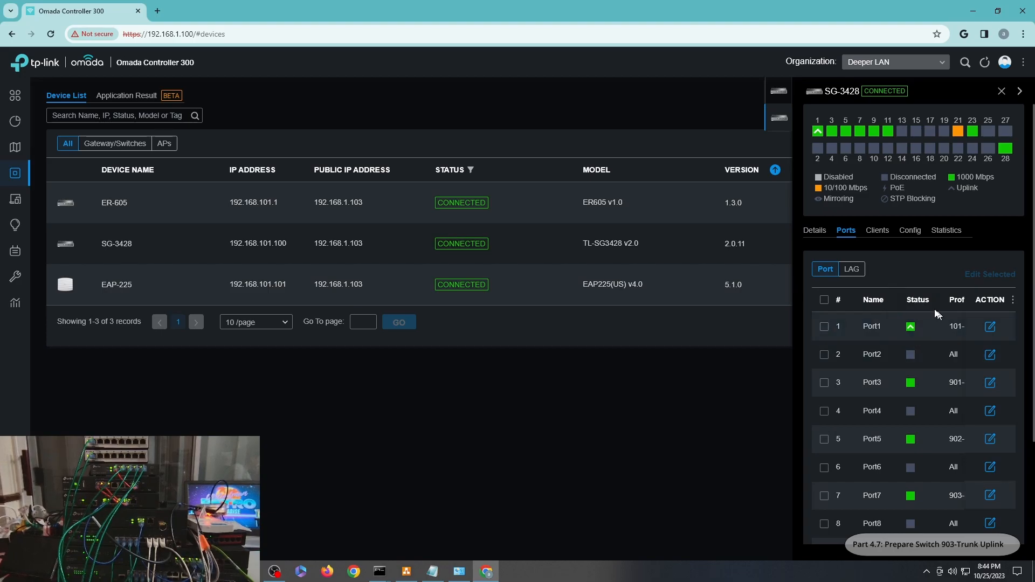
scroll(917, 286, "down", 3)
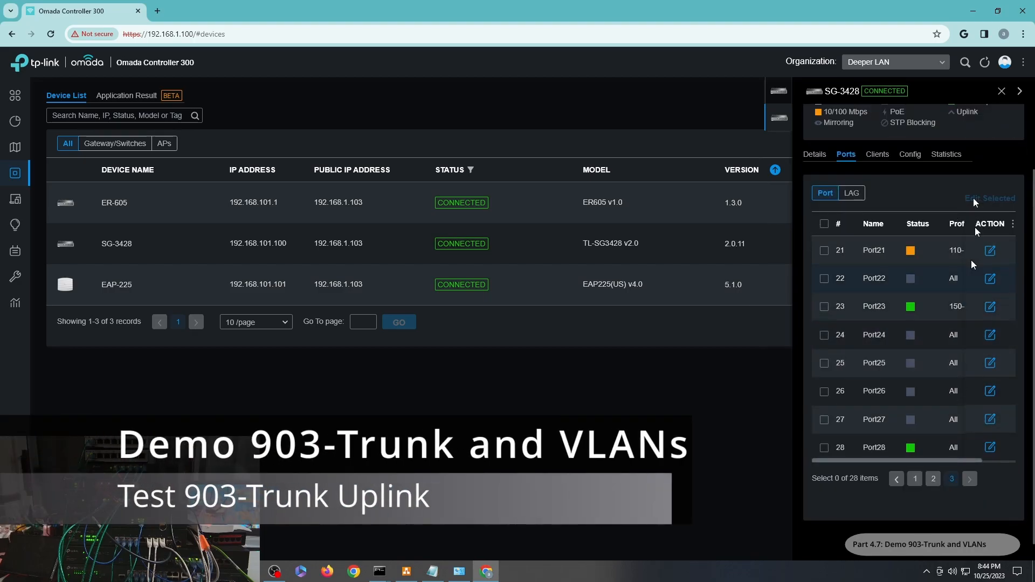
left_click(991, 306)
left_click(846, 342)
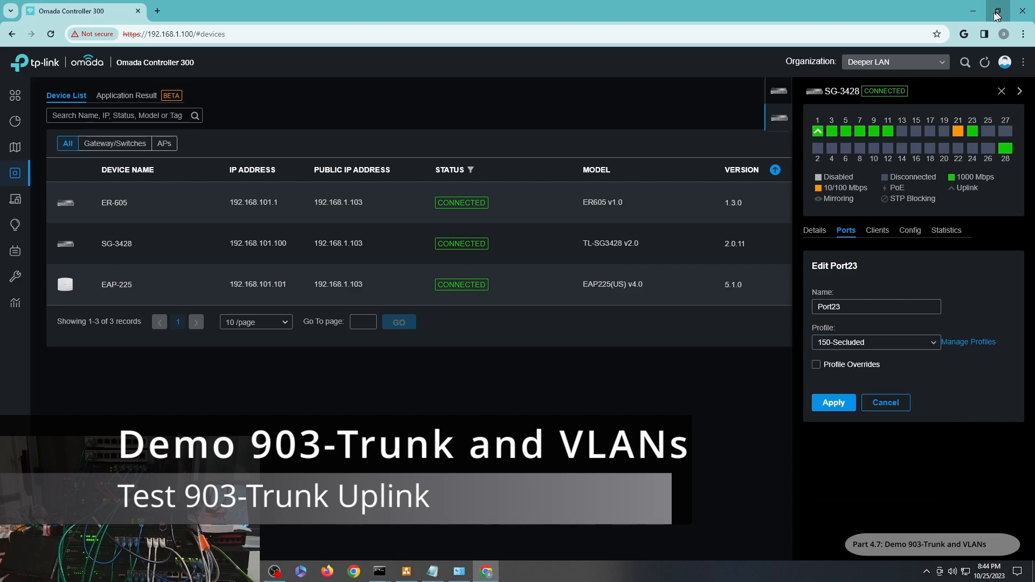
left_click(997, 12)
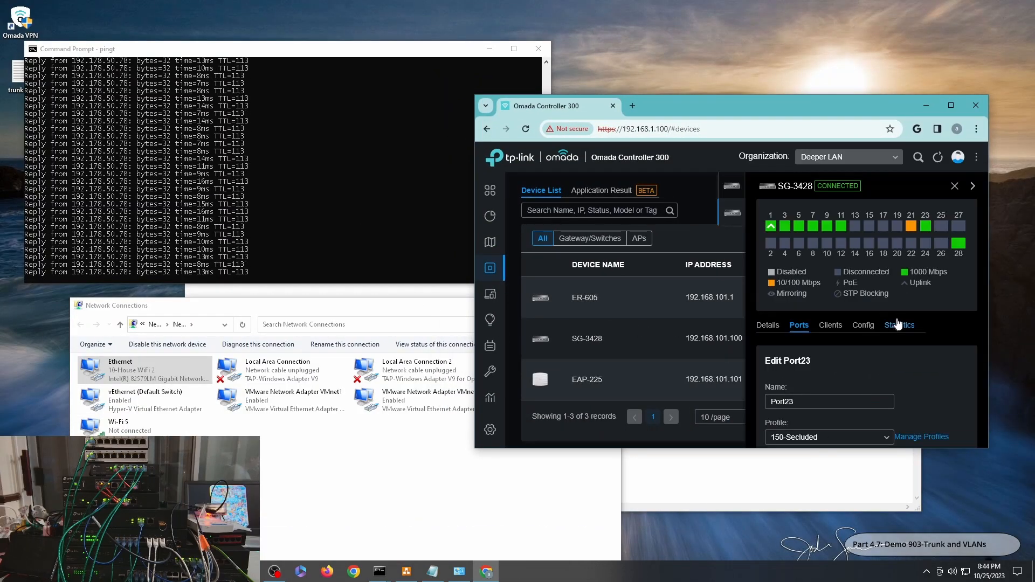
left_click(820, 329)
left_click(821, 329)
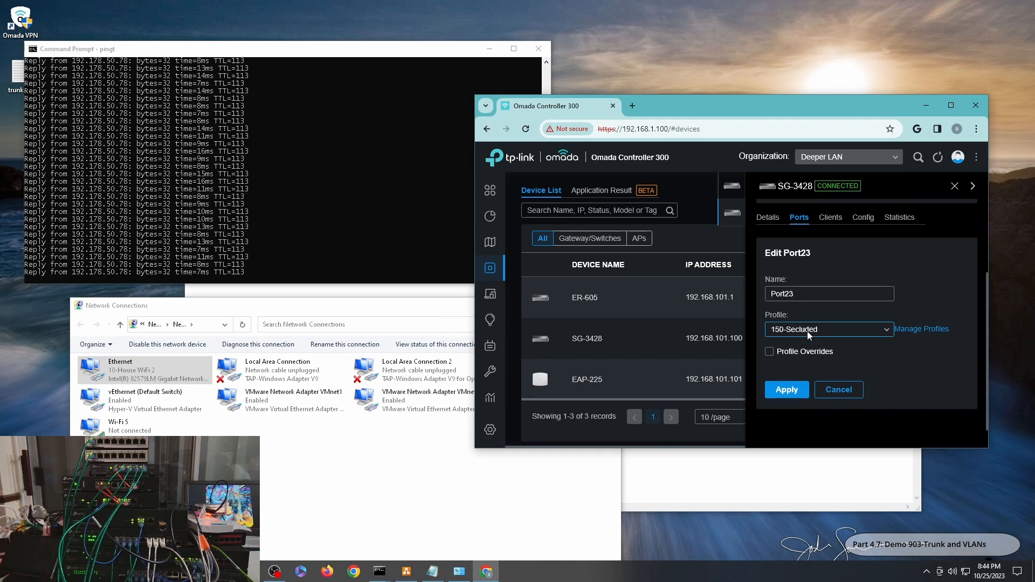
left_click(807, 331)
scroll(810, 301, "down", 1)
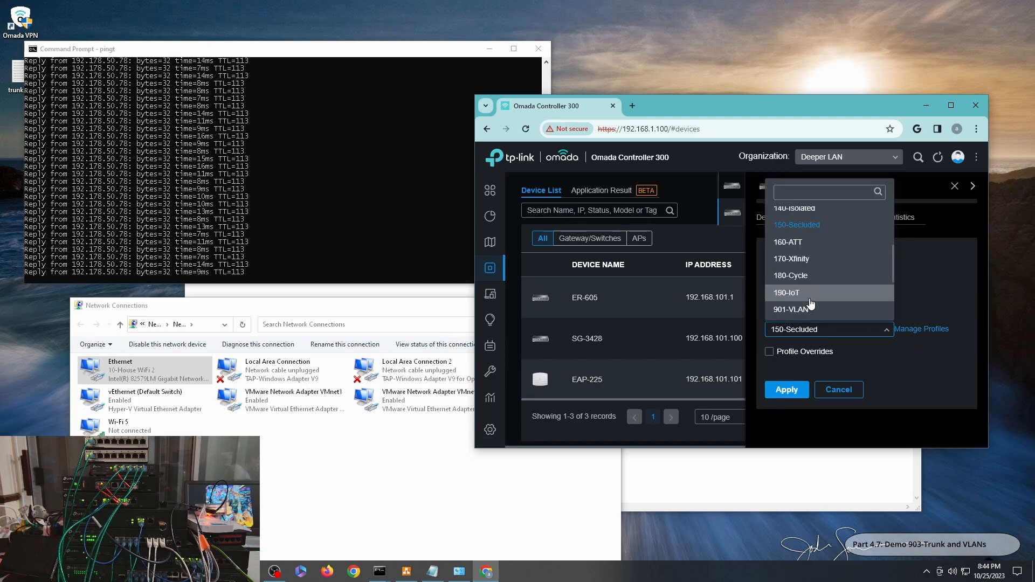
left_click(795, 246)
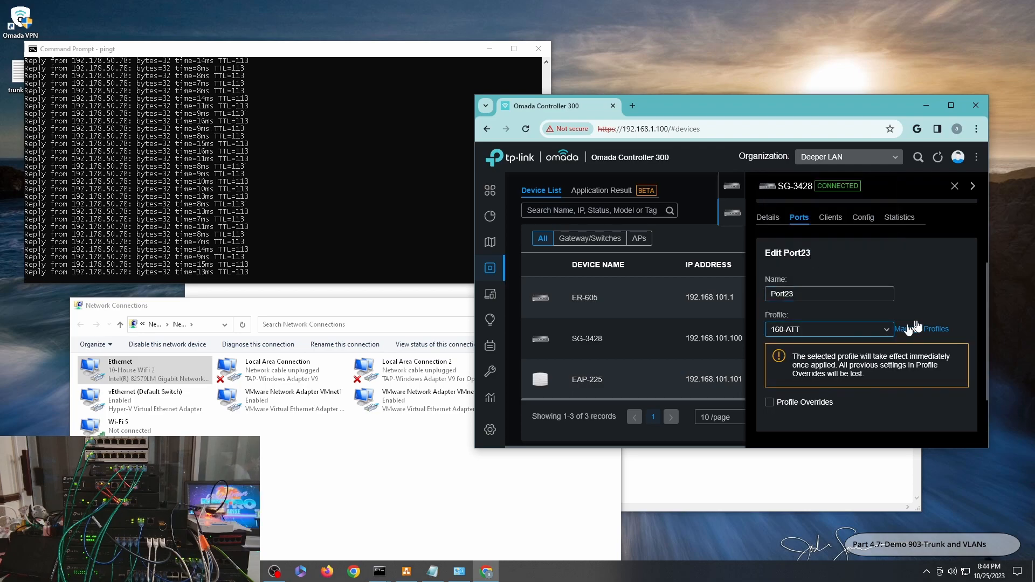
scroll(806, 347, "down", 1)
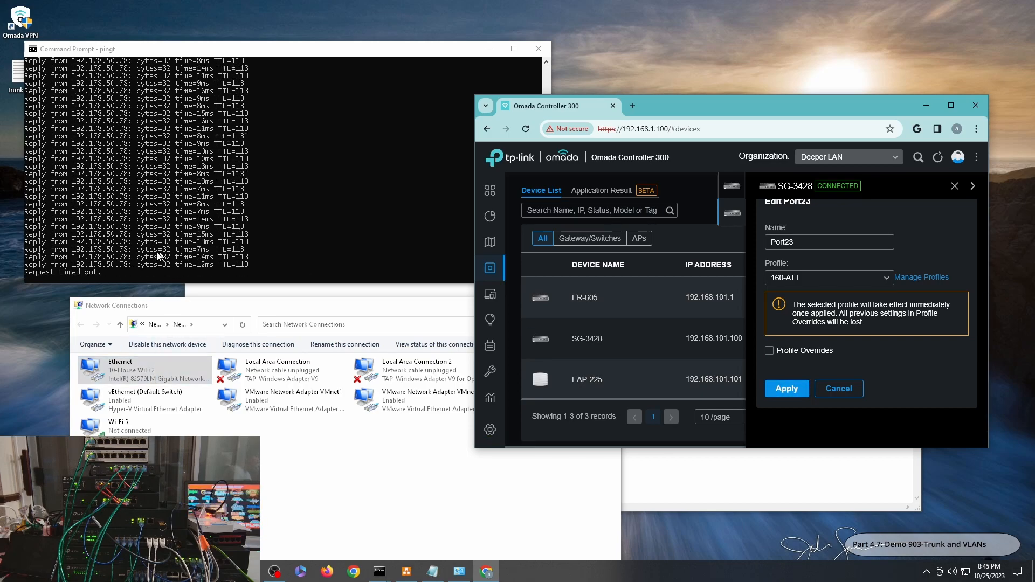
Step: Disable and re-enable the PC's Ethernet adapter to renew its address on the 160-ATT network
right_click(132, 369)
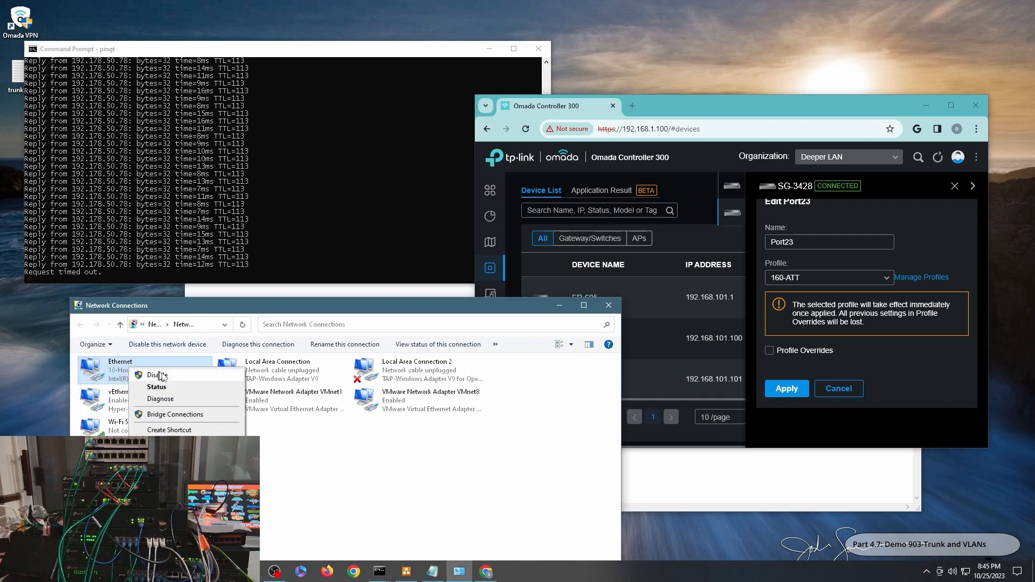
left_click(165, 376)
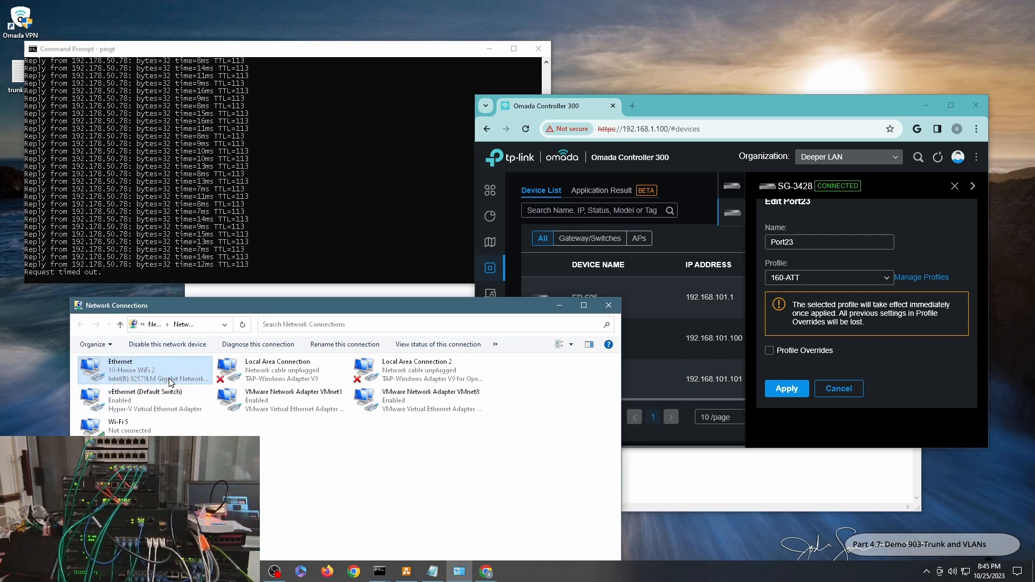
right_click(152, 387)
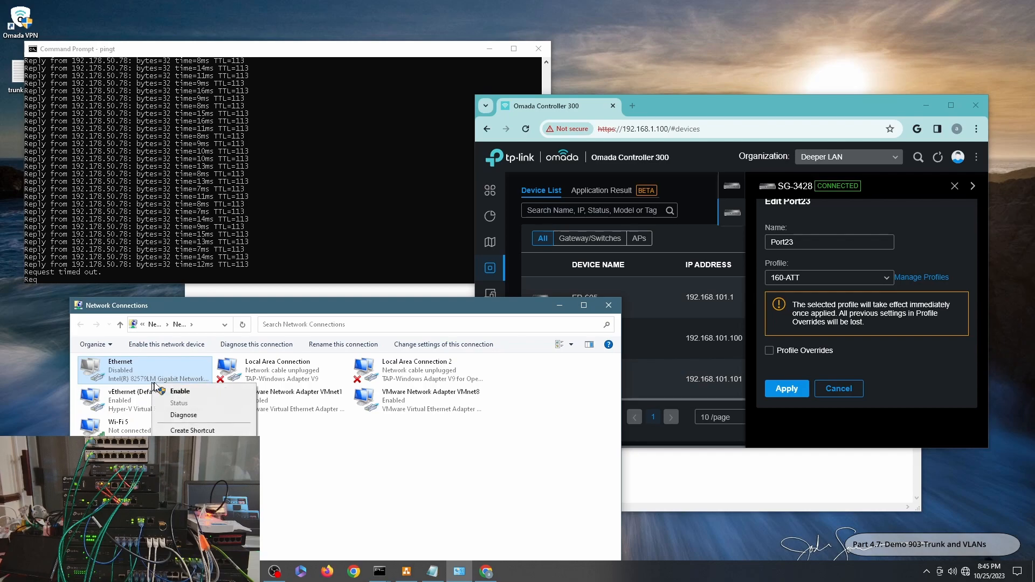
left_click(174, 399)
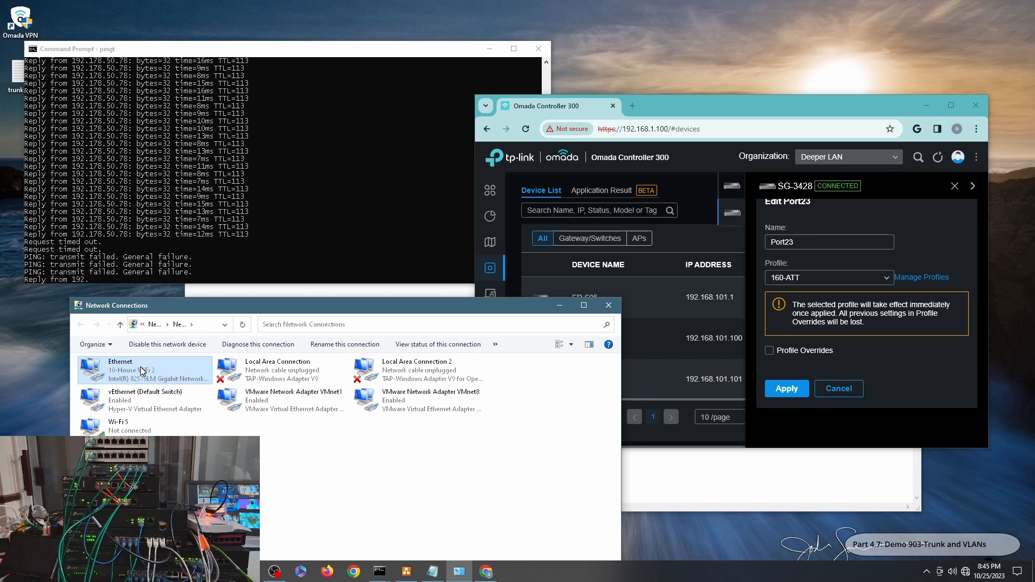
Step: Check the Ethernet adapter's status and connection details for the VLAN 160 address, and close both dialogs
left_click(411, 341)
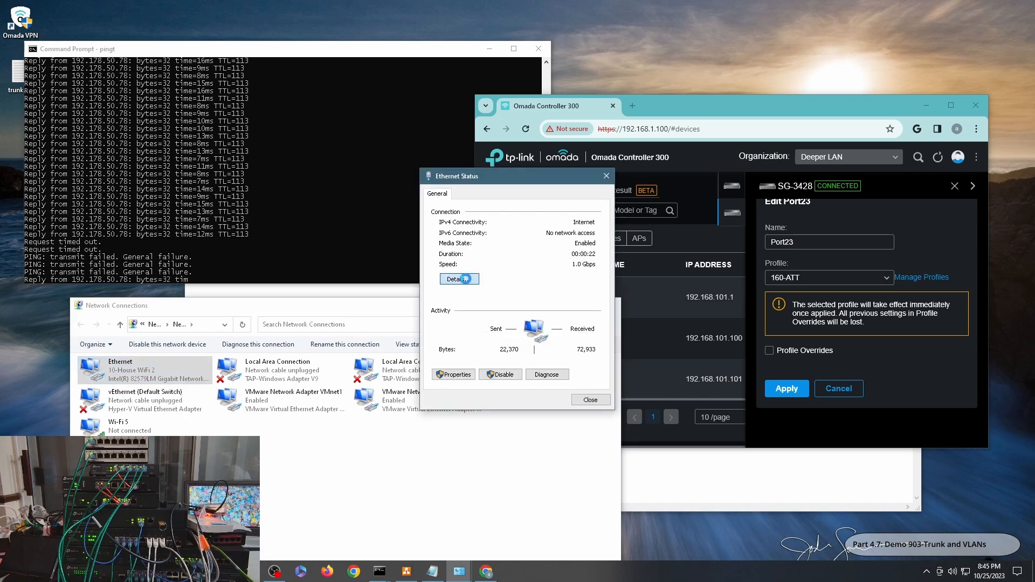
left_click(464, 278)
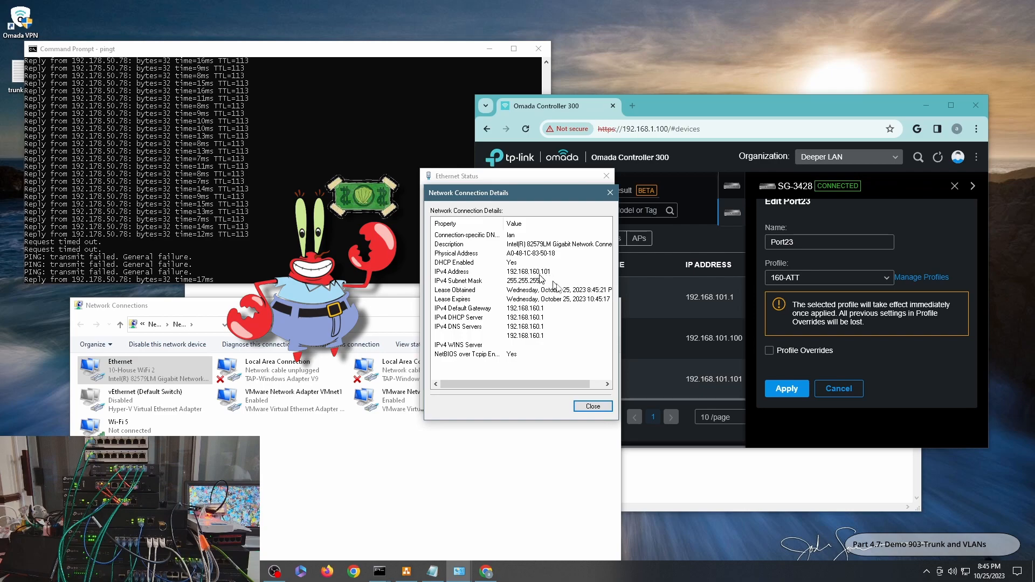
left_click(593, 407)
left_click(593, 400)
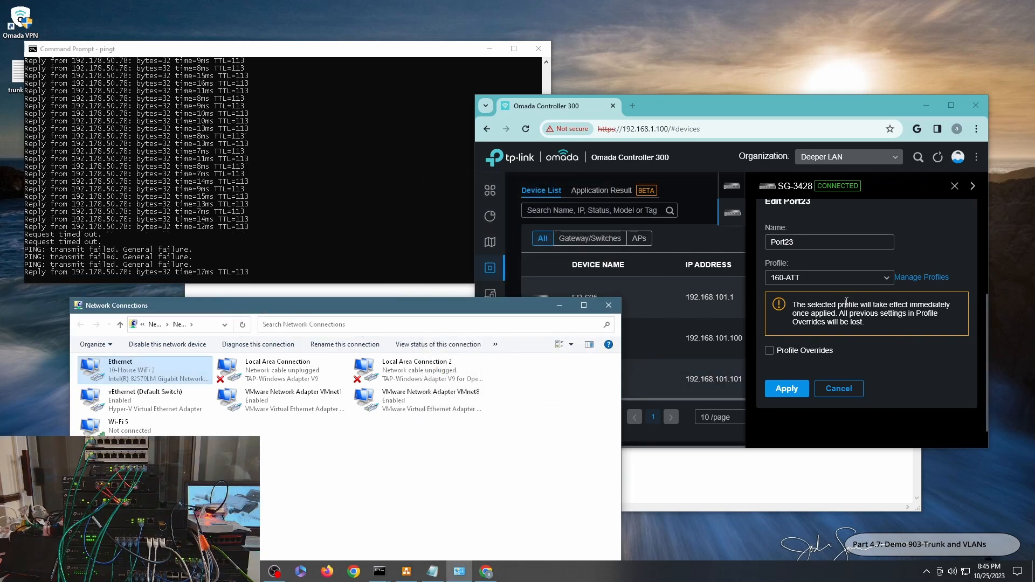
Step: Assign the 170-Xfinity profile to Port23 of the SG-3428 switch and apply it
left_click(946, 157)
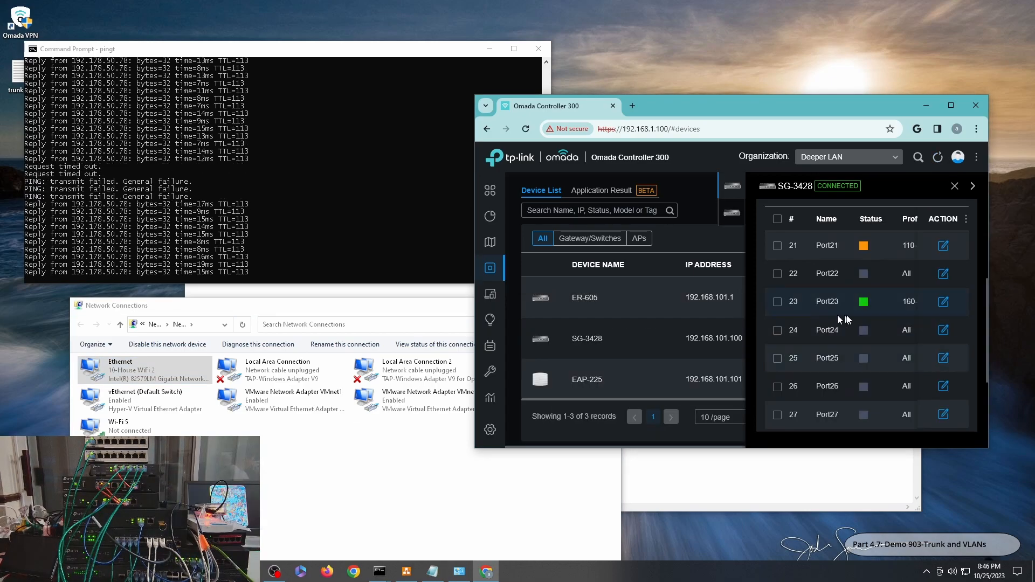
left_click(944, 303)
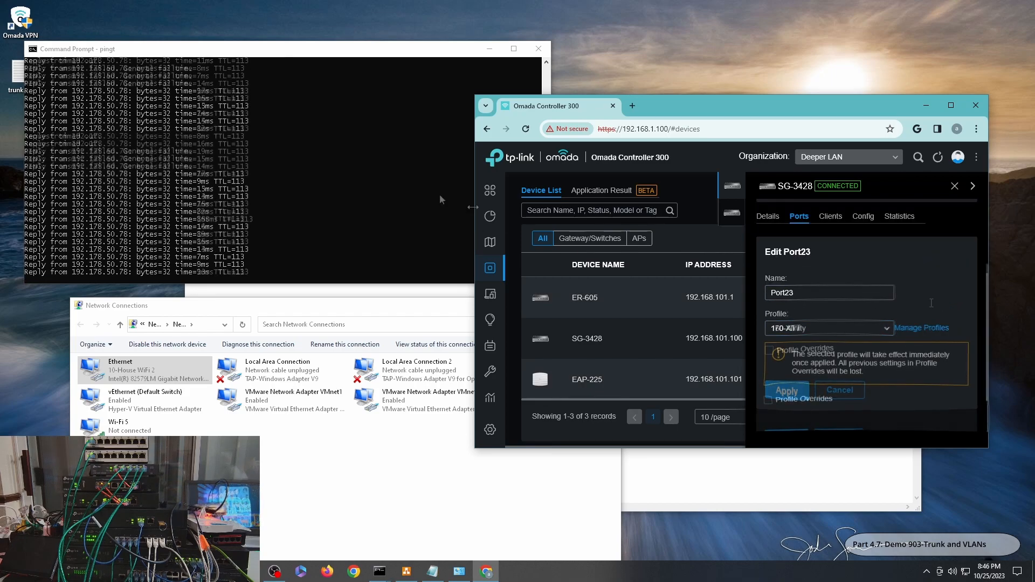
scroll(787, 368, "down", 1)
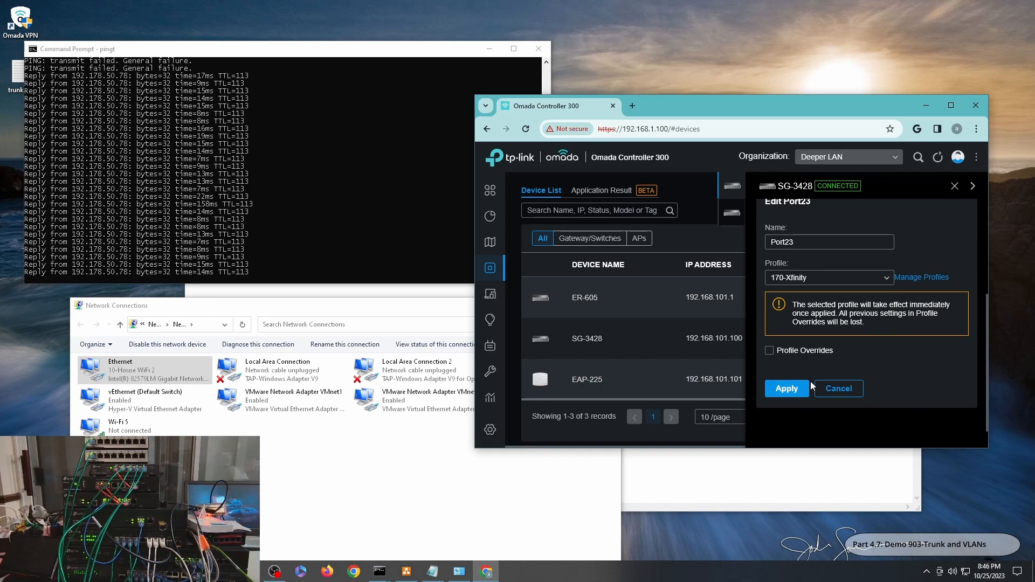
Step: Disable and re-enable the PC's Ethernet adapter to renew its address on the 170-Xfinity network
right_click(138, 376)
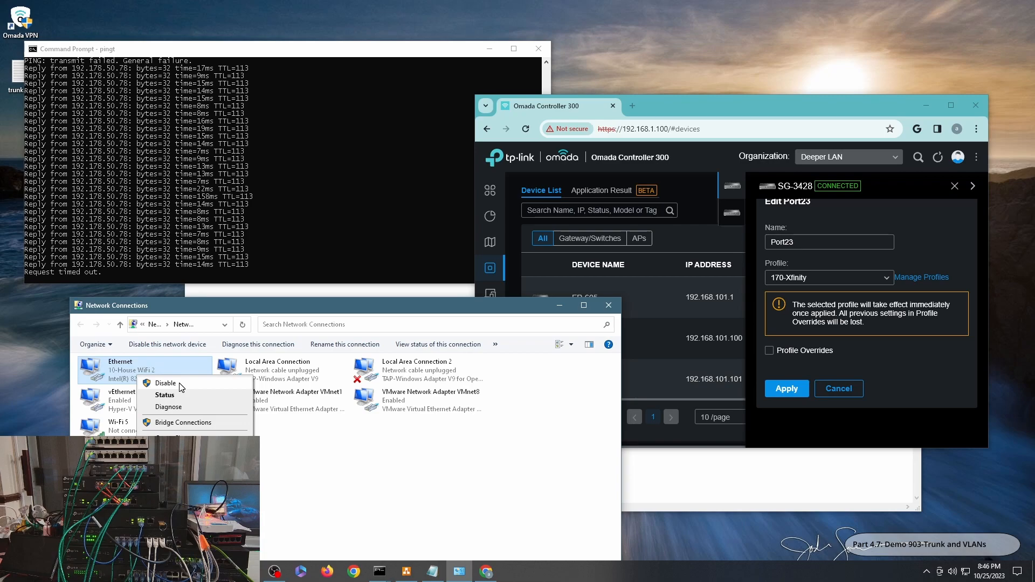
left_click(165, 384)
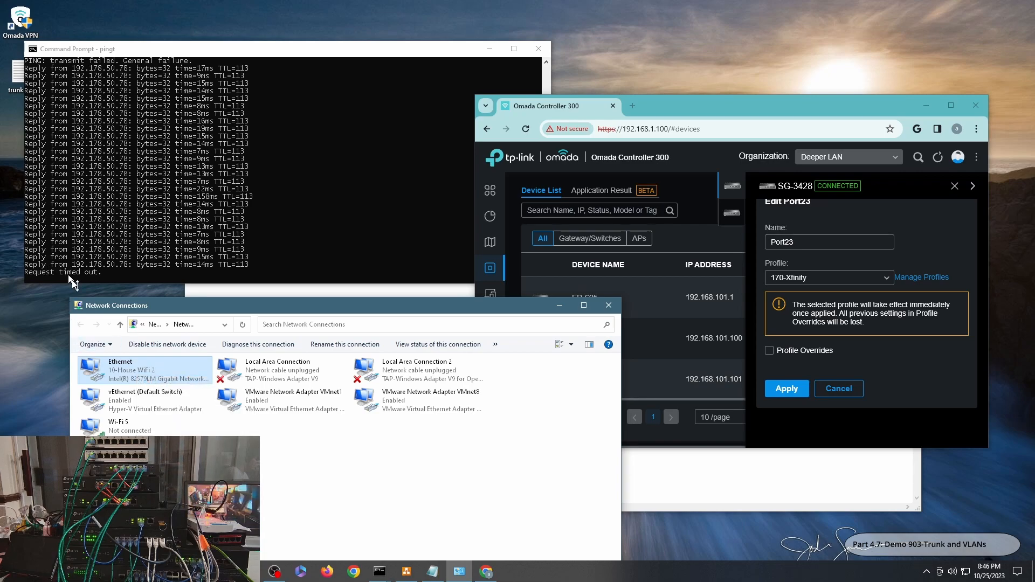
right_click(147, 368)
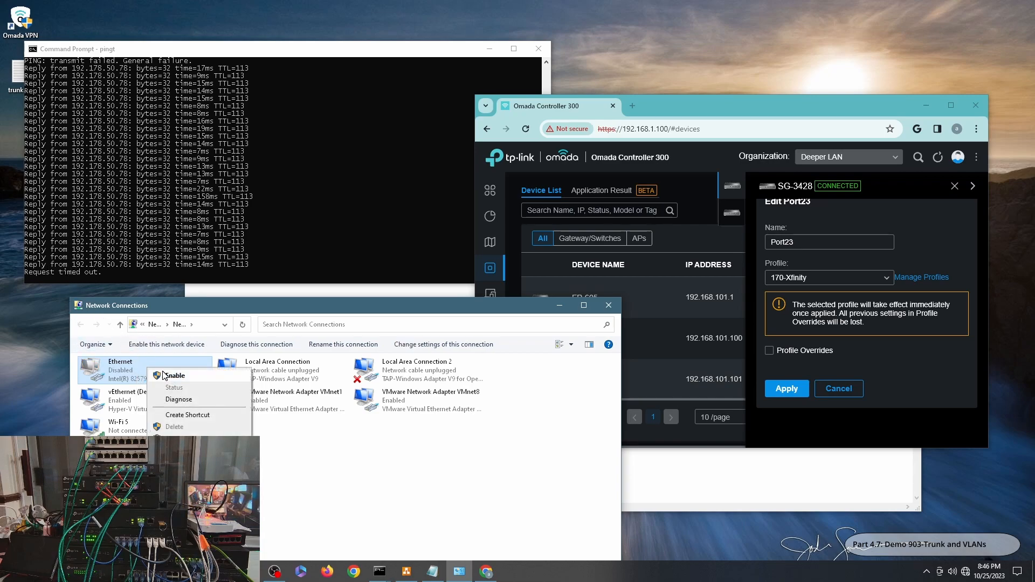
left_click(165, 376)
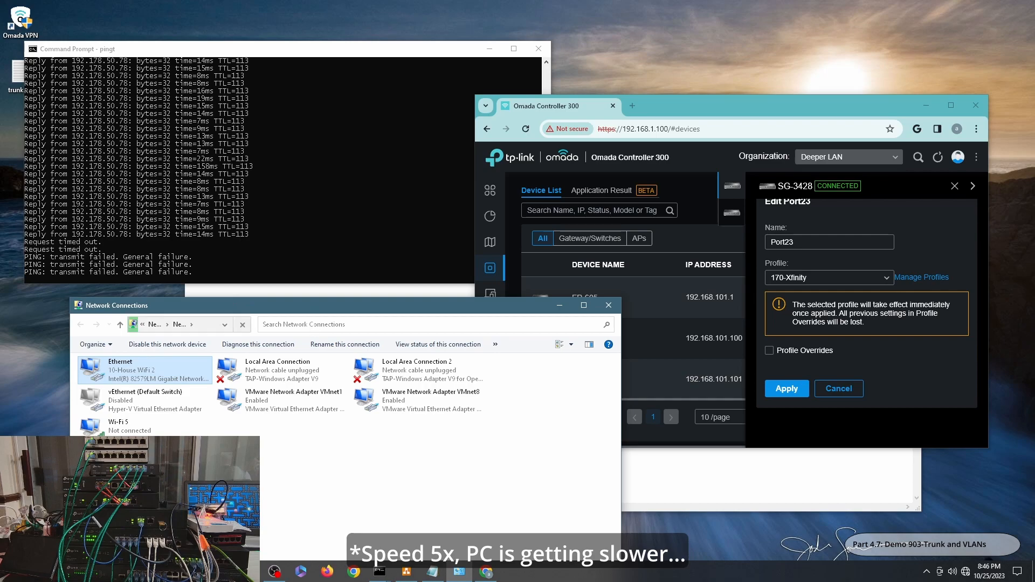
Step: Check the Ethernet adapter's connection details for the VLAN 170 address, and close both dialogs
double_click(132, 371)
left_click(453, 279)
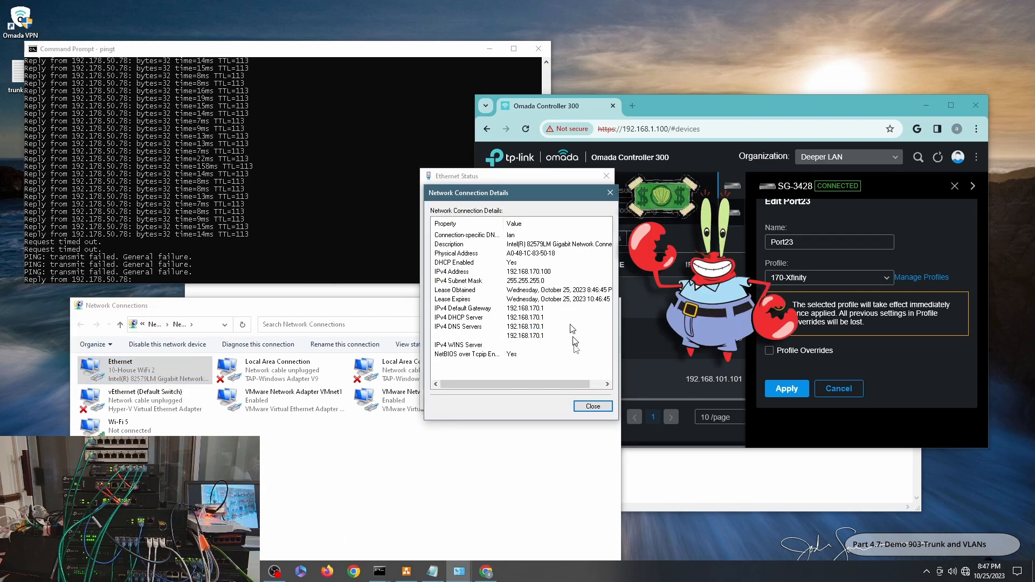
left_click(593, 406)
left_click(593, 403)
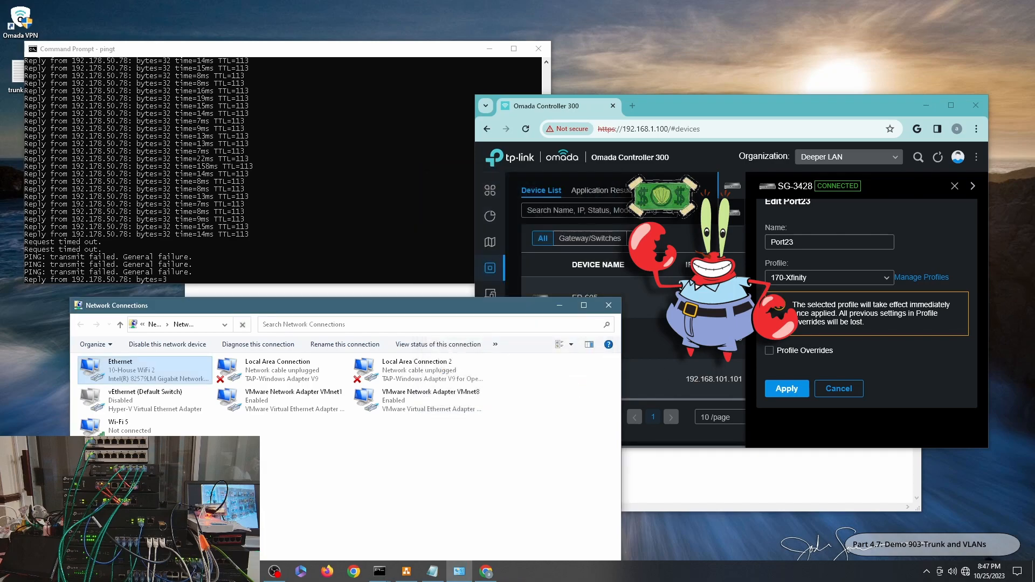
Step: Change Port23's profile to 180-Cycle and apply it
left_click(821, 277)
left_click(821, 276)
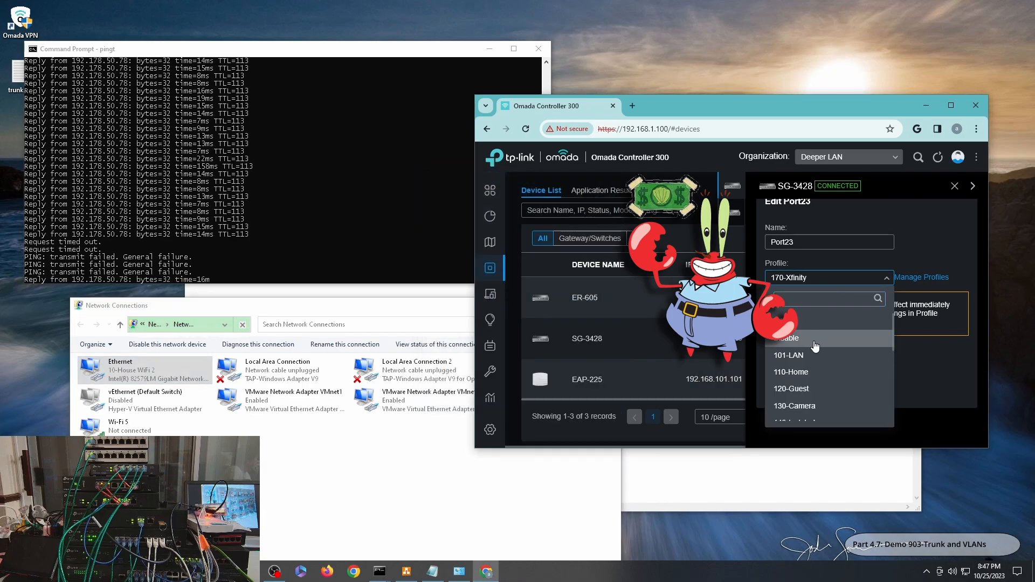
scroll(809, 348, "down", 3)
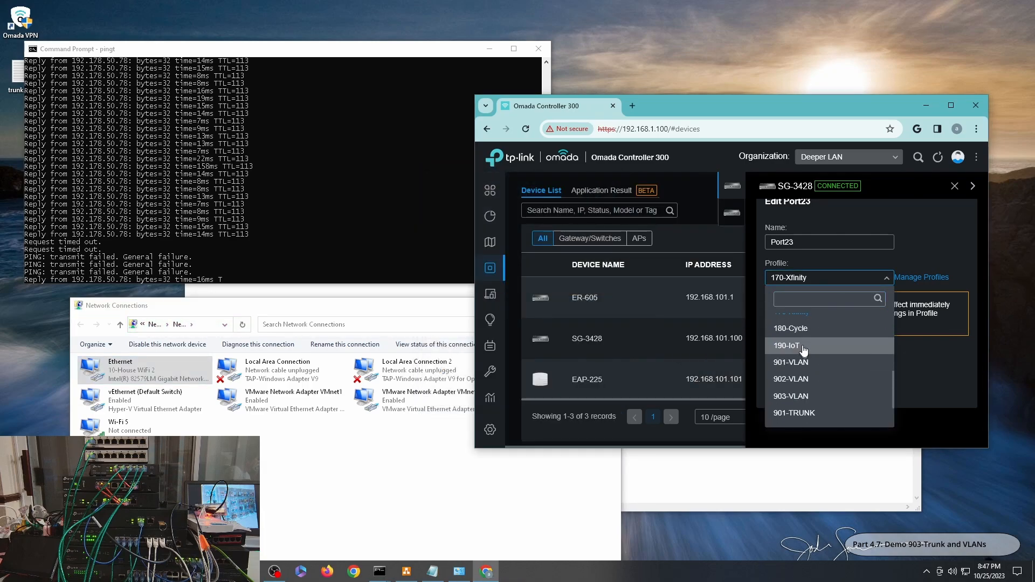
left_click(801, 332)
left_click(797, 389)
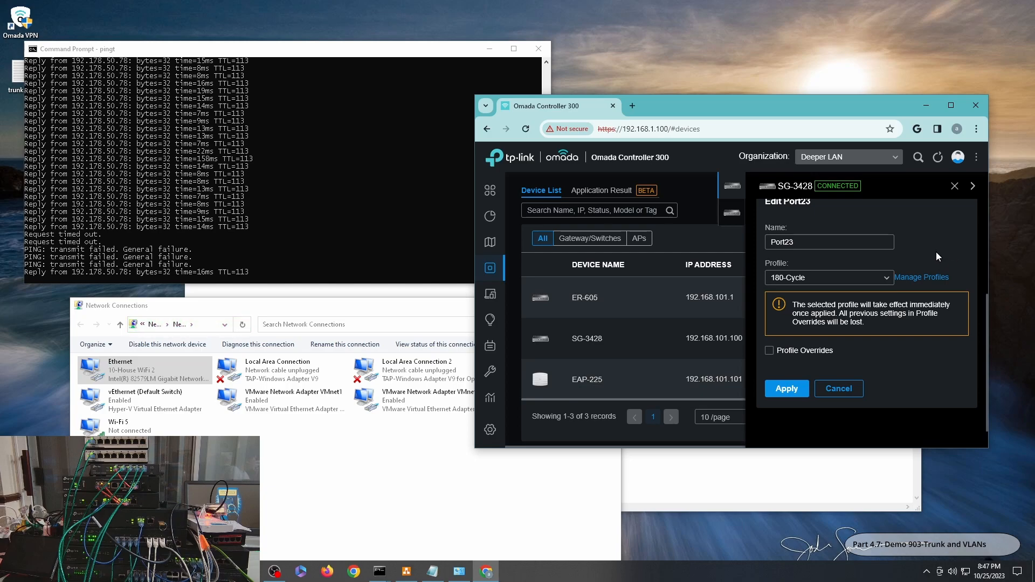
Step: Disable and re-enable the PC's Ethernet adapter to renew its address on the 180-Cycle network
left_click(159, 382)
right_click(160, 381)
key("Escape")
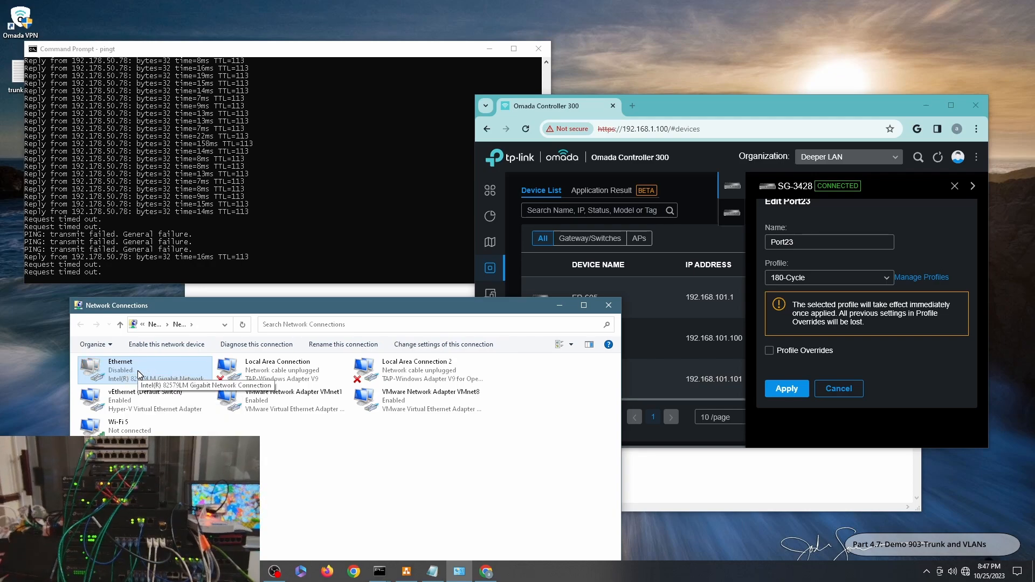
right_click(137, 371)
left_click(166, 375)
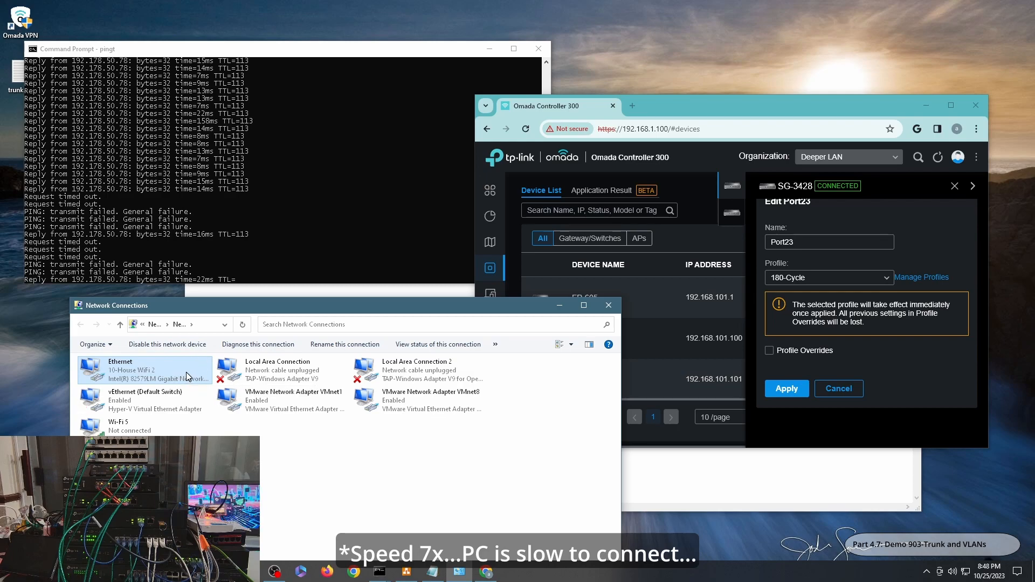
Step: Check the Ethernet adapter's connection details for the VLAN 180 address, and close both dialogs
double_click(186, 372)
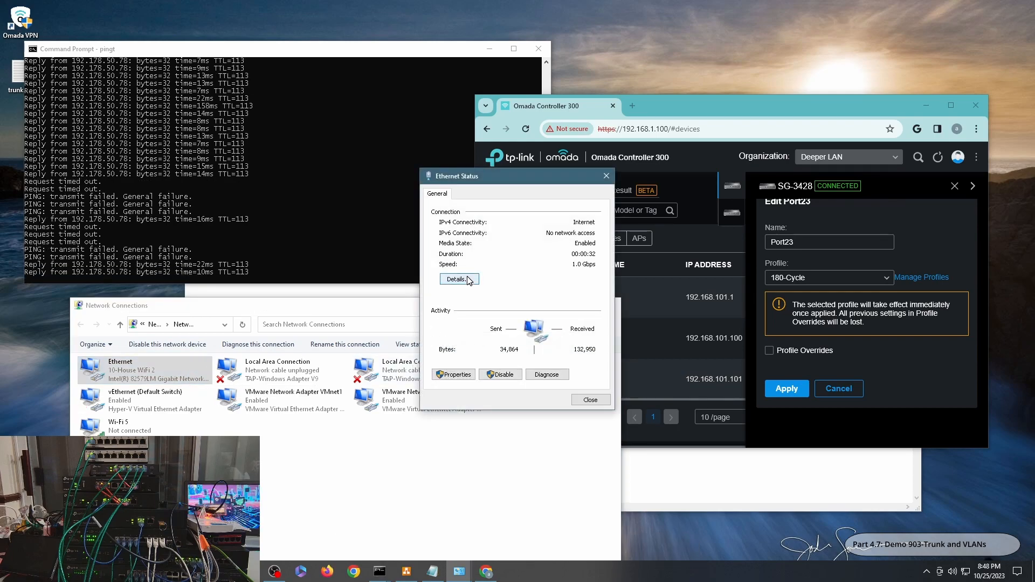
left_click(459, 279)
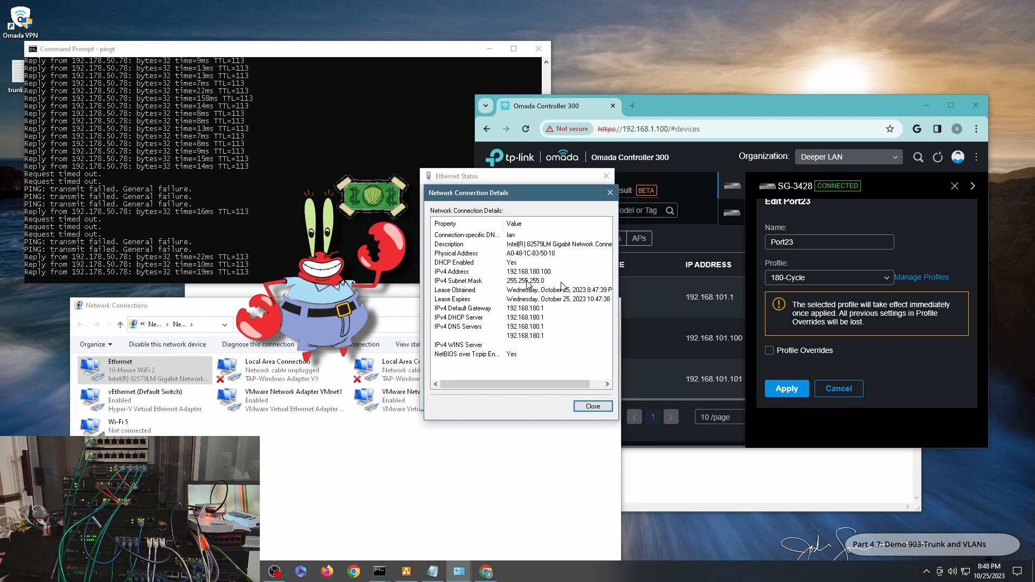
left_click(592, 406)
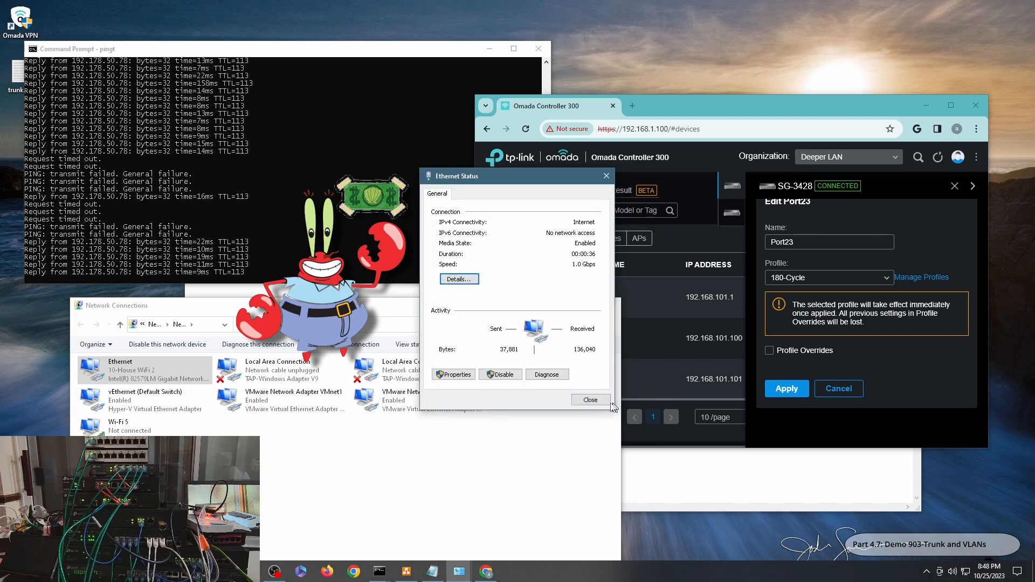
left_click(591, 400)
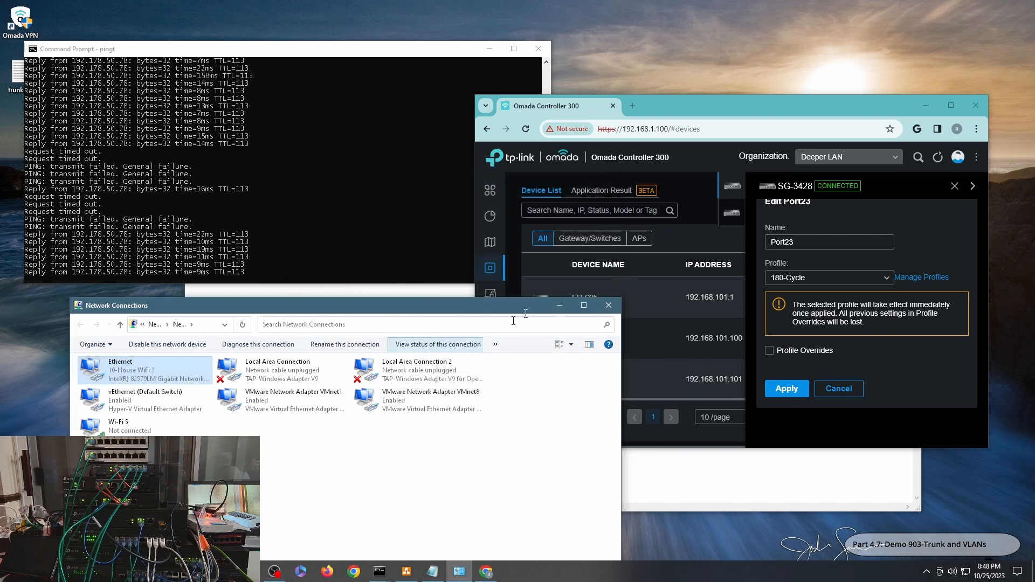
Step: Maximize the controller's browser window and switch to the network diagram application
left_click(951, 106)
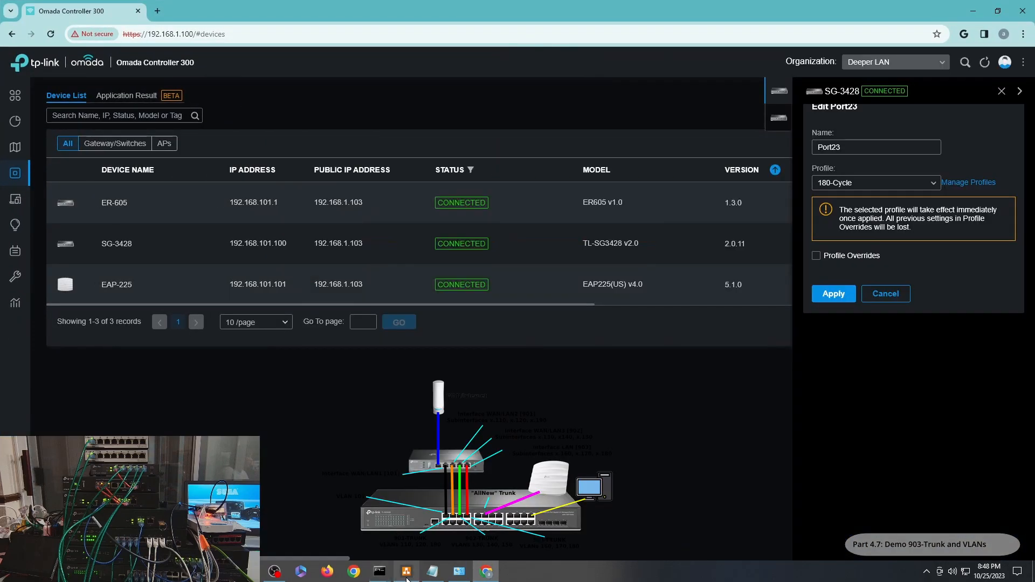
left_click(413, 574)
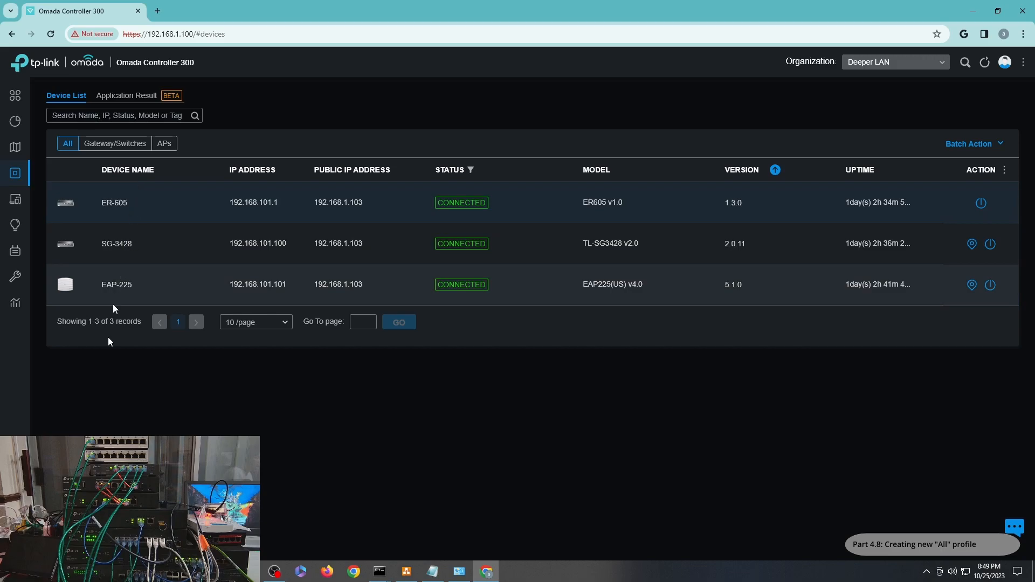
Step: Start a new switch port profile in the site's wired LAN settings and name it AllNew
mouse_move(48, 173)
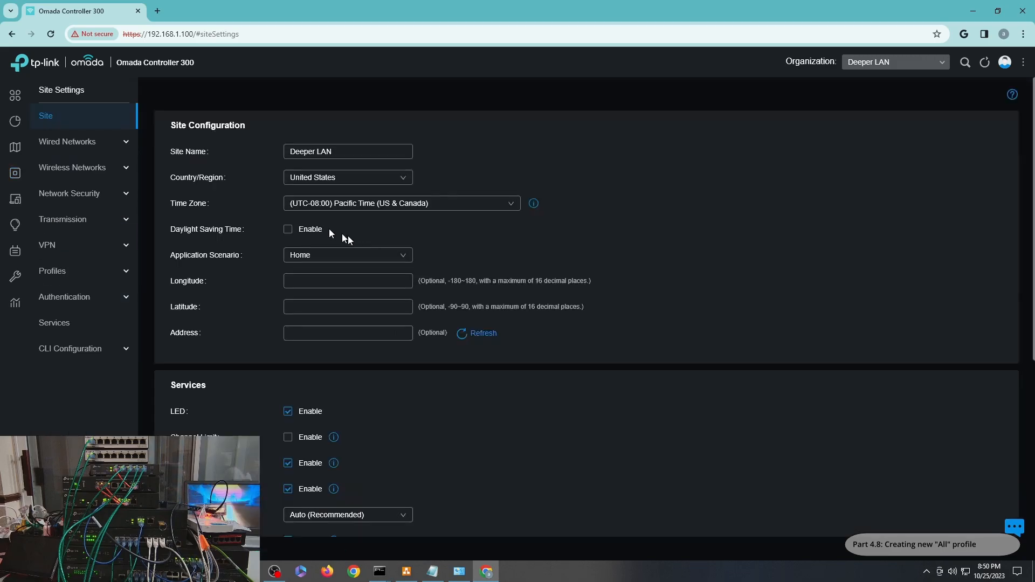
left_click(64, 143)
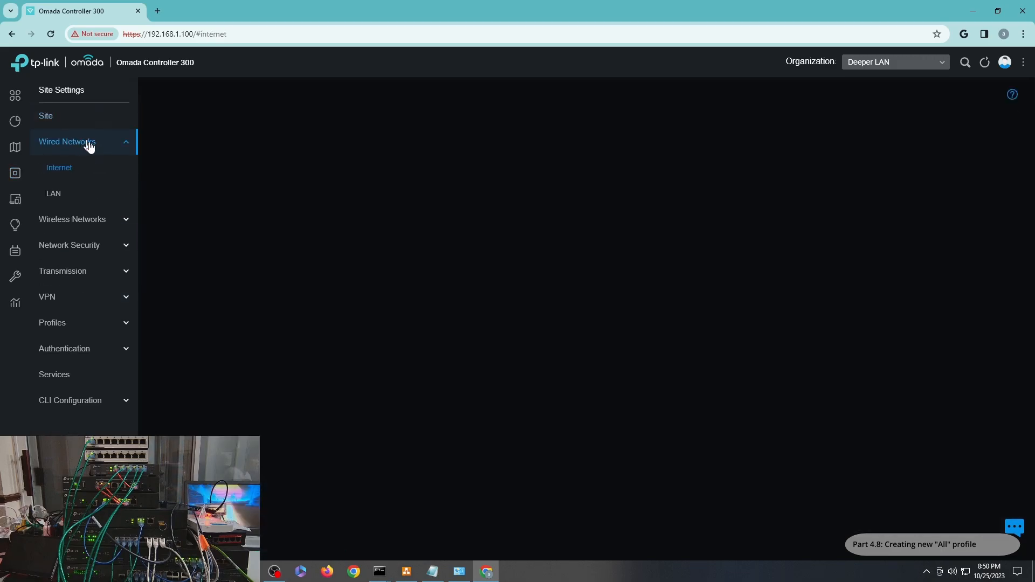
left_click(53, 194)
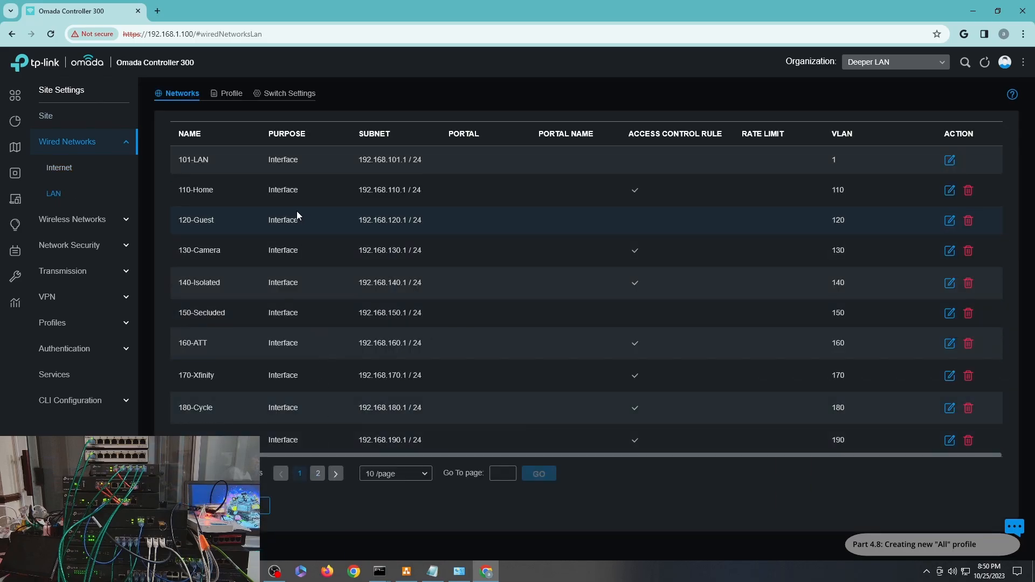
left_click(233, 95)
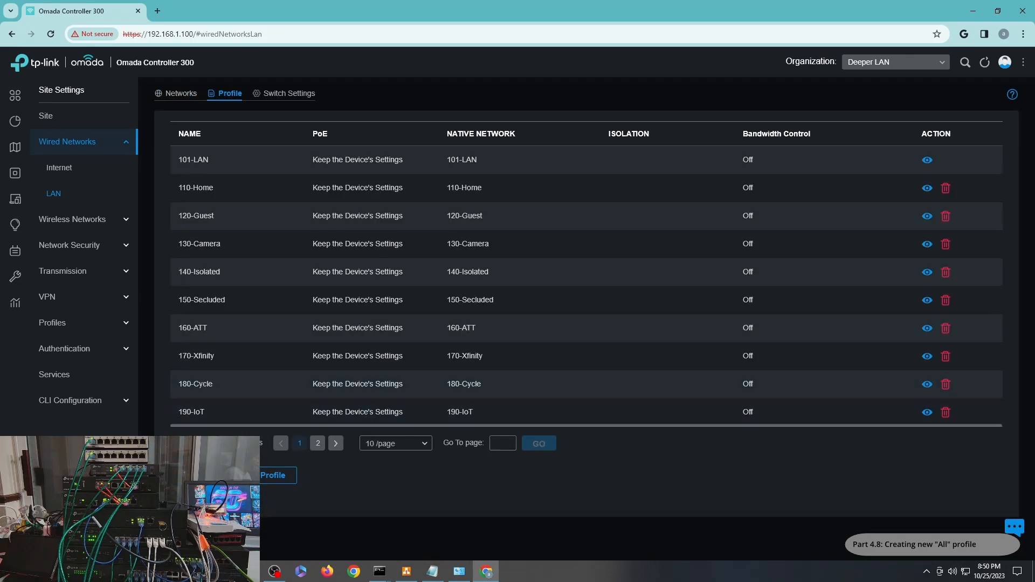
left_click(275, 475)
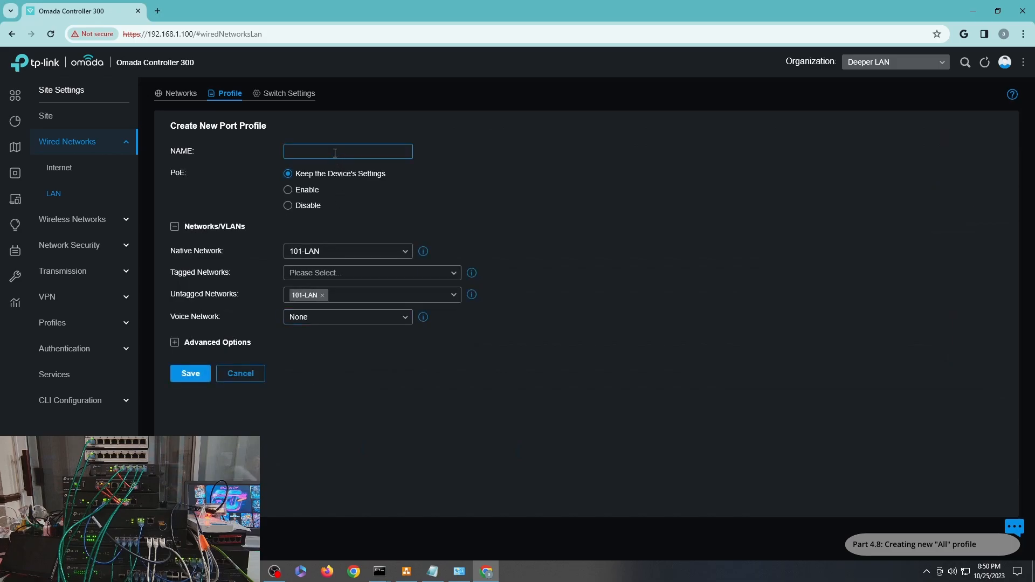
type("AllNew")
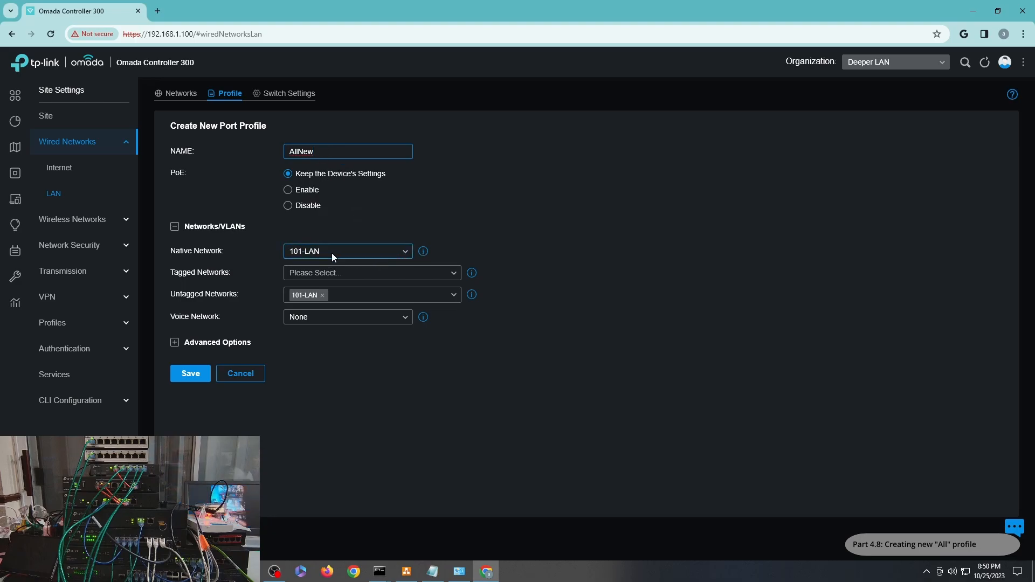
Step: Select all networks from 110-Home to 190-IoT as tagged networks of the AllNew profile, leaving out 901-VLAN, 902-VLAN and 903-VLAN
left_click(409, 274)
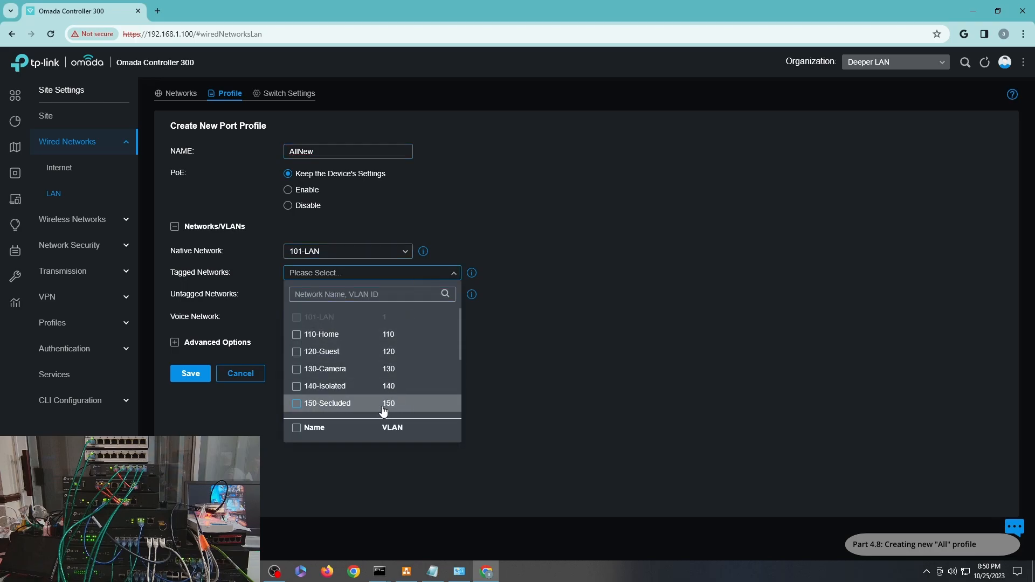
scroll(367, 350, "down", 5)
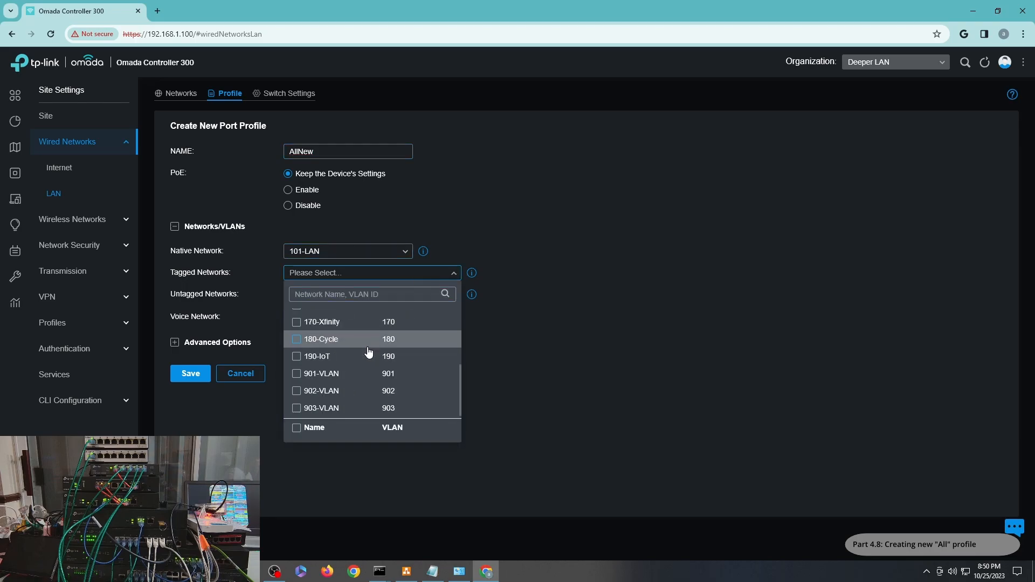
left_click(307, 428)
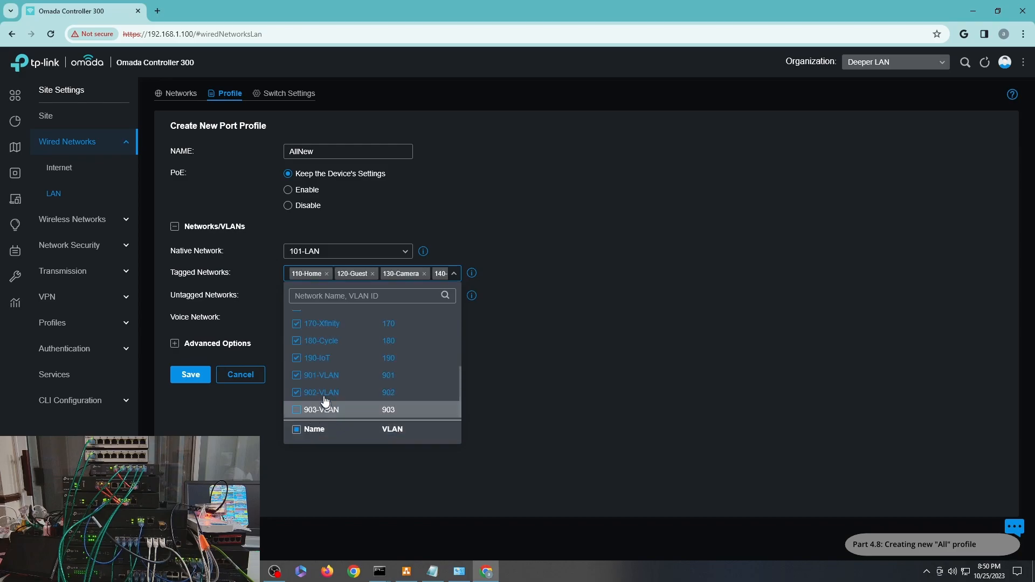
left_click(324, 394)
left_click(326, 377)
scroll(358, 378, "up", 3)
scroll(360, 353, "down", 3)
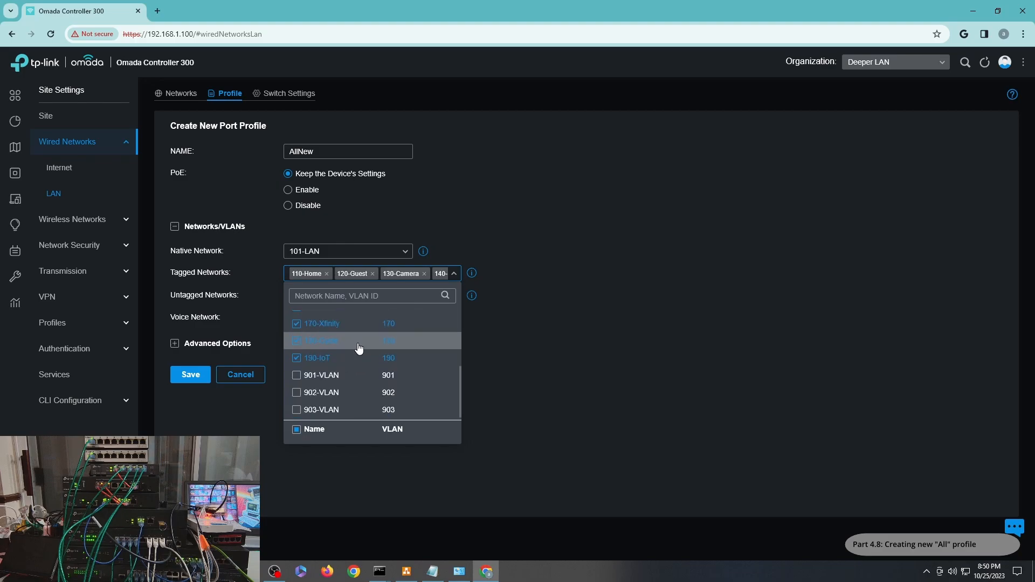
scroll(356, 356, "up", 3)
scroll(353, 360, "down", 3)
left_click(597, 380)
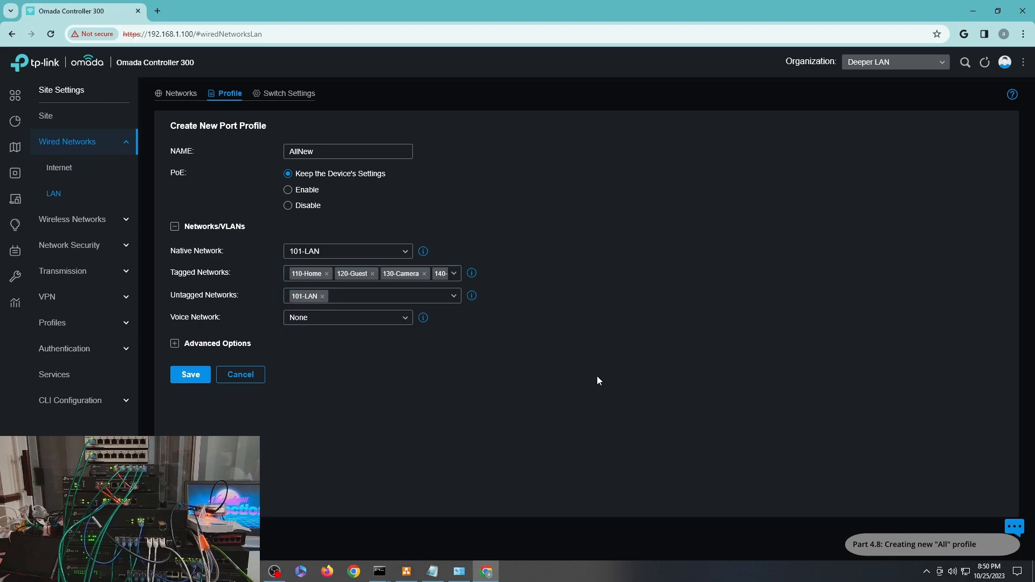
Step: Set the AllNew profile's Loopback Control to Loopback Detection Port Based in the advanced options
left_click(225, 345)
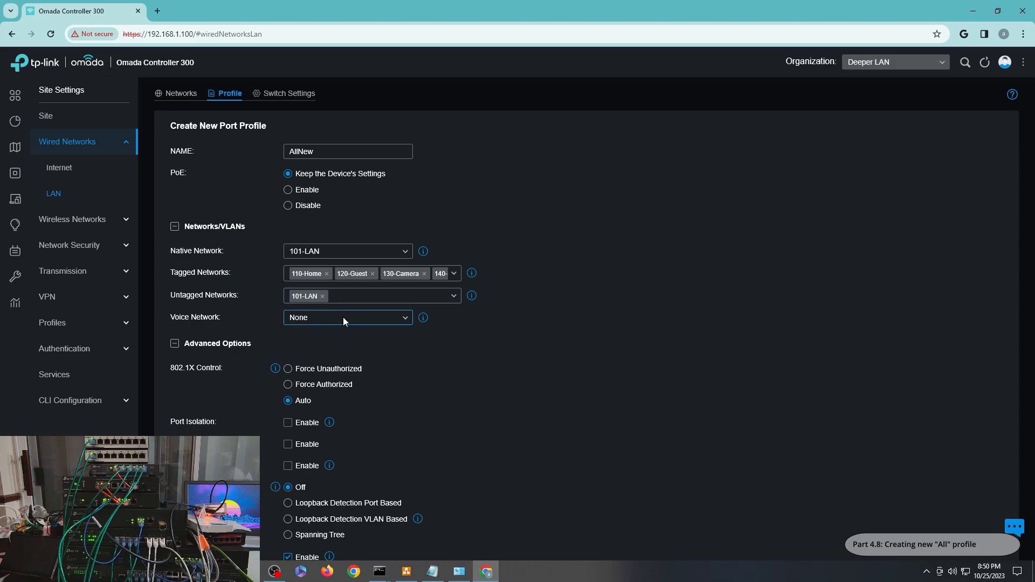
scroll(504, 397, "down", 3)
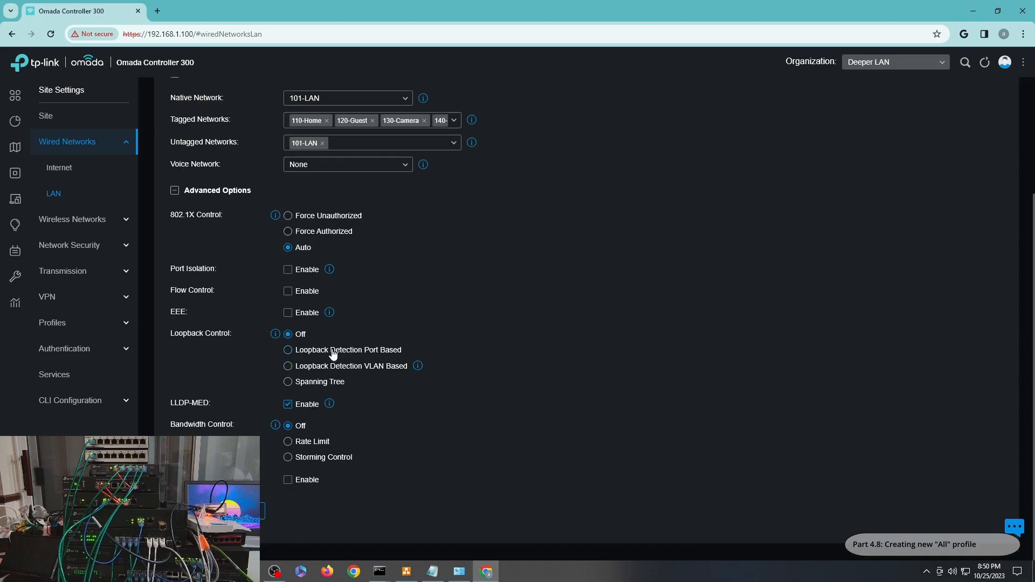
left_click(332, 351)
scroll(481, 344, "up", 3)
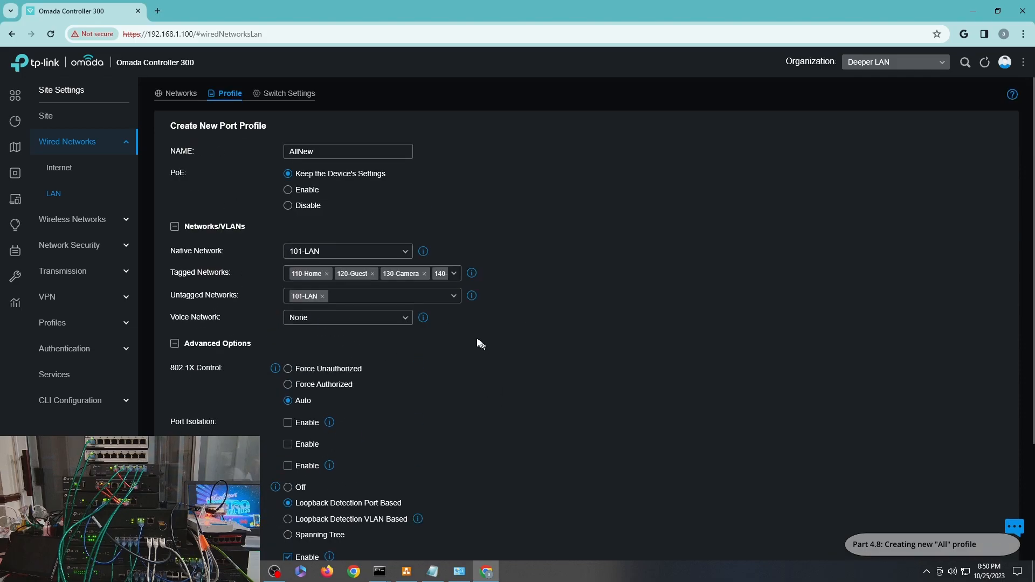
scroll(209, 352, "down", 3)
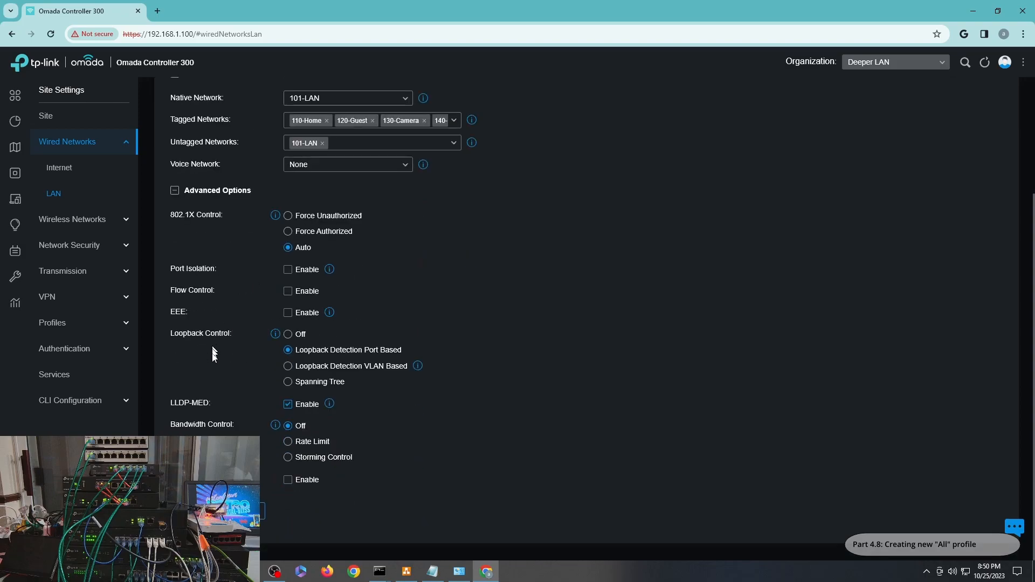
Step: Save the AllNew profile and check for it among the remaining profiles in the profile list
left_click(192, 511)
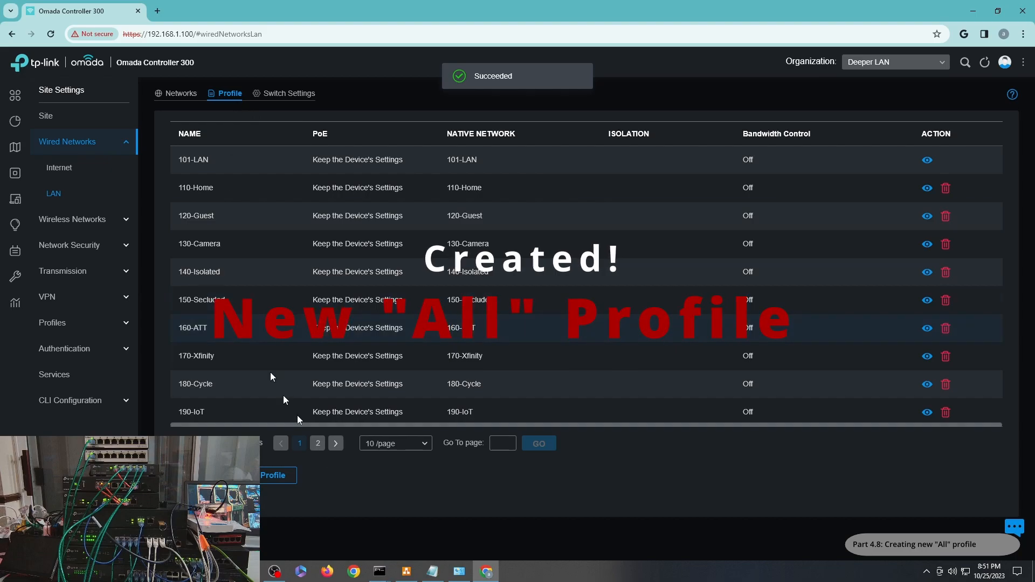
left_click(321, 442)
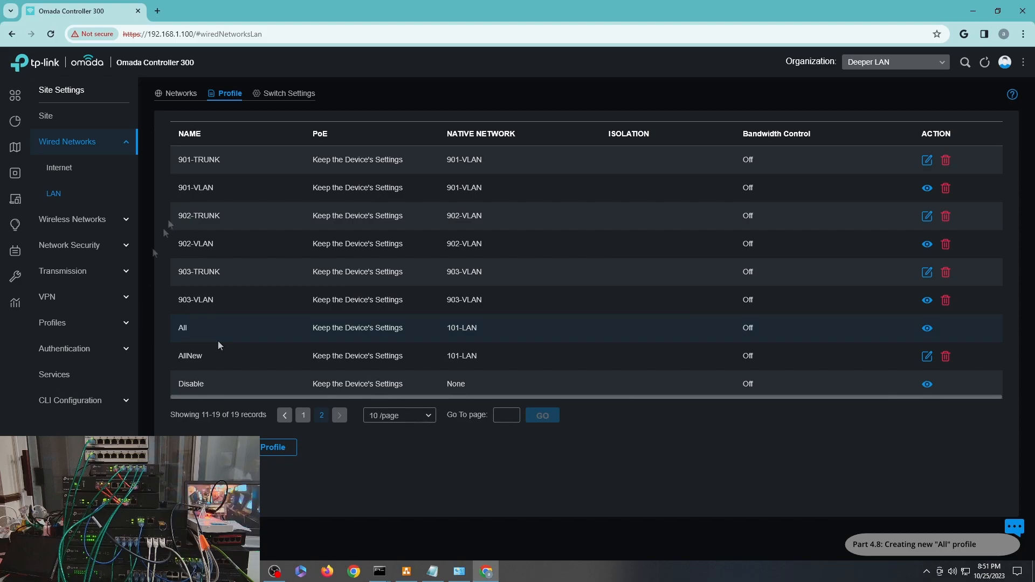
Step: Assign the AllNew profile to Port11 of the SG-3428 switch, apply it and close the switch's details
left_click(21, 174)
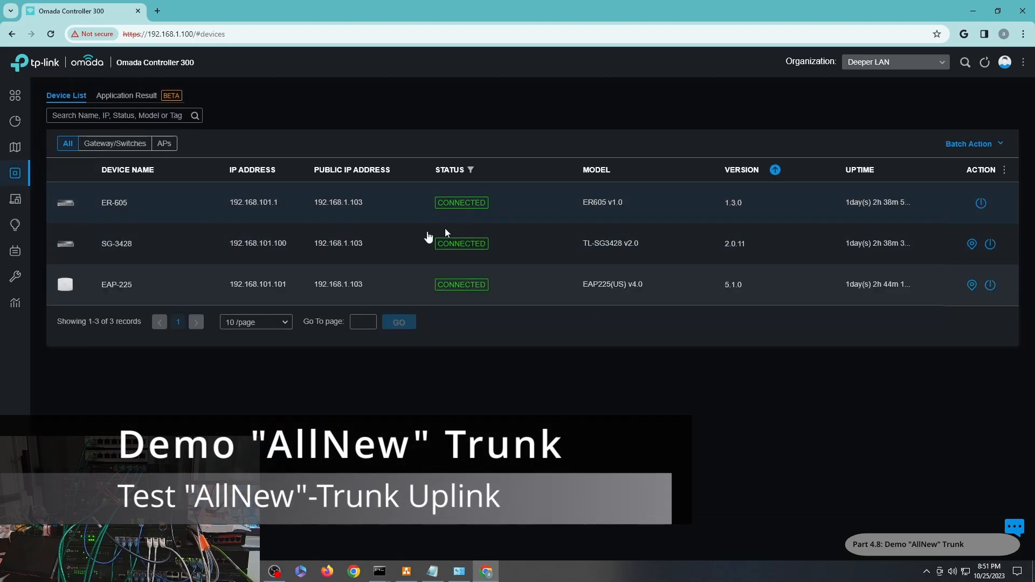
left_click(120, 244)
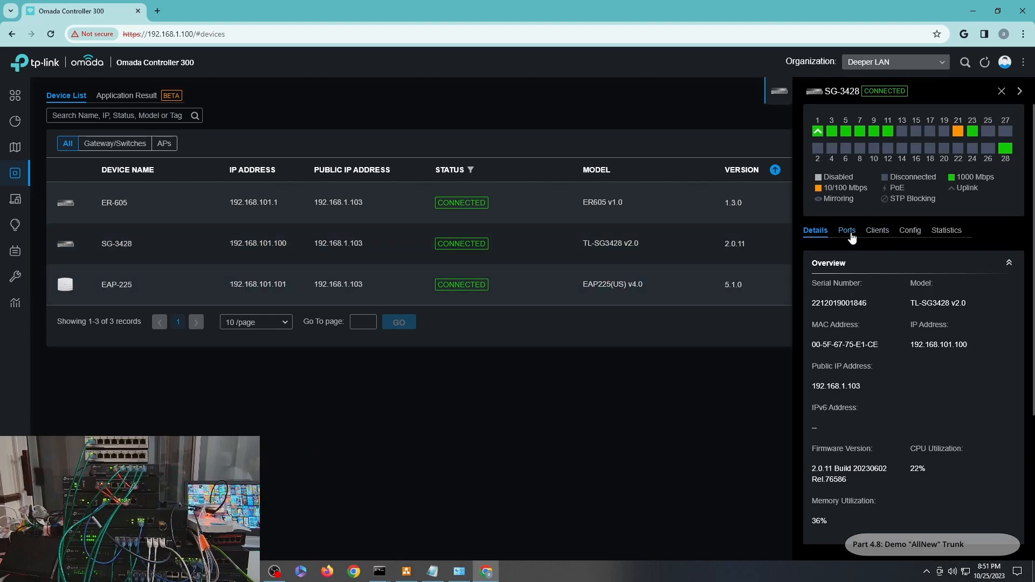
left_click(850, 233)
scroll(926, 363, "down", 2)
left_click(935, 507)
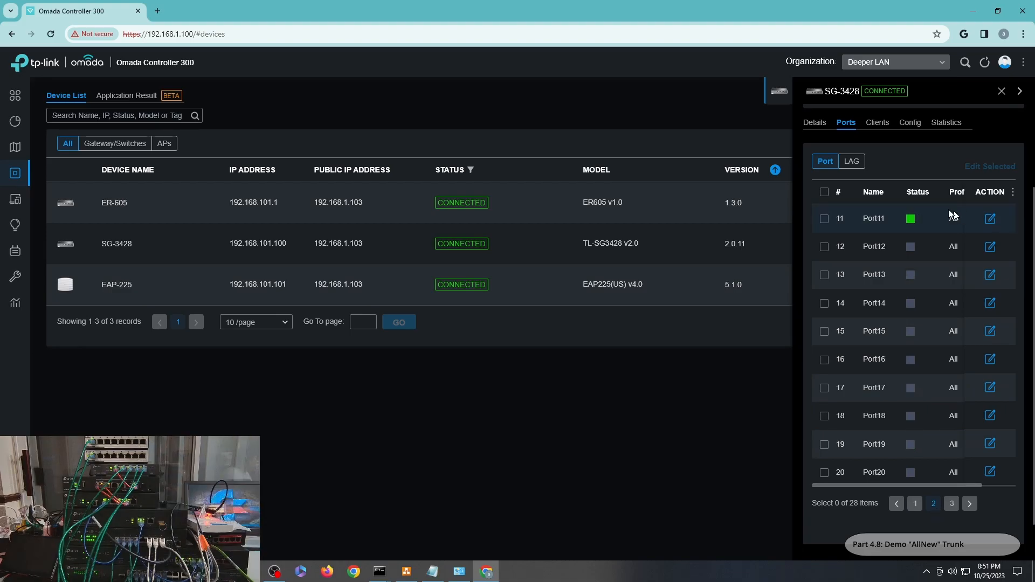
left_click(990, 219)
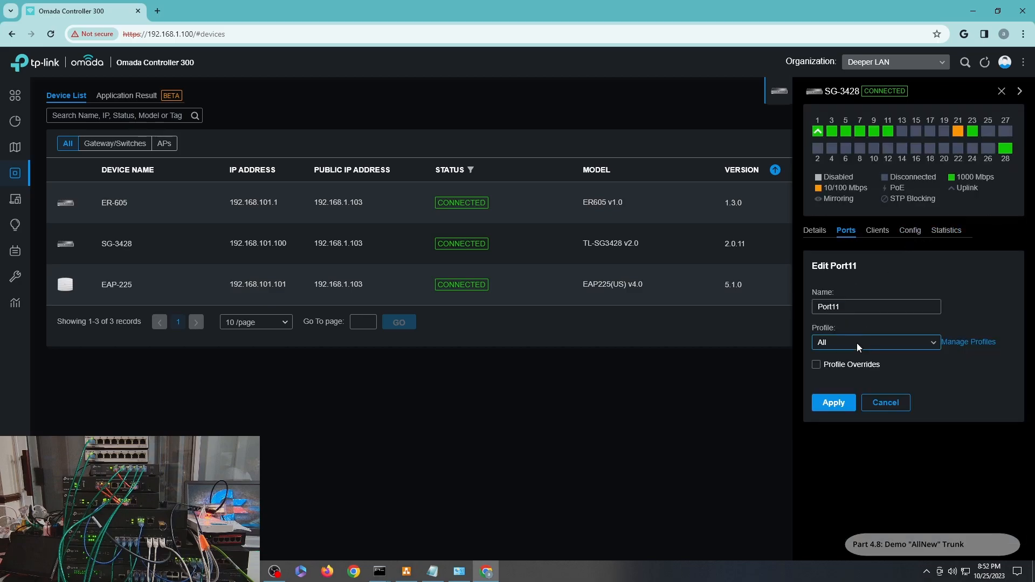
left_click(856, 343)
scroll(848, 427, "down", 5)
scroll(848, 427, "down", 3)
left_click(848, 477)
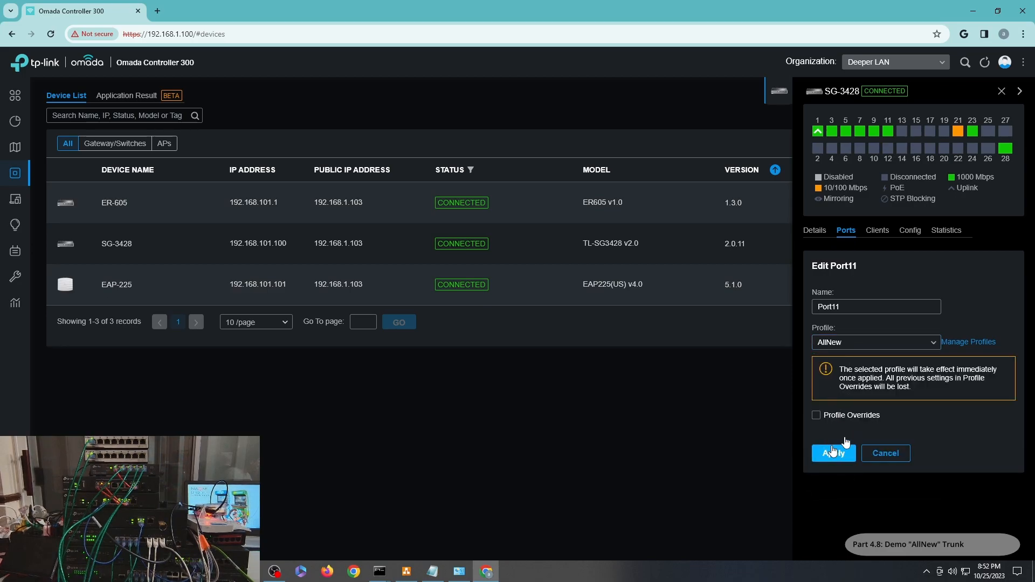
left_click(833, 452)
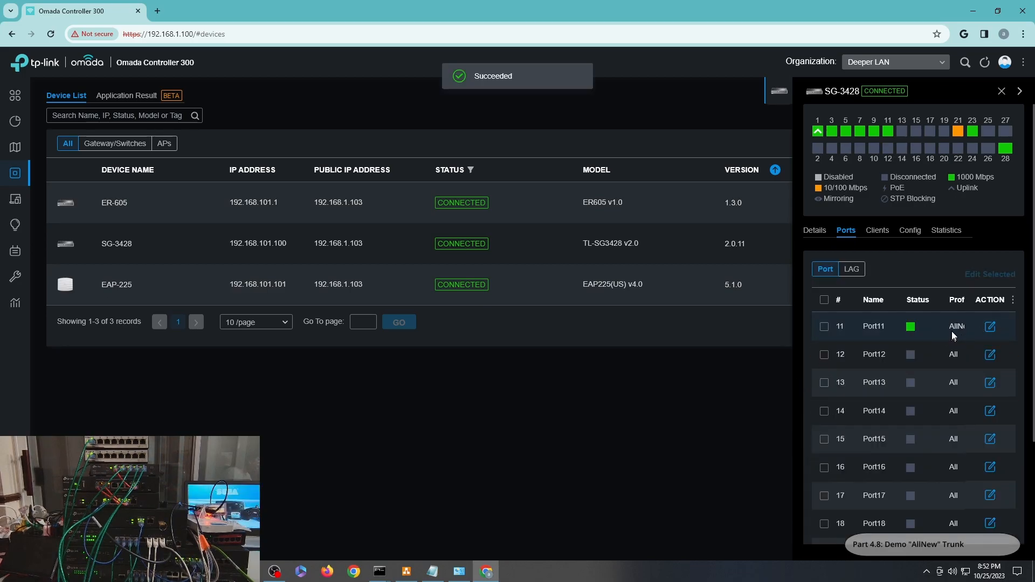
left_click(1004, 92)
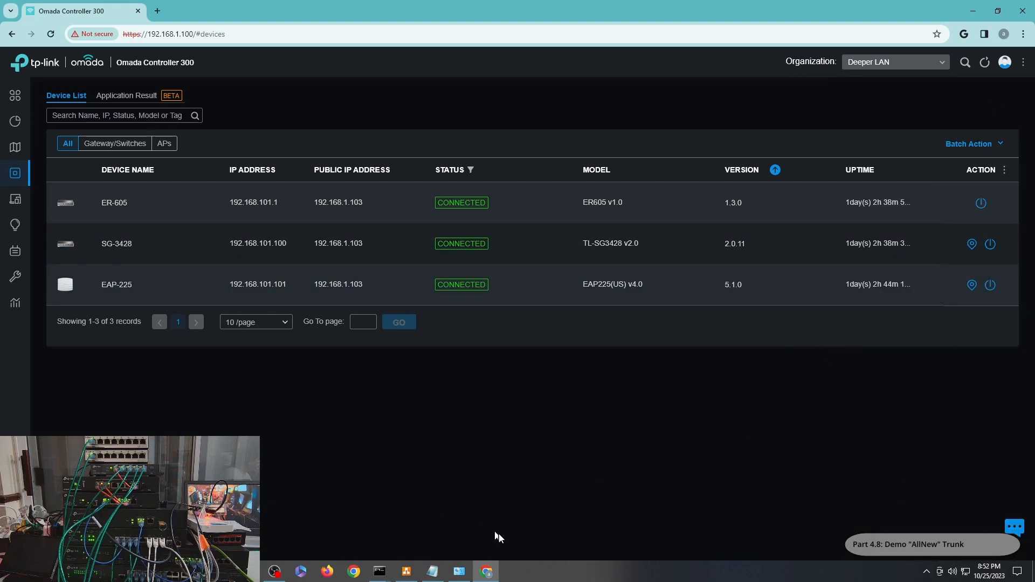
Step: Disable the computer's Ethernet adapter in Network Connections and bring the running ping window into view beside it
left_click(458, 571)
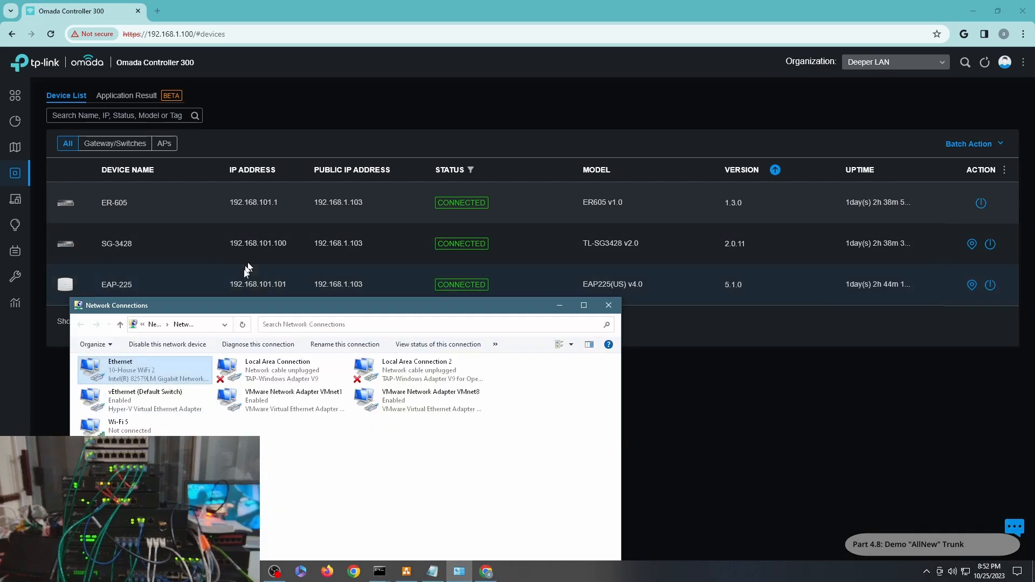
right_click(143, 372)
left_click(197, 376)
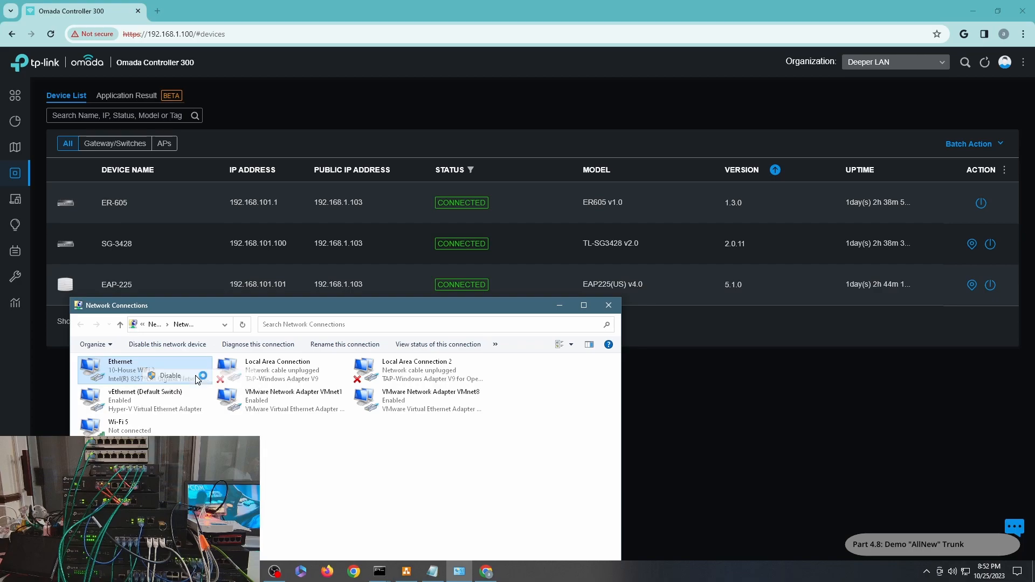
mouse_move(384, 574)
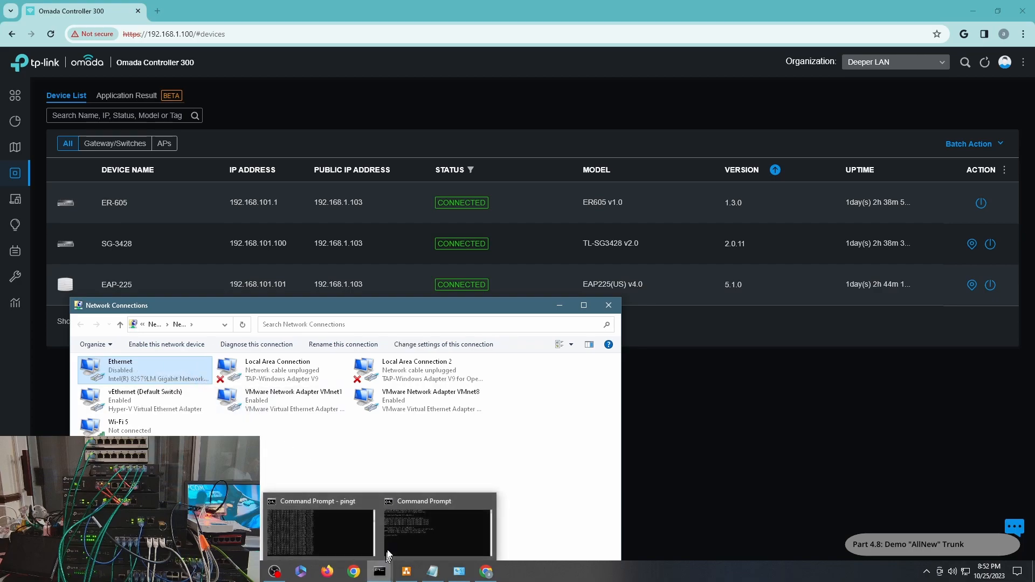
left_click(357, 499)
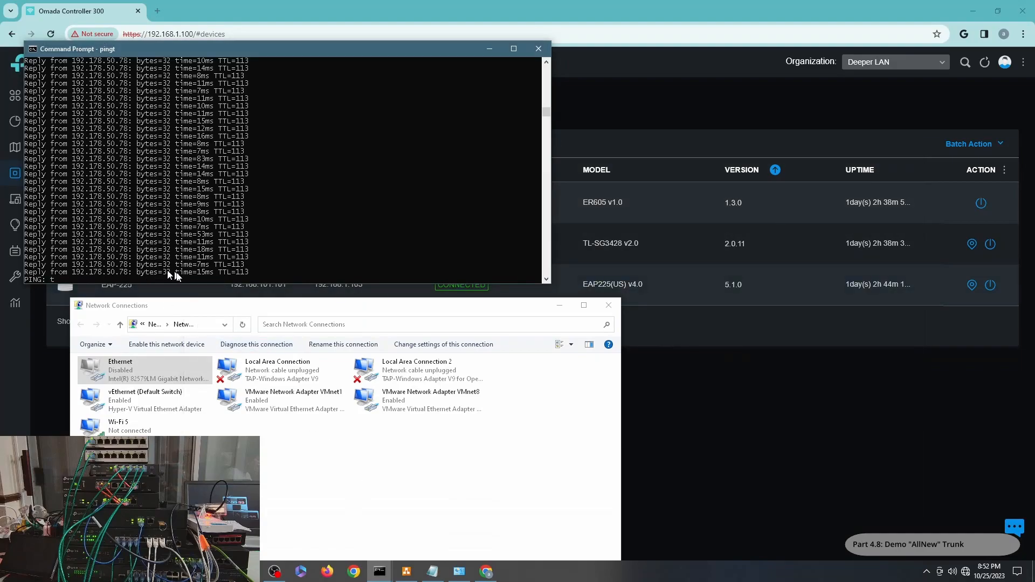
left_click_drag(327, 50, 436, 98)
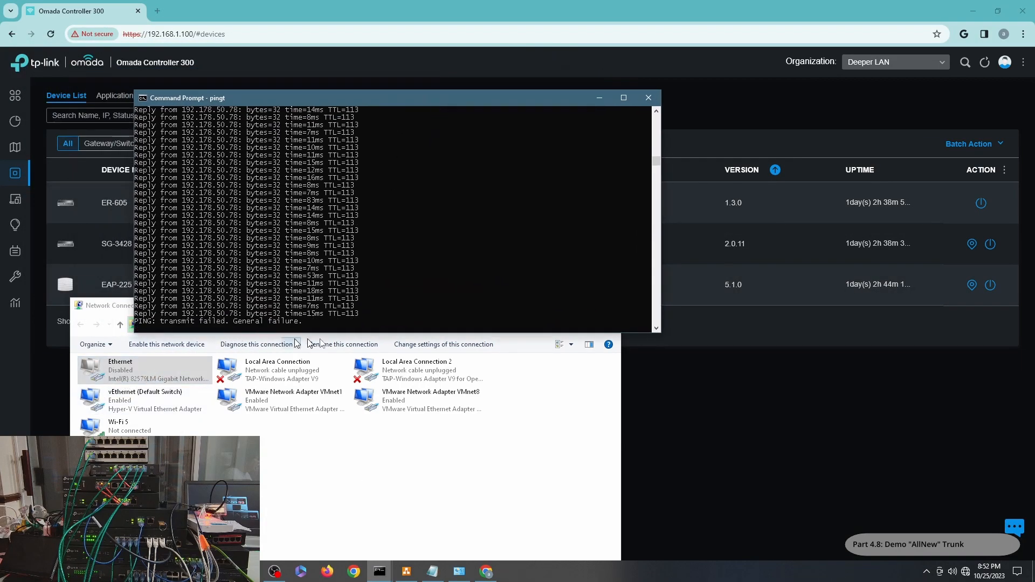
Step: Connect the computer to the 101-Admin Wi-Fi network
left_click(965, 571)
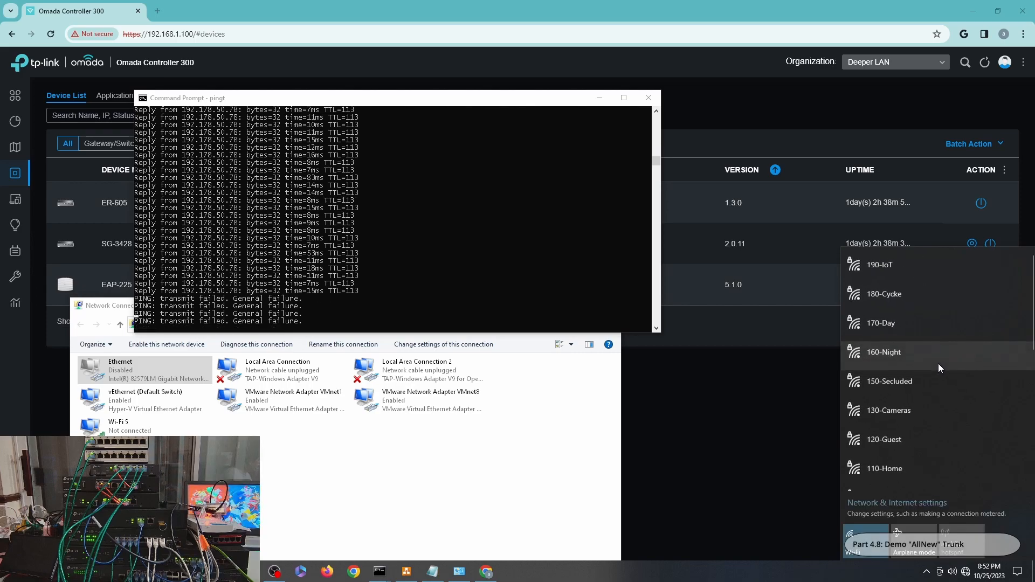
scroll(906, 345, "down", 3)
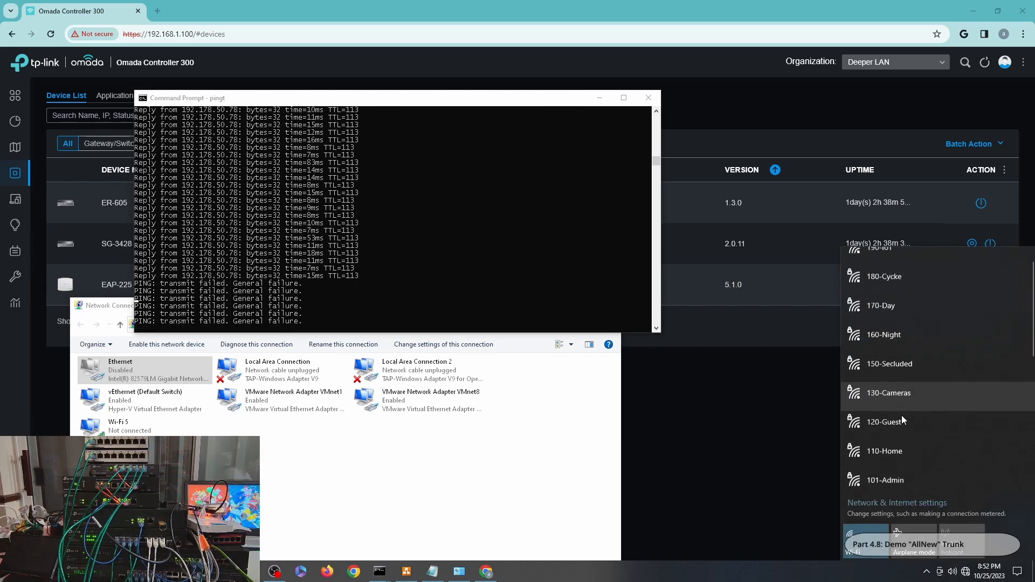
left_click(899, 429)
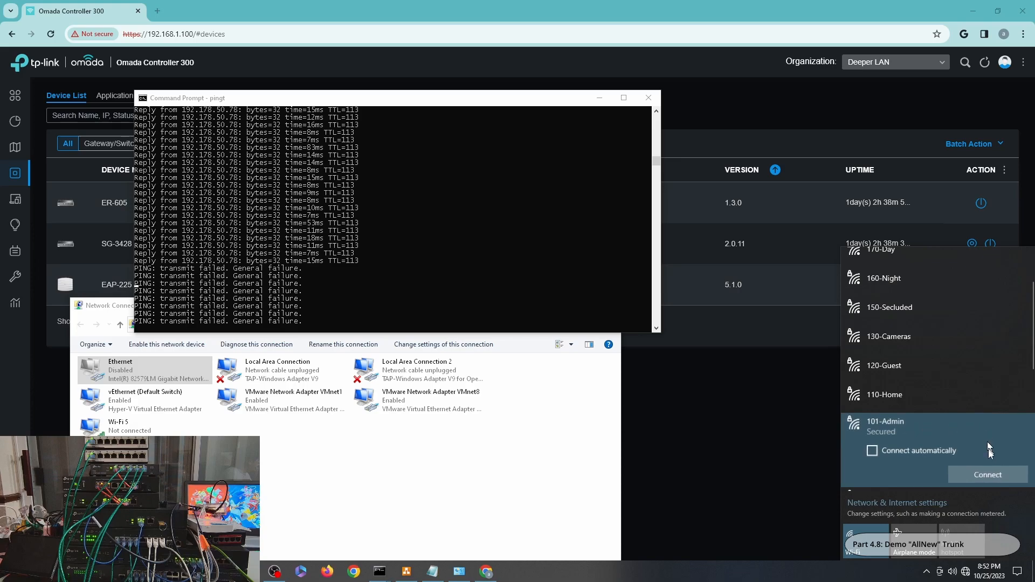
left_click(984, 472)
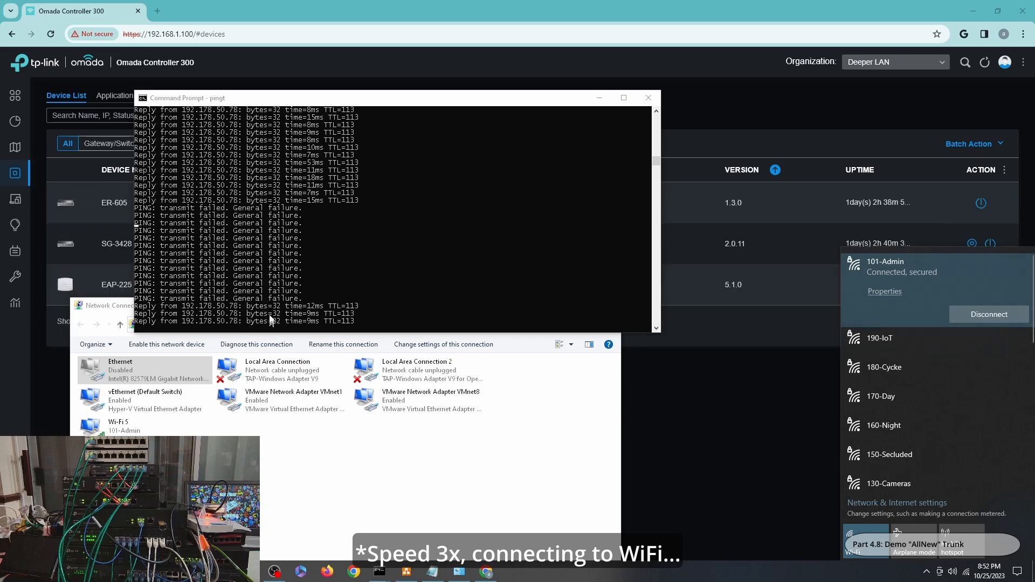
Step: Check the Wi-Fi 5 adapter's IPv4 address and gateway on 101-Admin, and close its details and status
double_click(118, 426)
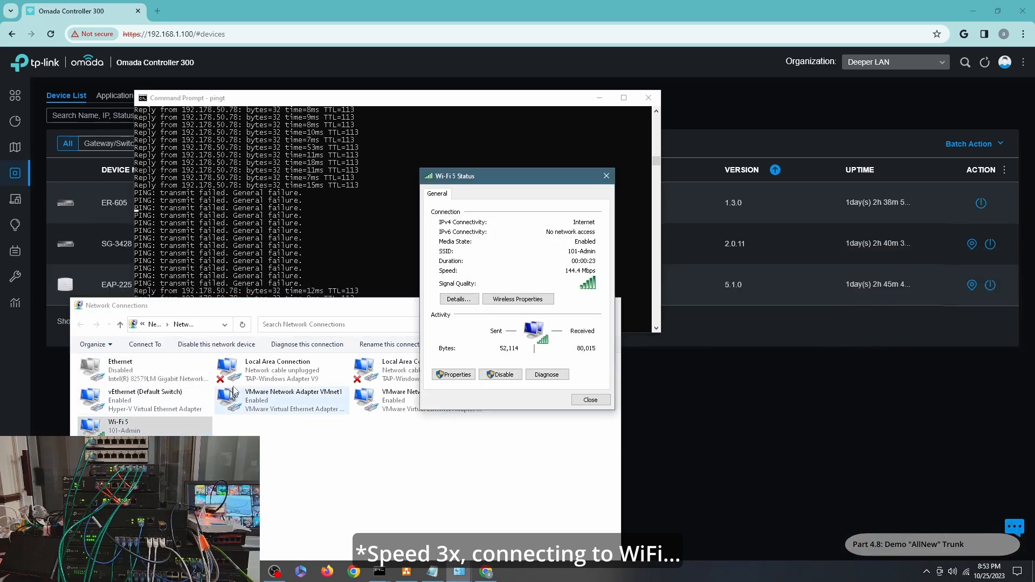
left_click(458, 300)
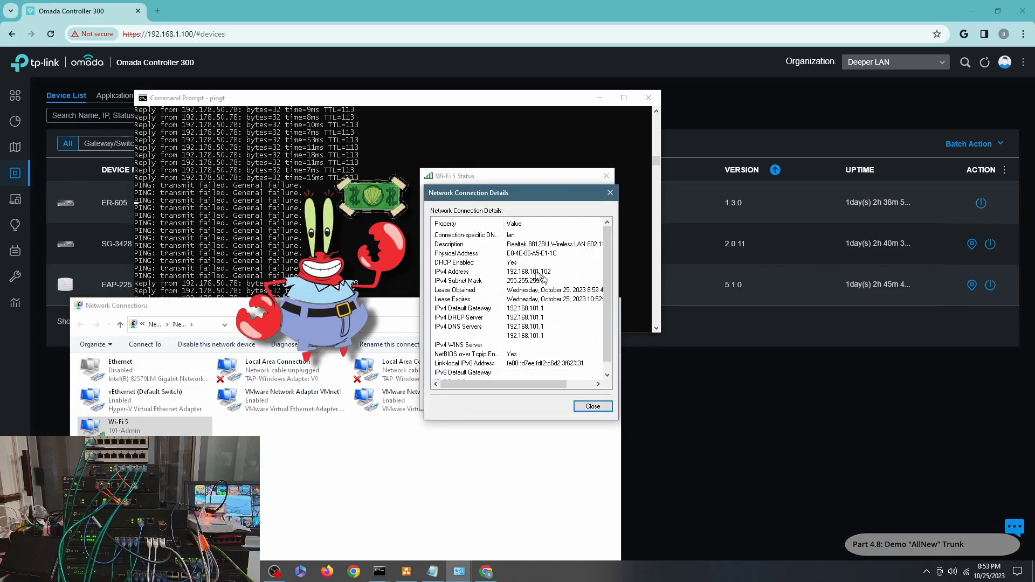
left_click(592, 406)
left_click(586, 399)
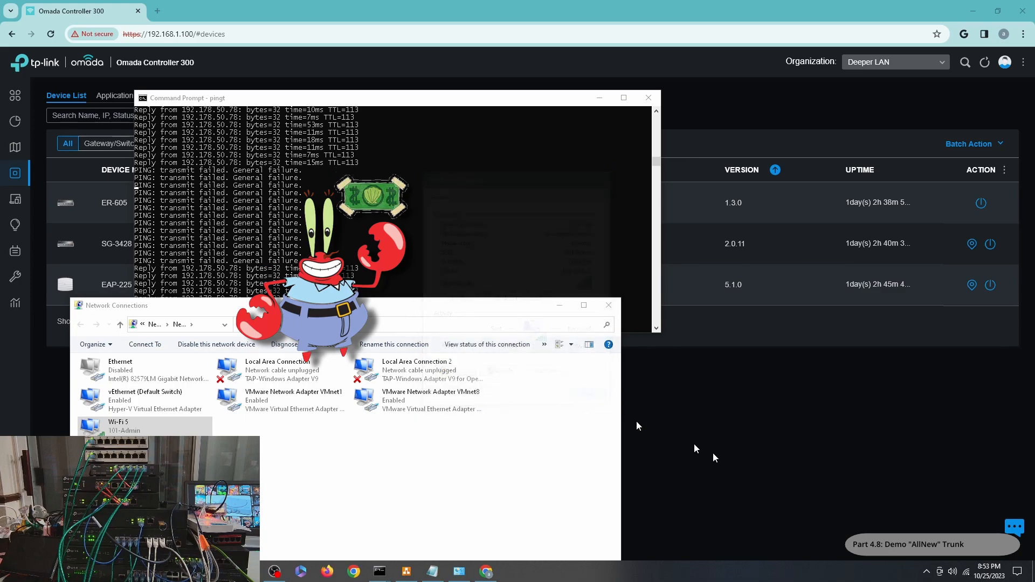
Step: Switch the computer's Wi-Fi connection to the 110-Home network
left_click(978, 575)
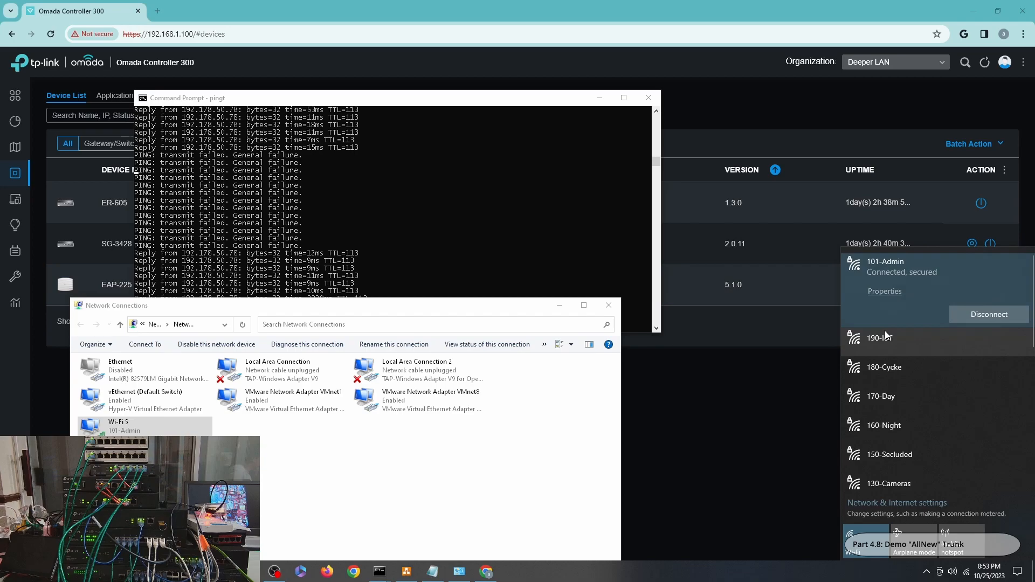
scroll(894, 380, "down", 3)
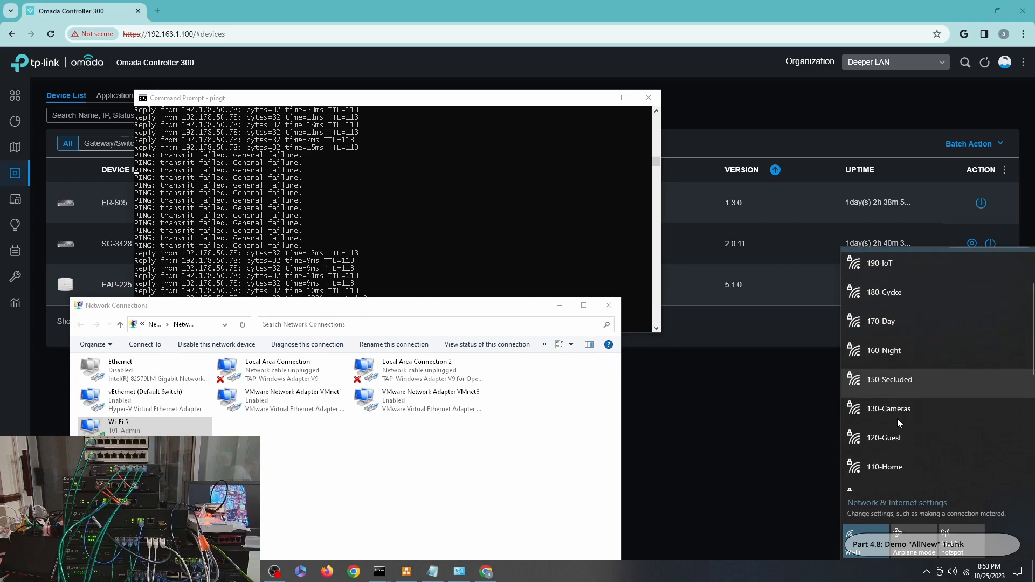
left_click(893, 428)
left_click(972, 436)
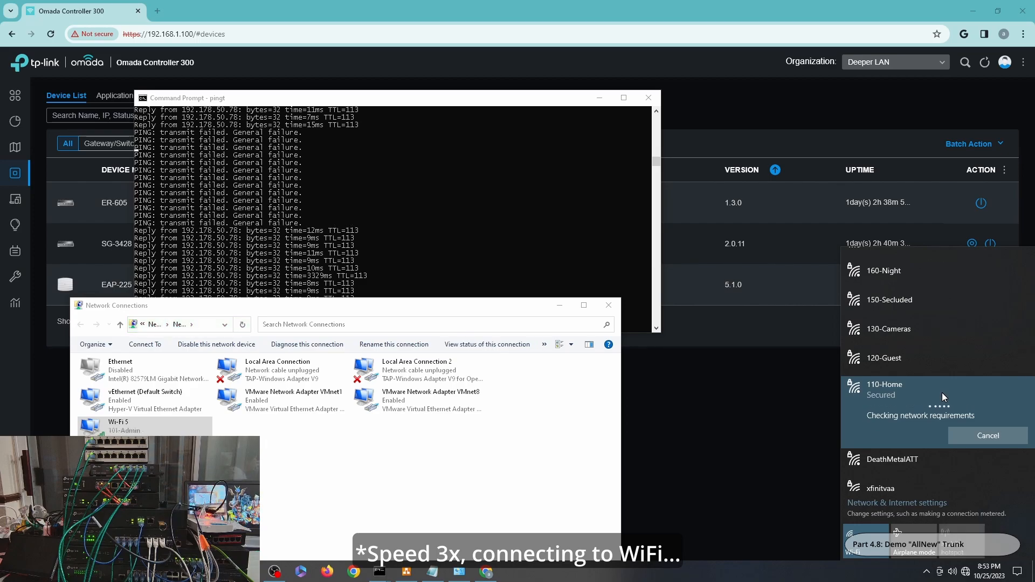
Step: Move Network Connections clear of the ping output and check the Wi-Fi 5 adapter's IPv4 address and gateway on 110-Home
left_click_drag(348, 310, 374, 348)
double_click(146, 460)
left_click(460, 300)
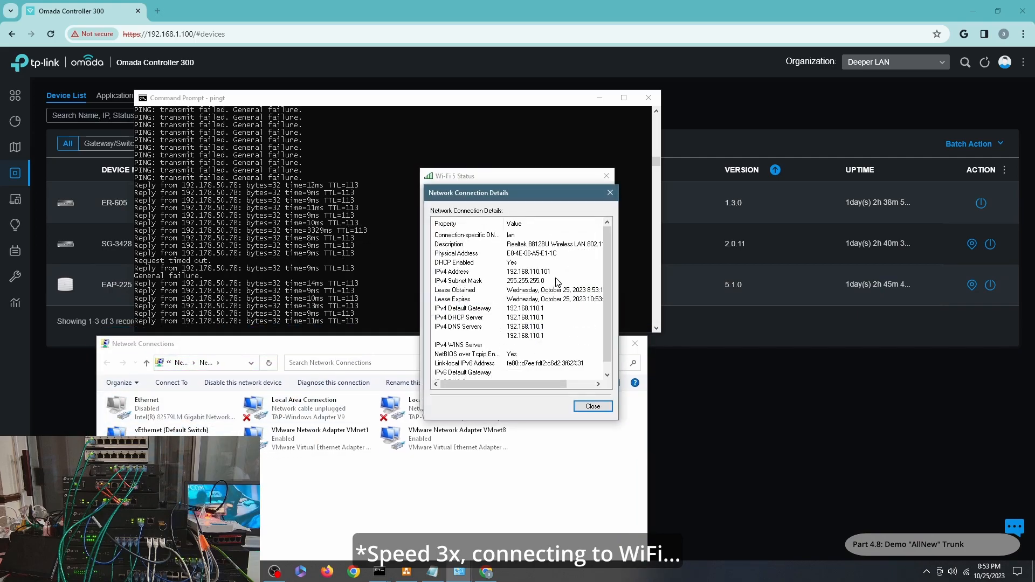
left_click(602, 408)
left_click(602, 406)
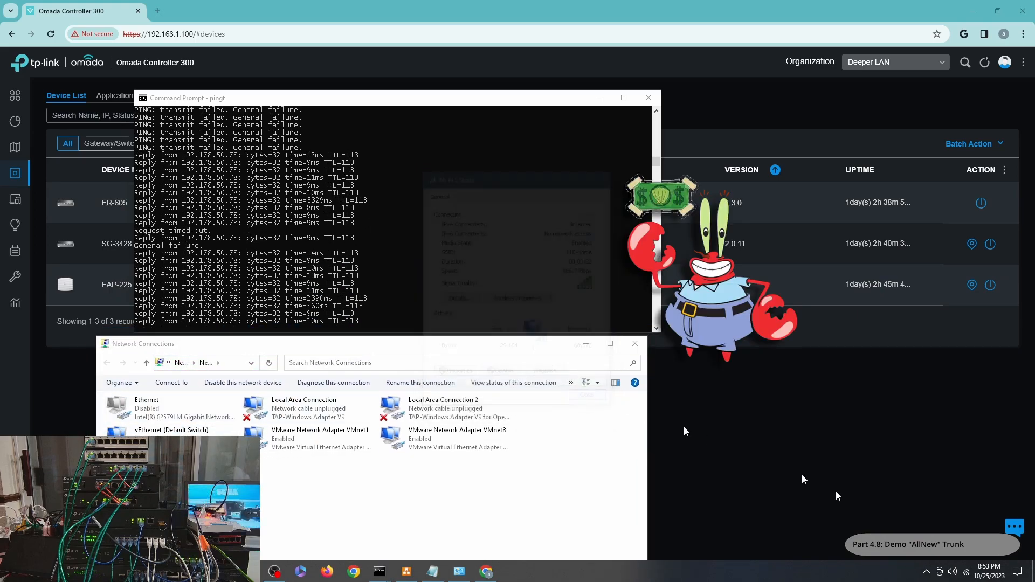
Step: Switch the computer's Wi-Fi connection to the 120-Guest network
left_click(968, 572)
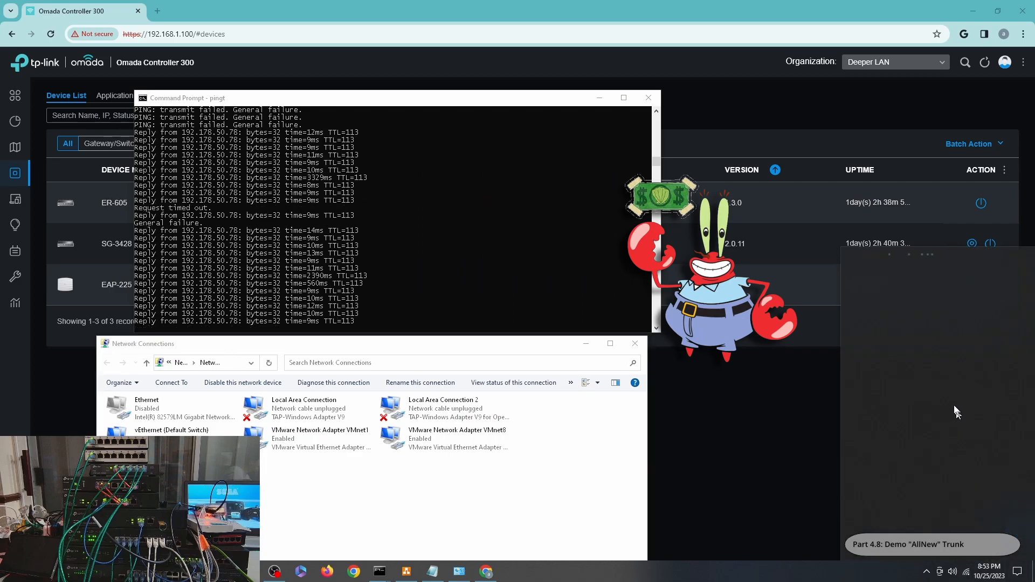
scroll(918, 380, "down", 1)
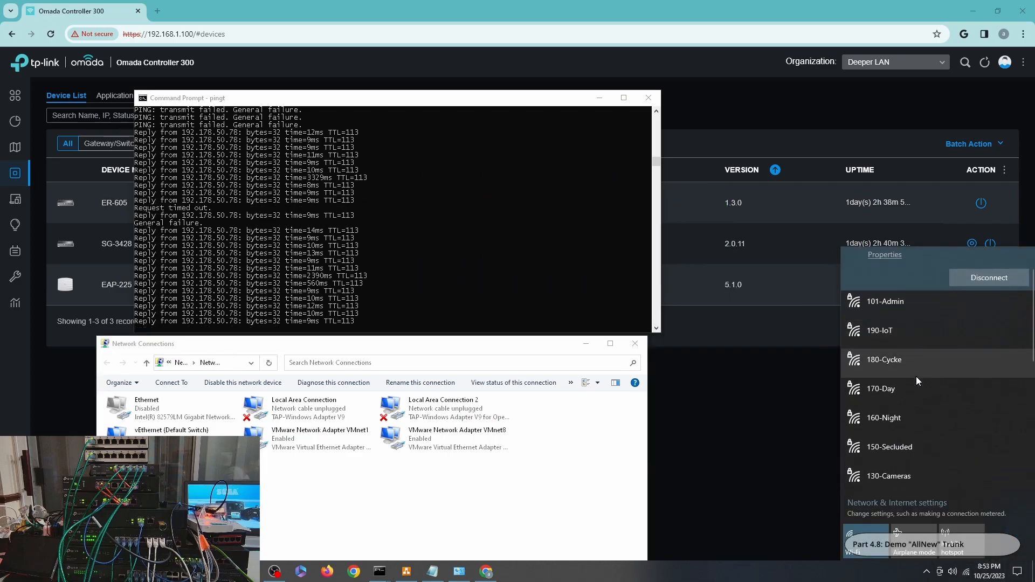
scroll(910, 360, "down", 1)
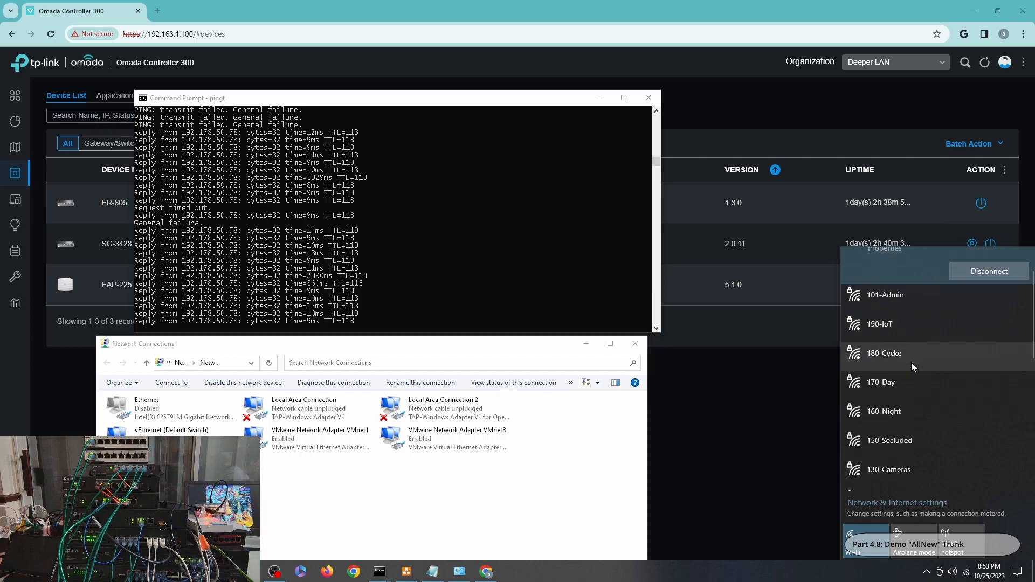
left_click(901, 458)
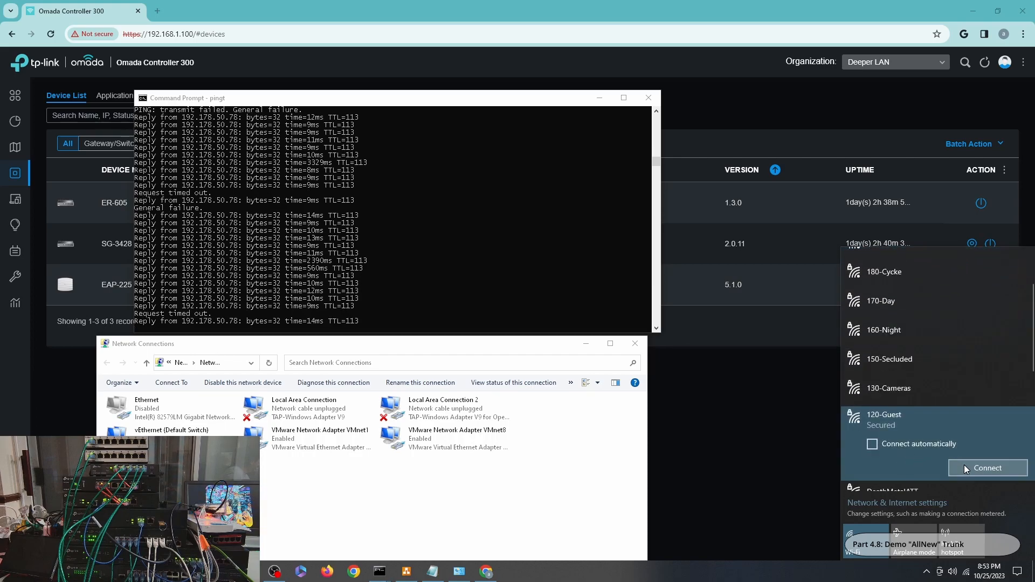
left_click(965, 465)
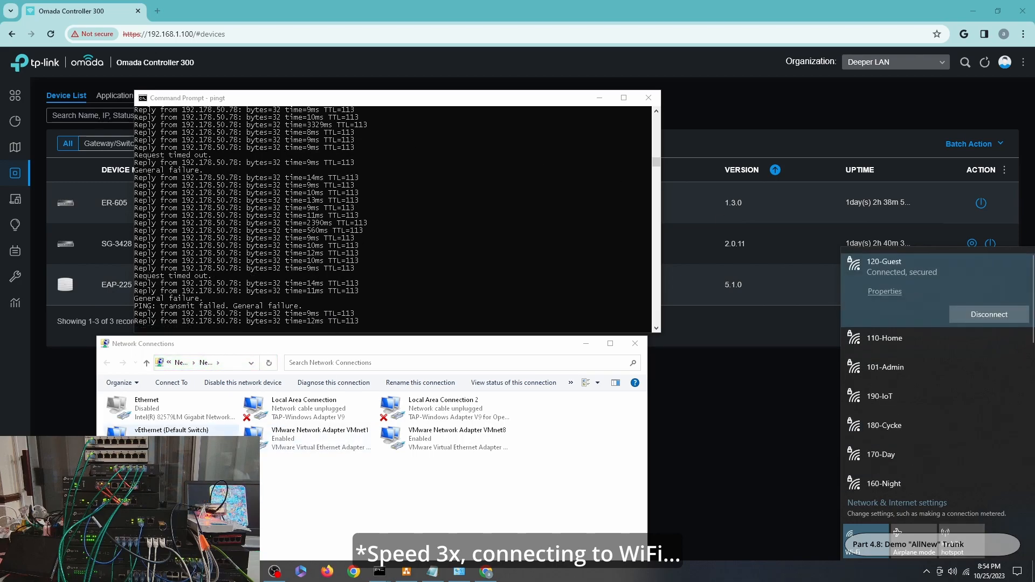
Step: Check the Wi-Fi 5 adapter's IPv4 address and gateway on 120-Guest, and close its details and status
left_click(274, 411)
double_click(116, 461)
left_click(456, 303)
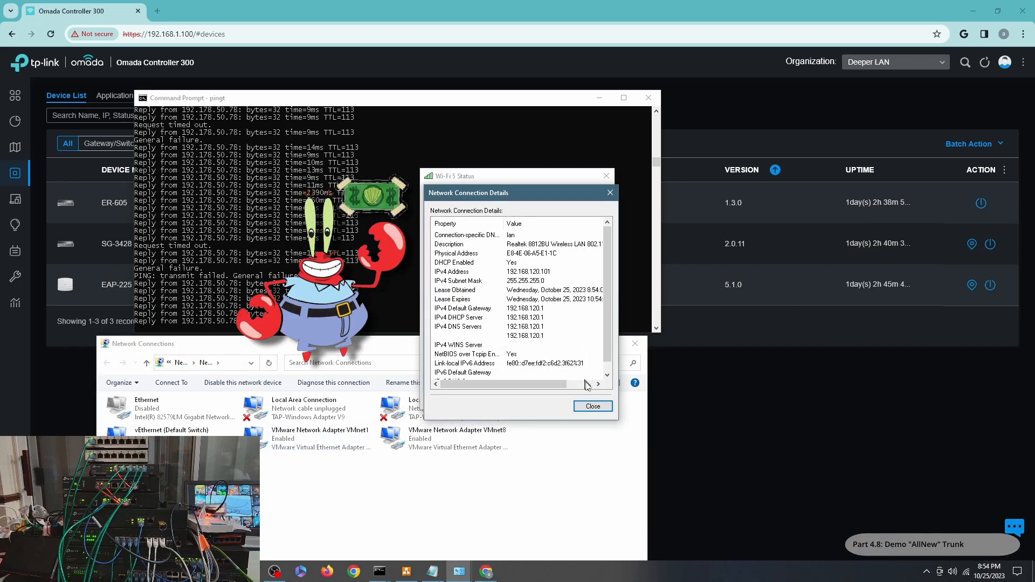
left_click(586, 409)
left_click(599, 400)
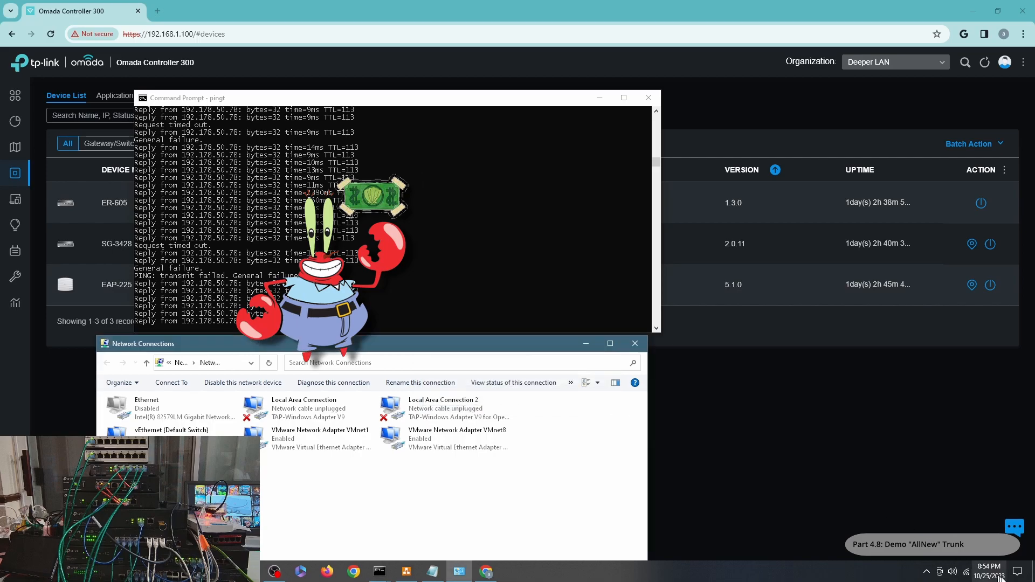
Step: Switch the computer's Wi-Fi connection to the 130-Cameras network
left_click(989, 571)
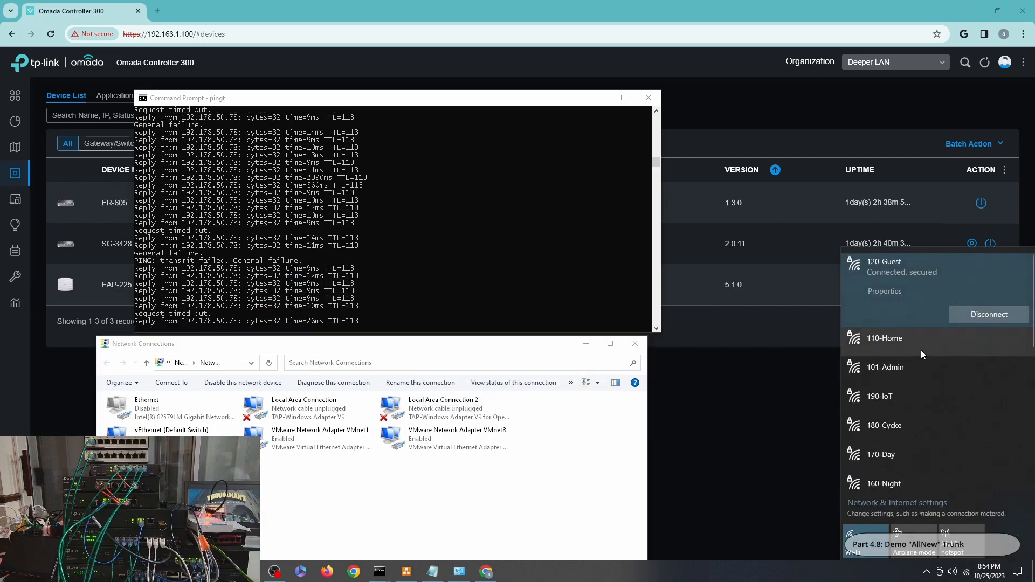
scroll(918, 355, "down", 1)
scroll(919, 355, "down", 4)
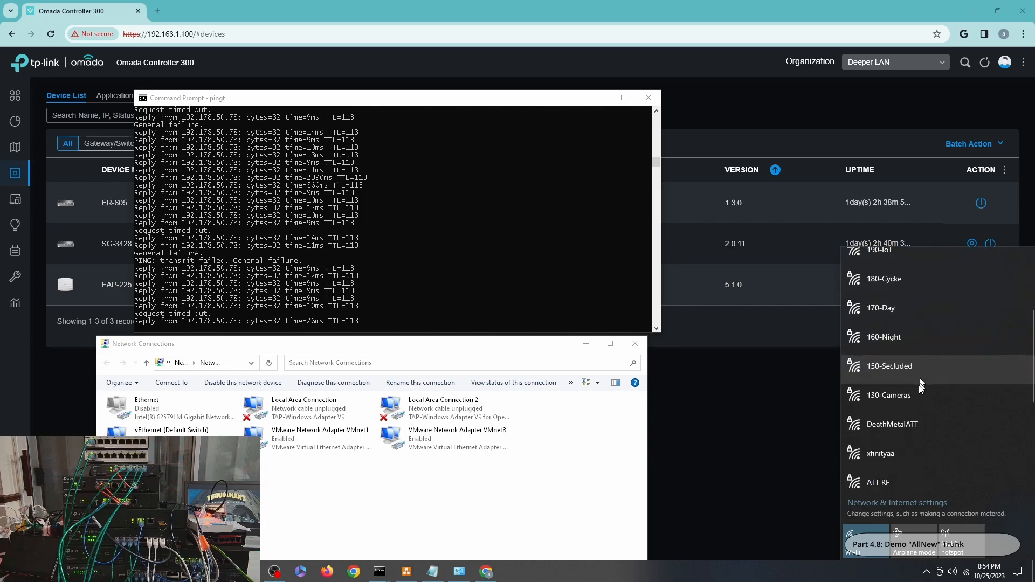
left_click(905, 395)
left_click(972, 401)
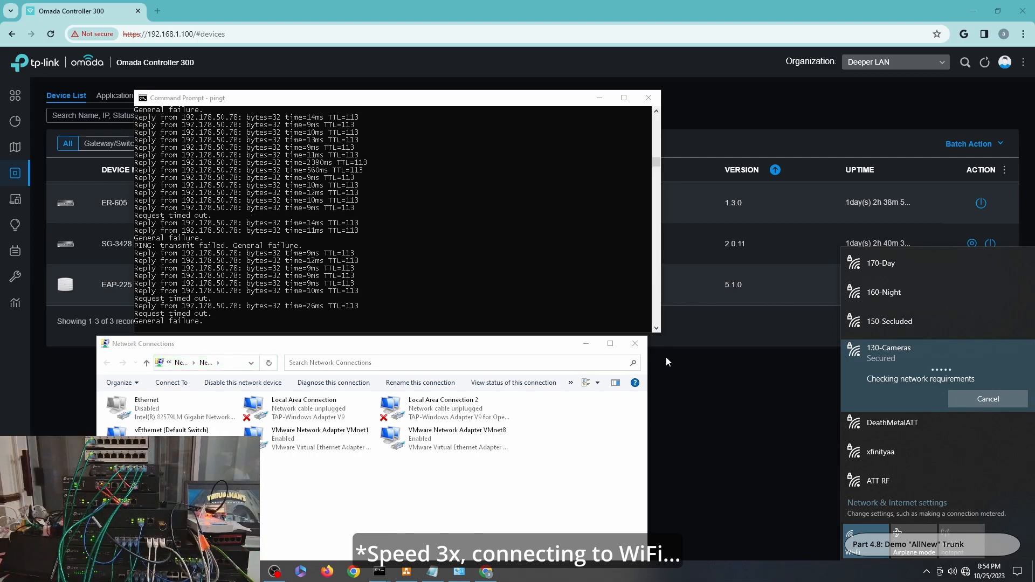
Step: Ping 192.168.130.1, check the Wi-Fi 5 adapter's IPv4 address and gateway on 130-Cameras, and review the running internet ping
left_click(386, 574)
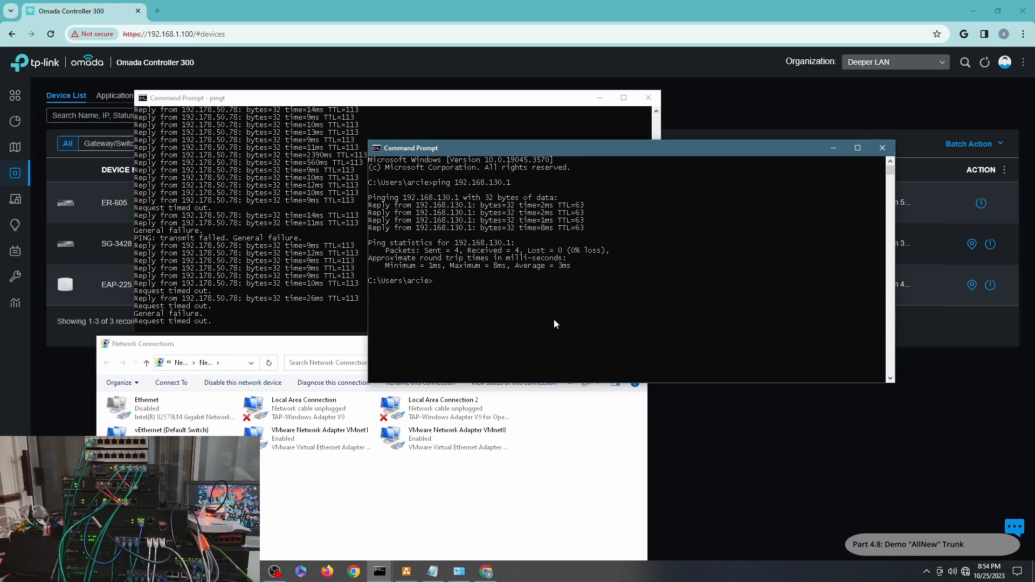
key("Up")
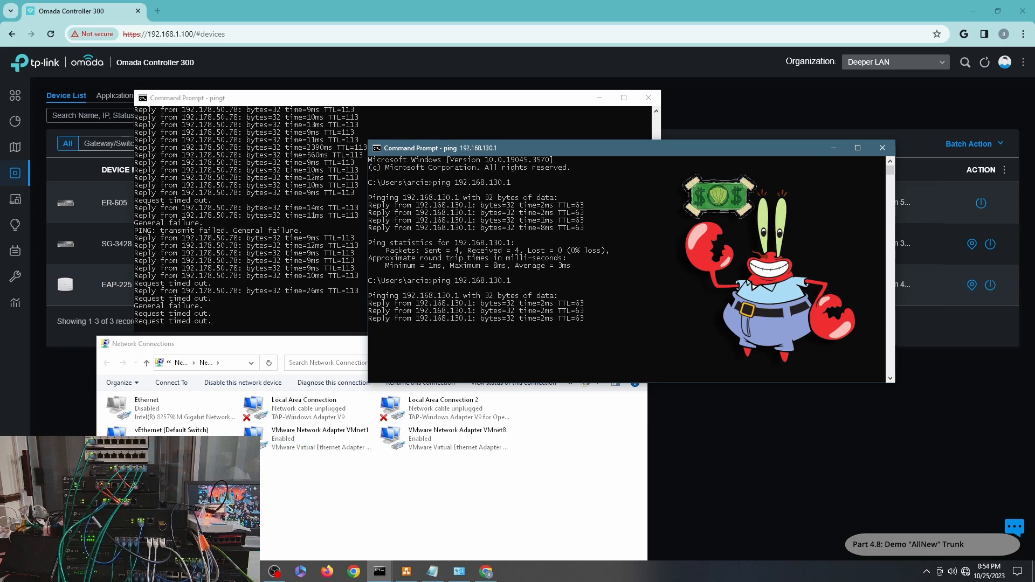
double_click(162, 468)
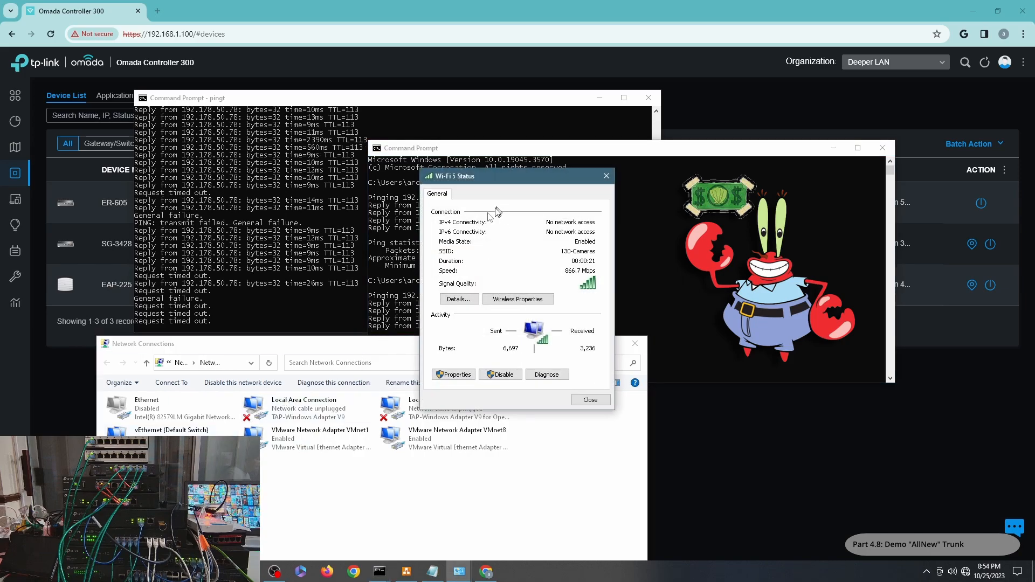
left_click(460, 299)
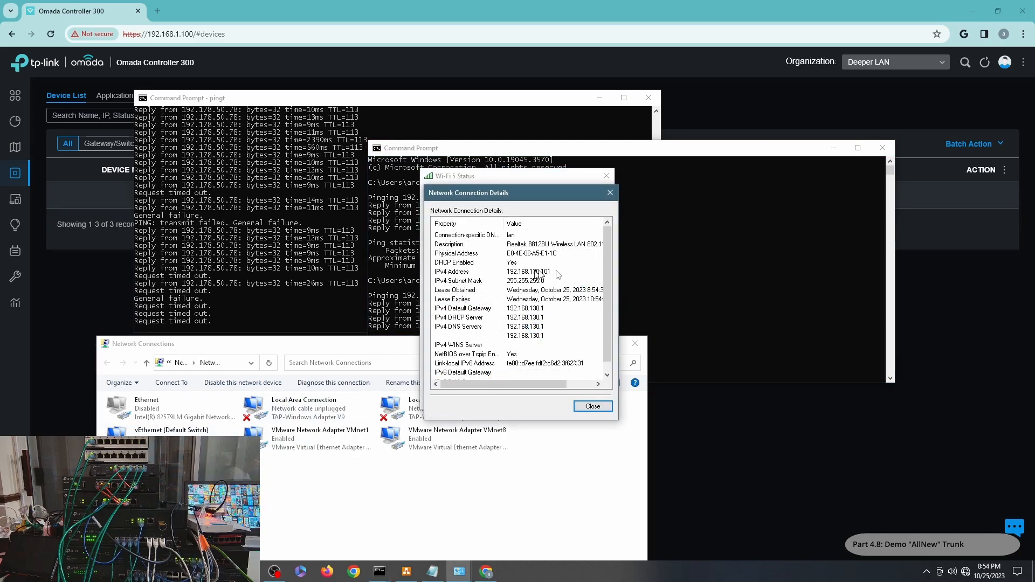
left_click(593, 406)
left_click(293, 294)
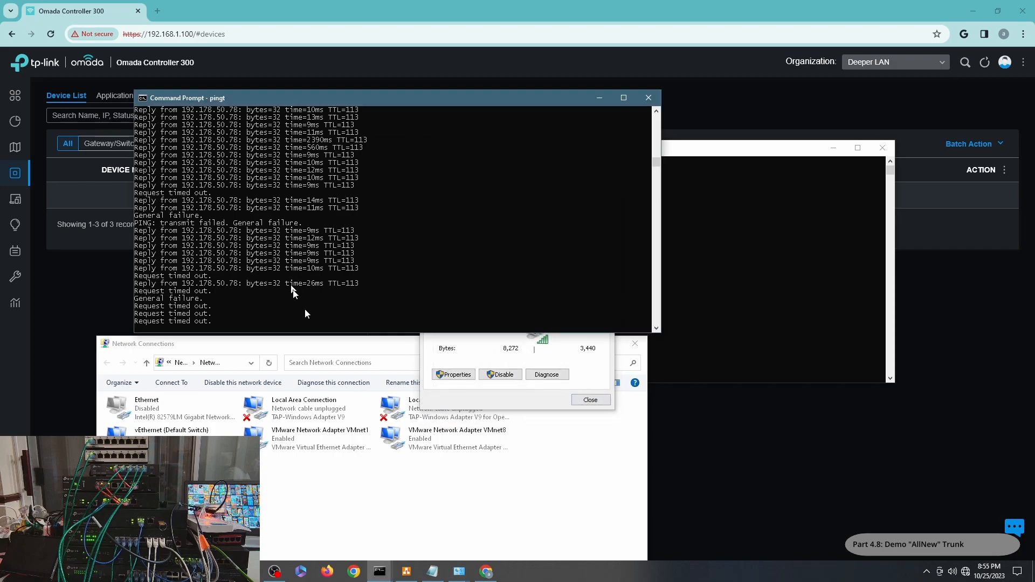
left_click(377, 477)
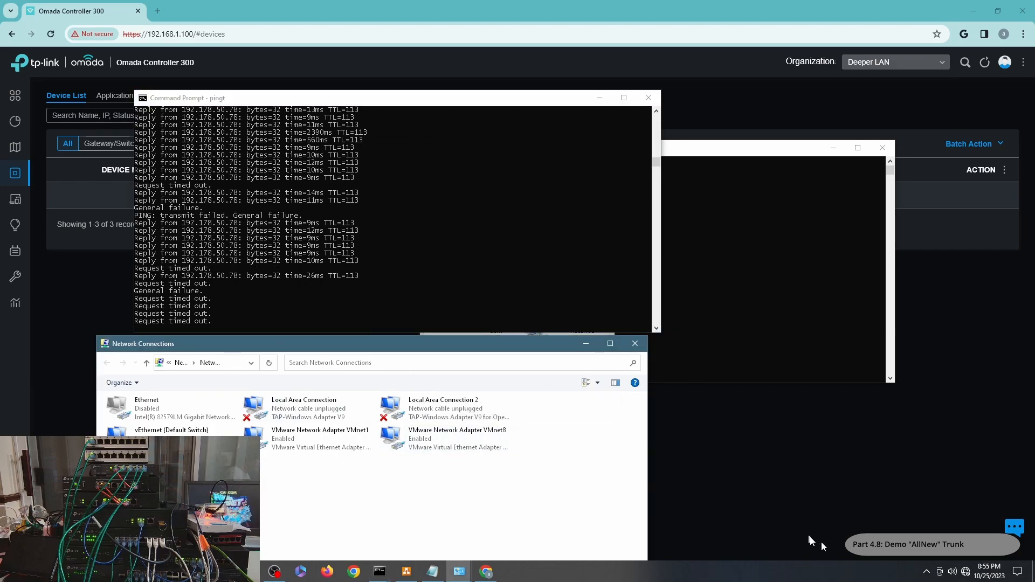
Step: Switch the computer's Wi-Fi connection to the 150-Secluded network
left_click(966, 573)
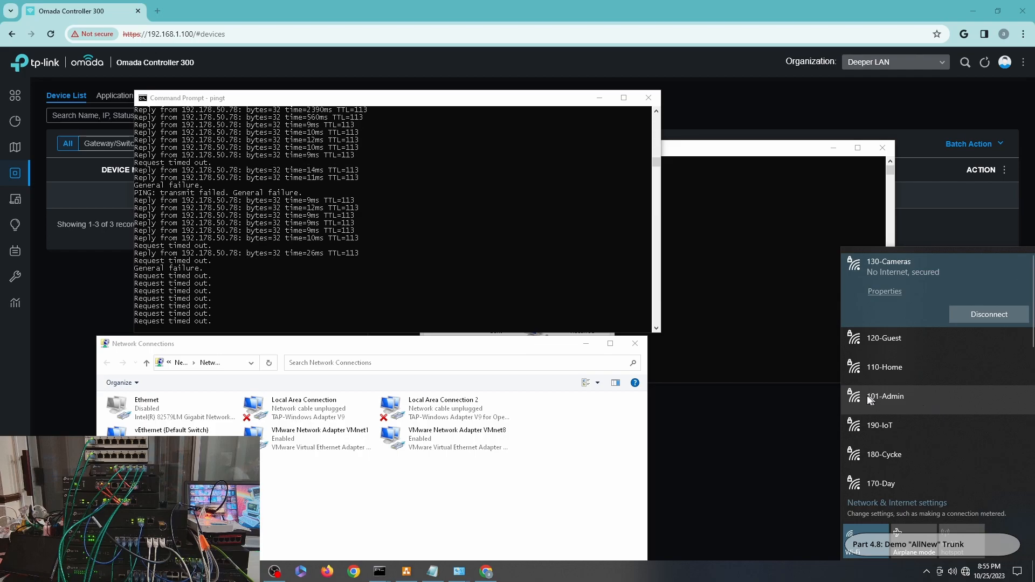
scroll(918, 406, "down", 3)
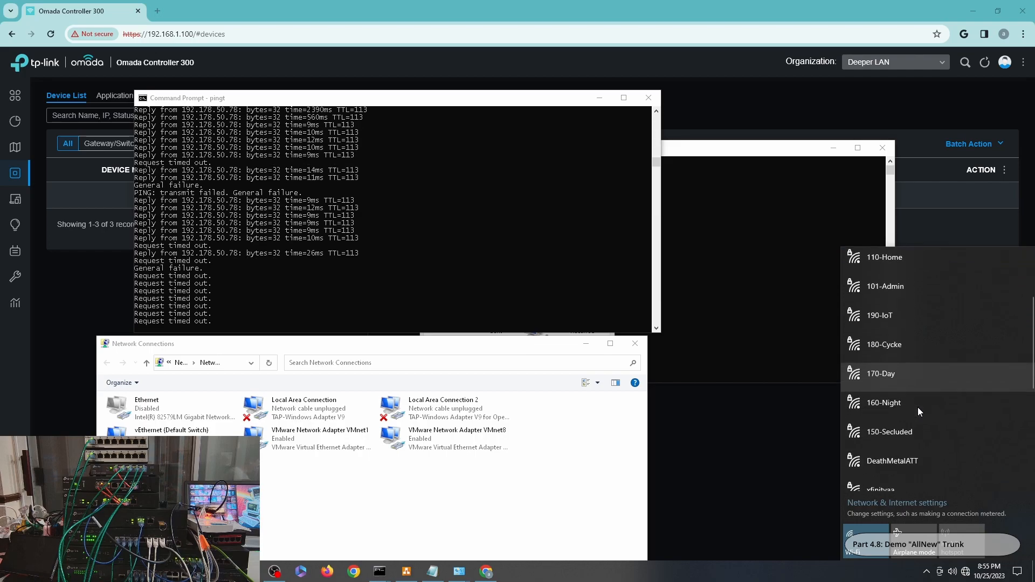
left_click(886, 426)
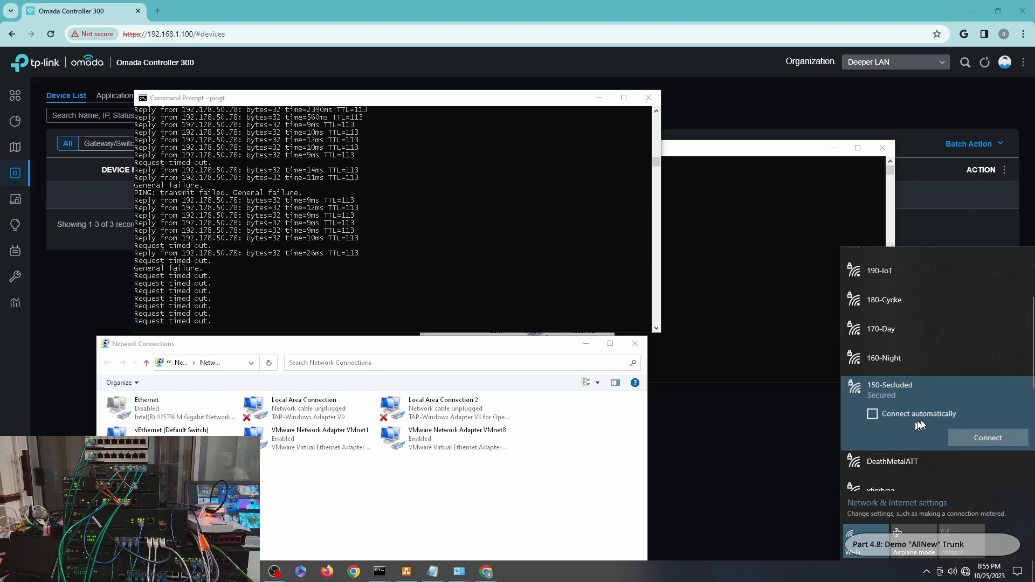
left_click(969, 438)
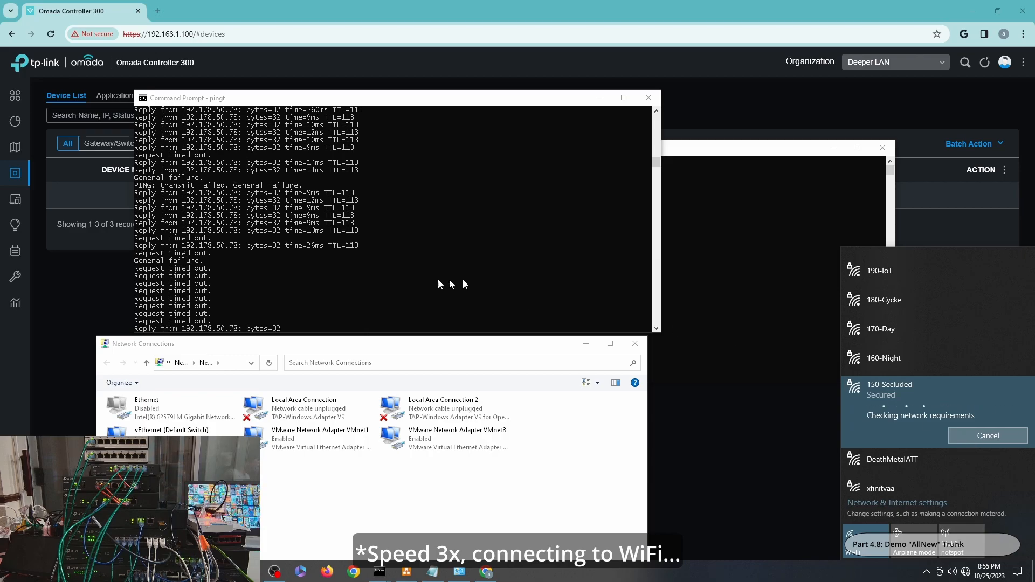
Step: Check the Wi-Fi 5 adapter's IPv4 address and gateway on 150-Secluded, and close its details and status
left_click(372, 343)
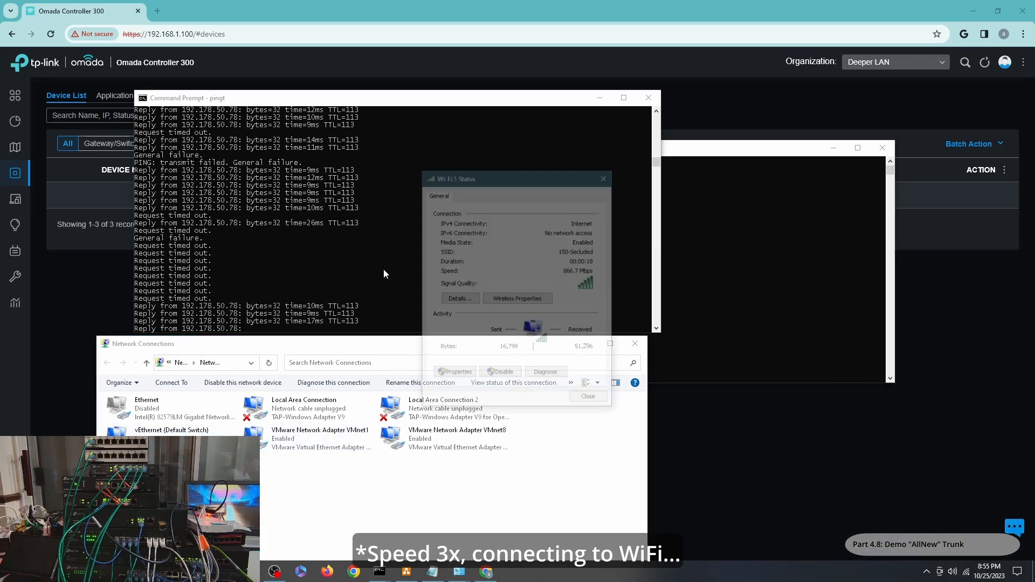
left_click(466, 298)
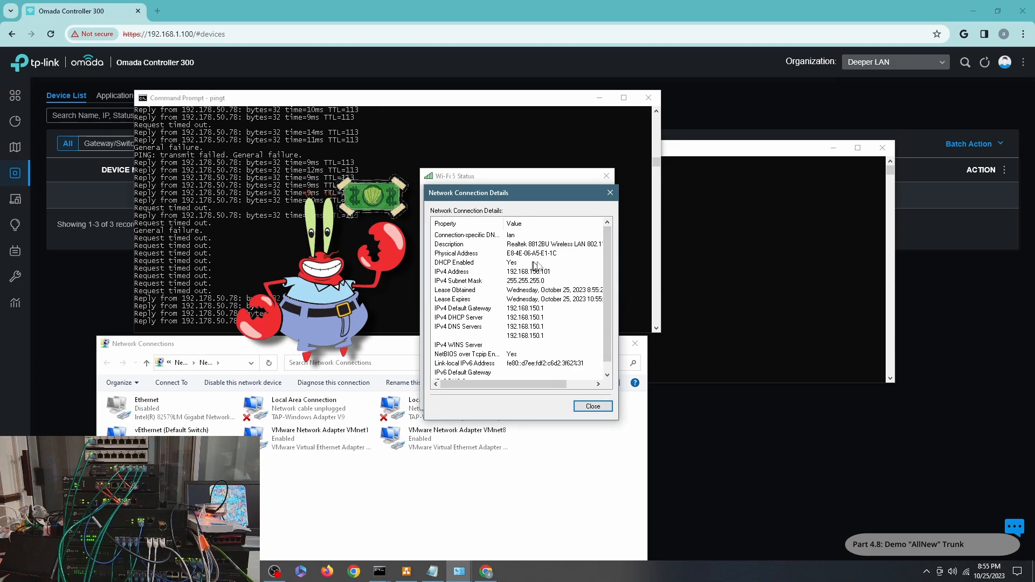
left_click(592, 406)
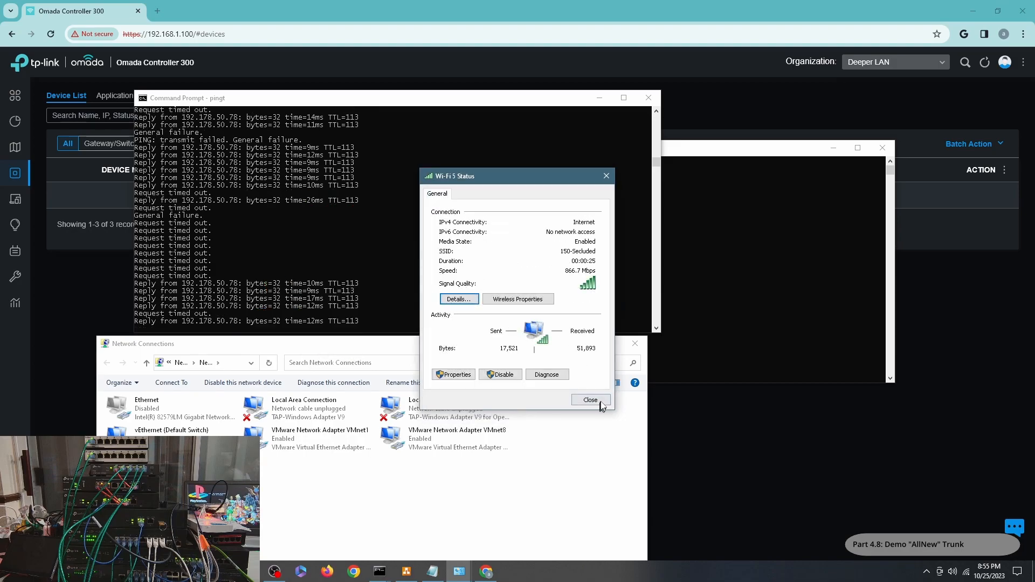
left_click(593, 404)
Step: Switch the computer's Wi-Fi connection to the 160-Night network
left_click(965, 571)
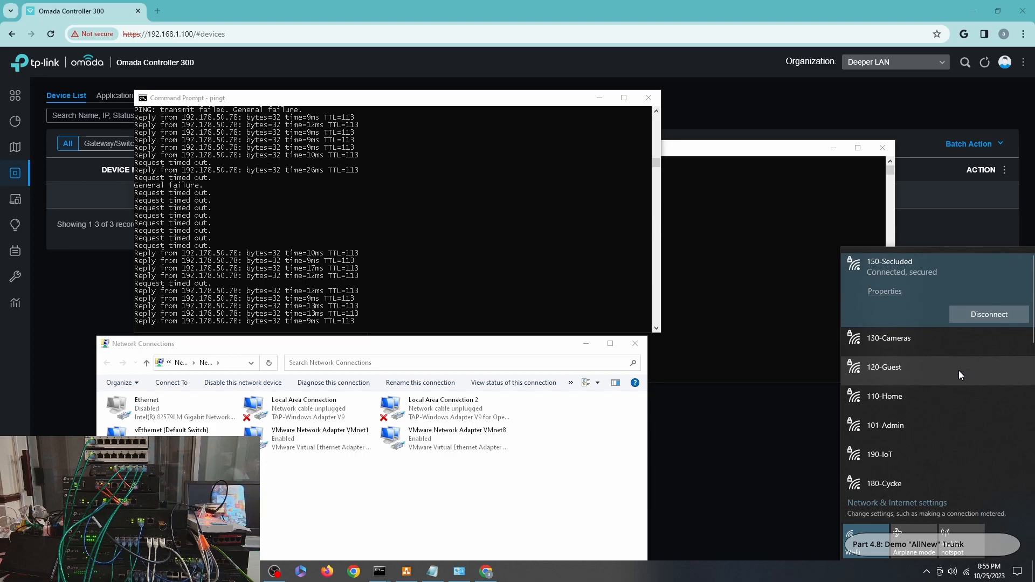
scroll(955, 370, "down", 1)
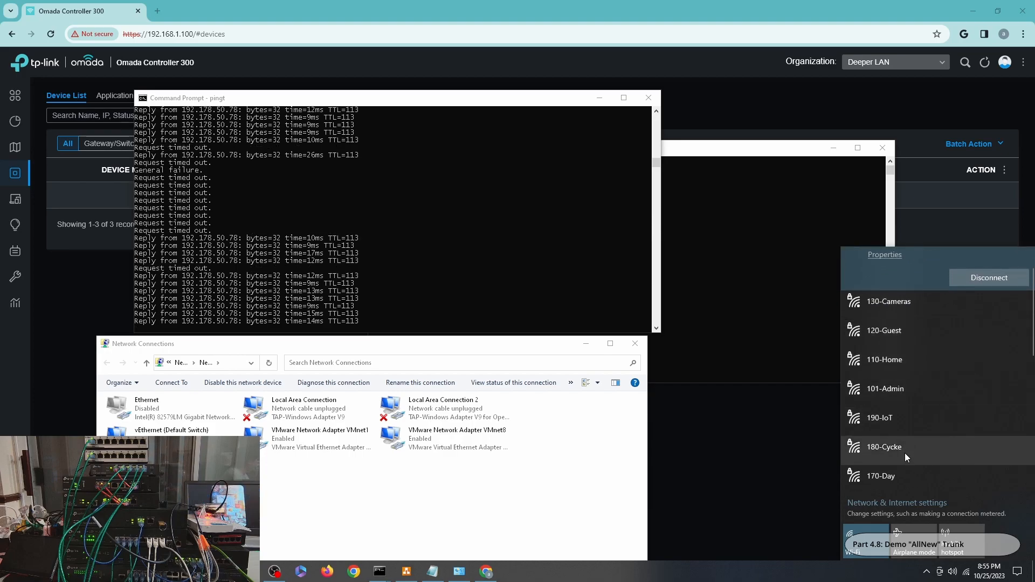
scroll(920, 348, "down", 1)
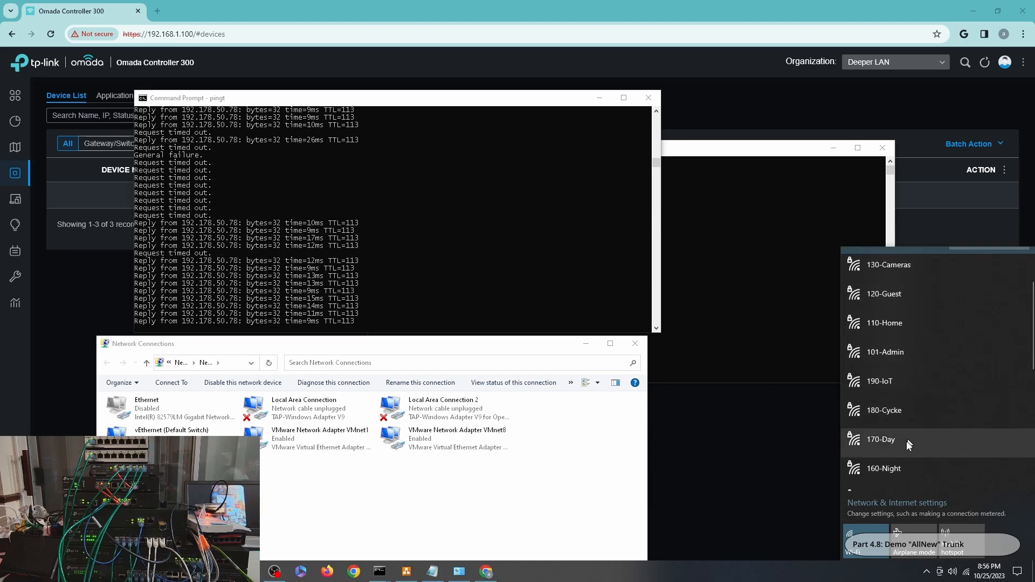
left_click(966, 468)
left_click(972, 472)
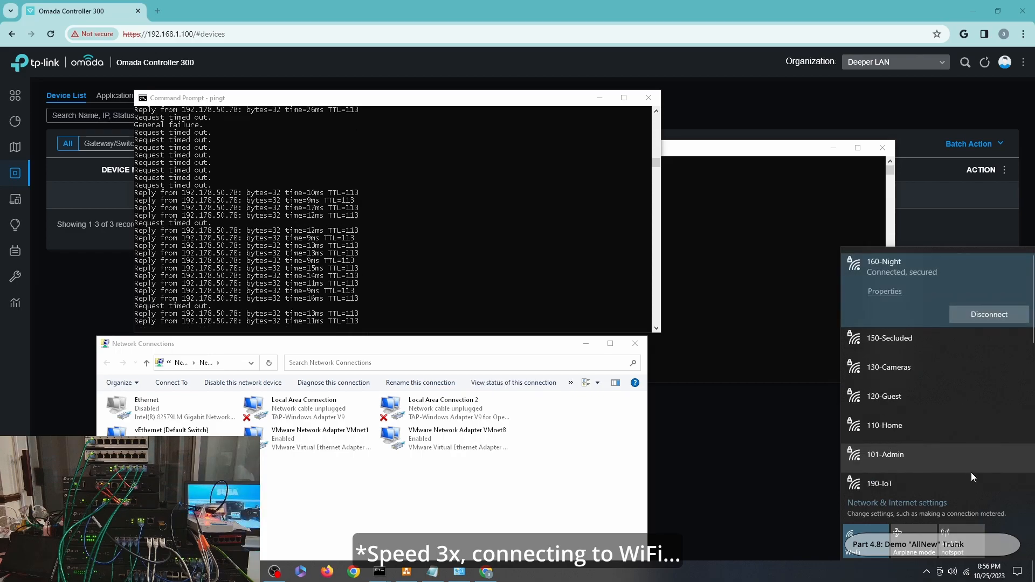
Step: Check the Wi-Fi 5 adapter's IPv4 address and gateway on 160-Night, and close its details and status
double_click(162, 467)
left_click(467, 302)
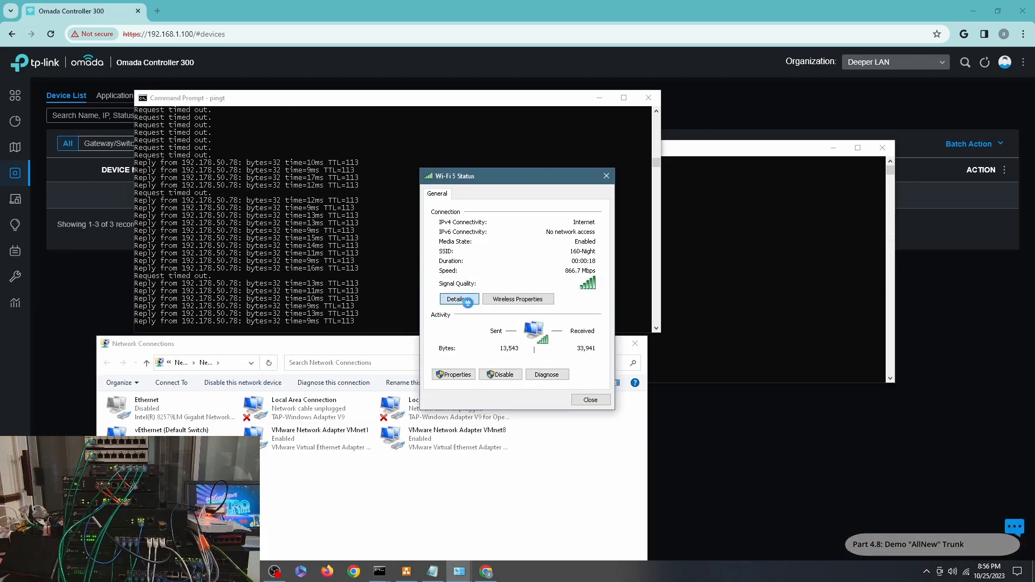
left_click(592, 406)
left_click(591, 400)
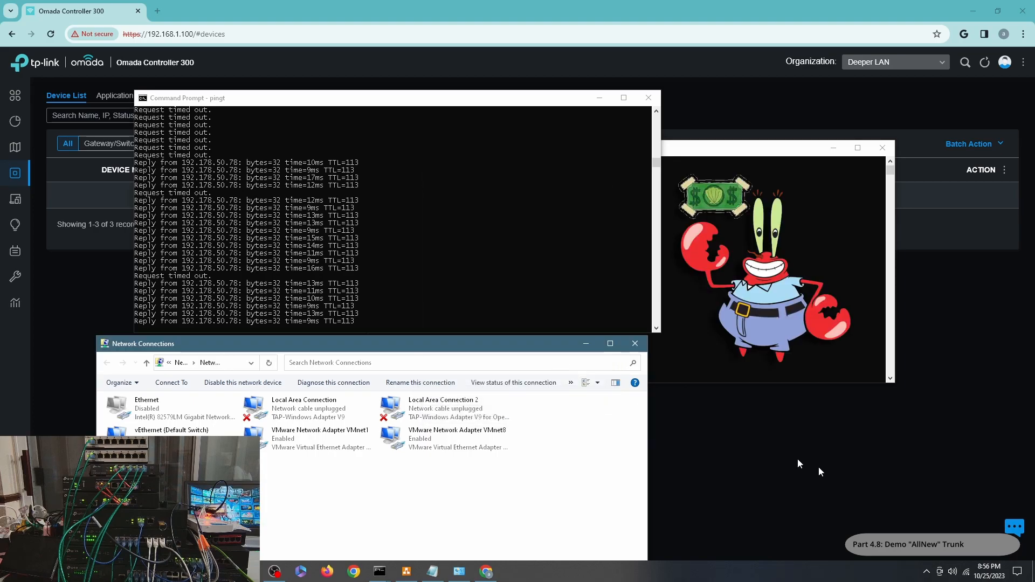
Step: Switch the computer's Wi-Fi connection to the 170-Day network
left_click(971, 570)
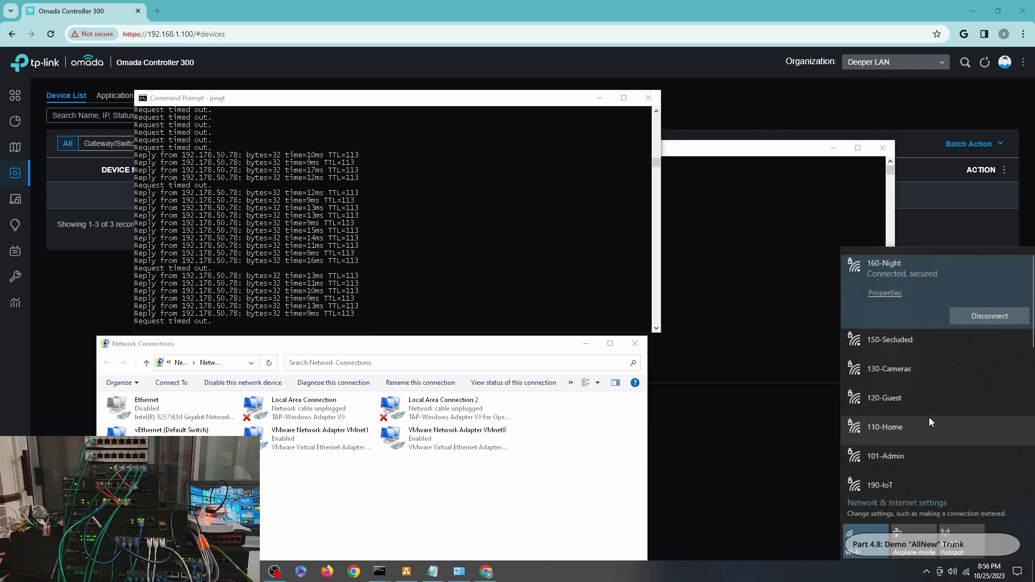
scroll(891, 381, "down", 3)
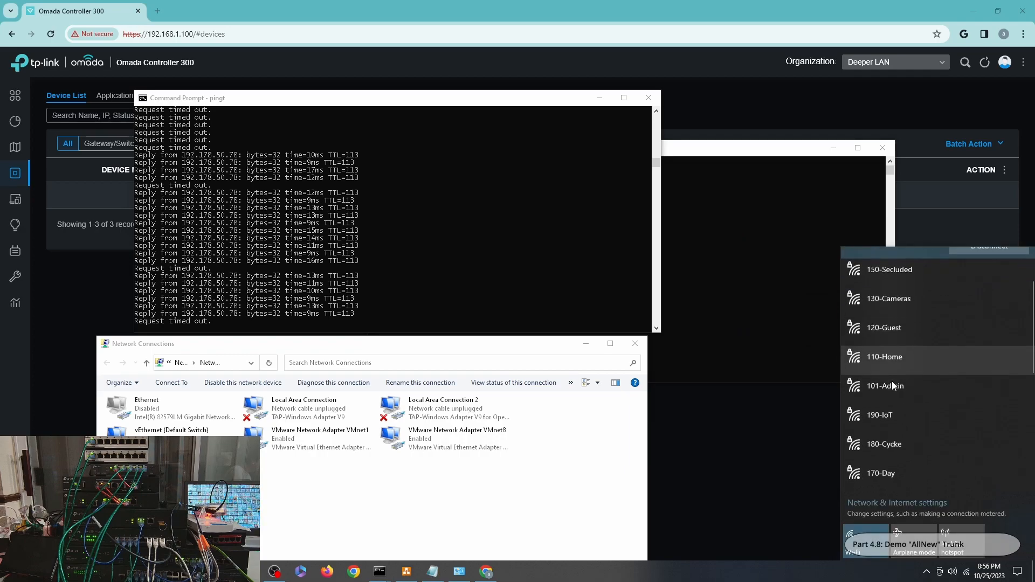
left_click(861, 468)
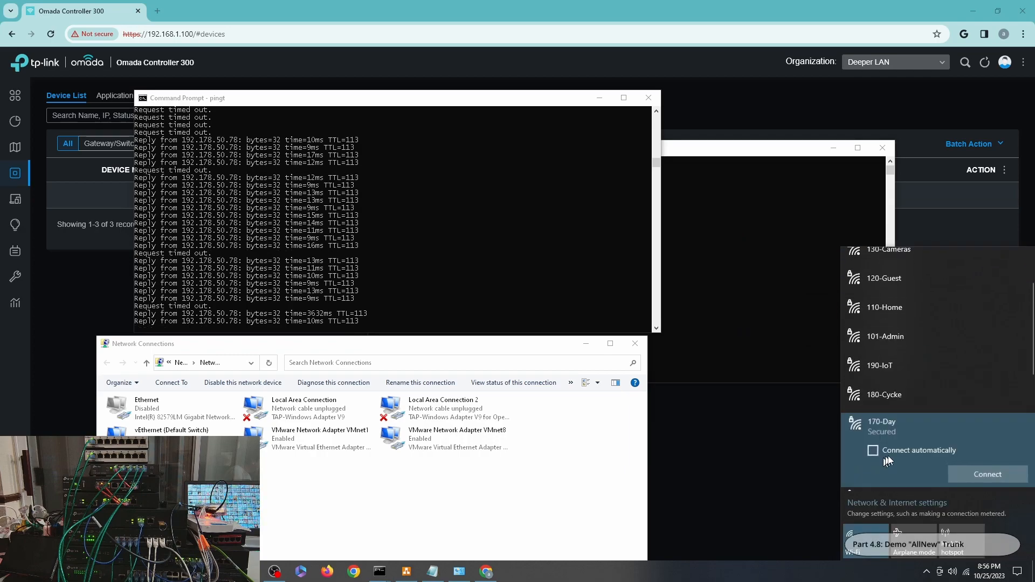
left_click(982, 475)
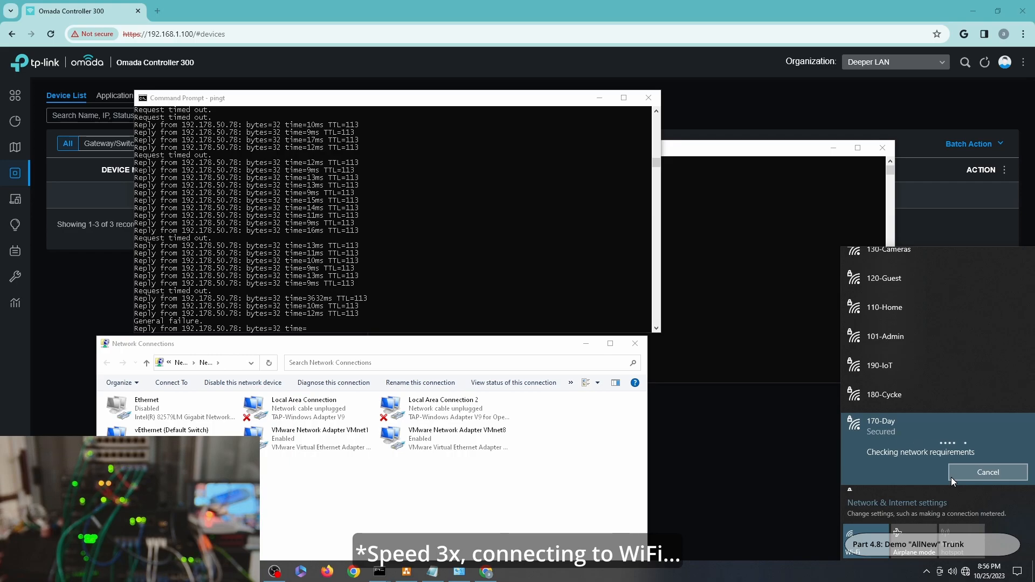
Step: Check the Wi-Fi 5 adapter's IPv4 address and gateway on 170-Day, and close its details and status
double_click(162, 469)
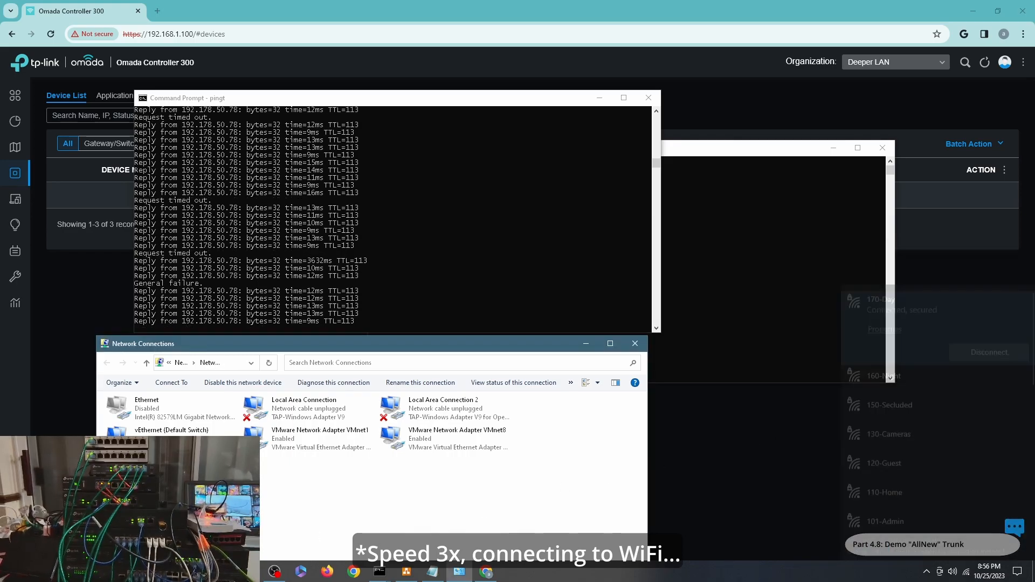
left_click(459, 298)
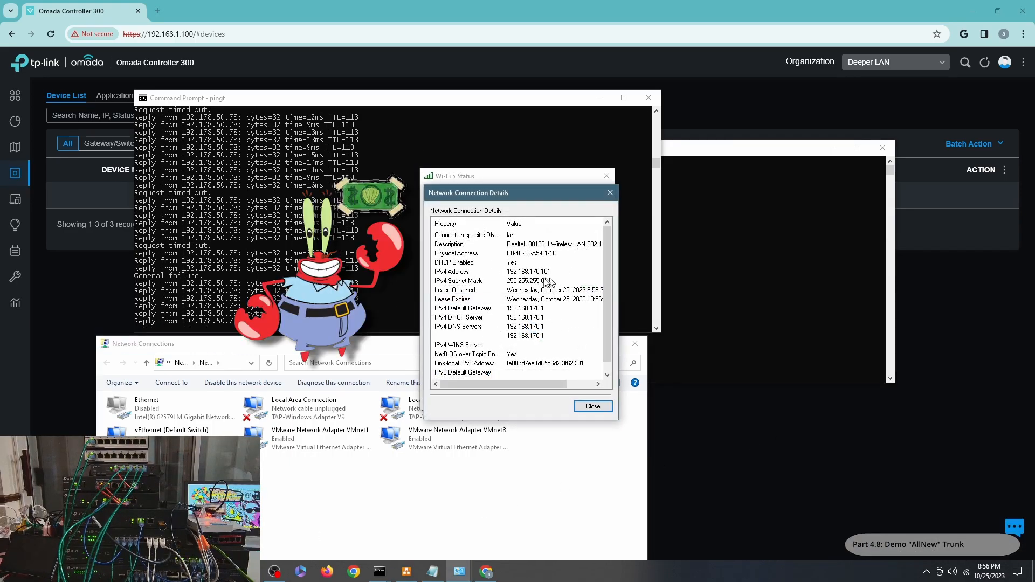
left_click(596, 406)
left_click(600, 399)
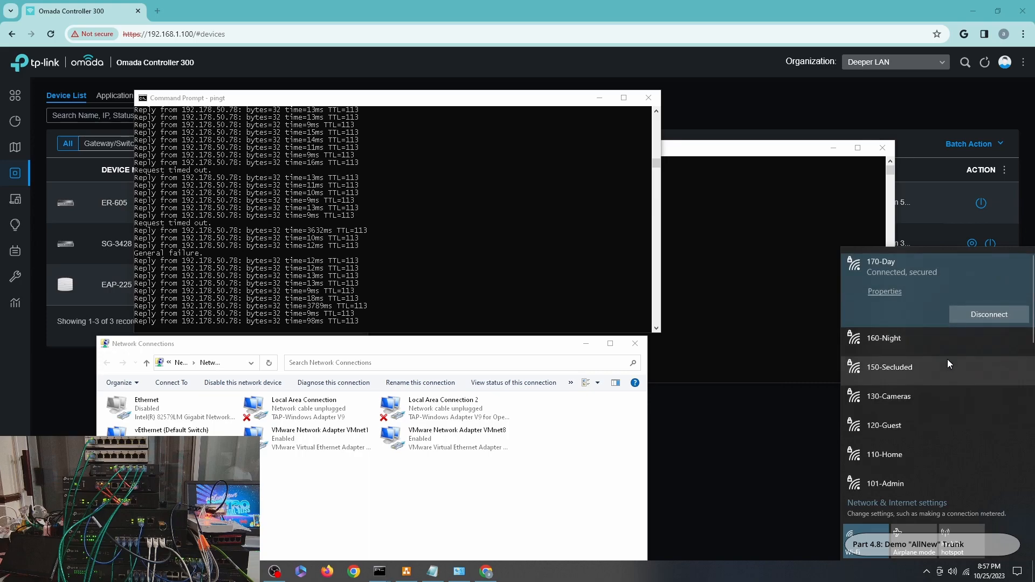
Step: Switch the computer's Wi-Fi connection to the 180-Cycke network
scroll(947, 364, "down", 3)
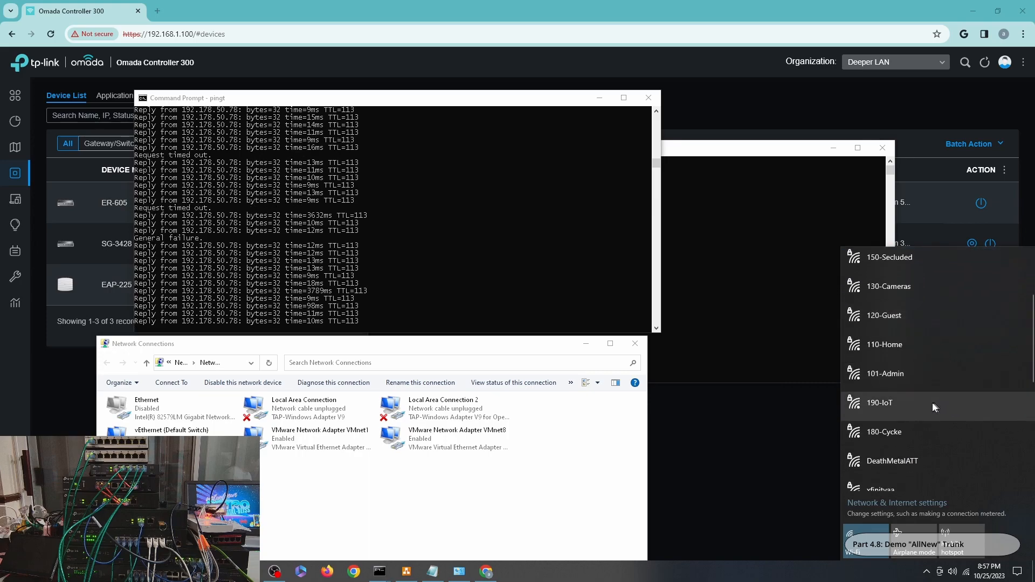
left_click(919, 429)
left_click(977, 439)
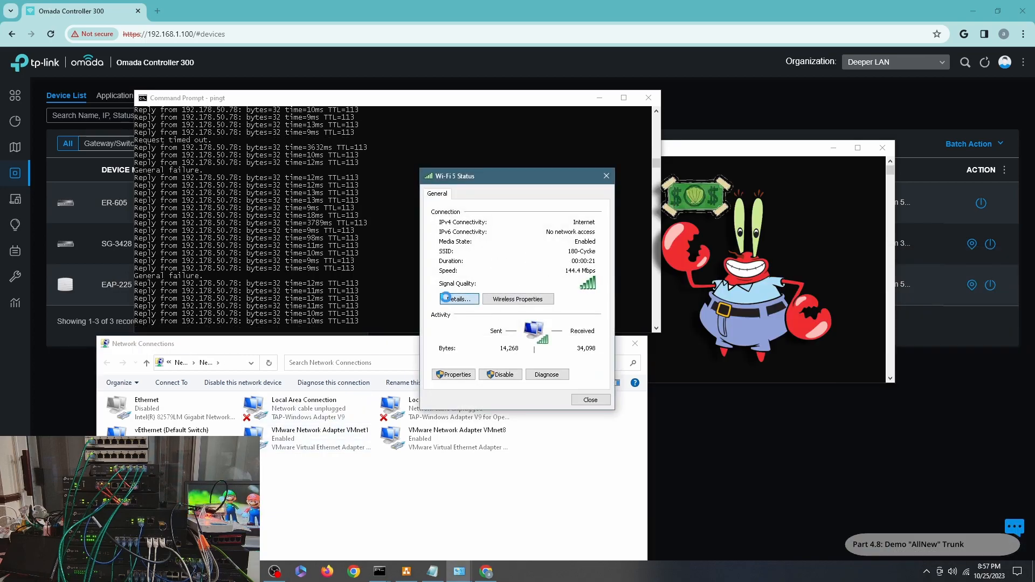
Step: Check the Wi-Fi 5 adapter's IPv4 address and gateway on 180-Cycke, and close its details and status
left_click(459, 299)
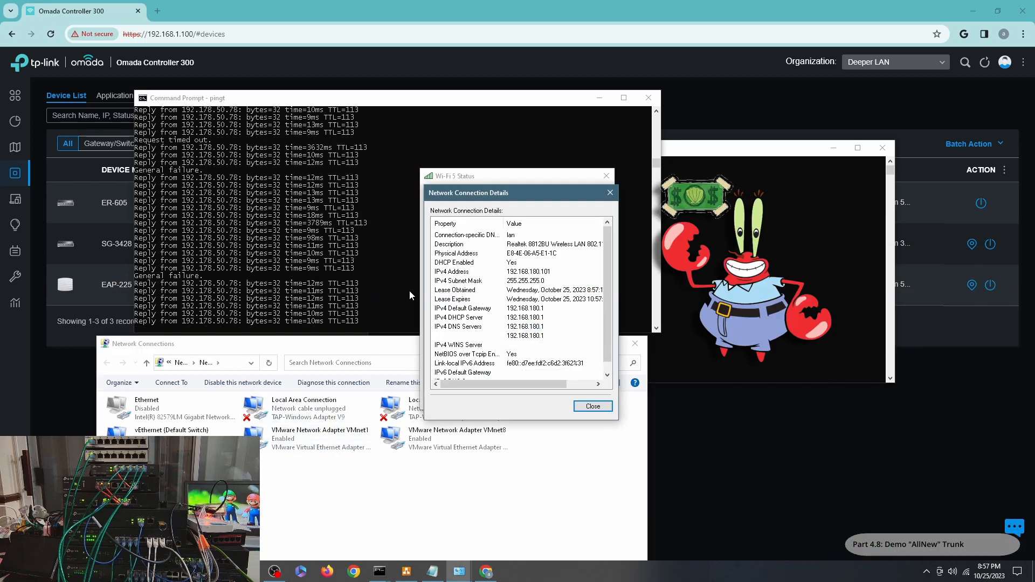
left_click(593, 406)
left_click(589, 399)
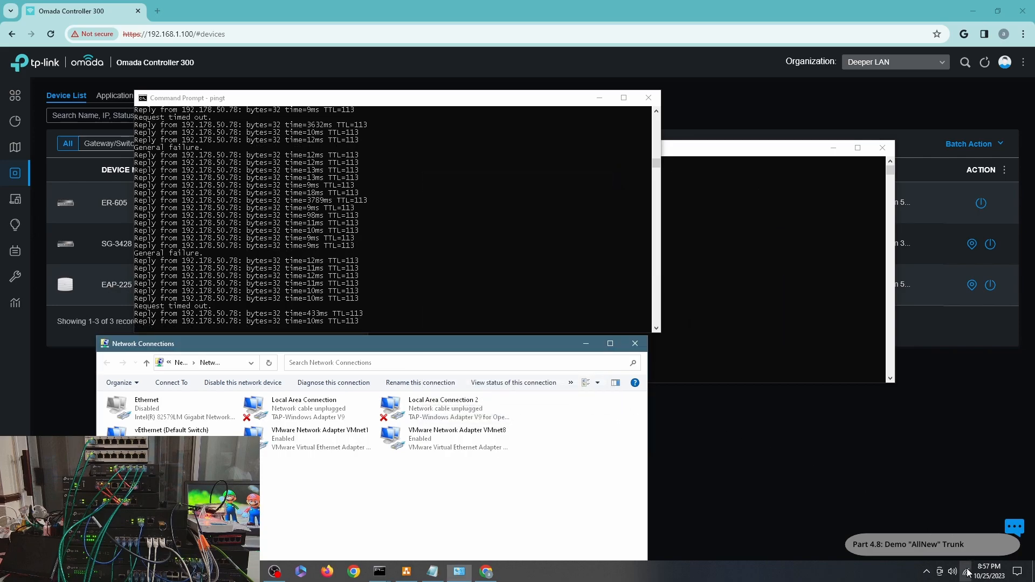
Step: Switch the computer's Wi-Fi connection to the 190-IoT network
mouse_move(1025, 361)
scroll(941, 399, "down", 3)
left_click(920, 430)
left_click(977, 438)
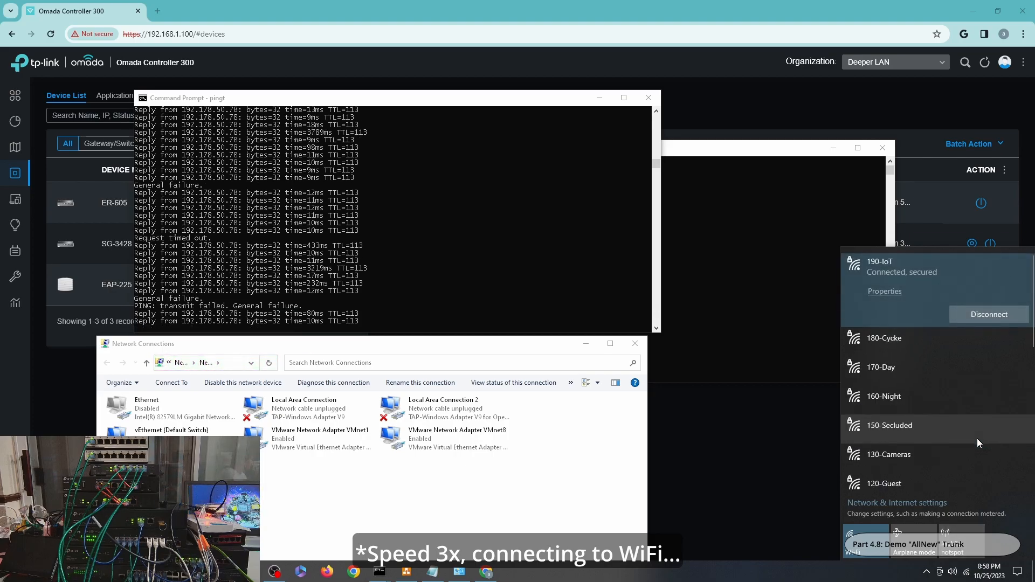
Step: Check the Wi-Fi 5 adapter's IPv4 address and gateway on 190-IoT, close its details, and return to the Omada Controller device list
left_click(513, 383)
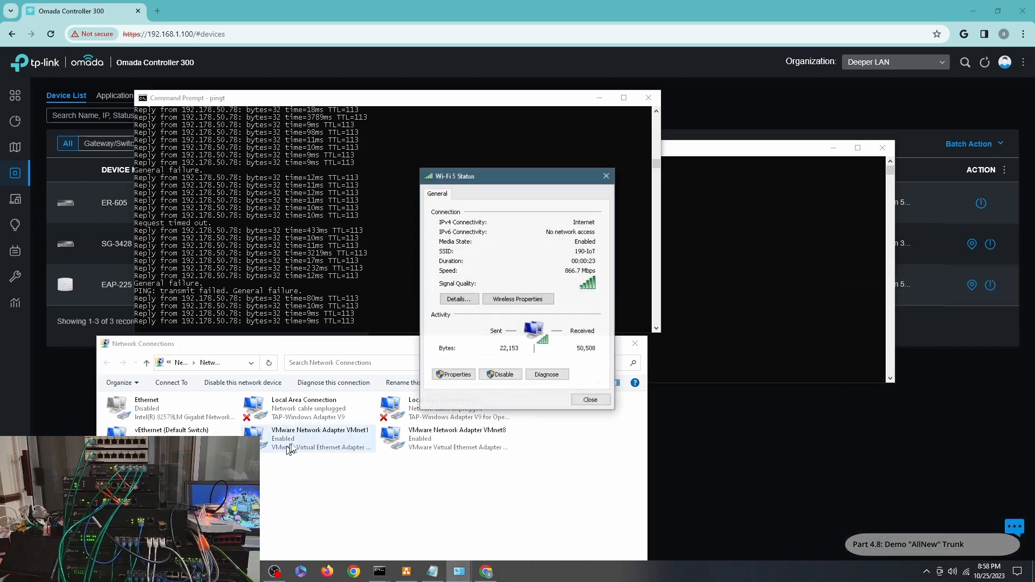
left_click(459, 299)
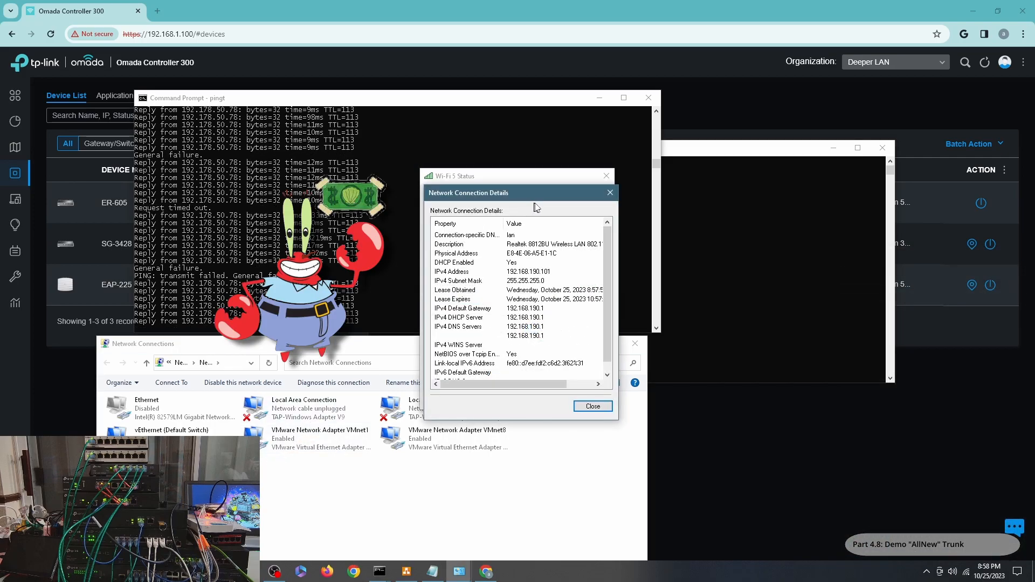
left_click(590, 404)
left_click(593, 402)
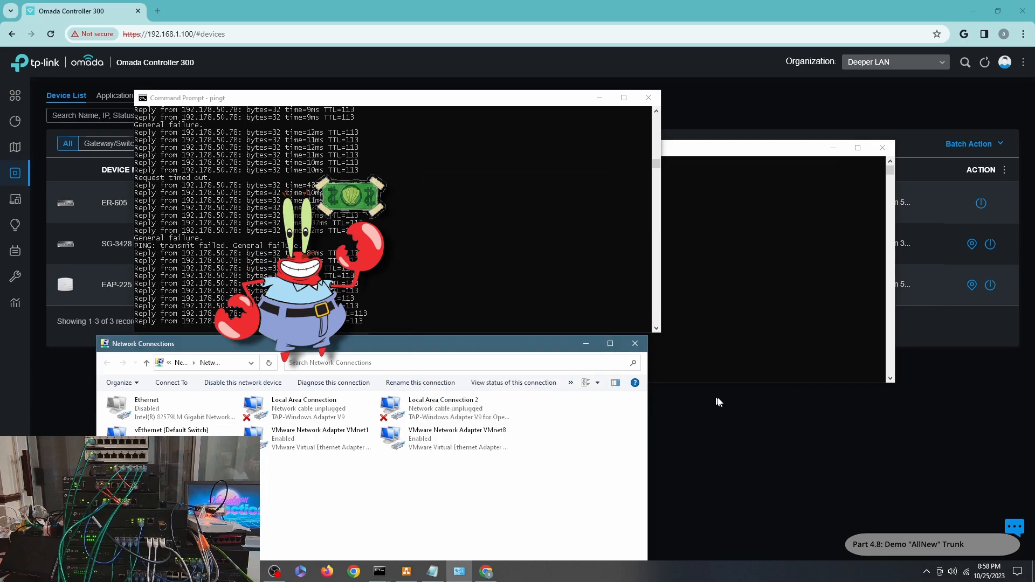
left_click(702, 402)
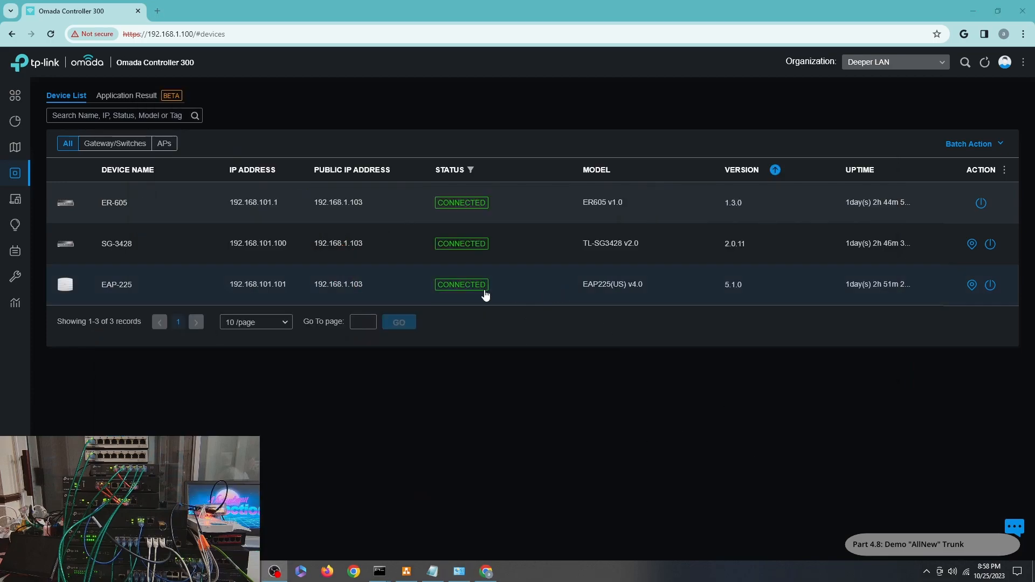